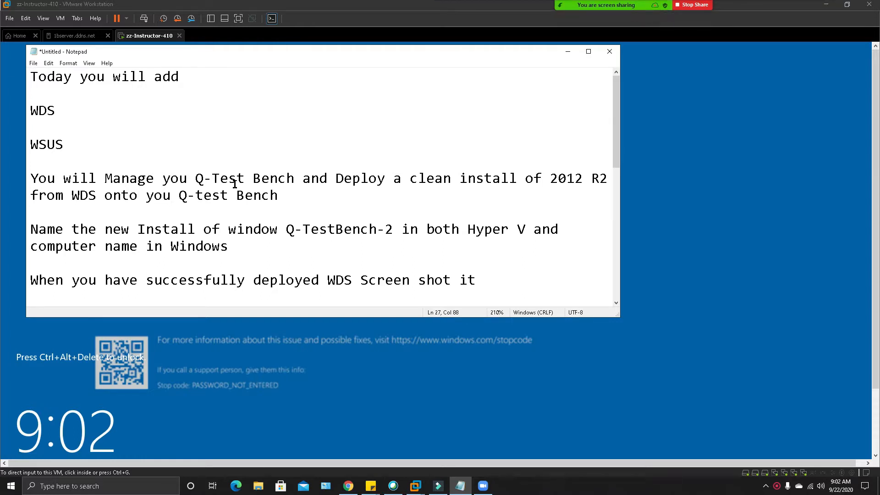
# Step: Narrow the notes window and highlight 'Q-test Bench' and 'WDS' while reviewing the notes
pyautogui.scroll(-1, 235, 184)
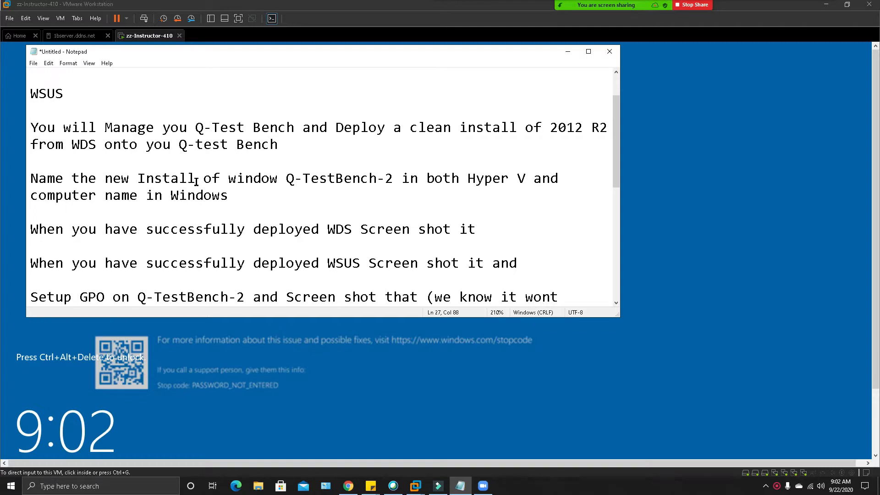
pyautogui.moveTo(25, 134); pyautogui.dragTo(285, 156)
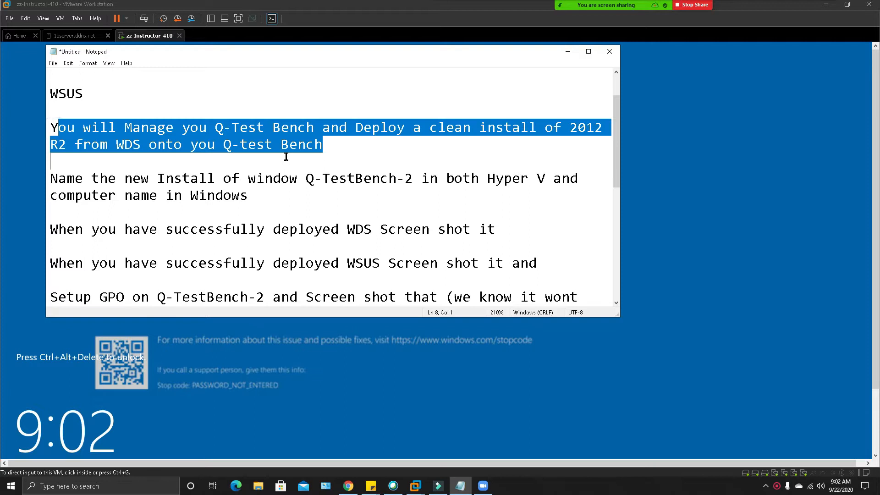
pyautogui.click(209, 202)
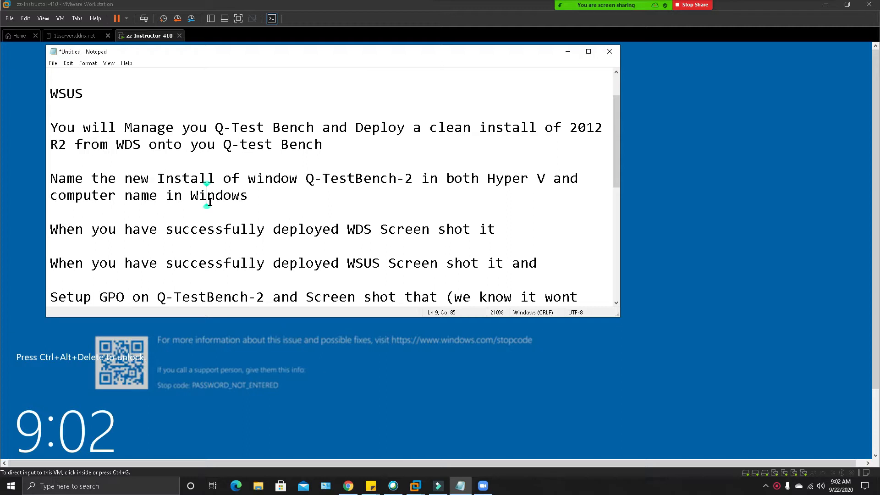
pyautogui.moveTo(223, 144); pyautogui.dragTo(327, 140)
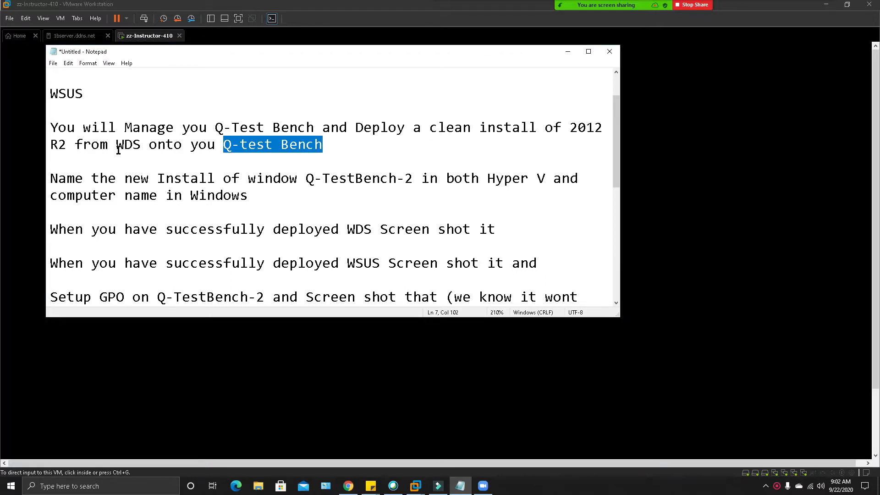
pyautogui.moveTo(116, 146); pyautogui.dragTo(150, 146)
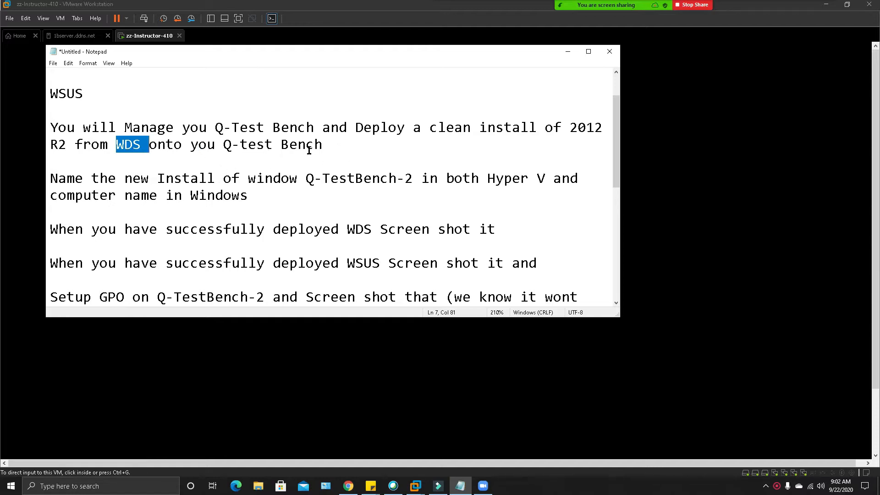
pyautogui.scroll(-1, 254, 150)
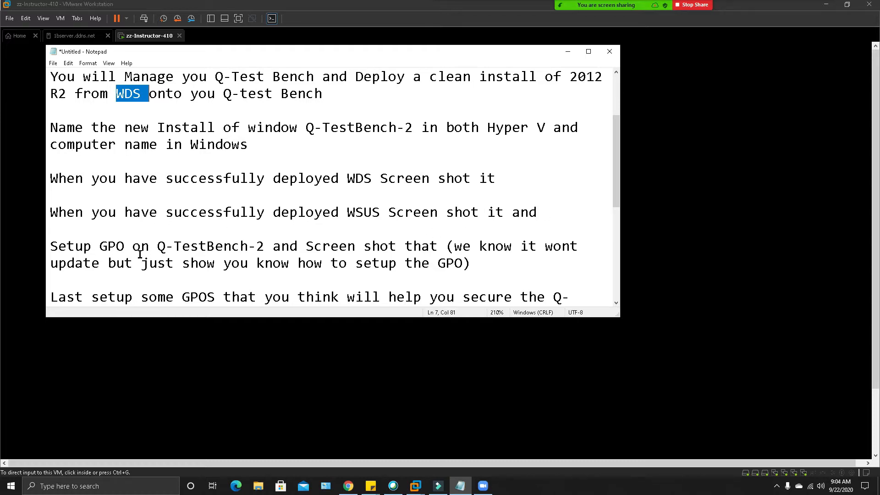
# Step: Append ' use upstream server of 410-sls' right after 'the GPO)' in the notes
pyautogui.scroll(-1, 140, 261)
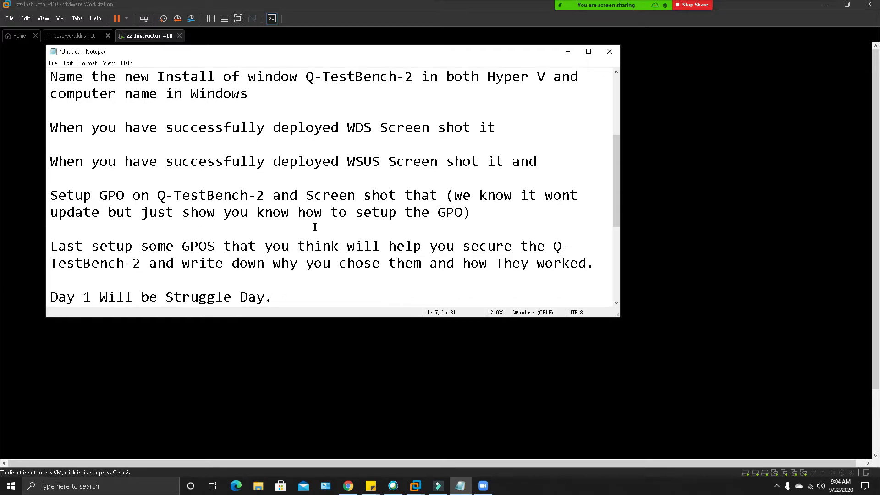
pyautogui.click(471, 213)
pyautogui.write('use upstr')
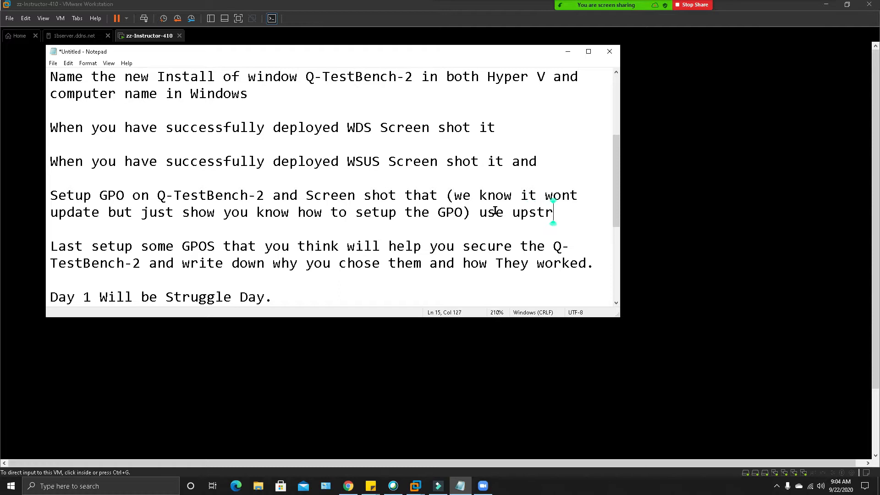
pyautogui.write('eam server o')
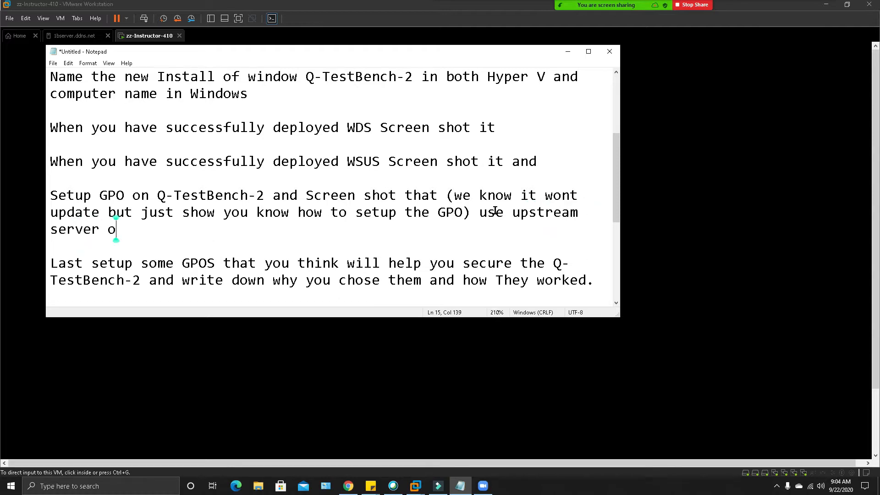
pyautogui.write('f 410-sls')
pyautogui.scroll(-1, 439, 222)
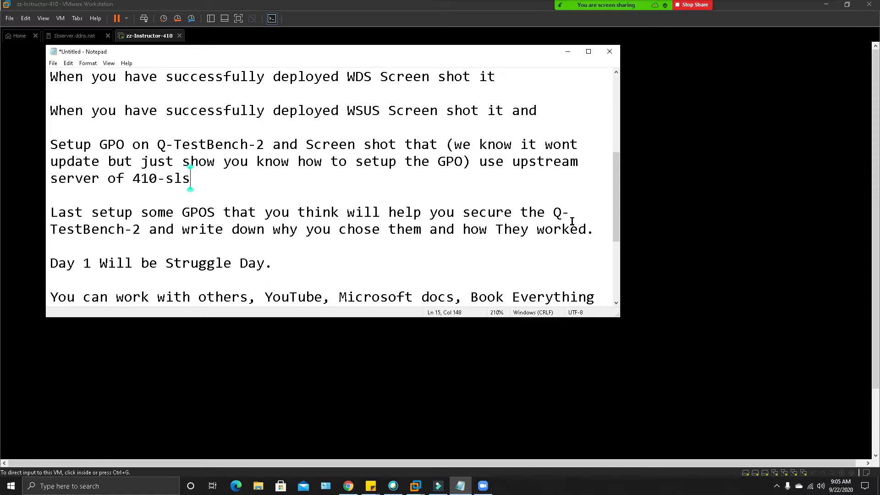
pyautogui.click(53, 160)
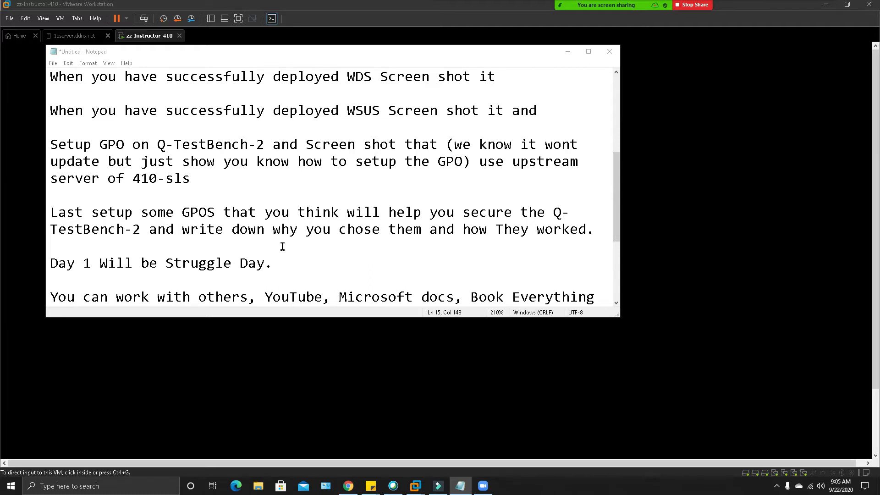
# Step: Select the assignment text from the 'You will Manage' paragraph to the last line and copy it
pyautogui.scroll(-1, 347, 247)
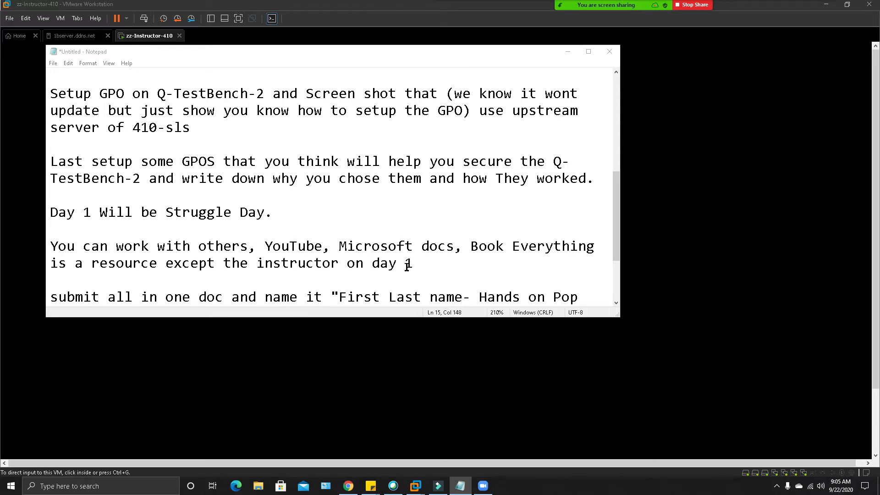
pyautogui.scroll(-1, 415, 259)
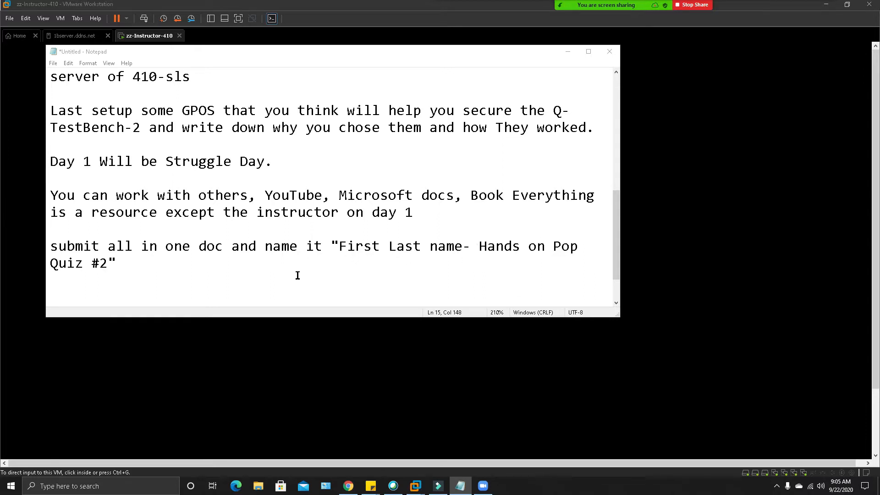
pyautogui.scroll(-1, 208, 281)
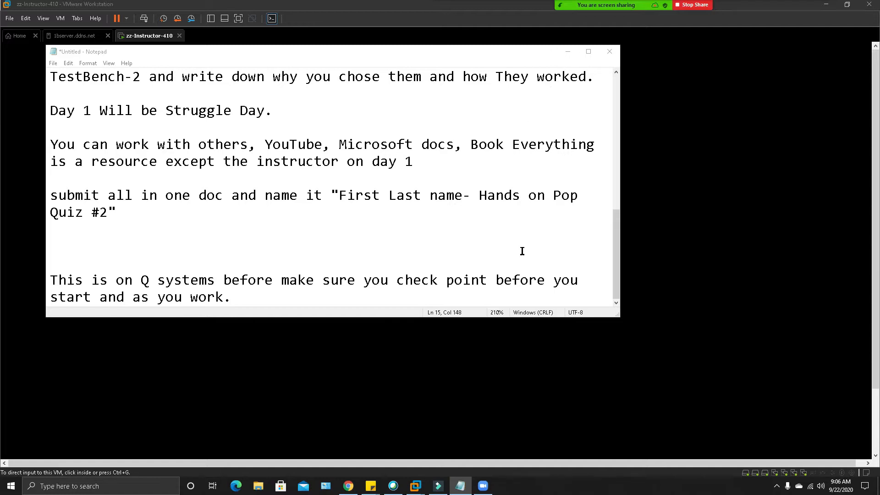
pyautogui.moveTo(250, 304); pyautogui.dragTo(7, 26)
pyautogui.rightClick(104, 91)
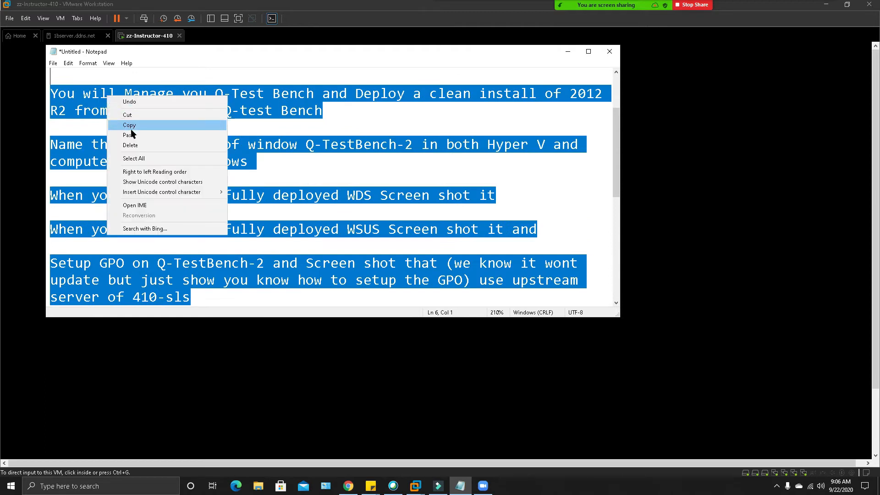
pyautogui.click(135, 125)
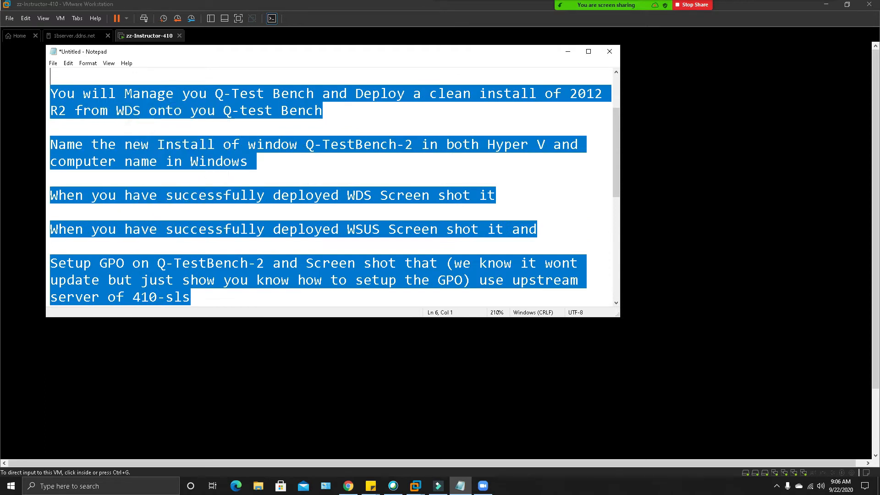
pyautogui.click(348, 486)
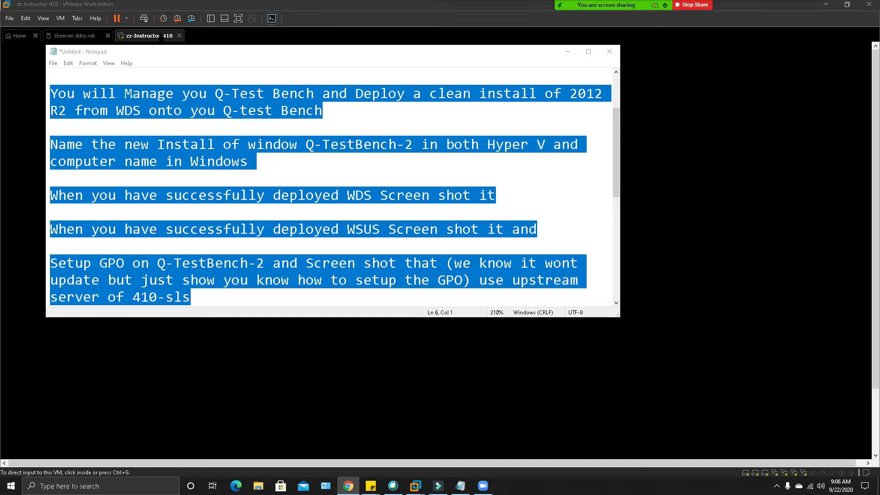
pyautogui.moveTo(879, 4); pyautogui.dragTo(850, 53)
pyautogui.scroll(-5, 596, 336)
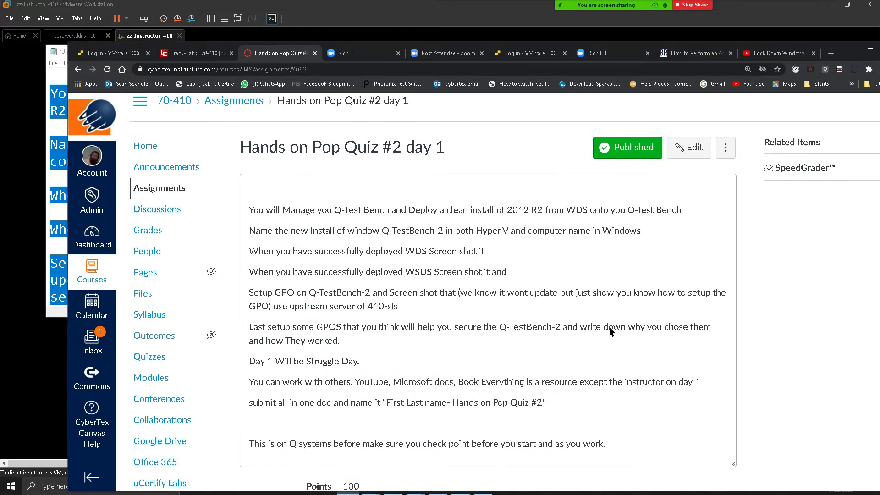
pyautogui.scroll(5, 610, 331)
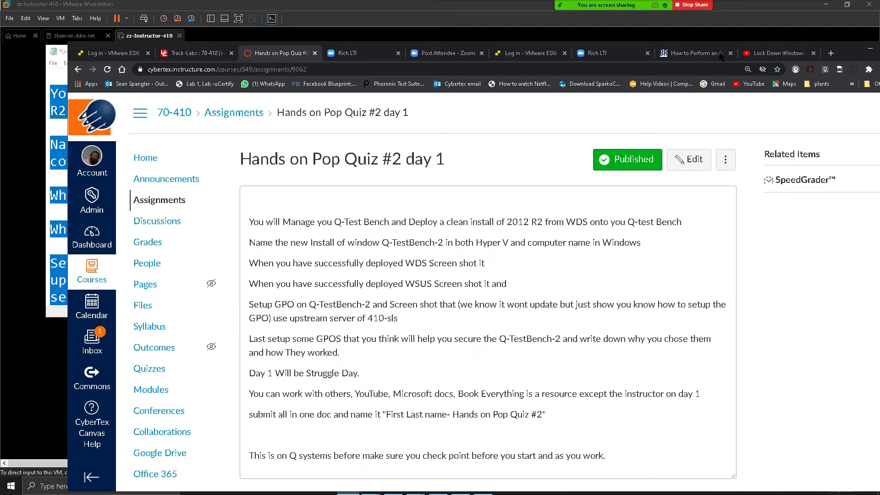
pyautogui.moveTo(843, 53); pyautogui.dragTo(855, 39)
pyautogui.click(65, 45)
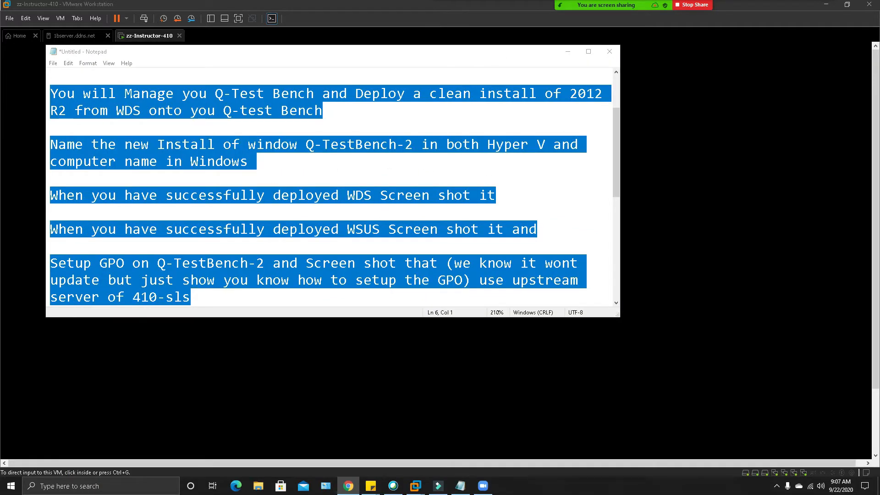
# Step: Close the notes without saving and put the VM in full-screen exclusive mode
pyautogui.click(611, 54)
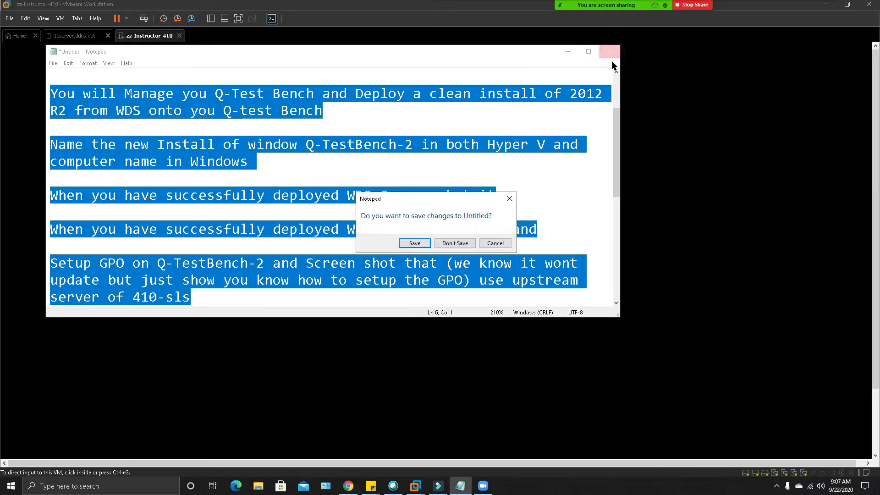
pyautogui.click(455, 243)
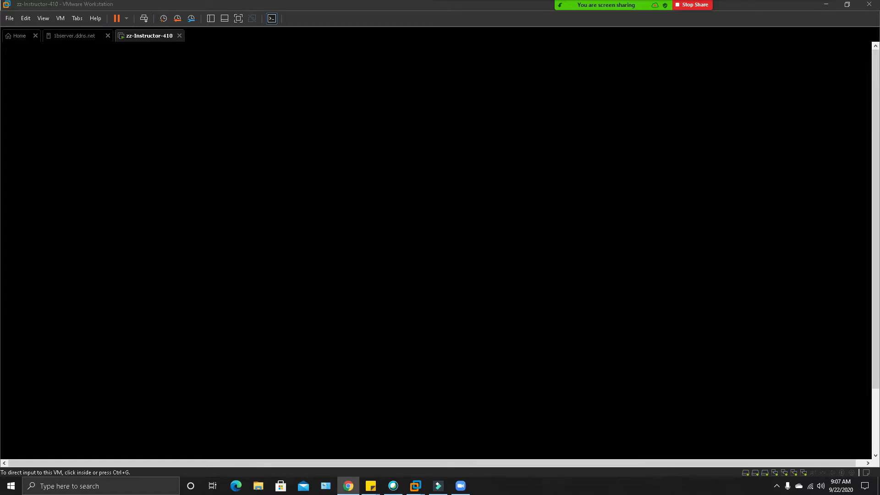
pyautogui.click(42, 19)
pyautogui.click(55, 30)
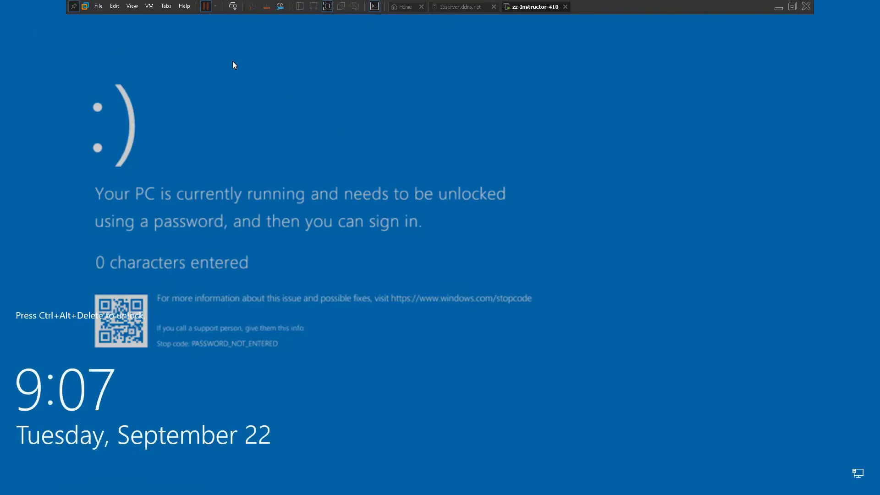
pyautogui.click(115, 5)
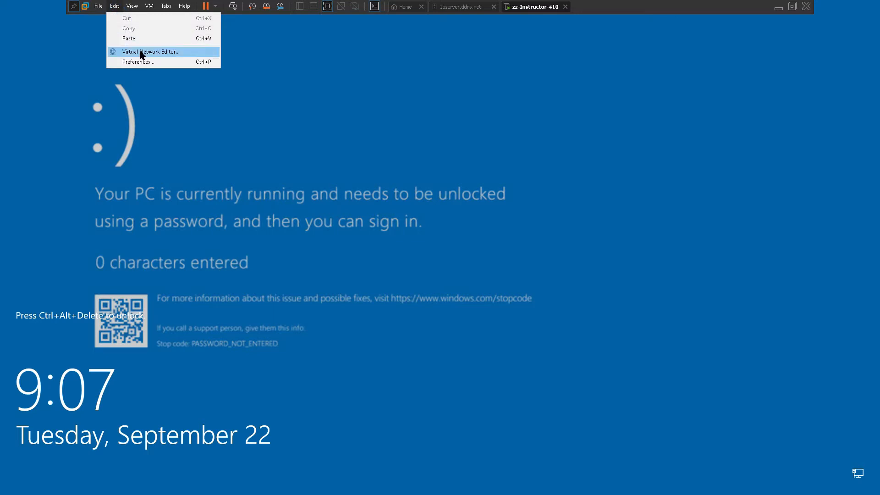
pyautogui.moveTo(132, 6)
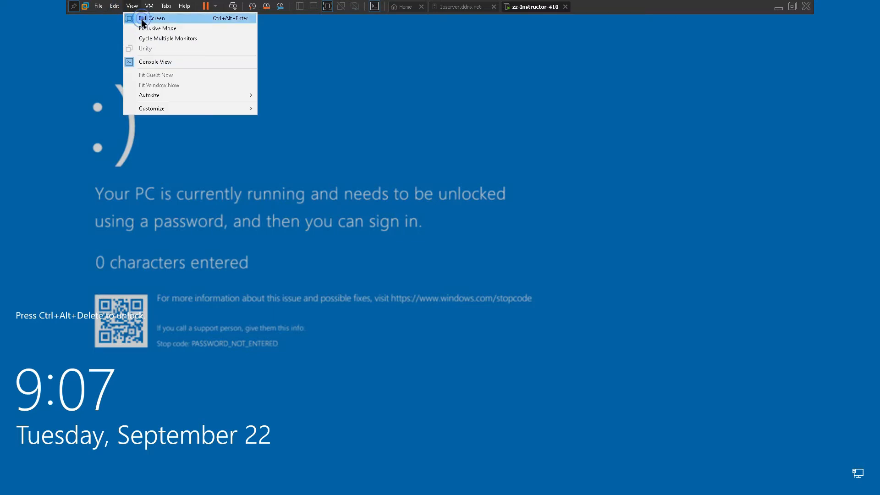
pyautogui.click(146, 26)
pyautogui.click(446, 276)
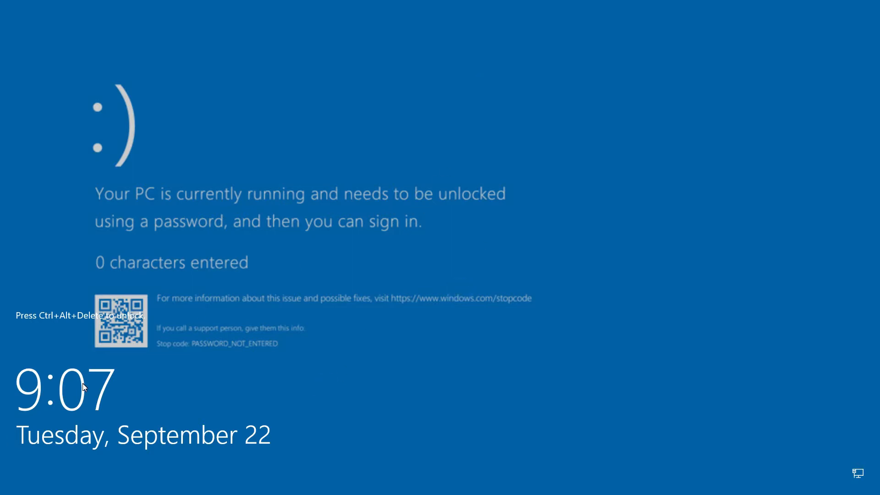
# Step: Unlock the VM with Ctrl+Alt+Del and the account password
pyautogui.hotkey('ctrl', 'alt', 'Delete')
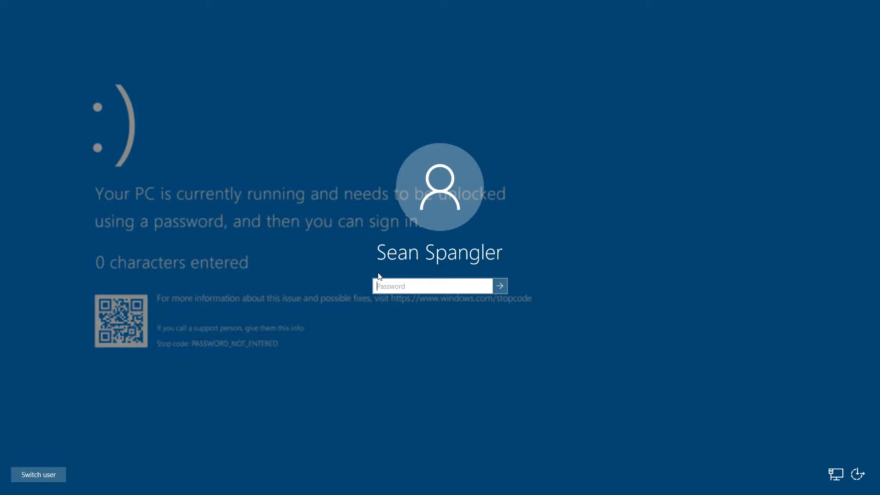
pyautogui.write('•••')
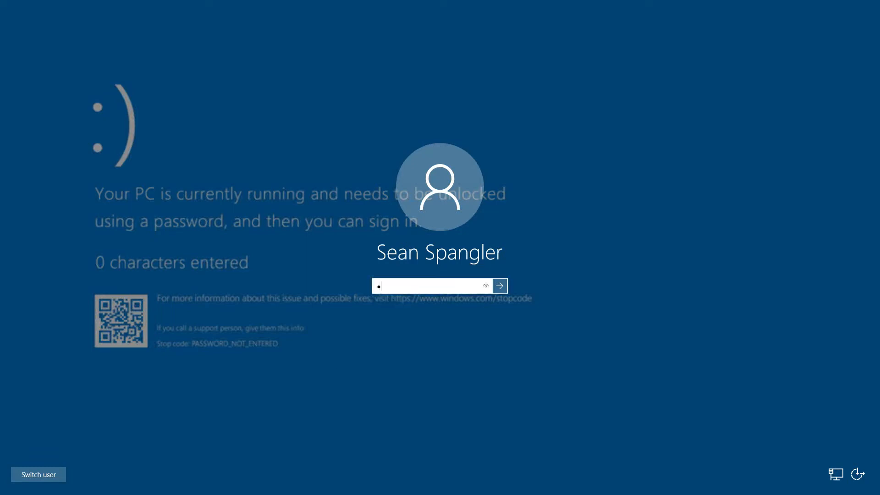
pyautogui.write('•••••••')
pyautogui.press('Return')
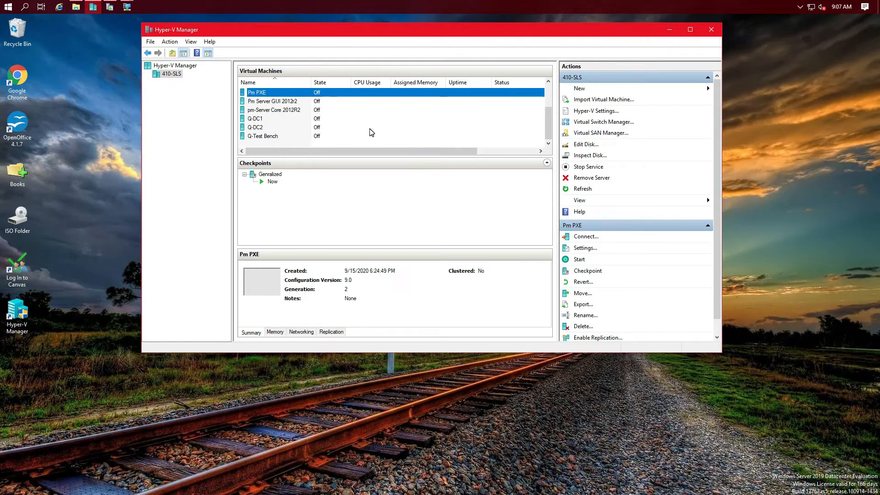
# Step: Start the Q-DC1 and Q-DC2 virtual machines
pyautogui.click(261, 119)
pyautogui.click(260, 127)
pyautogui.click(262, 135)
pyautogui.click(262, 119)
pyautogui.click(255, 127)
pyautogui.click(255, 119)
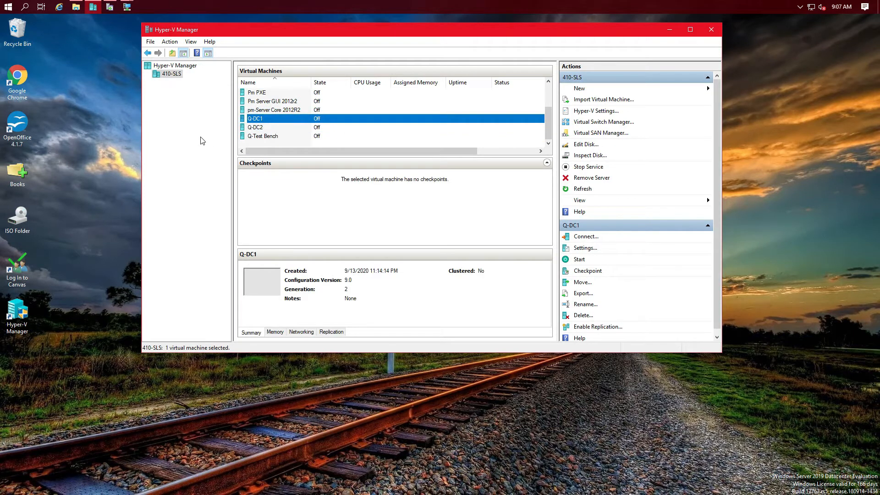
pyautogui.rightClick(296, 123)
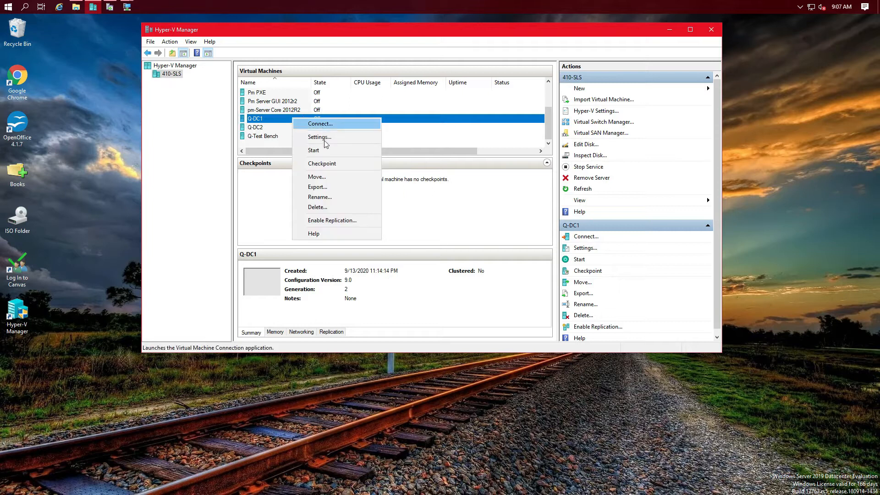
pyautogui.click(309, 147)
pyautogui.rightClick(260, 128)
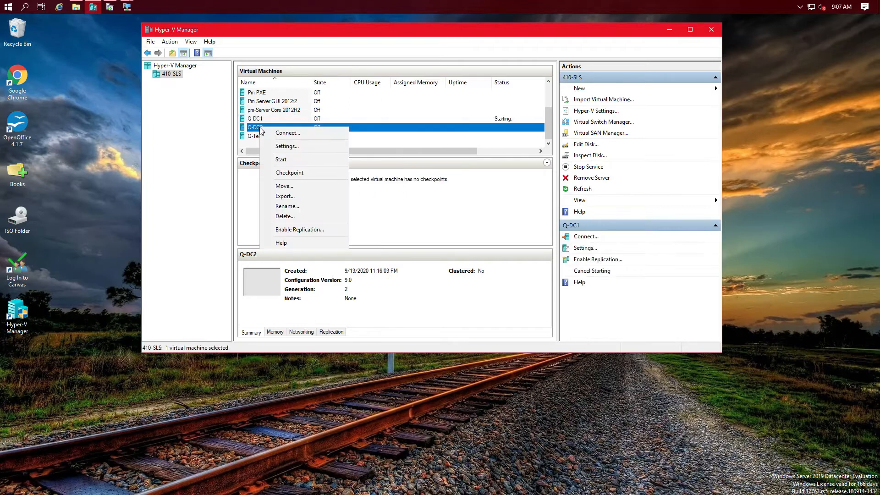
pyautogui.click(295, 156)
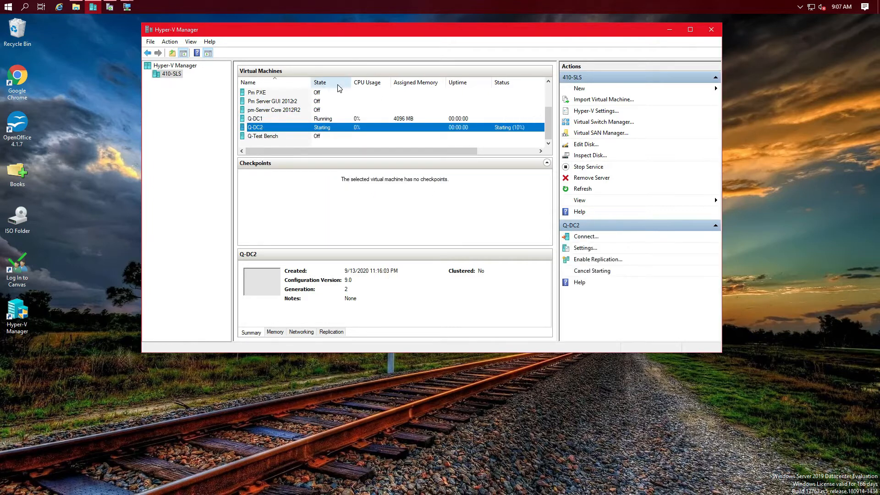
# Step: Connect to the Q-DC1 console and bring up This PC in File Explorer
pyautogui.click(255, 119)
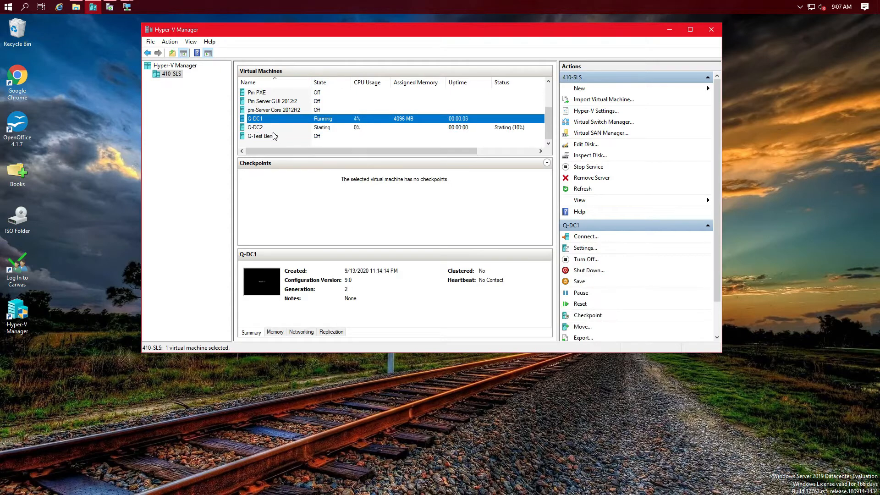
pyautogui.click(273, 129)
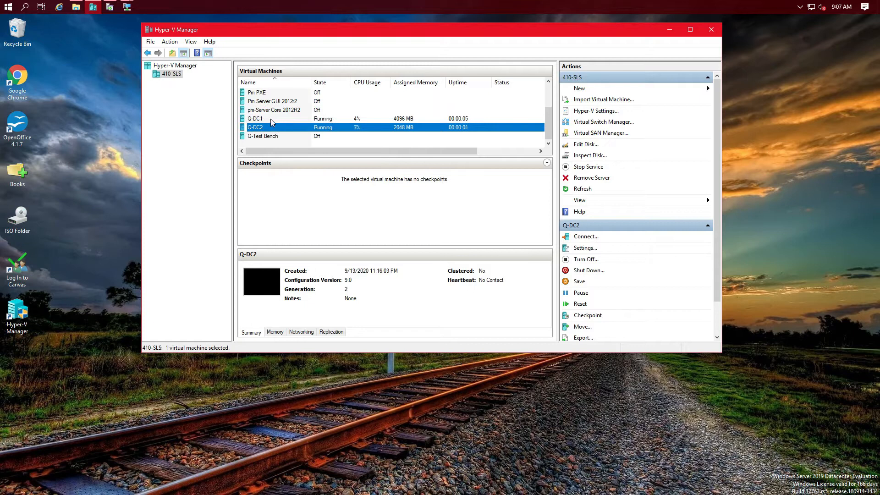
pyautogui.rightClick(271, 120)
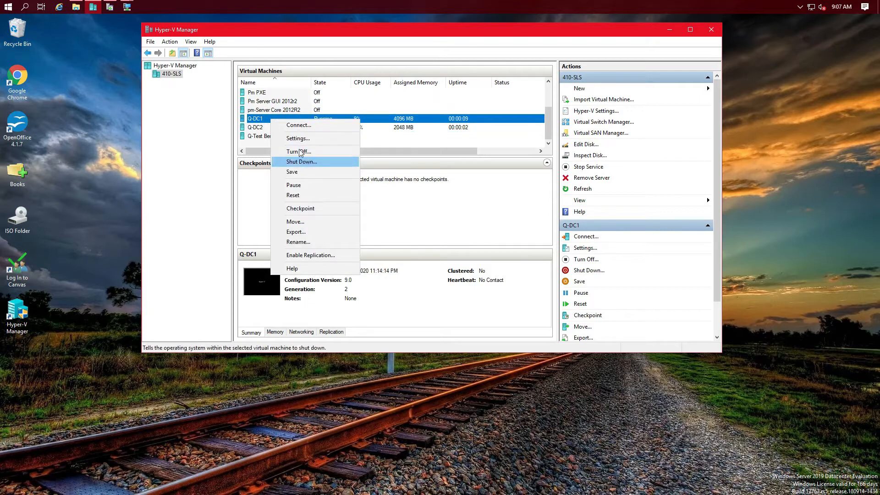
pyautogui.click(306, 126)
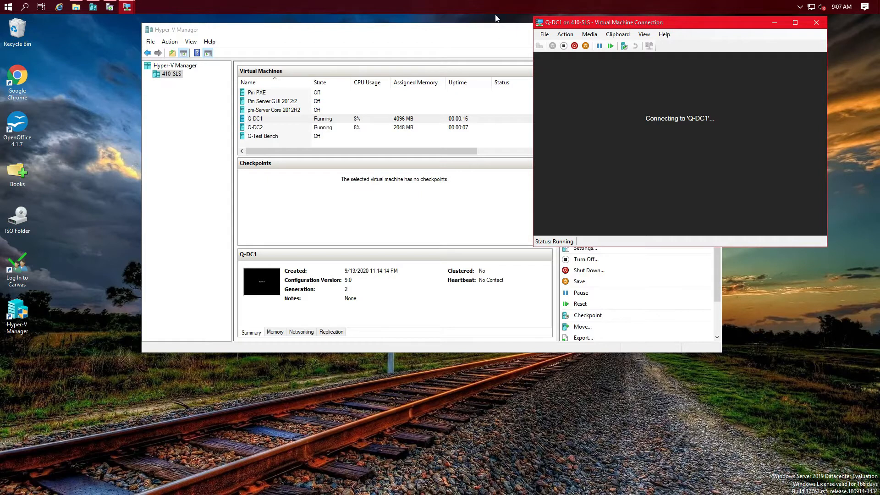
pyautogui.click(76, 7)
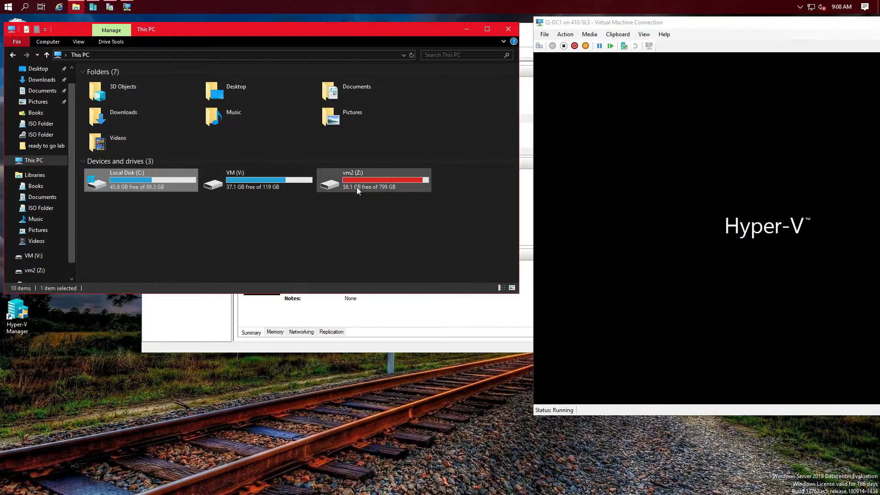
pyautogui.moveTo(376, 189)
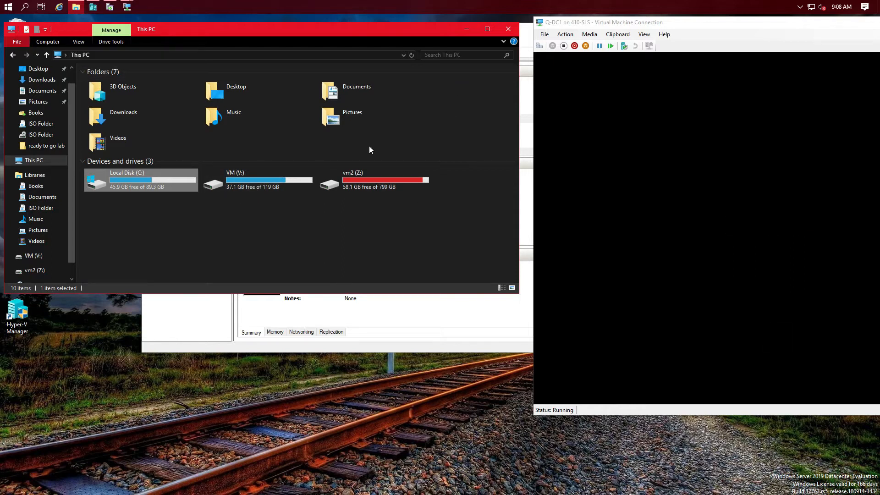
# Step: Minimize the This PC File Explorer window to reveal Hyper-V Manager
pyautogui.click(466, 30)
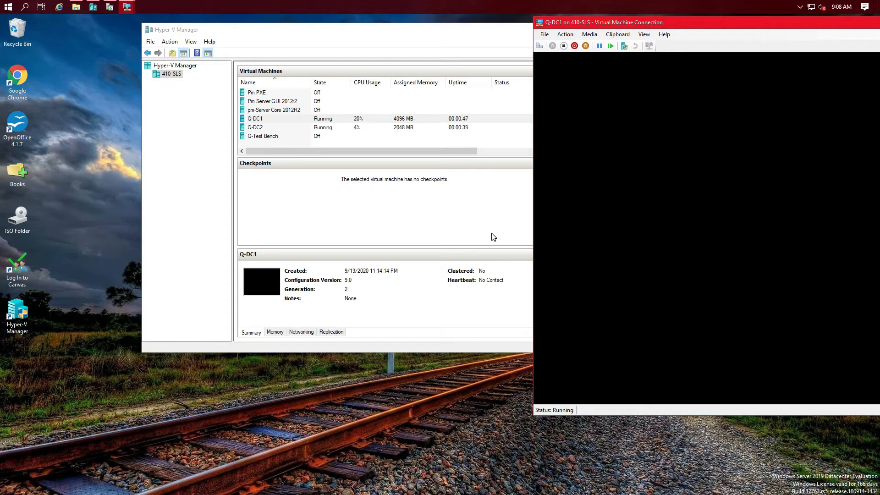
# Step: Drag the Q-DC1 console window leftward over Hyper-V Manager
pyautogui.moveTo(721, 26); pyautogui.dragTo(330, 30)
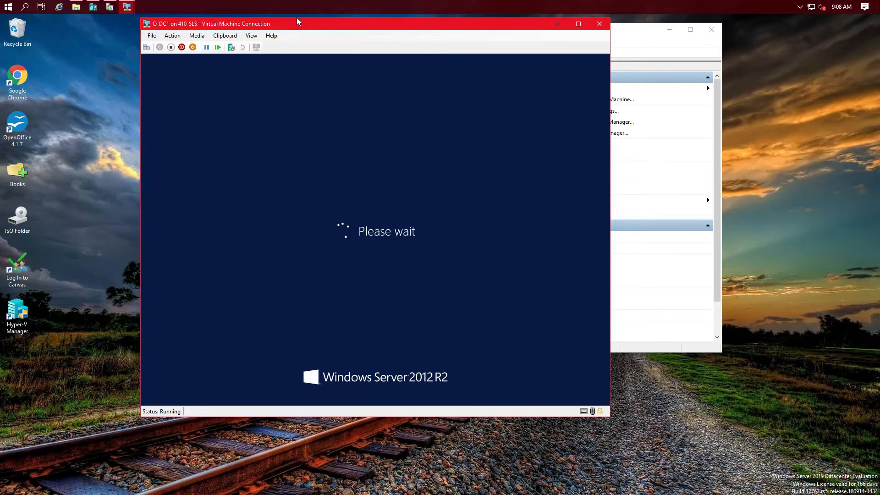
# Step: Show the Q-DC1 console full screen, connecting at 1366 by 768 display size
pyautogui.click(251, 39)
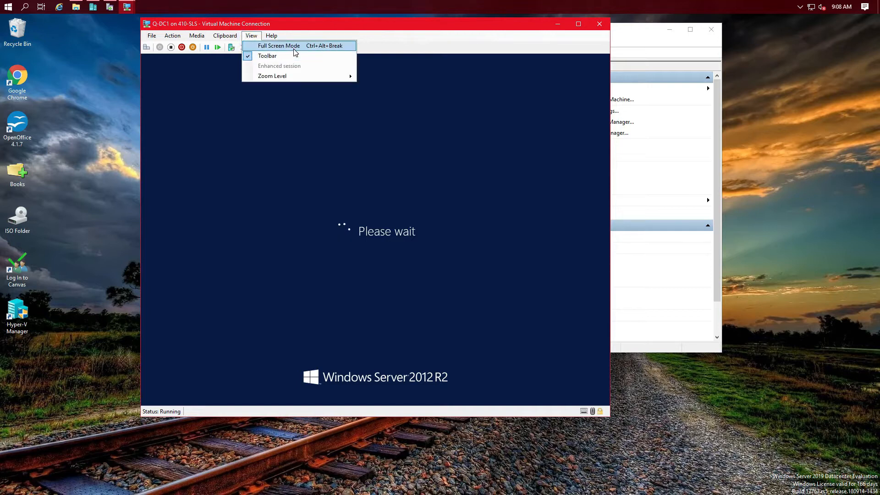
pyautogui.click(277, 46)
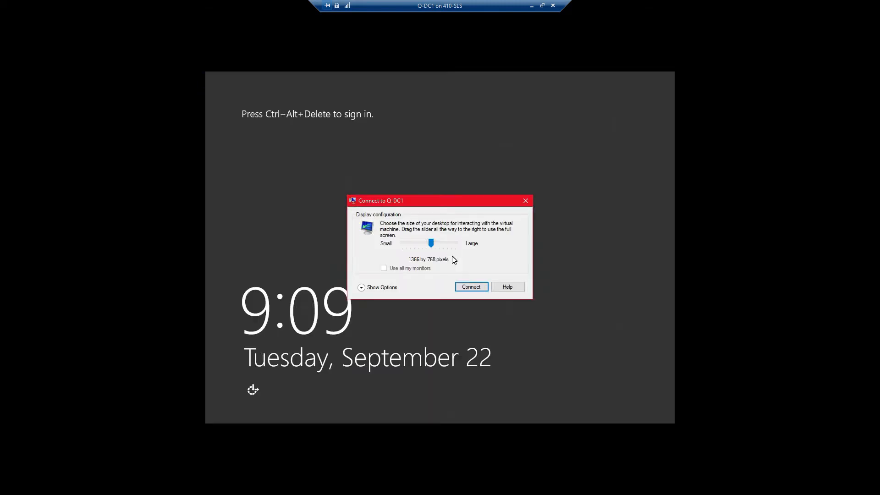
pyautogui.click(477, 286)
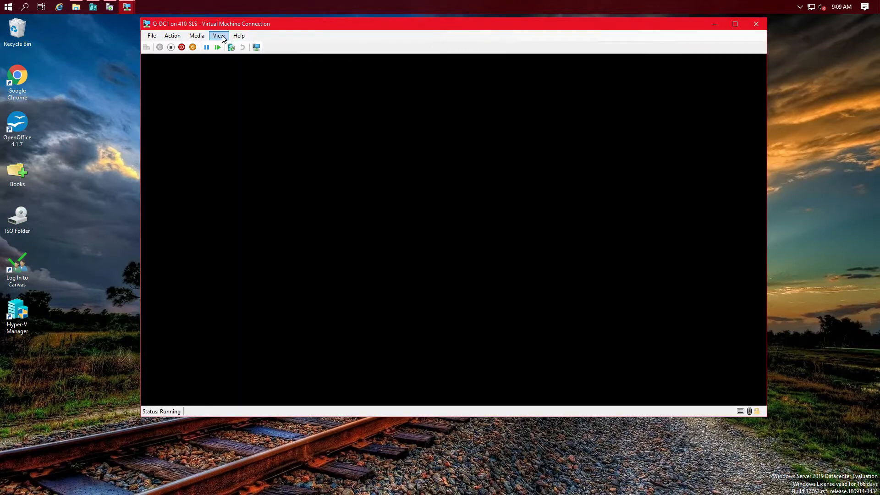
pyautogui.click(222, 36)
pyautogui.click(229, 44)
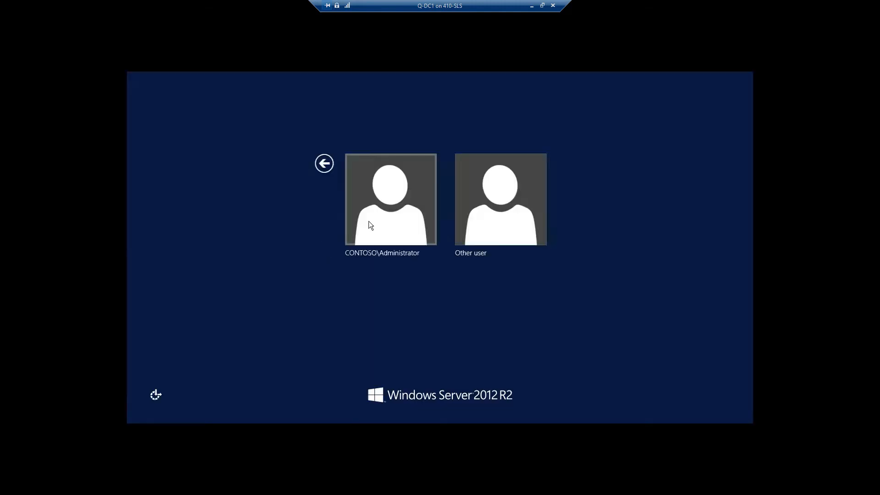
# Step: Sign in to Q-DC1 as CONTOSO\Administrator with the account password
pyautogui.click(395, 222)
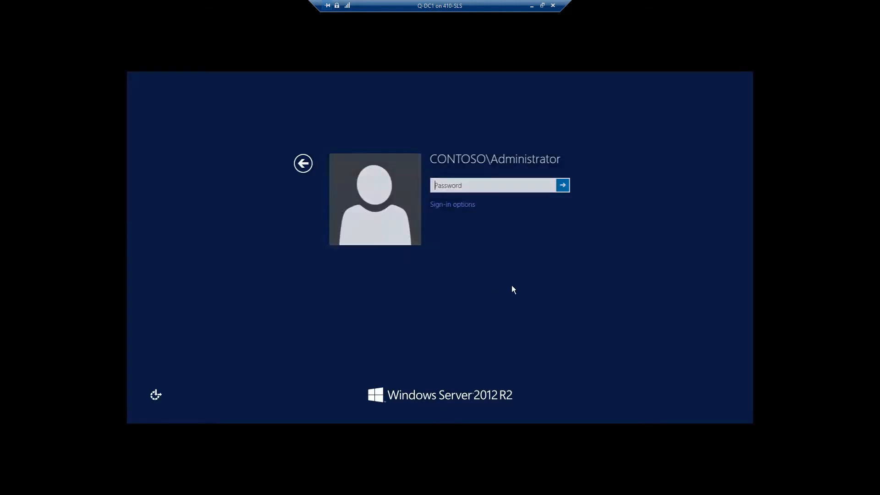
pyautogui.write('Pa$$w0')
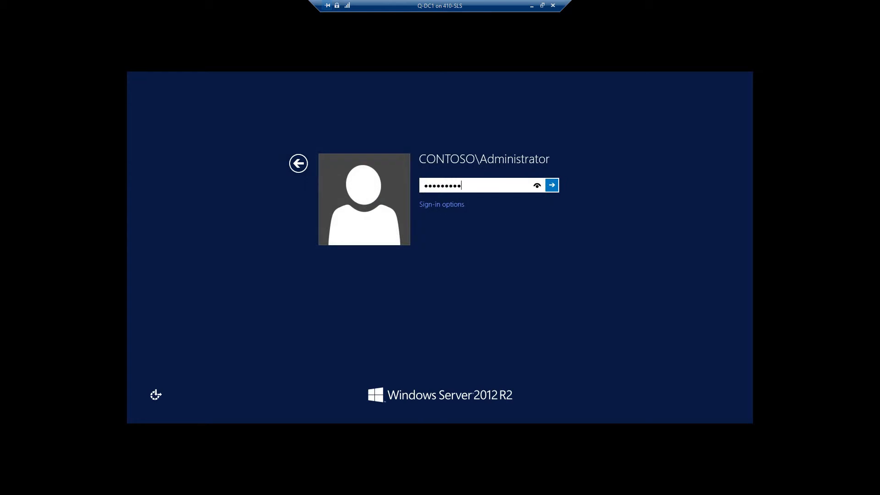
pyautogui.press('Return')
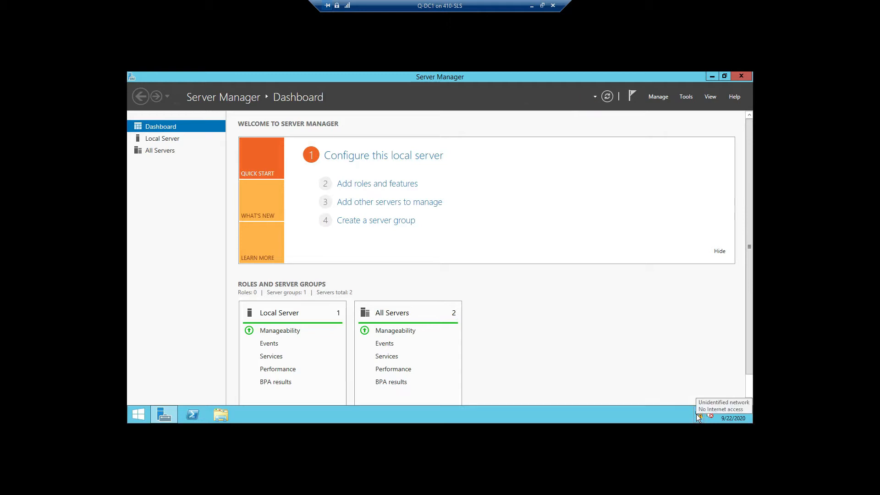
# Step: Disable and re-enable the Ethernet adapter, then close Network Connections and Network and Sharing Center
pyautogui.moveTo(703, 415)
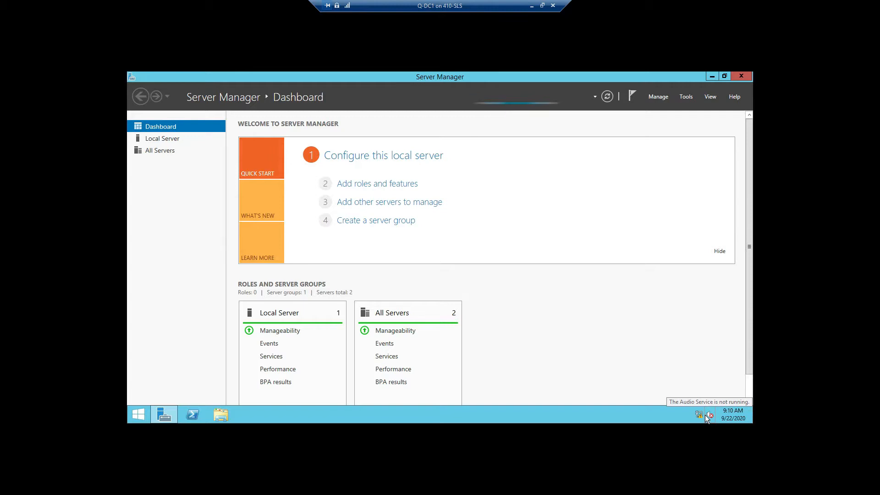
pyautogui.rightClick(697, 414)
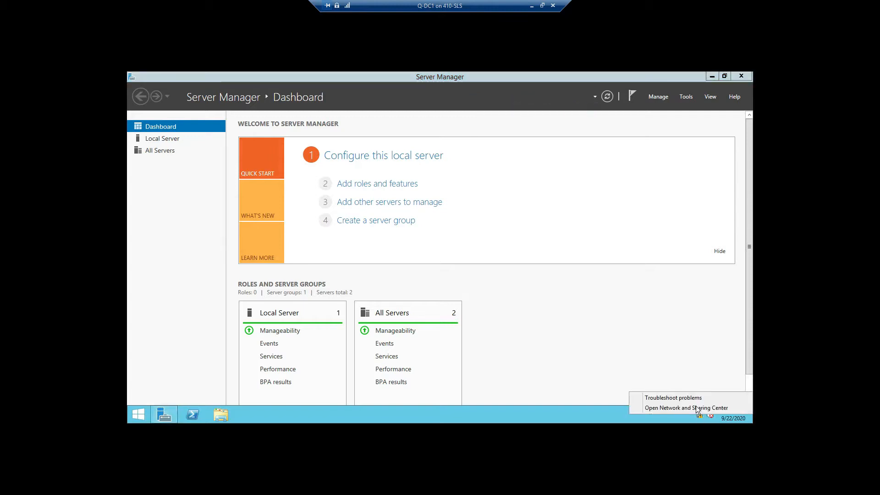
pyautogui.click(687, 408)
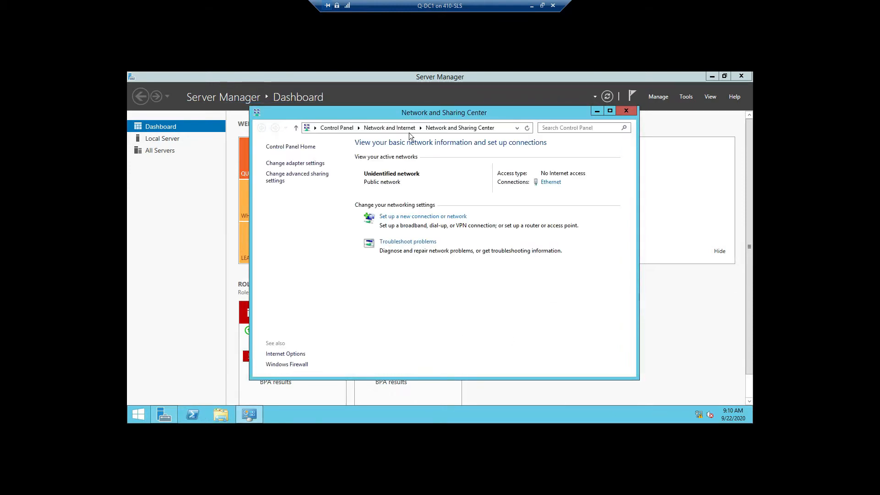
pyautogui.click(298, 164)
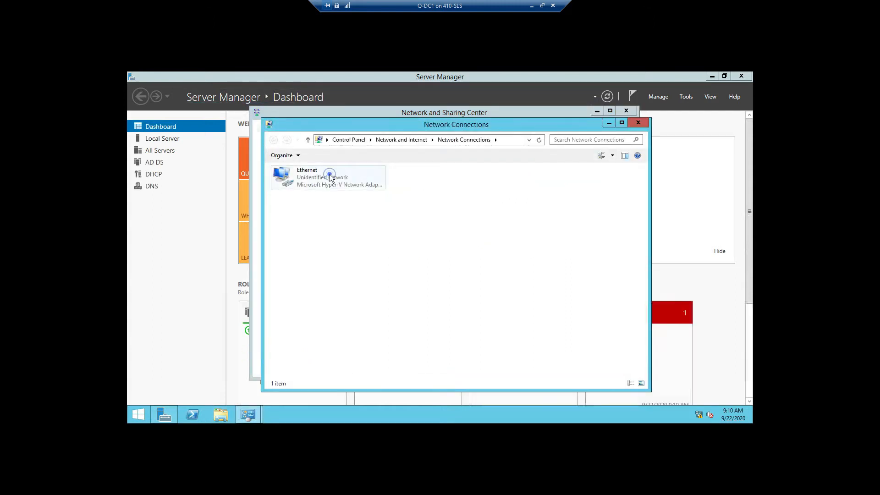
pyautogui.click(334, 178)
pyautogui.click(341, 158)
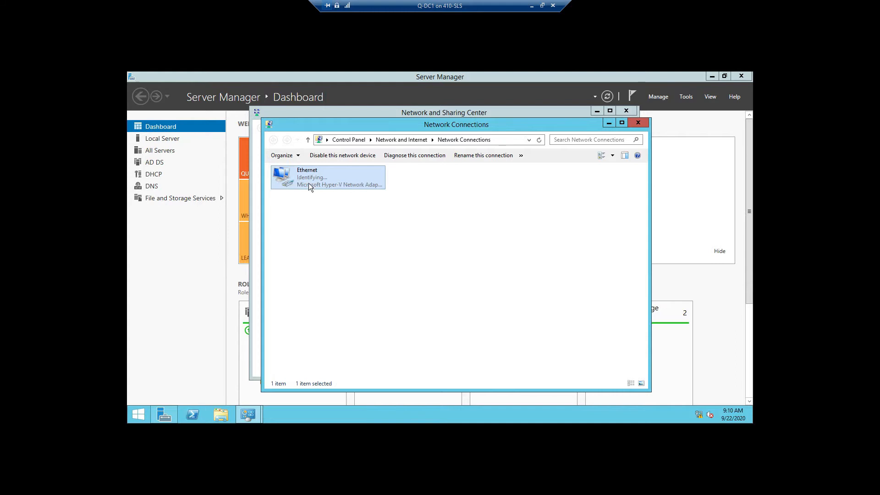
pyautogui.click(512, 241)
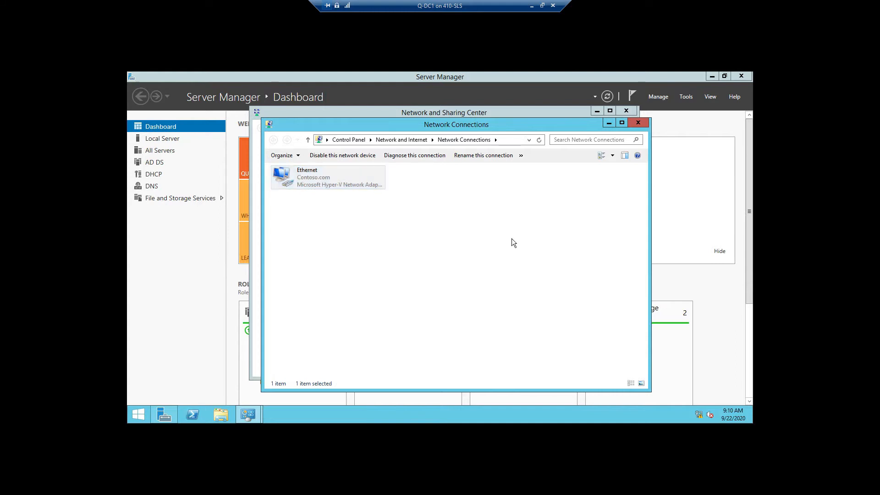
pyautogui.click(638, 122)
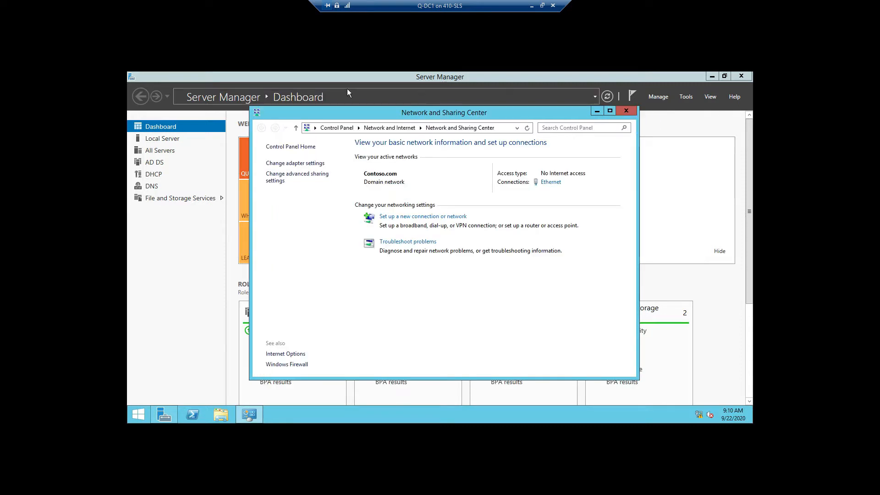
pyautogui.click(631, 115)
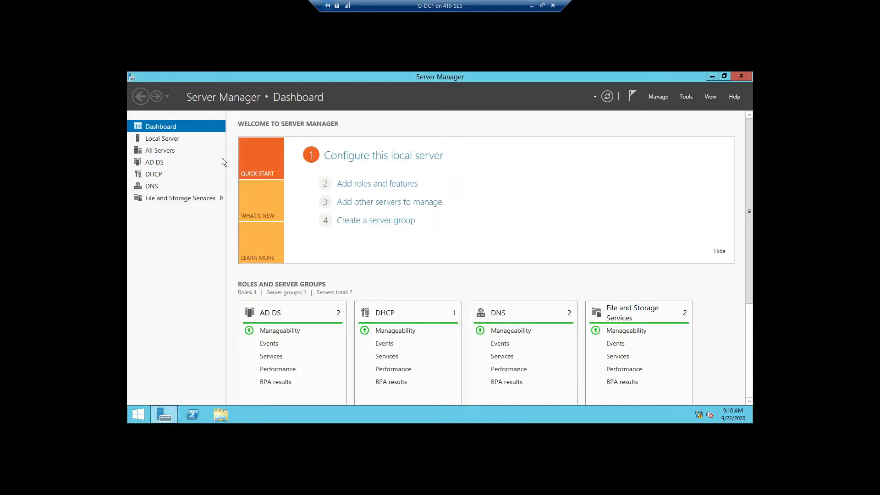
# Step: Check Q-DC1 and Q-DC2 on the All Servers page, then open the Manage menu
pyautogui.click(164, 151)
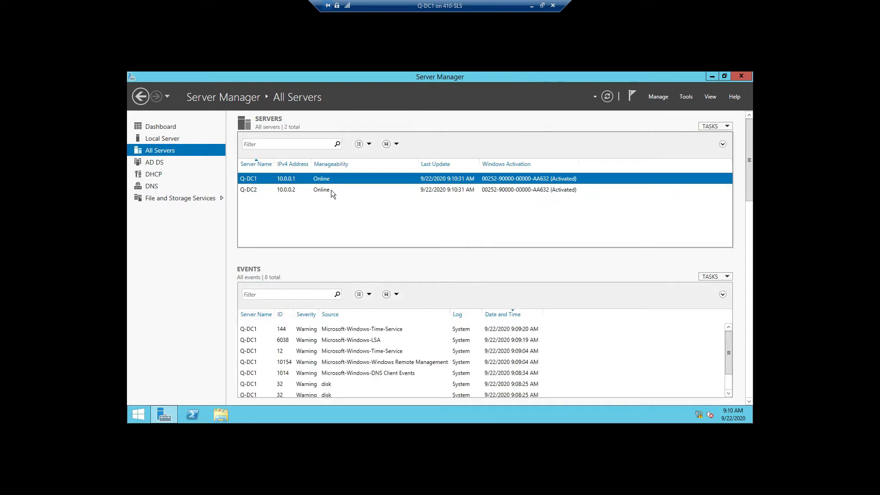
pyautogui.click(325, 192)
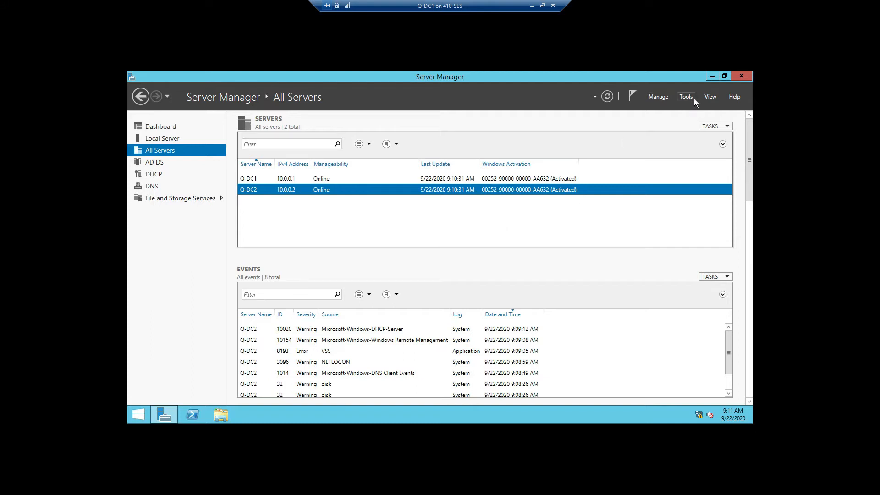
pyautogui.click(660, 97)
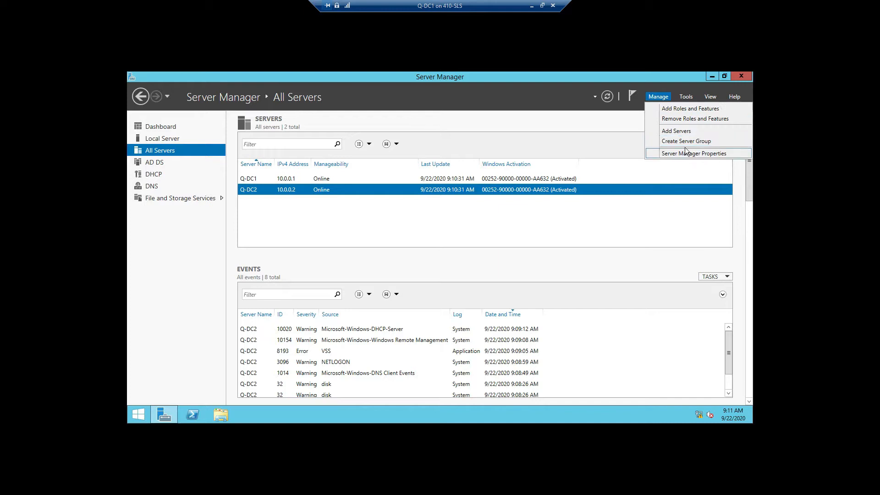
# Step: Start Add Roles and Features for Q-DC2.Contoso.com and select Windows Deployment Services with its management features
pyautogui.click(689, 109)
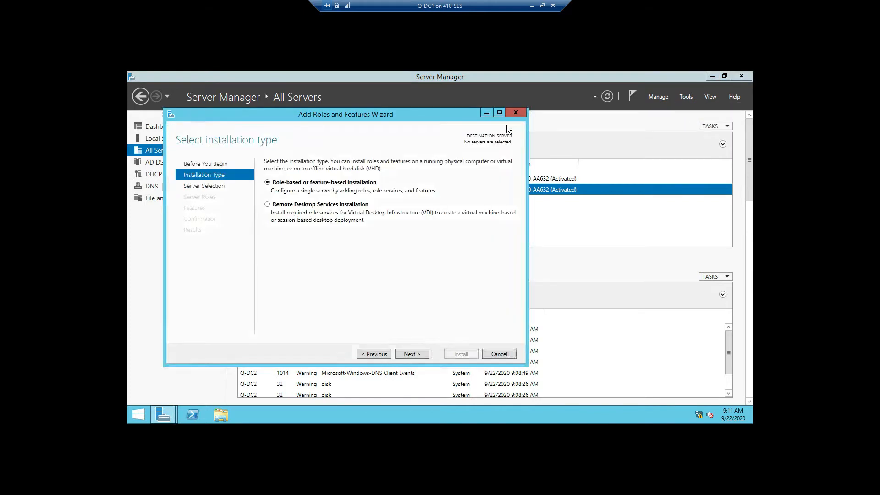
pyautogui.click(419, 353)
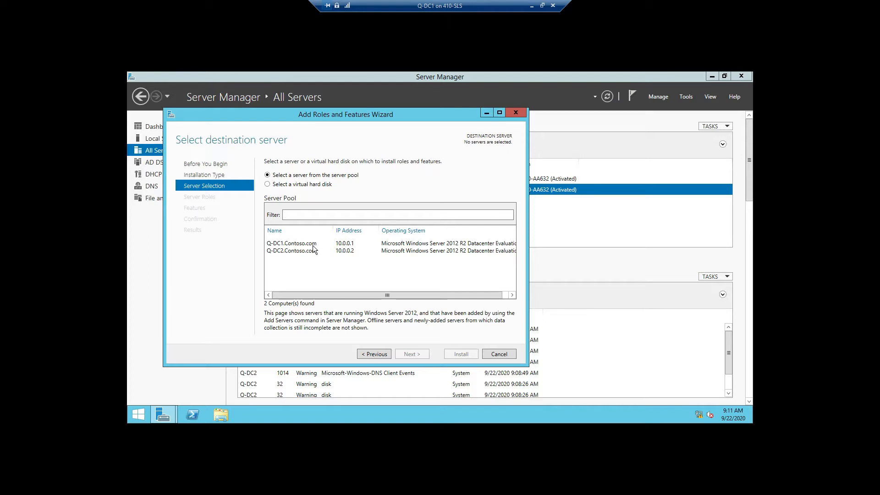
pyautogui.moveTo(225, 114); pyautogui.dragTo(290, 126)
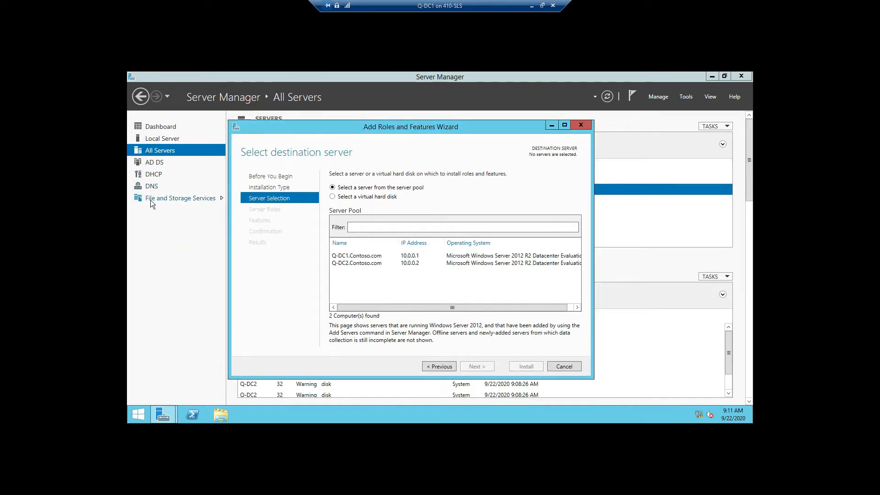
pyautogui.click(368, 263)
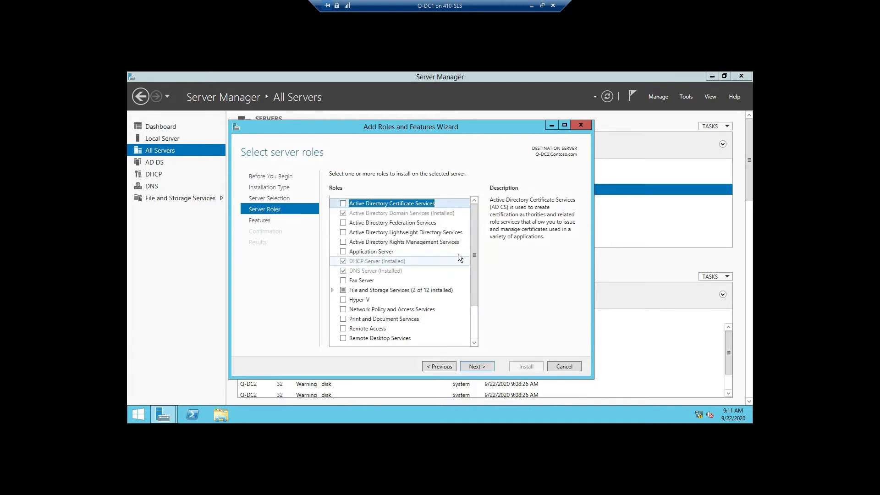
pyautogui.moveTo(478, 304); pyautogui.dragTo(473, 333)
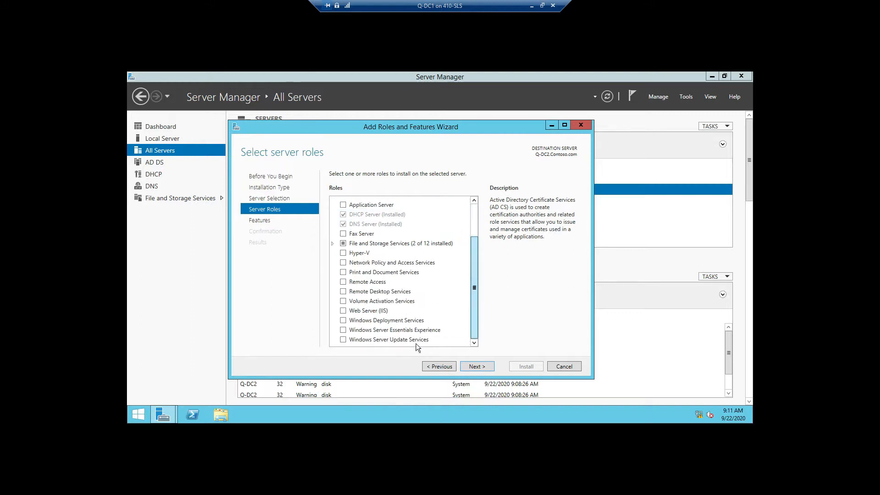
pyautogui.click(343, 320)
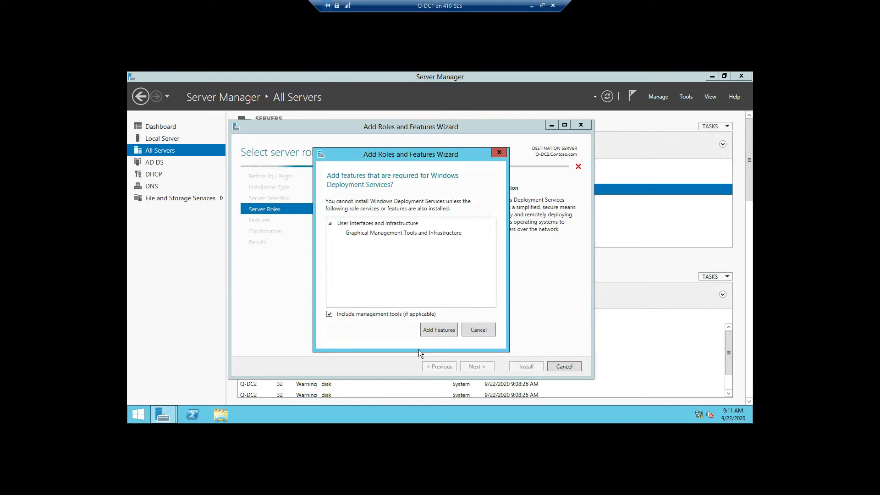
pyautogui.click(437, 329)
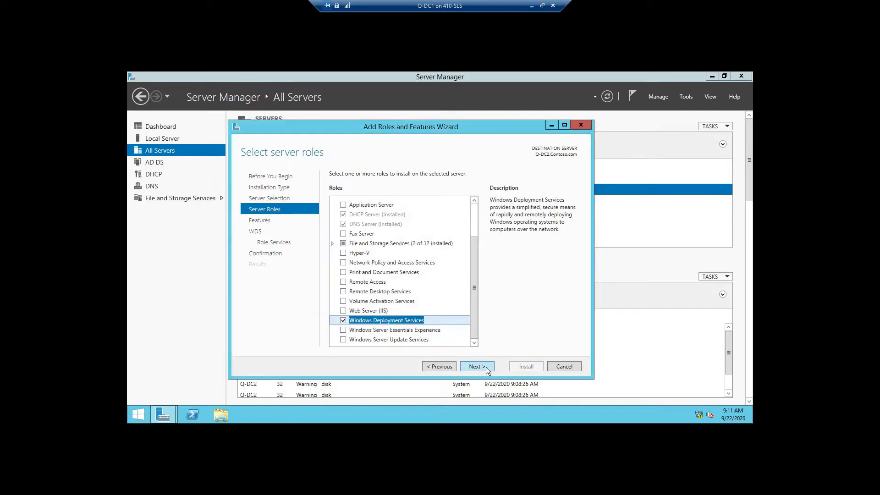
# Step: Keep the Deployment Server and Transport Server role services and begin installing WDS on Q-DC2
pyautogui.click(479, 364)
pyautogui.moveTo(475, 232); pyautogui.dragTo(486, 341)
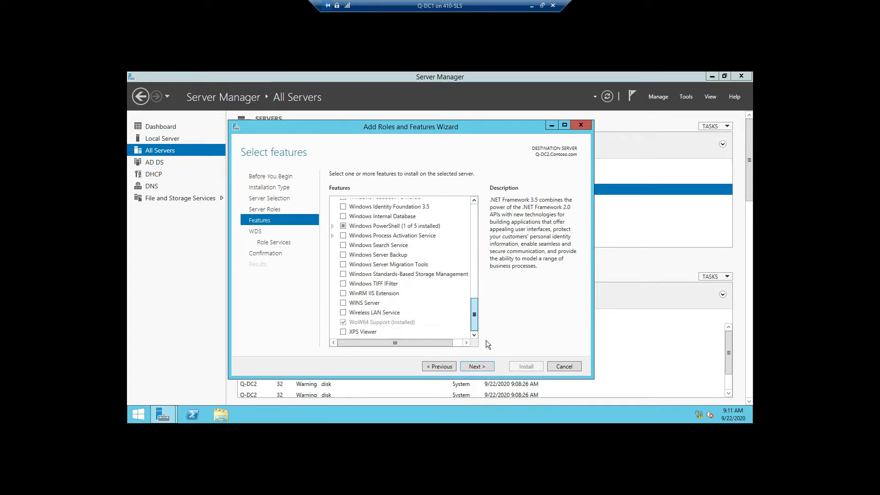
pyautogui.click(477, 367)
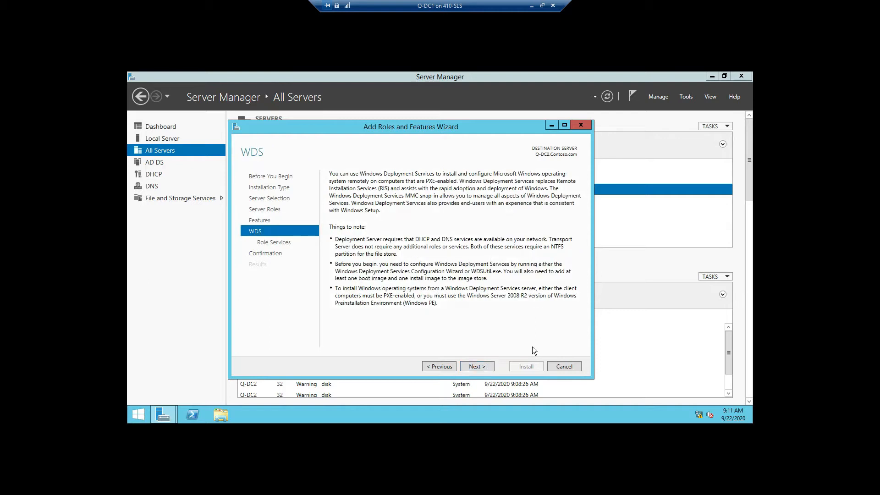
pyautogui.click(482, 366)
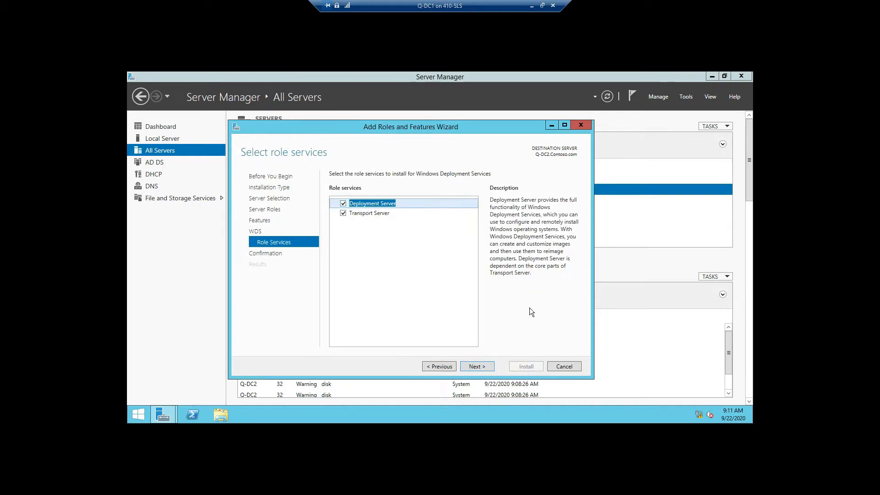
pyautogui.click(483, 367)
pyautogui.click(525, 366)
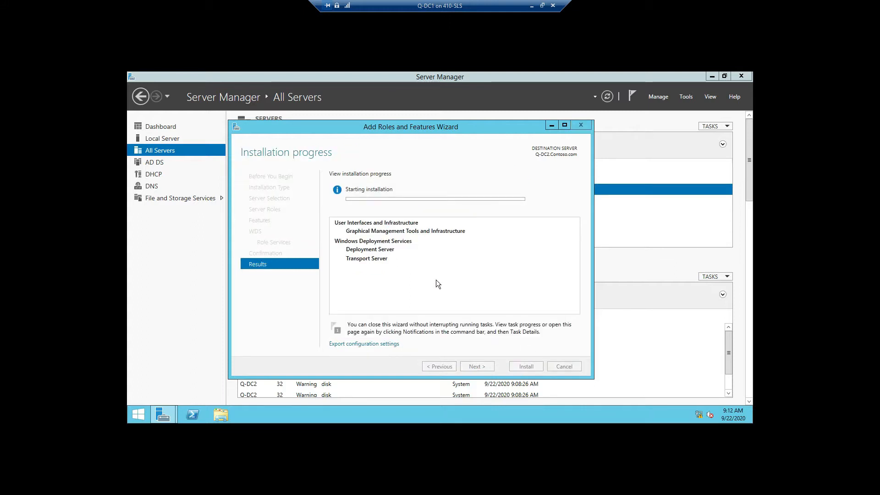
pyautogui.moveTo(470, 124); pyautogui.dragTo(382, 79)
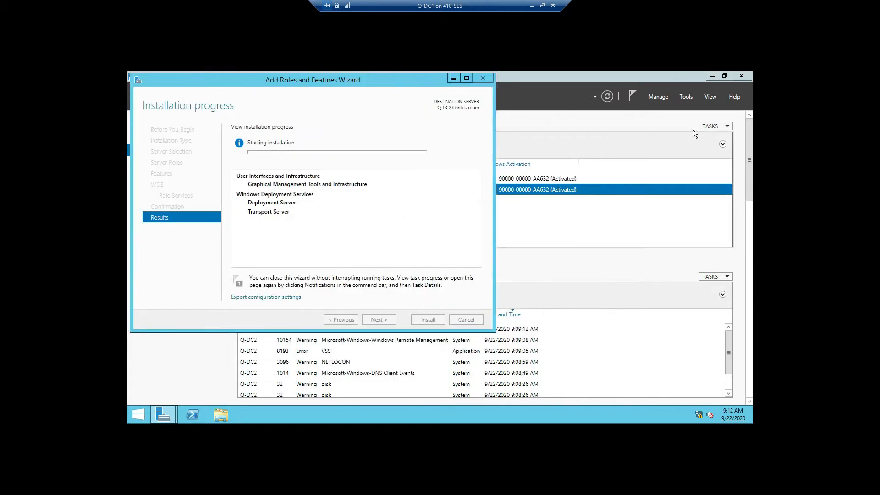
# Step: Start a second wizard on Q-DC1.Contoso.com and add the Windows Server Update Services role with its required features
pyautogui.click(652, 96)
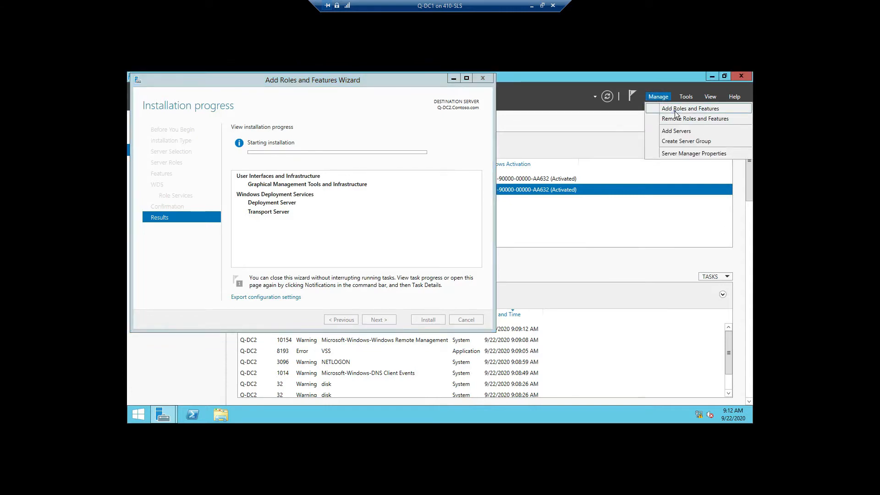
pyautogui.click(675, 110)
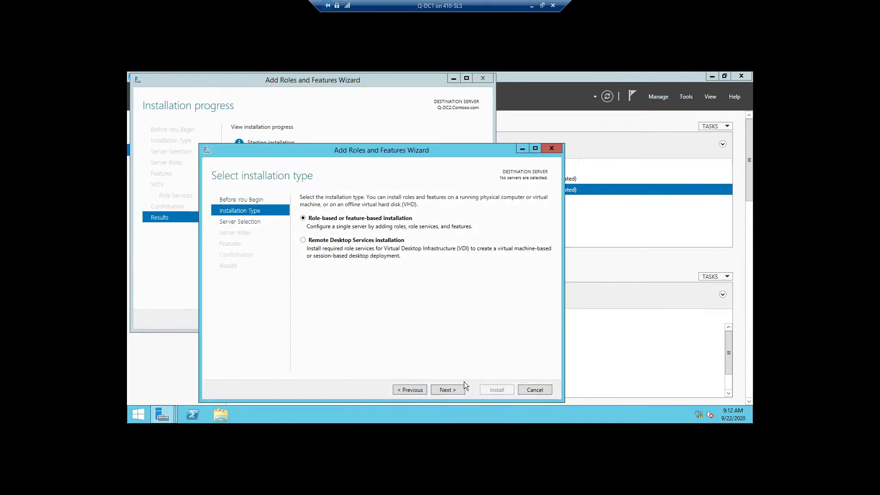
pyautogui.click(448, 389)
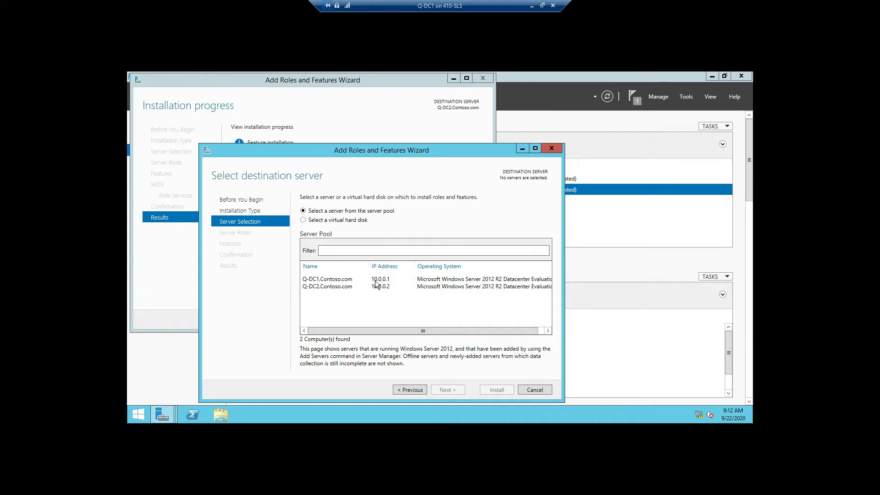
pyautogui.click(447, 390)
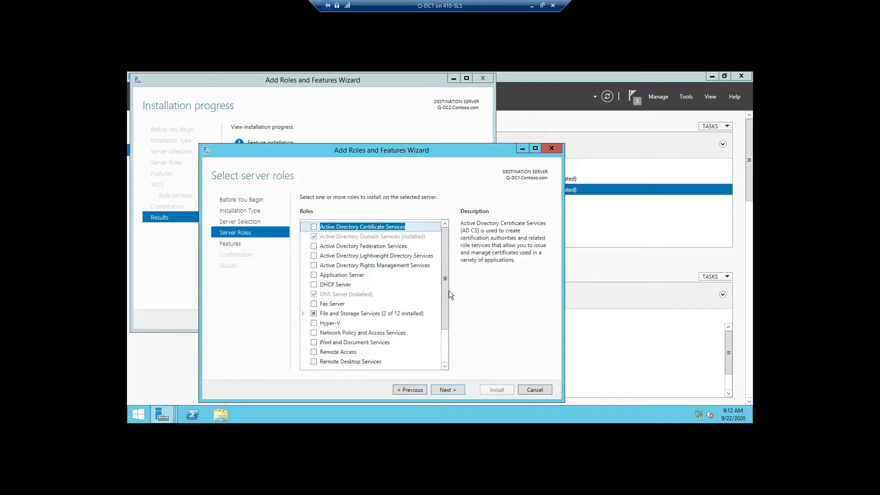
pyautogui.moveTo(444, 307); pyautogui.dragTo(451, 371)
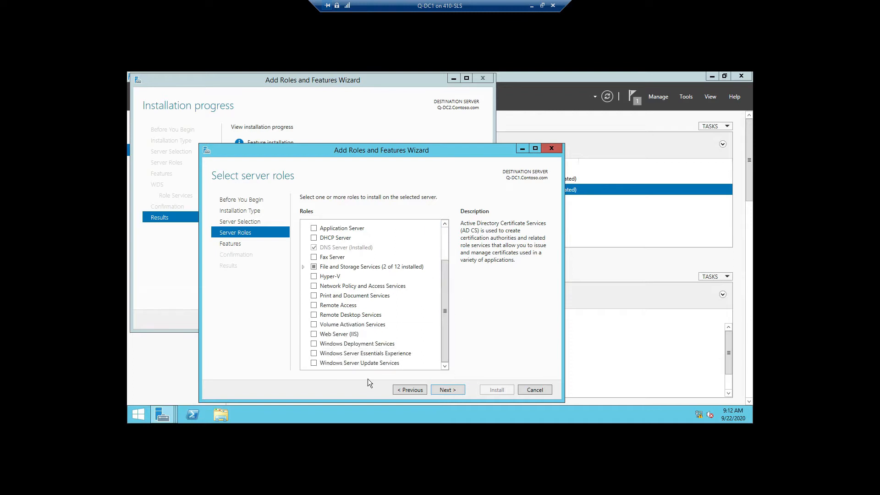
pyautogui.click(314, 363)
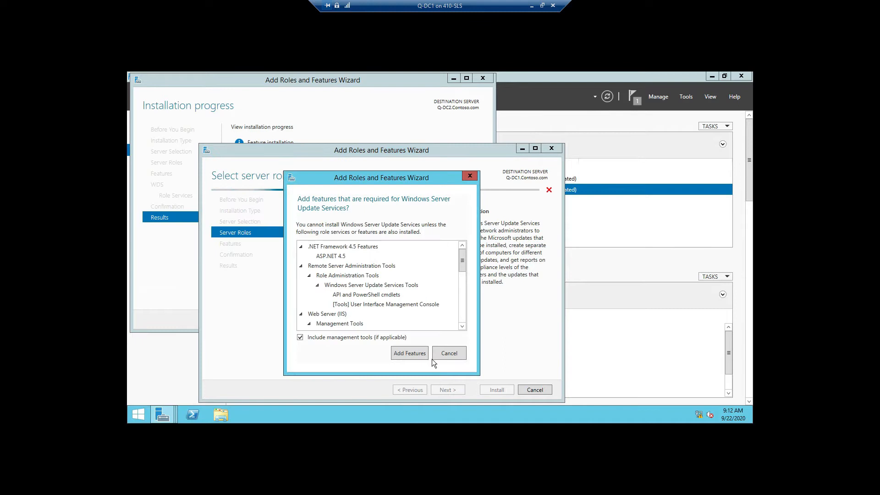
pyautogui.click(409, 353)
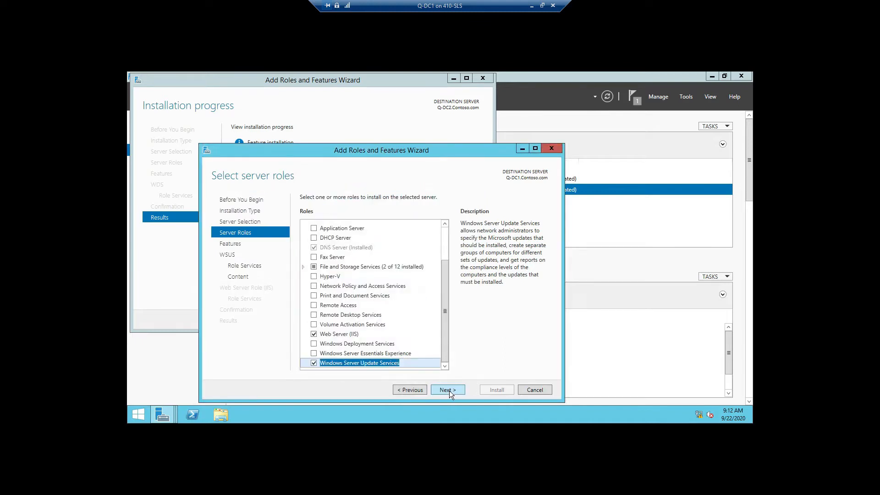
pyautogui.press('Return')
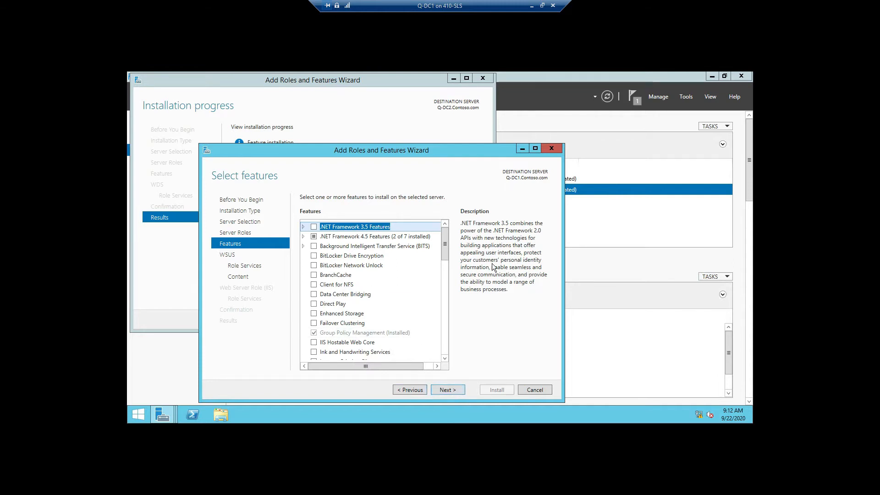
# Step: Go back to the features list and add .NET Framework 3.5 Features
pyautogui.click(457, 391)
pyautogui.click(458, 390)
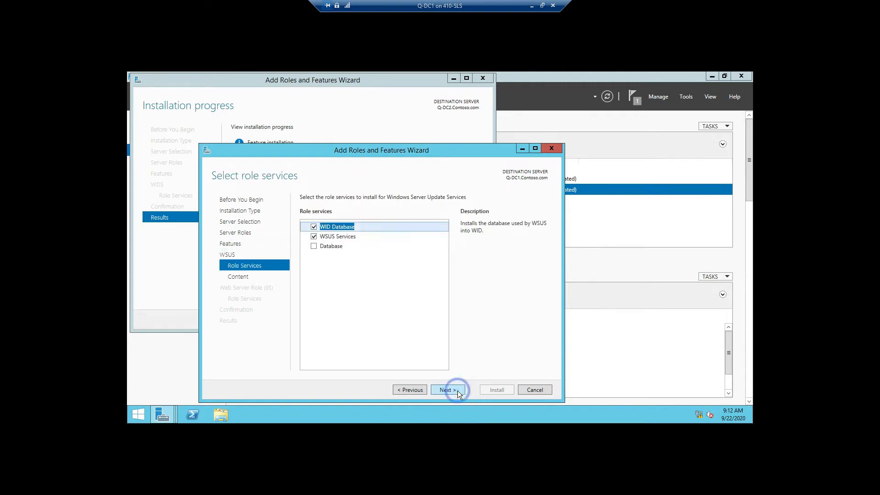
pyautogui.click(416, 393)
pyautogui.click(417, 392)
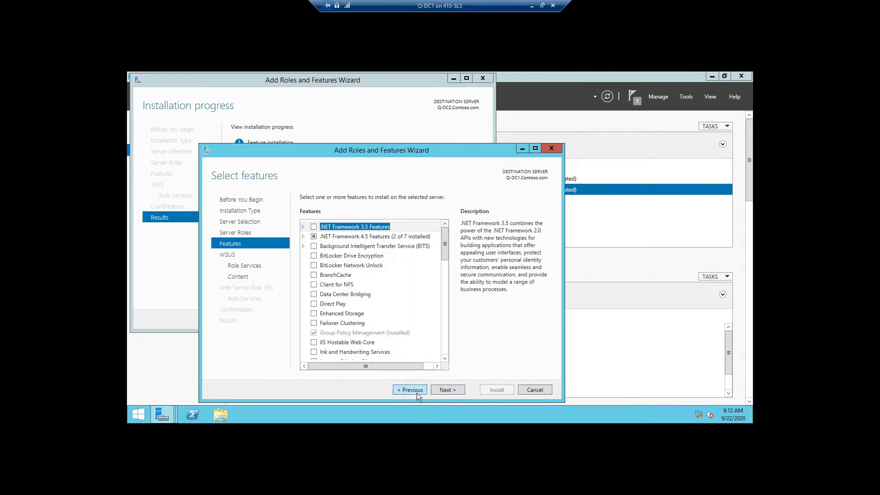
pyautogui.click(313, 227)
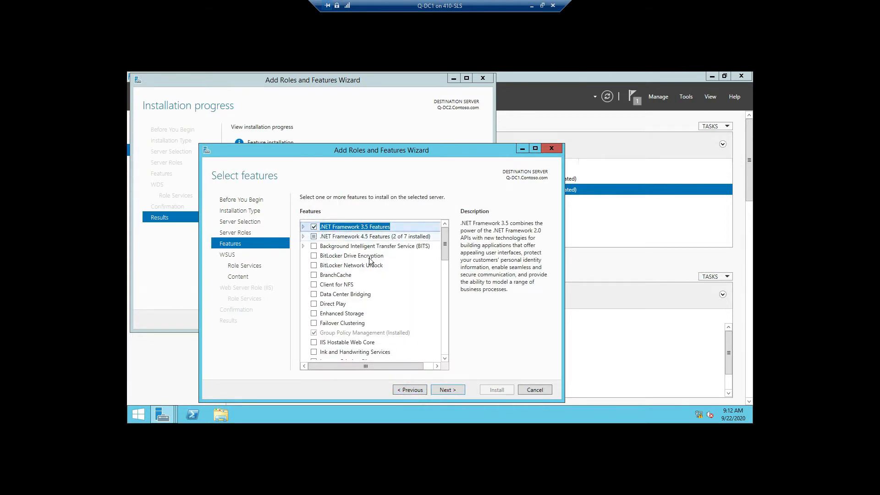
# Step: Keep the WID Database and WSUS Services role services and store updates in c:\WSUS
pyautogui.click(451, 391)
pyautogui.click(454, 392)
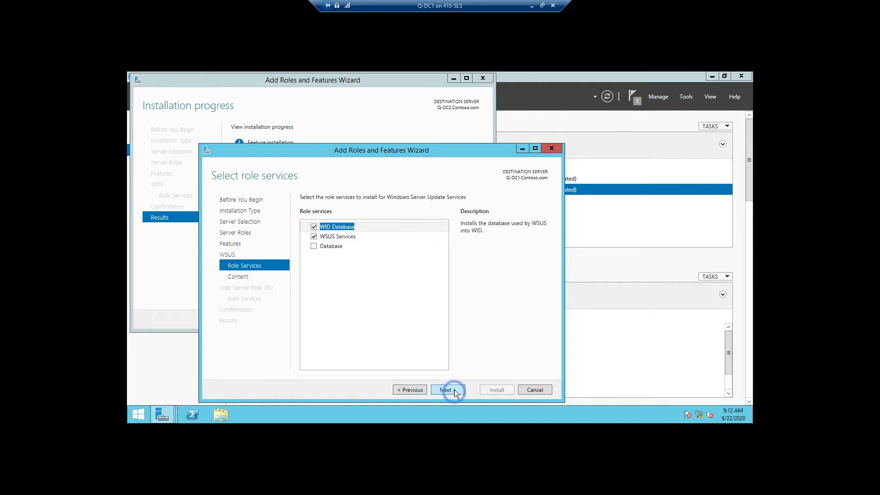
pyautogui.click(454, 391)
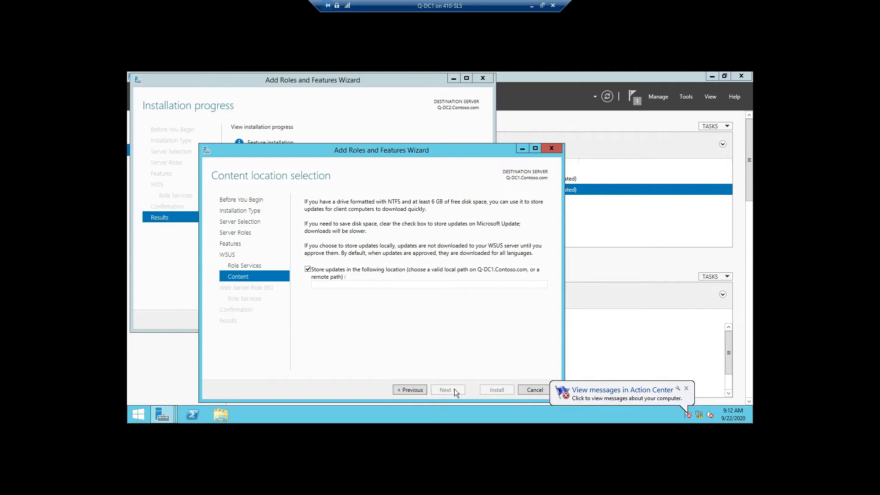
pyautogui.click(353, 283)
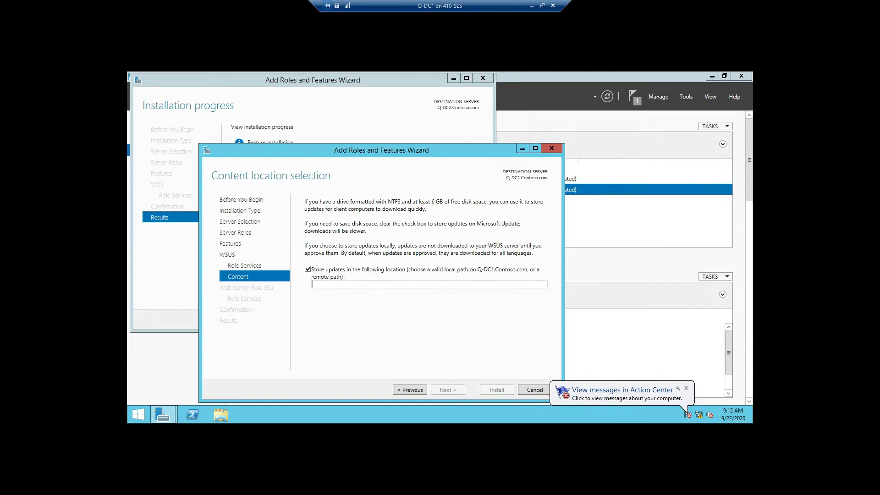
pyautogui.write('c:\\WSUS')
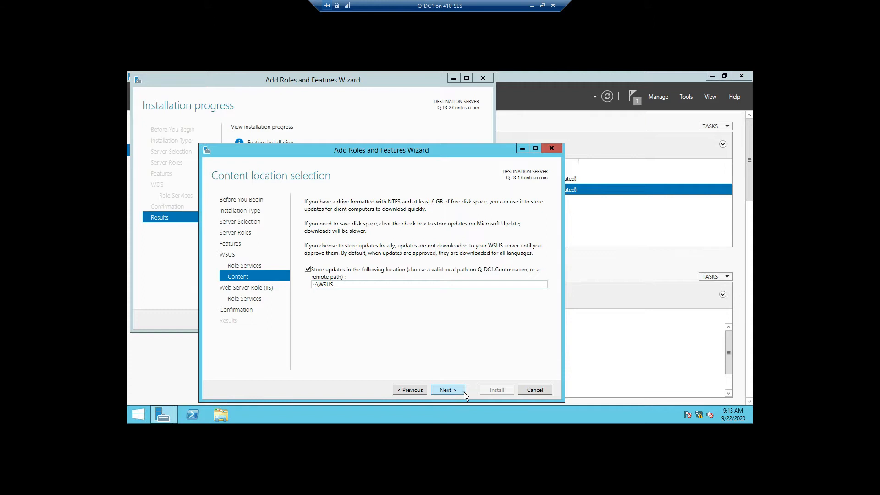
# Step: Accept the default Web Server role services, install on Q-DC1, and place the wizard beside Q-DC2's
pyautogui.click(447, 389)
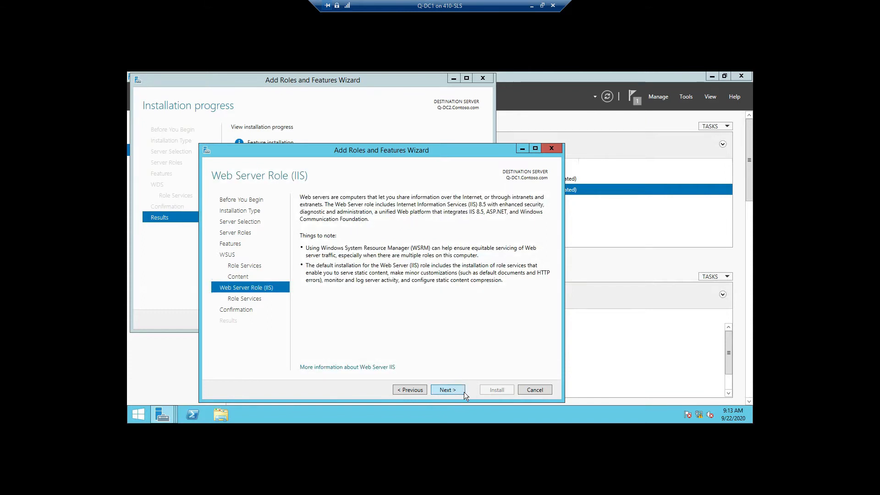
pyautogui.click(463, 390)
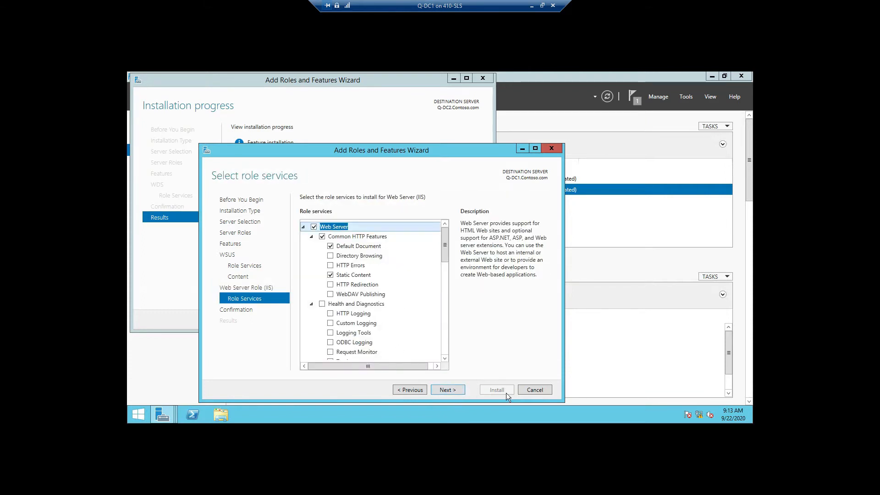
pyautogui.click(457, 393)
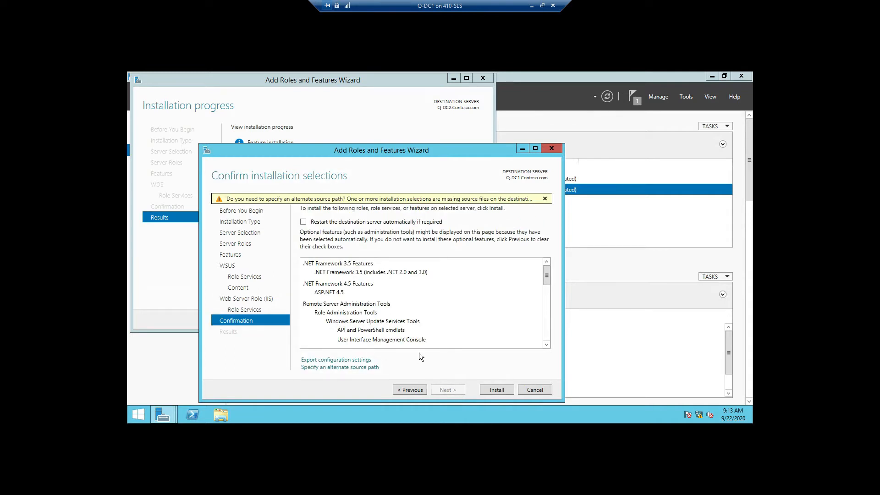
pyautogui.click(507, 390)
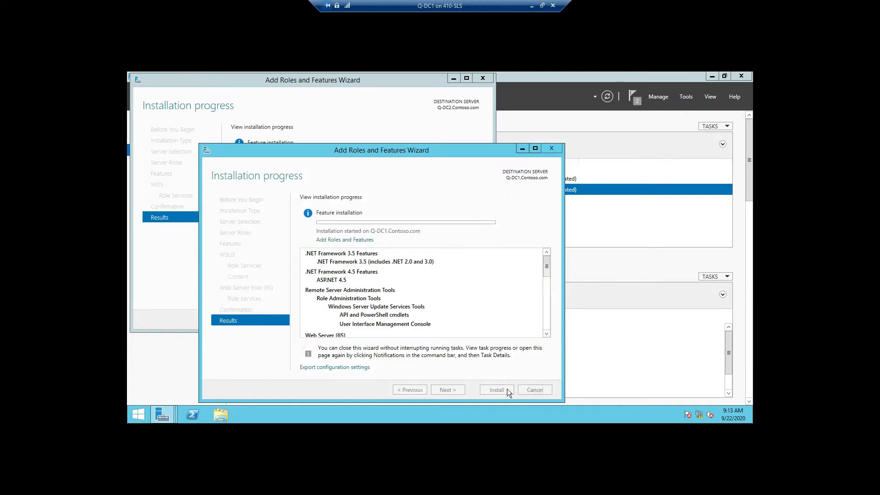
pyautogui.moveTo(323, 152); pyautogui.dragTo(493, 81)
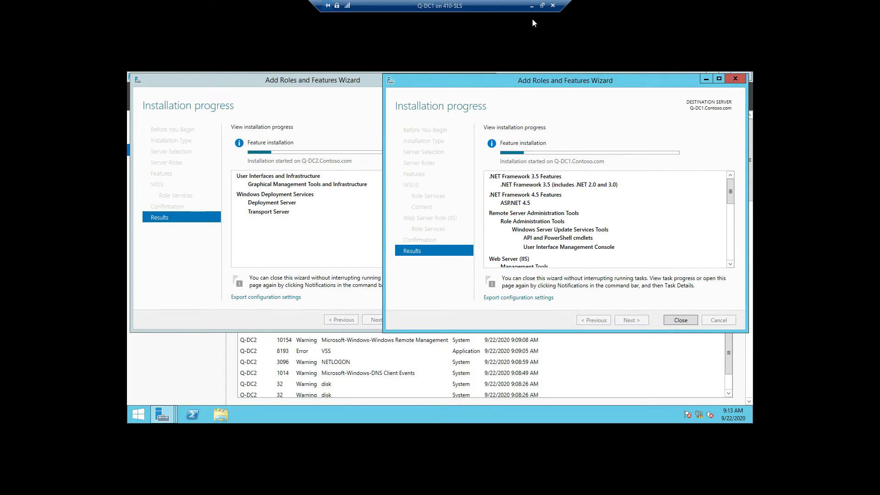
# Step: Move the network adapter to the top of Q-Test Bench's firmware boot order and apply
pyautogui.click(532, 6)
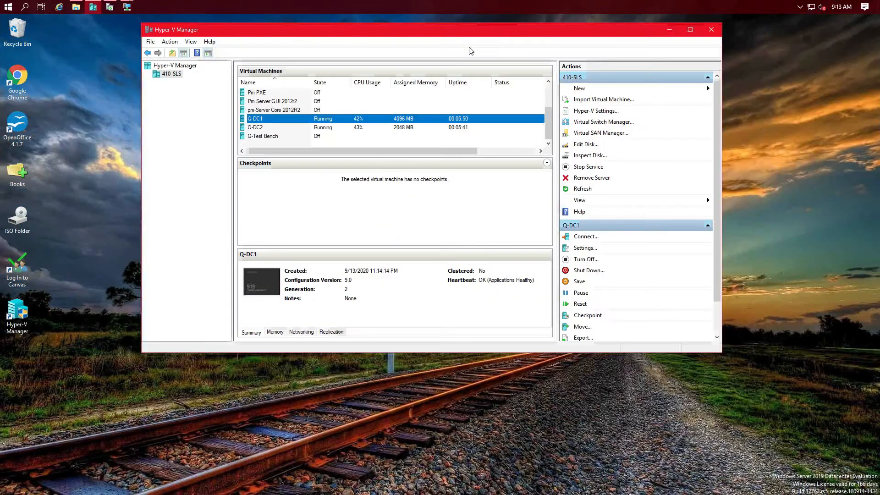
pyautogui.click(292, 138)
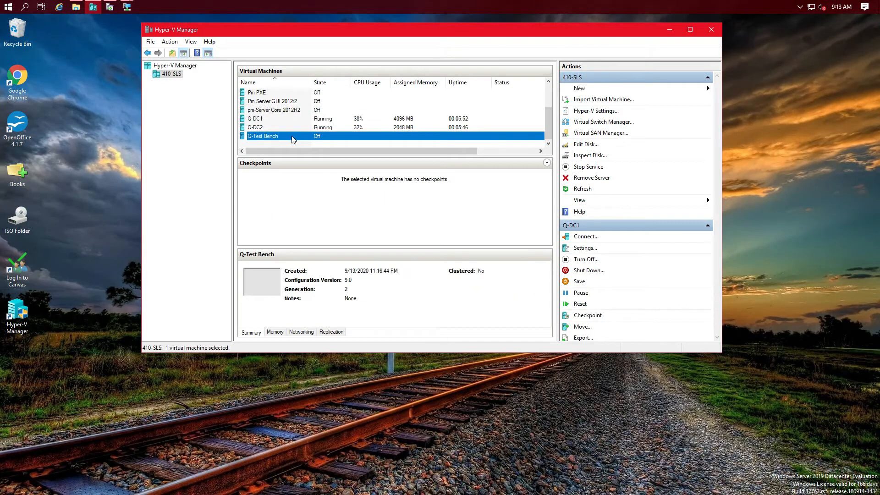
pyautogui.rightClick(298, 142)
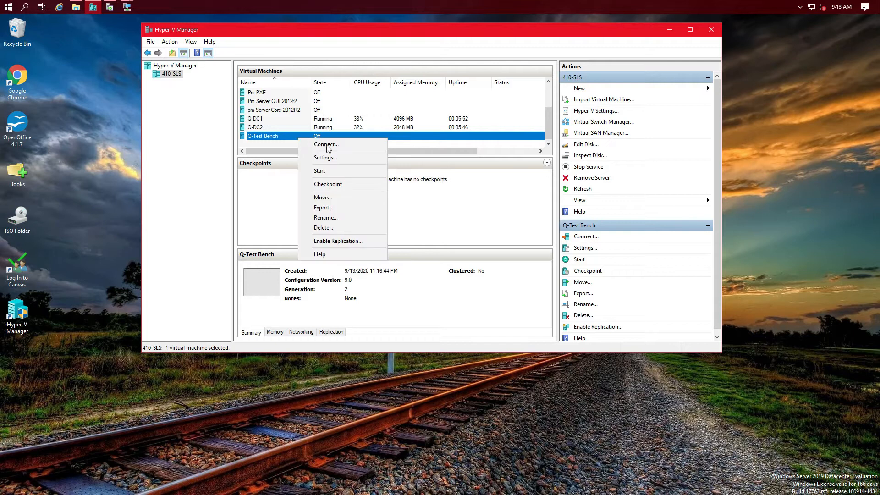
pyautogui.click(327, 157)
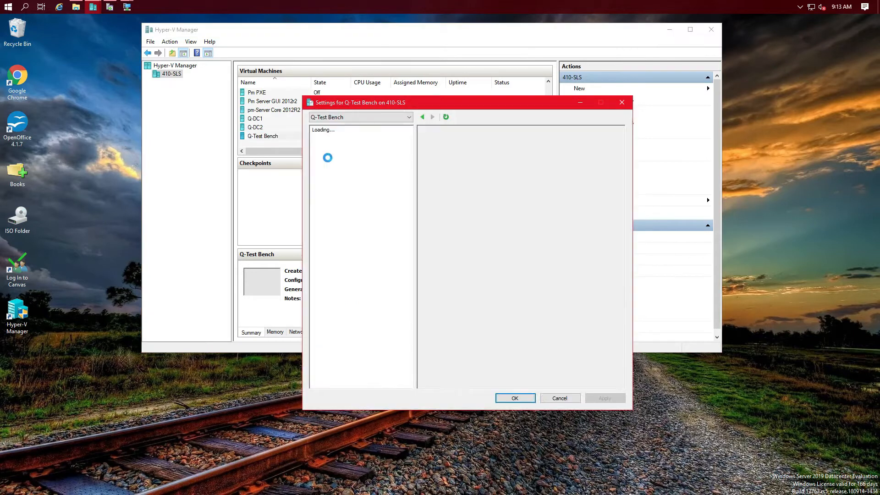
pyautogui.click(338, 146)
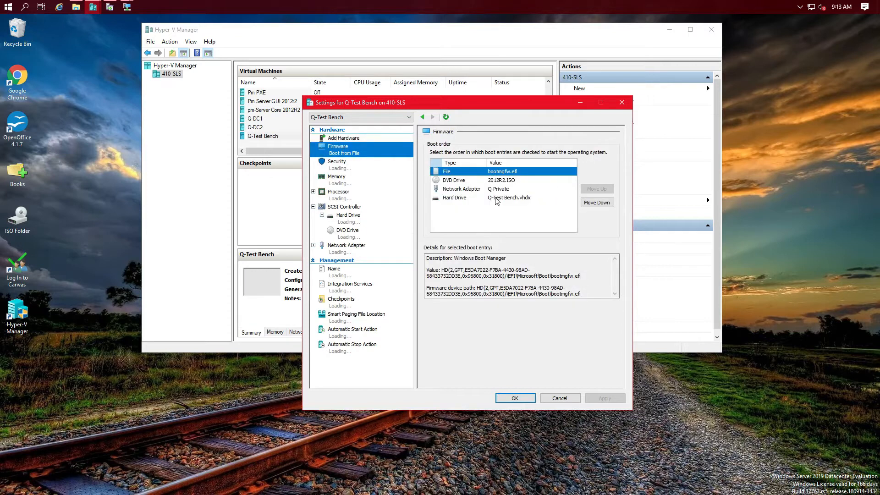
pyautogui.click(462, 189)
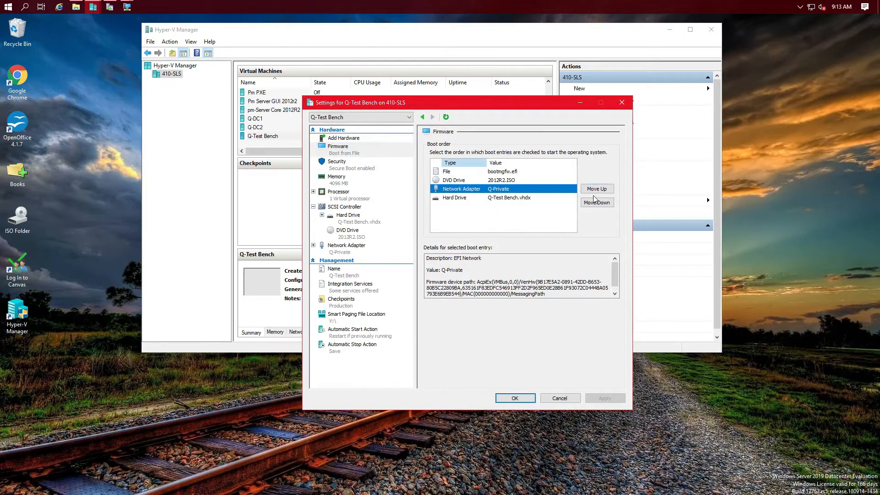
pyautogui.click(597, 190)
pyautogui.click(598, 191)
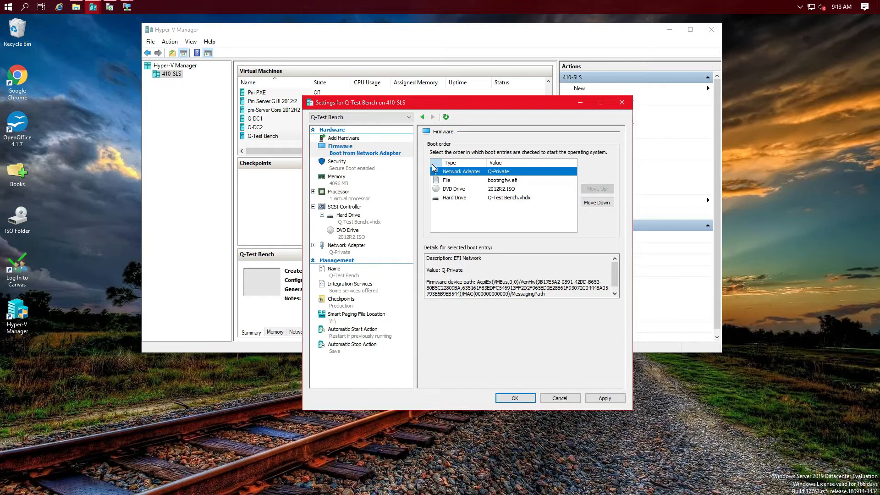
pyautogui.click(605, 398)
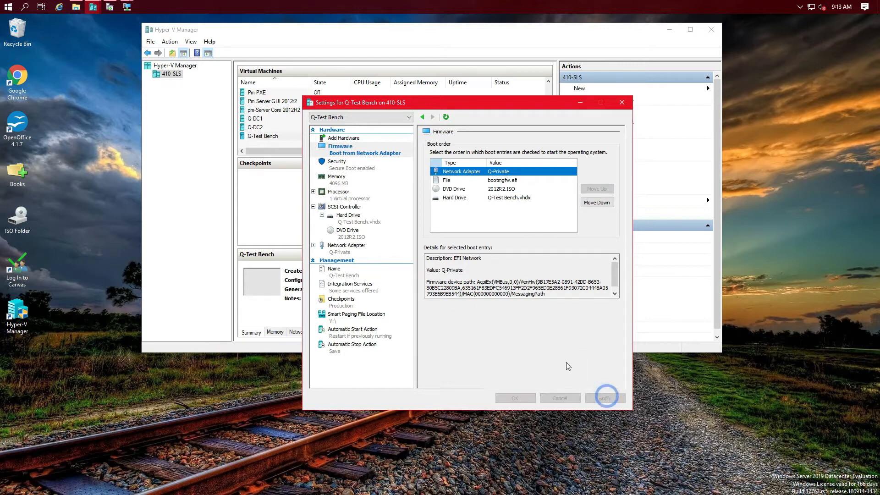
# Step: Remove Q-Test Bench's DVD drive and save the settings
pyautogui.click(338, 234)
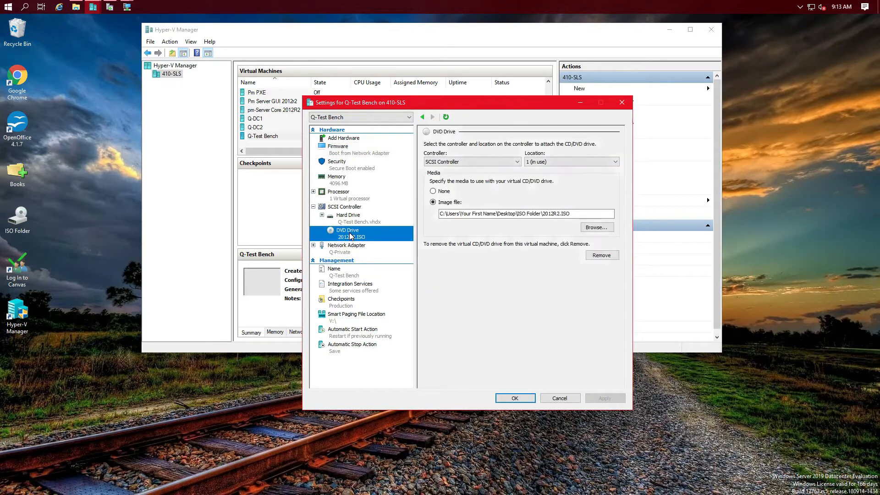
pyautogui.click(605, 258)
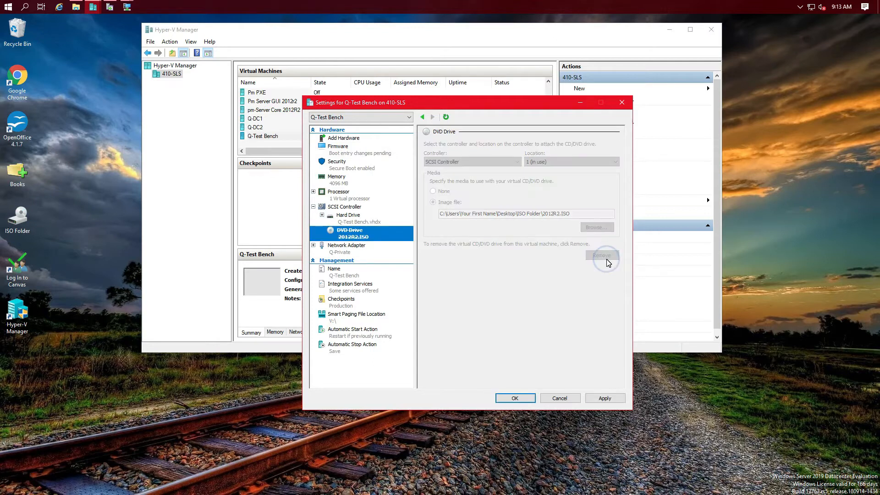
pyautogui.click(615, 398)
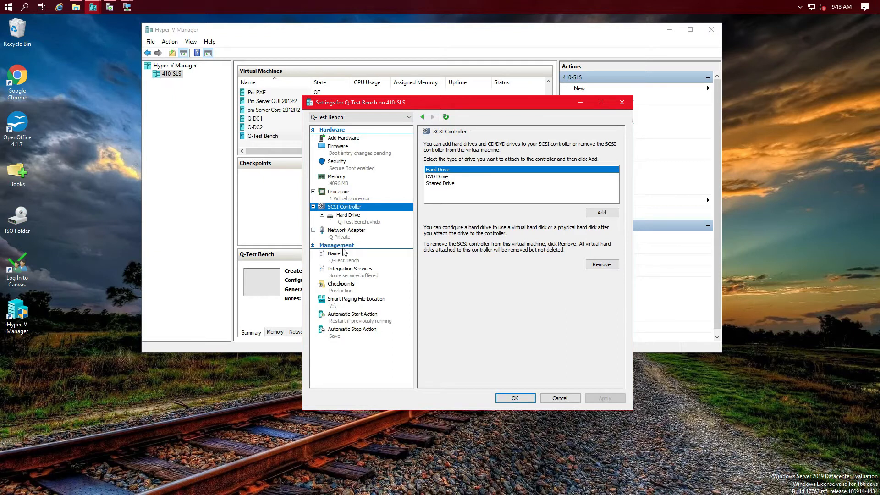
pyautogui.click(518, 398)
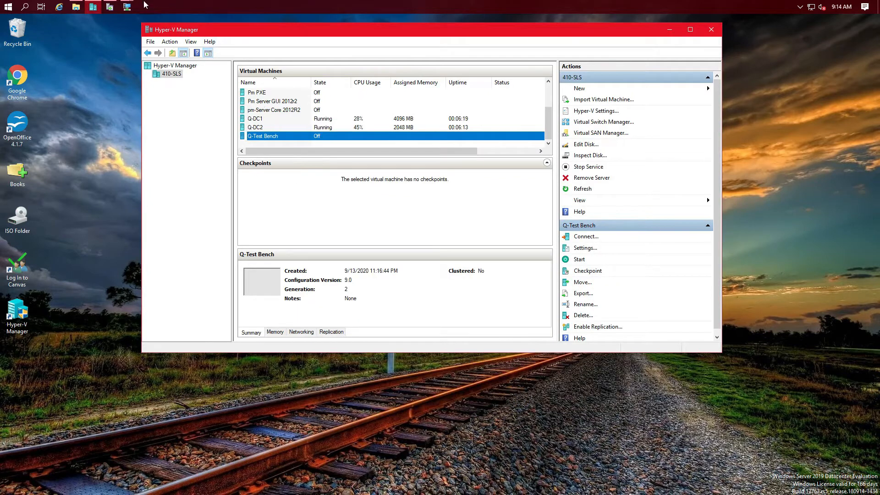
pyautogui.click(128, 8)
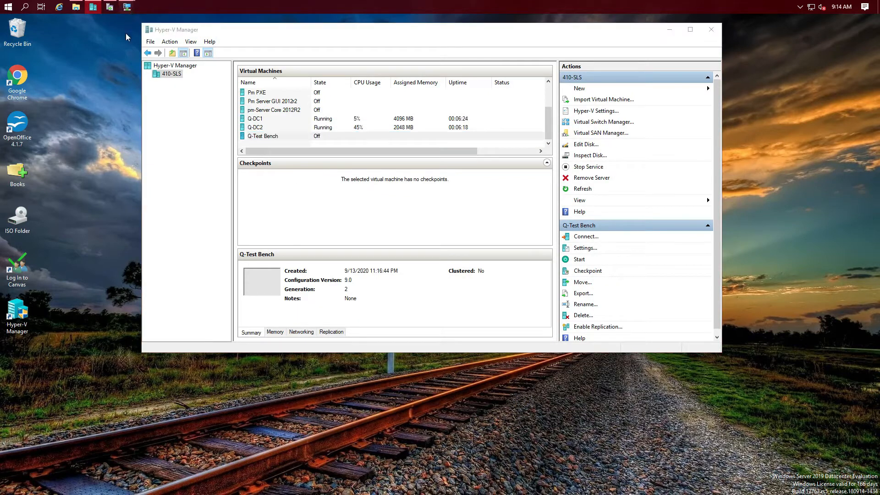
# Step: Return to Q-DC1, rearrange the two installation windows, and close the failed Q-DC1 wizard
pyautogui.click(192, 59)
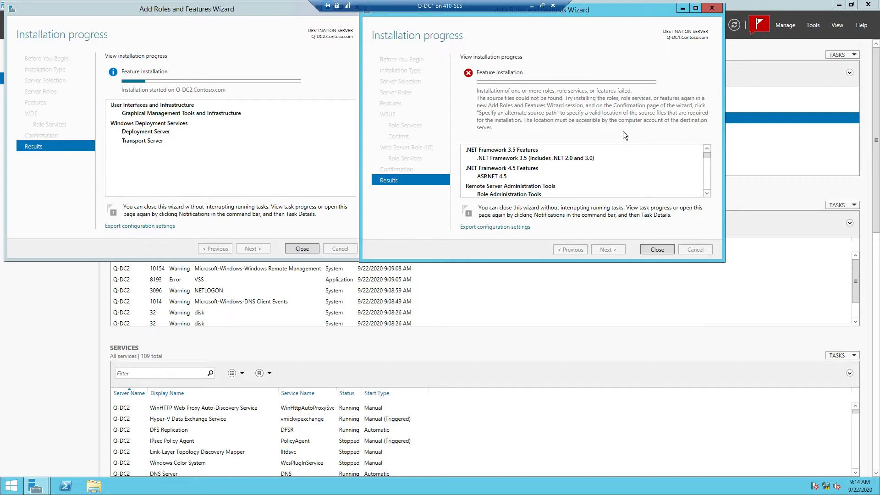
pyautogui.moveTo(636, 10); pyautogui.dragTo(717, 92)
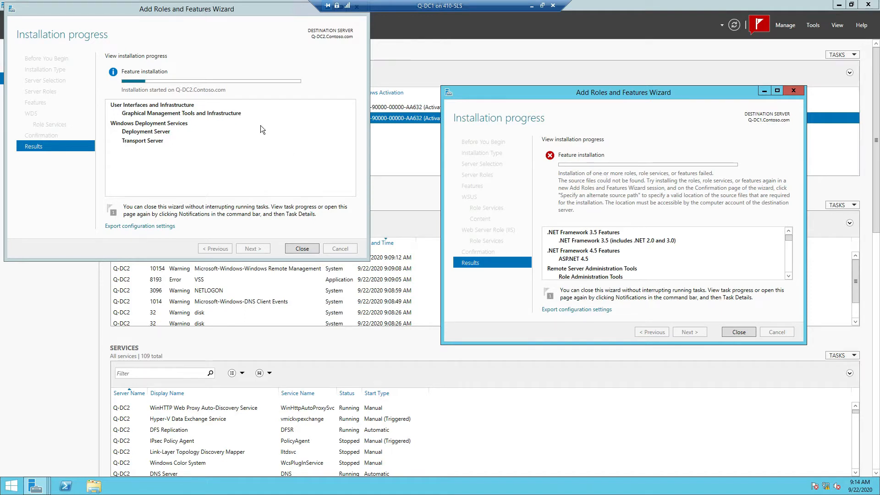
pyautogui.moveTo(225, 13); pyautogui.dragTo(282, 98)
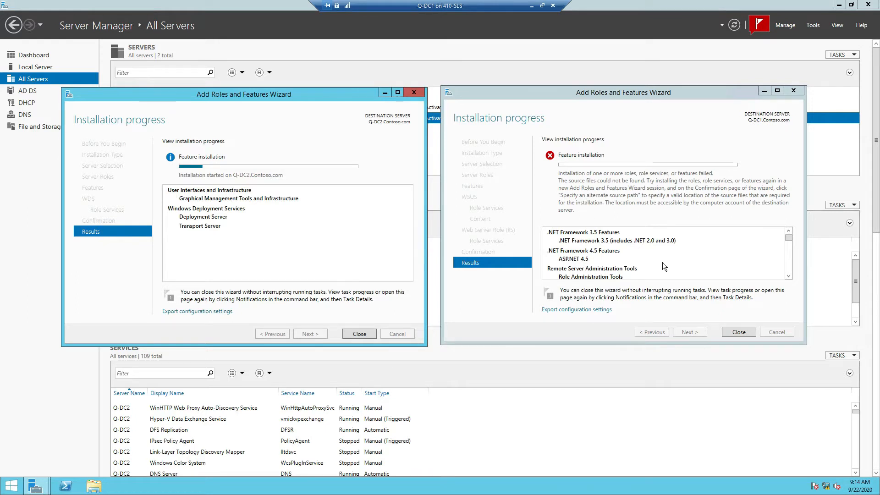
pyautogui.click(737, 333)
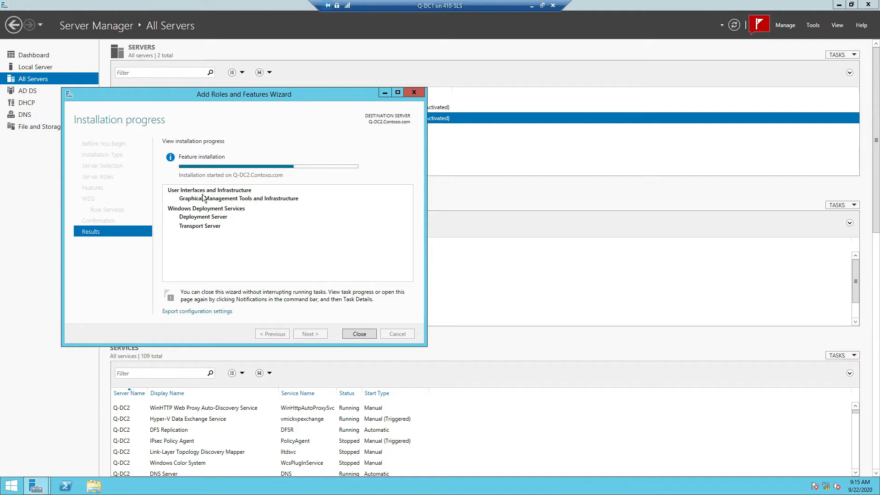
# Step: Start a new roles and features wizard for Q-DC1.Contoso.com and advance to the features list
pyautogui.click(792, 26)
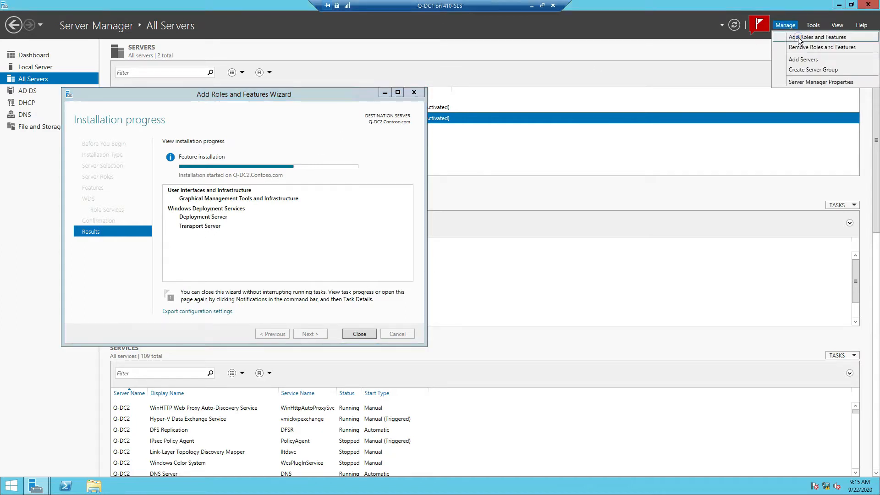
pyautogui.click(798, 37)
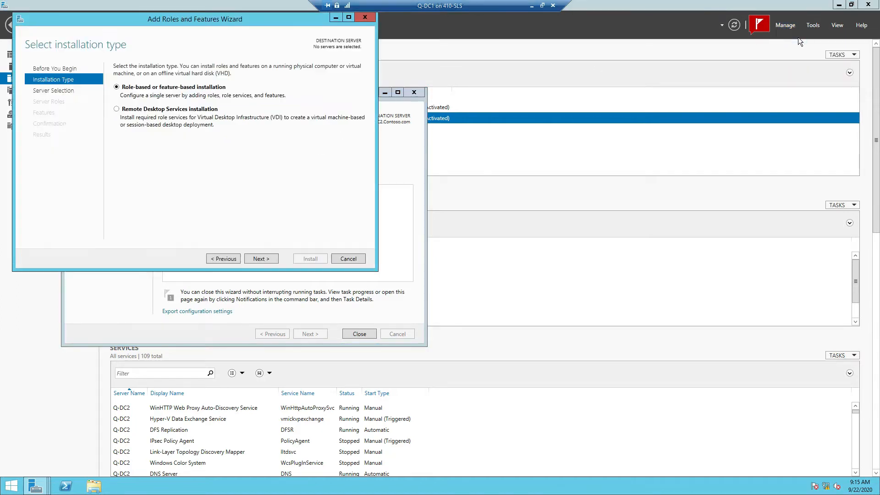
pyautogui.click(275, 259)
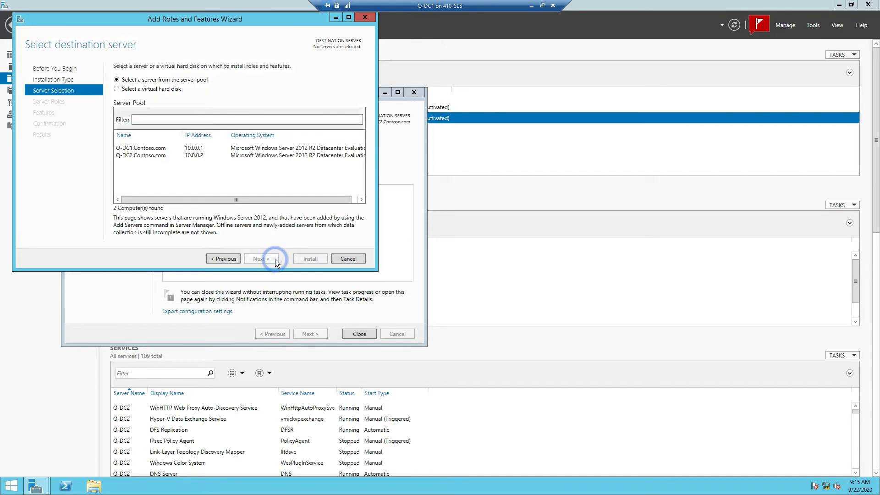
pyautogui.click(158, 148)
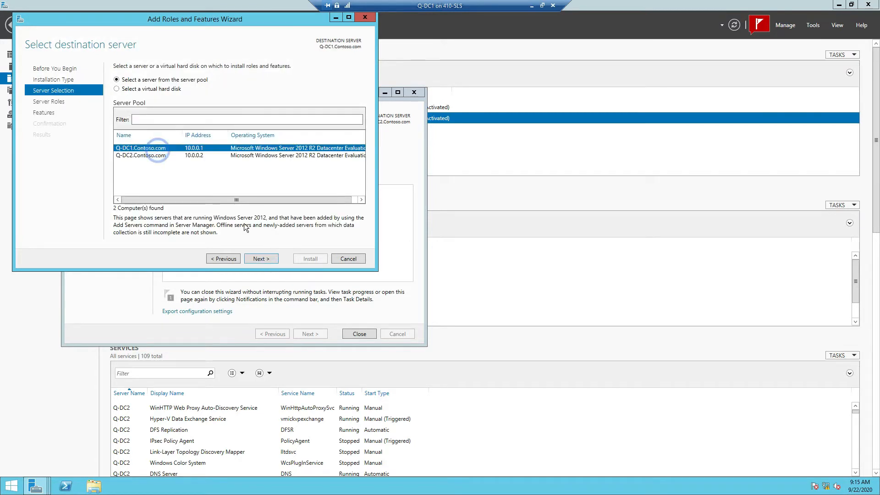
pyautogui.click(266, 262)
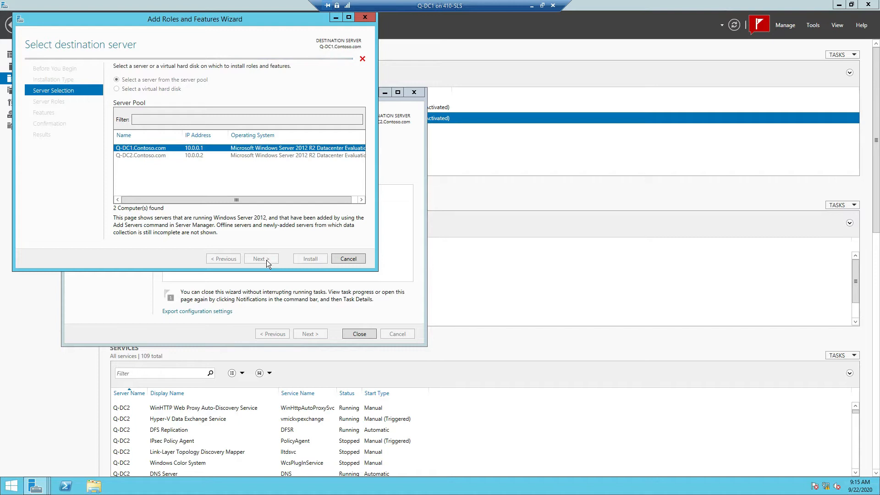
pyautogui.moveTo(234, 17); pyautogui.dragTo(655, 100)
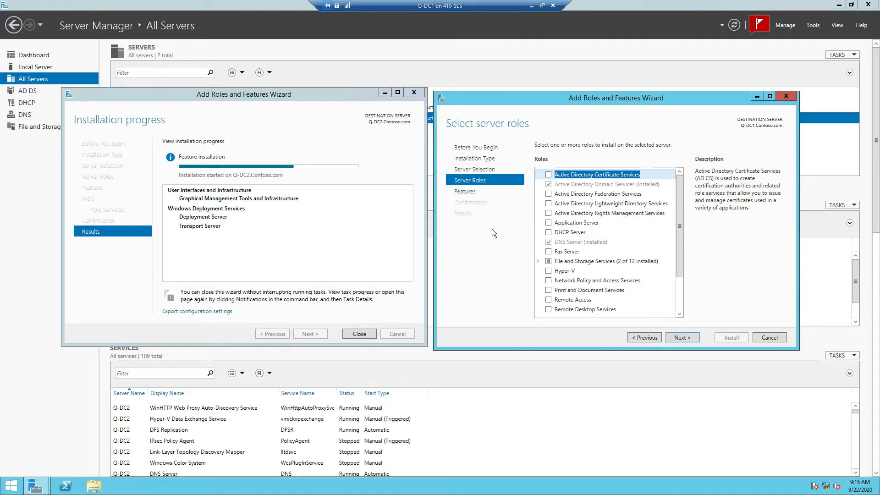
pyautogui.click(463, 192)
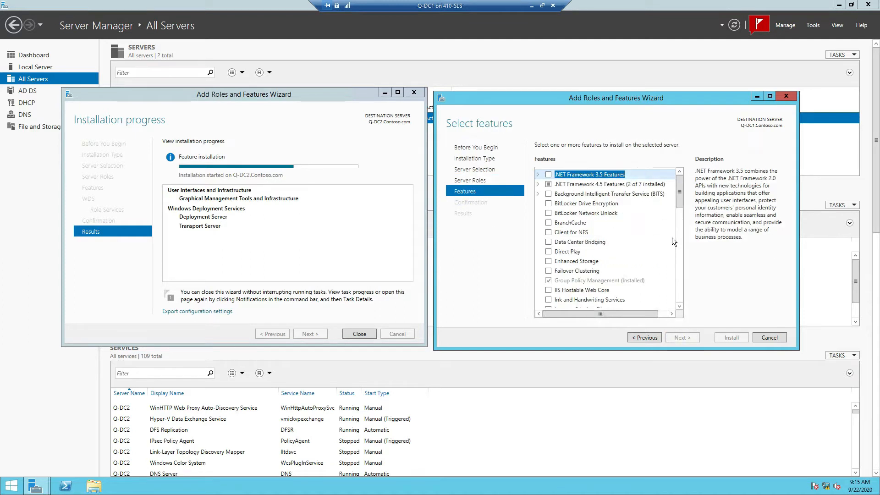
# Step: Install Windows Deployment Services Tools from Role Administration Tools and close the finished wizard
pyautogui.moveTo(681, 203); pyautogui.dragTo(679, 251)
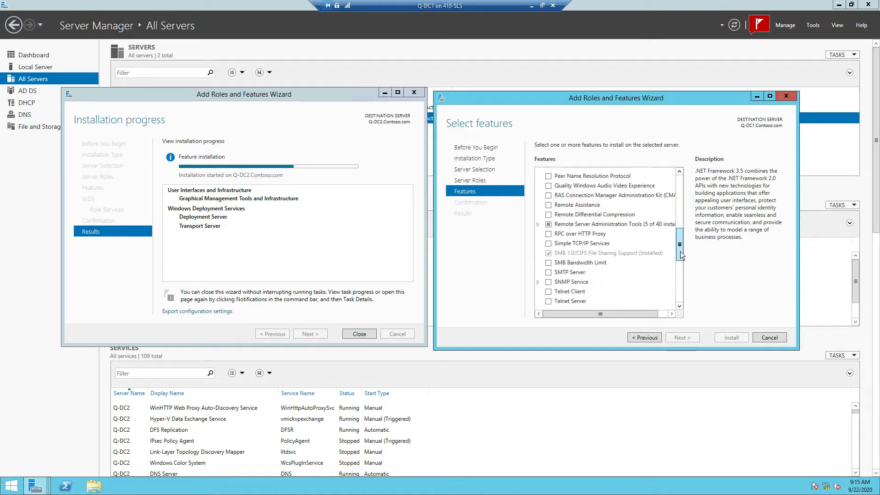
pyautogui.click(538, 224)
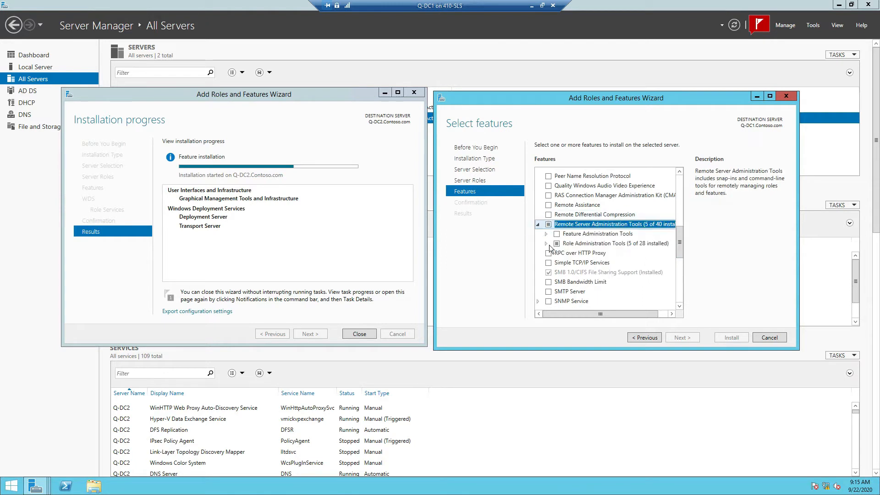
pyautogui.click(546, 243)
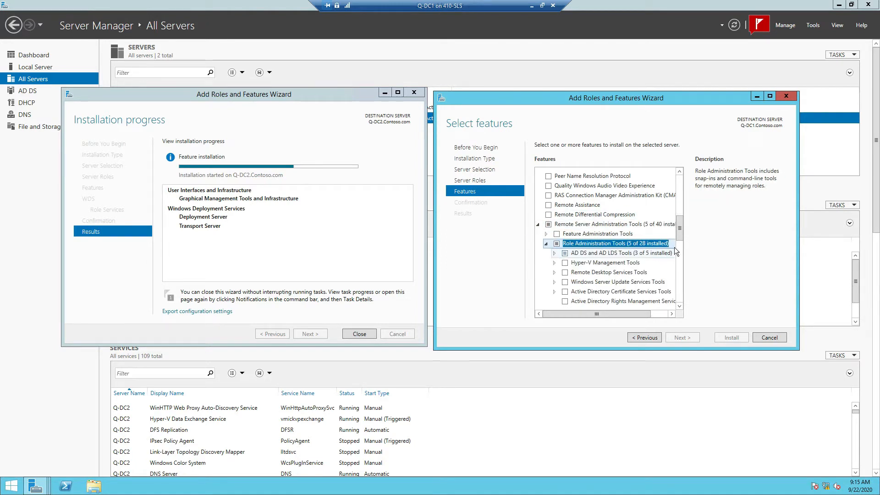
pyautogui.moveTo(682, 250); pyautogui.dragTo(682, 259)
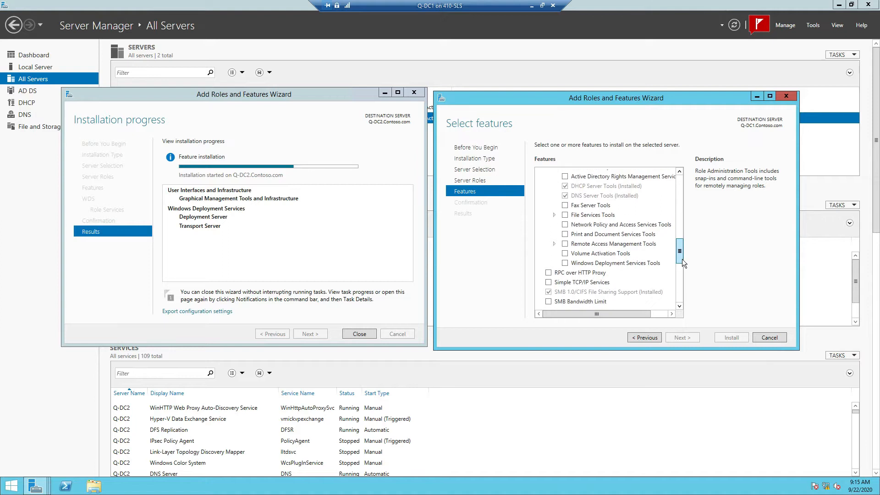
pyautogui.click(564, 265)
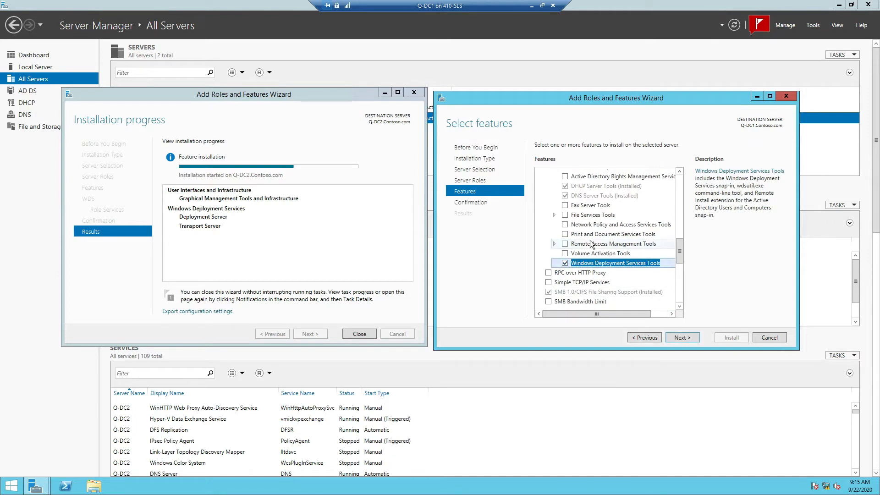
pyautogui.click(692, 340)
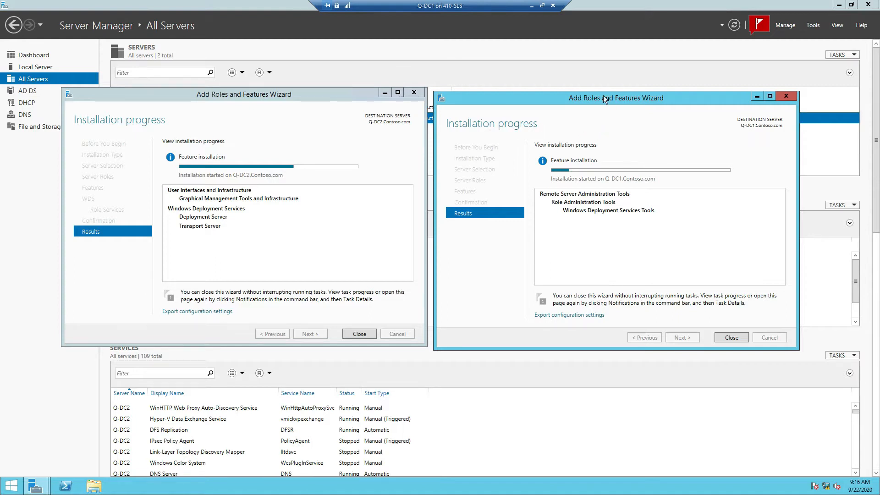
pyautogui.moveTo(593, 97); pyautogui.dragTo(638, 179)
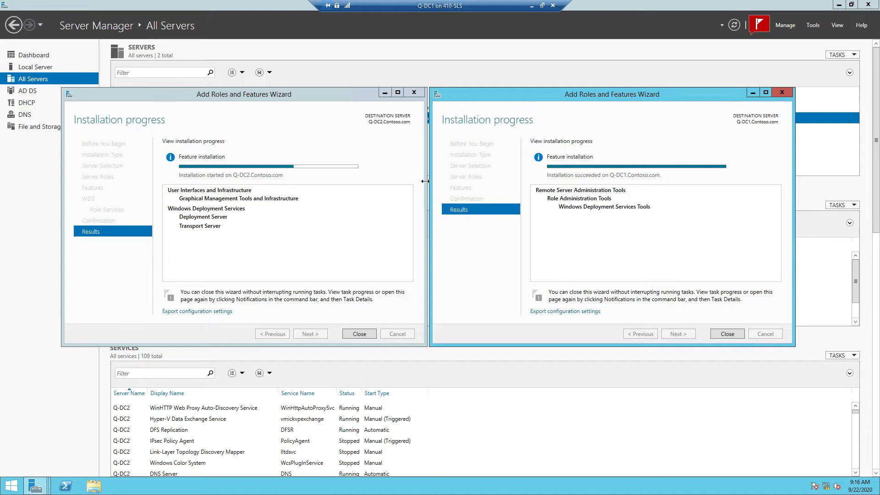
pyautogui.click(726, 333)
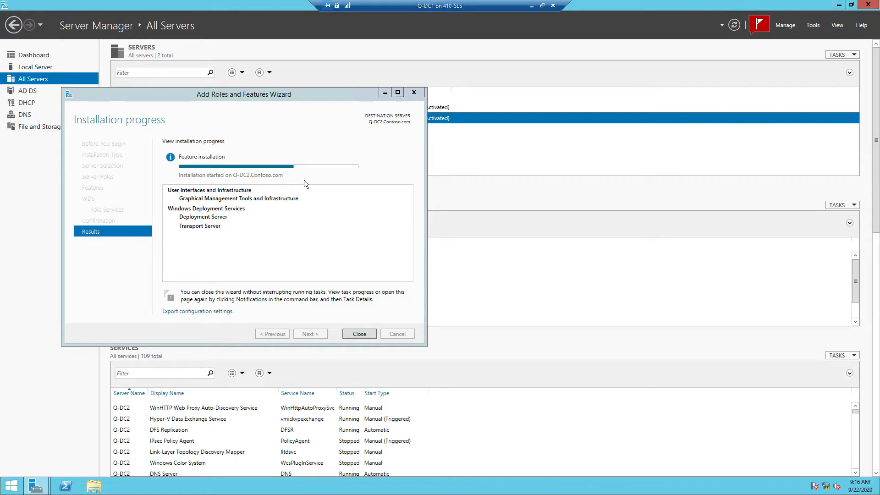
pyautogui.click(758, 26)
# Step: Check the notifications and close the finished Q-DC2 installation wizard
pyautogui.click(758, 28)
pyautogui.click(757, 26)
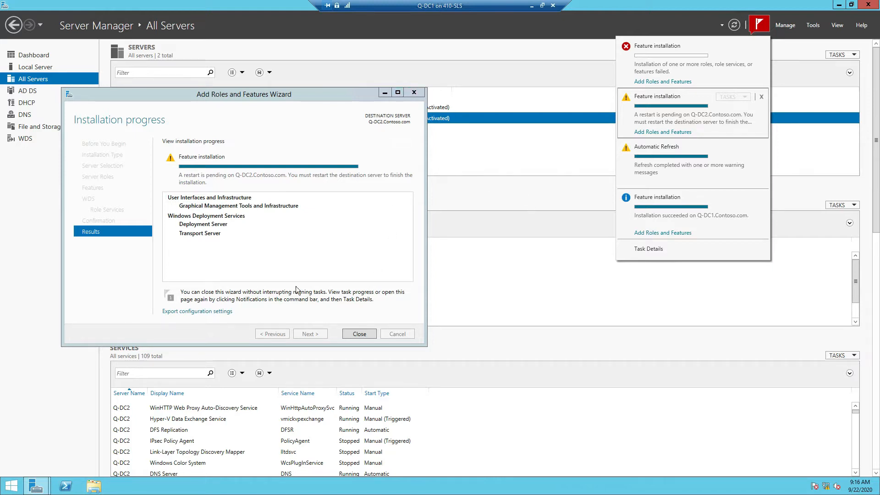
pyautogui.click(365, 337)
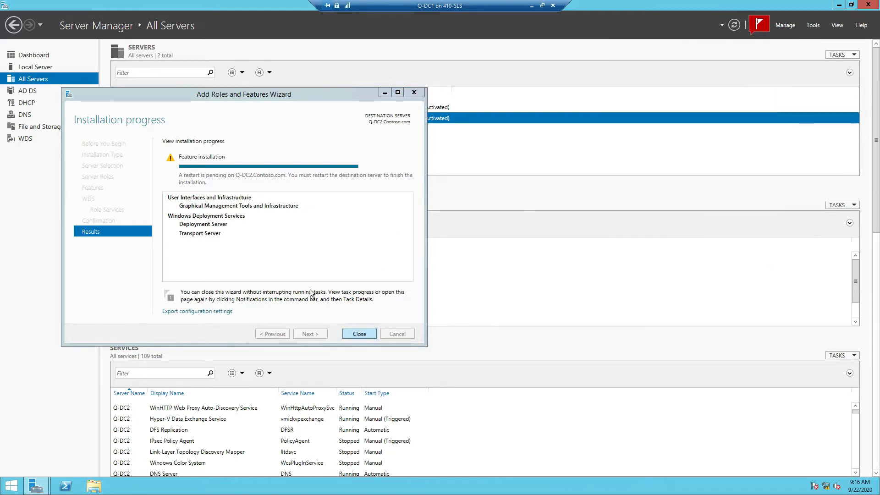
pyautogui.click(355, 334)
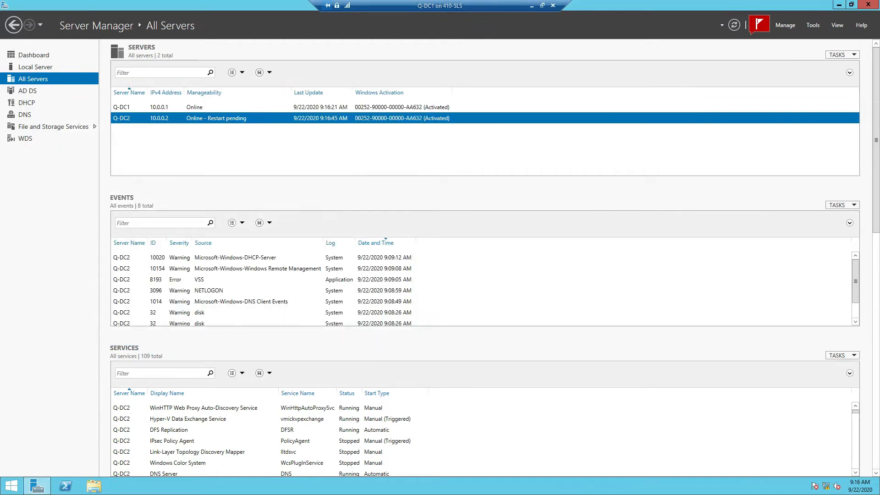
# Step: Restart server Q-DC2 from the Servers list and confirm the restart
pyautogui.rightClick(163, 118)
pyautogui.click(197, 136)
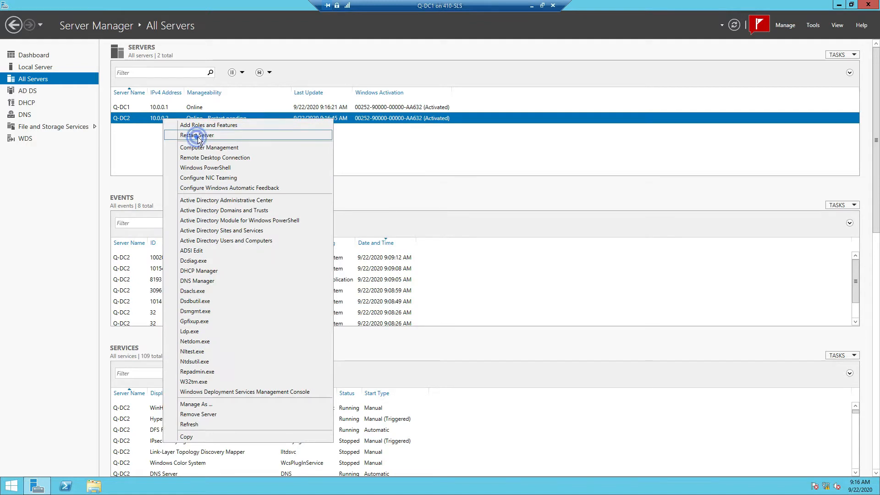
pyautogui.click(493, 274)
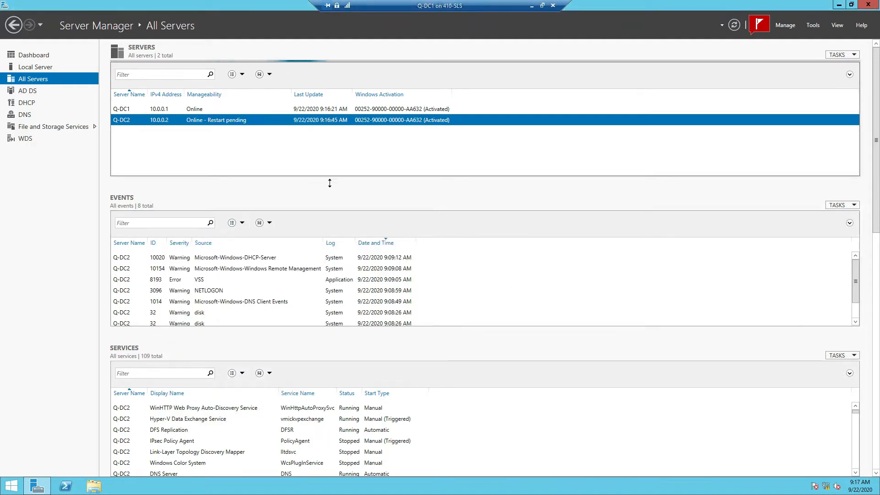
pyautogui.click(785, 25)
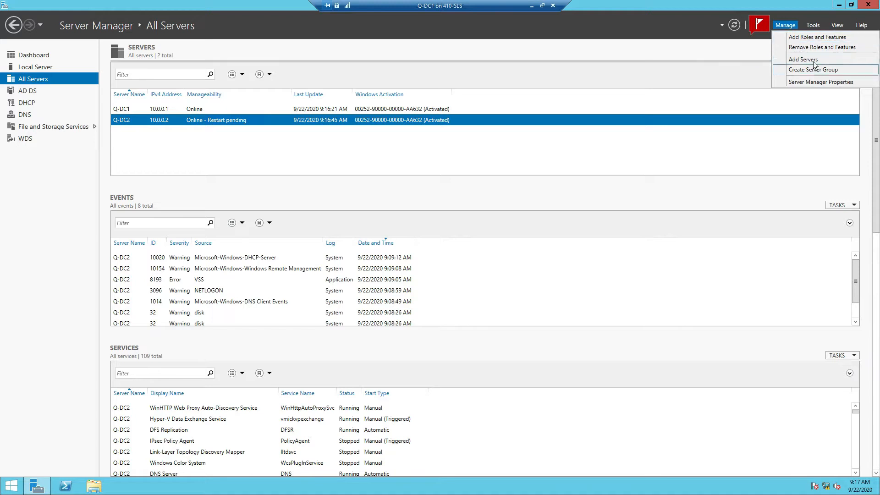
# Step: Start a new wizard on Q-DC1 and add the Windows Server Update Services role with its required features
pyautogui.click(812, 37)
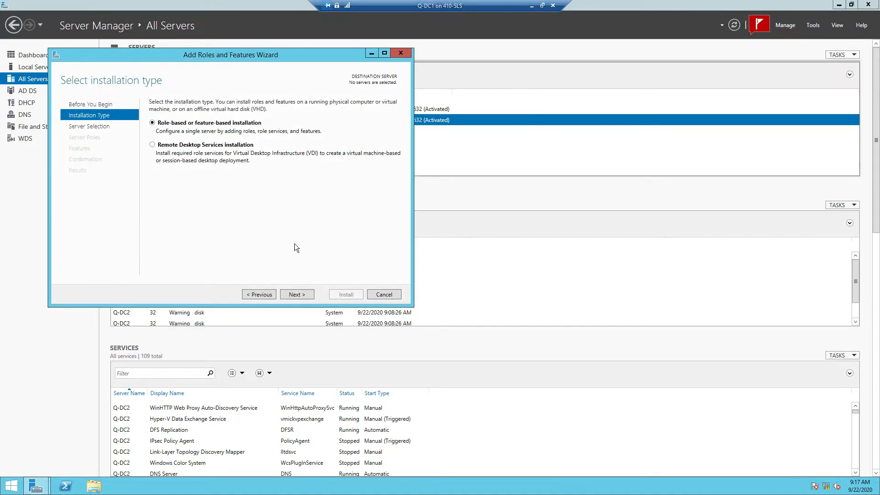
pyautogui.click(300, 293)
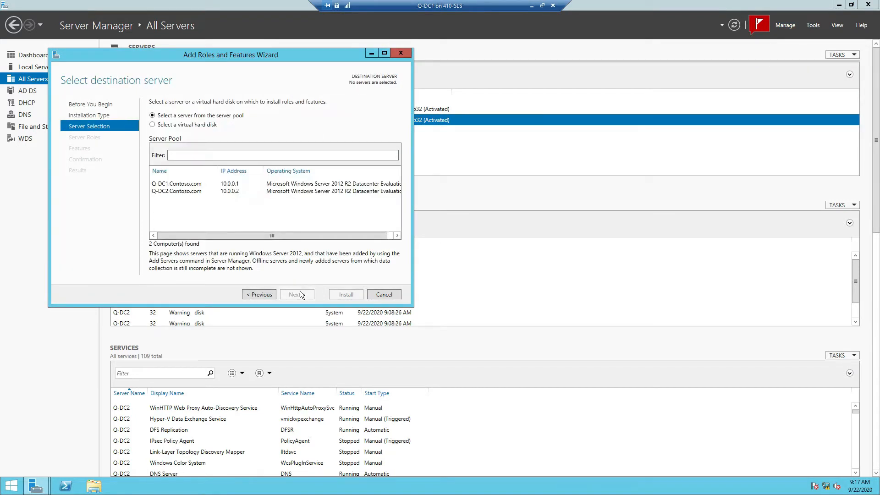
pyautogui.click(200, 185)
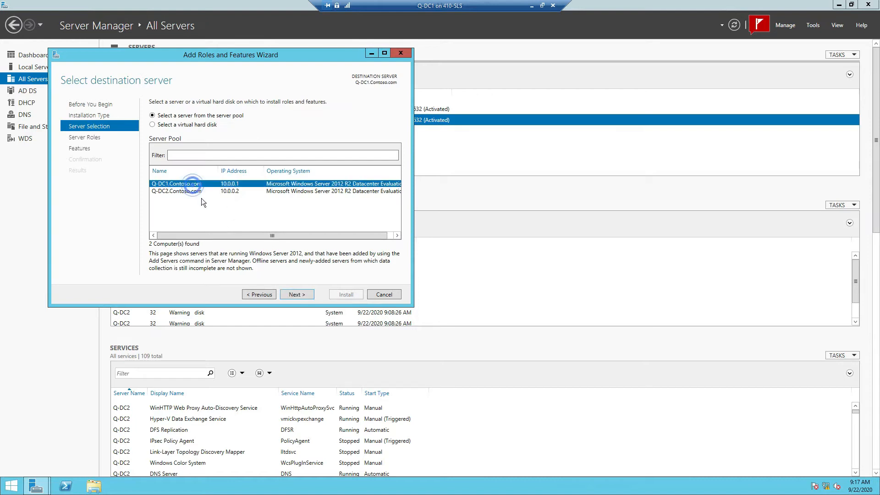
pyautogui.click(298, 295)
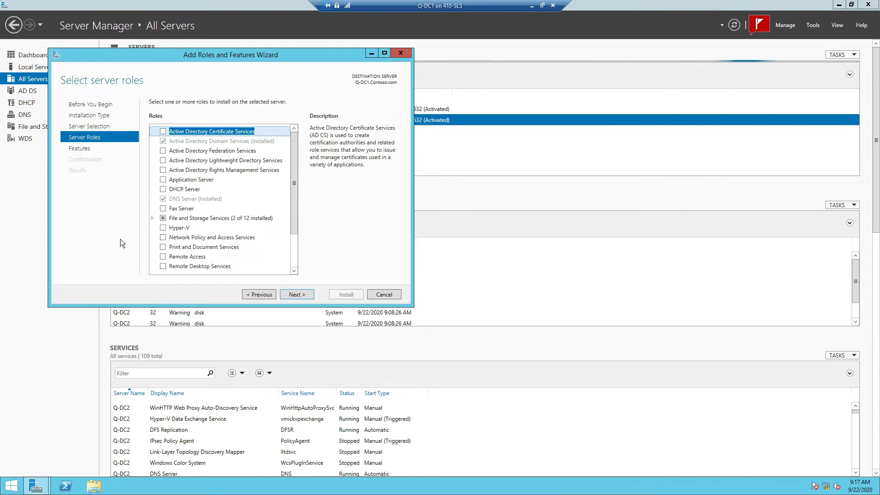
pyautogui.moveTo(295, 225); pyautogui.dragTo(311, 296)
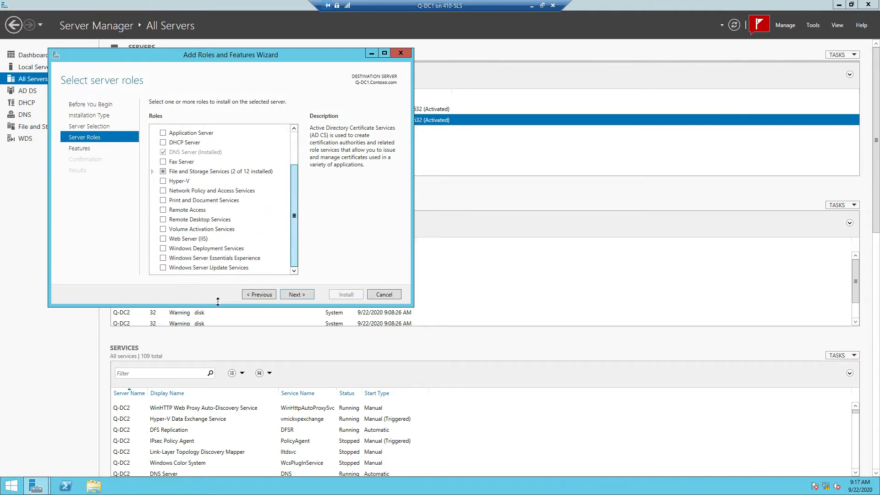
pyautogui.click(163, 267)
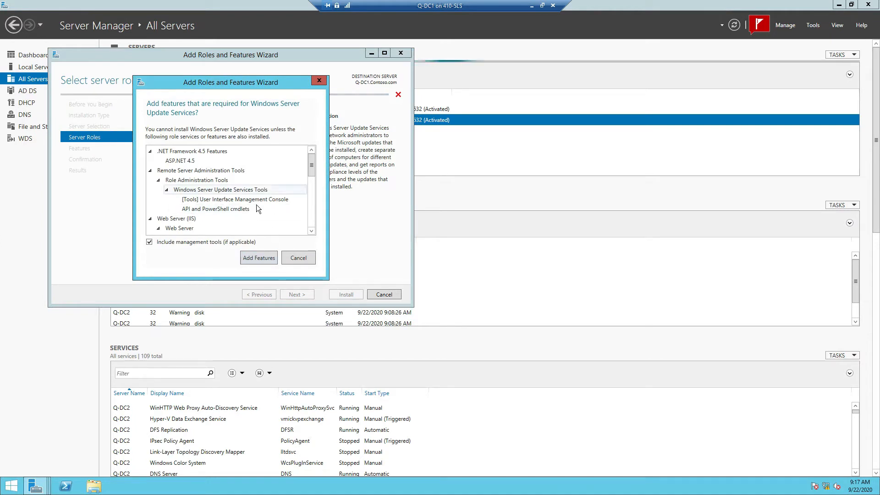
pyautogui.click(264, 260)
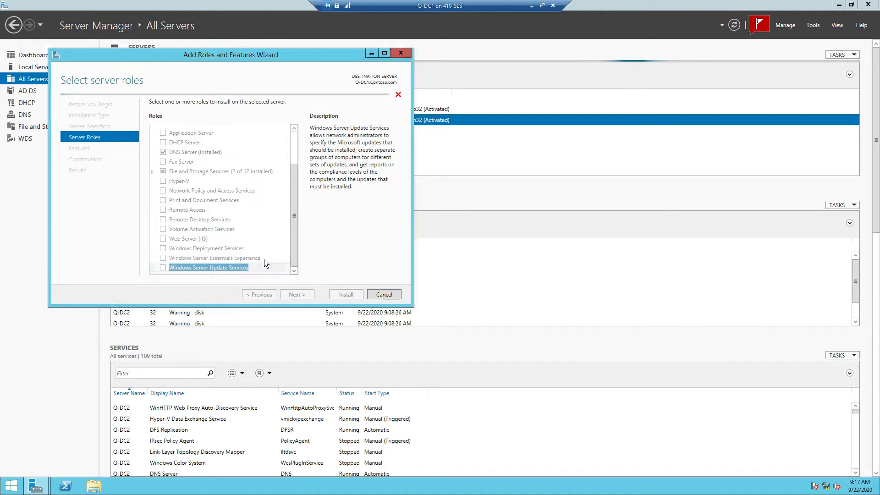
pyautogui.click(296, 294)
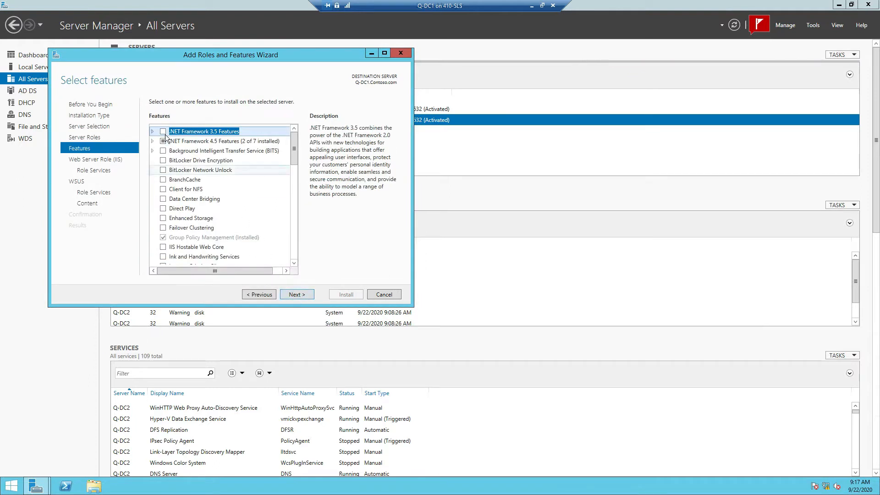
# Step: Add .NET Framework 3.5 Features and accept the default Web Server and WSUS role services
pyautogui.click(163, 132)
pyautogui.click(297, 294)
pyautogui.click(304, 292)
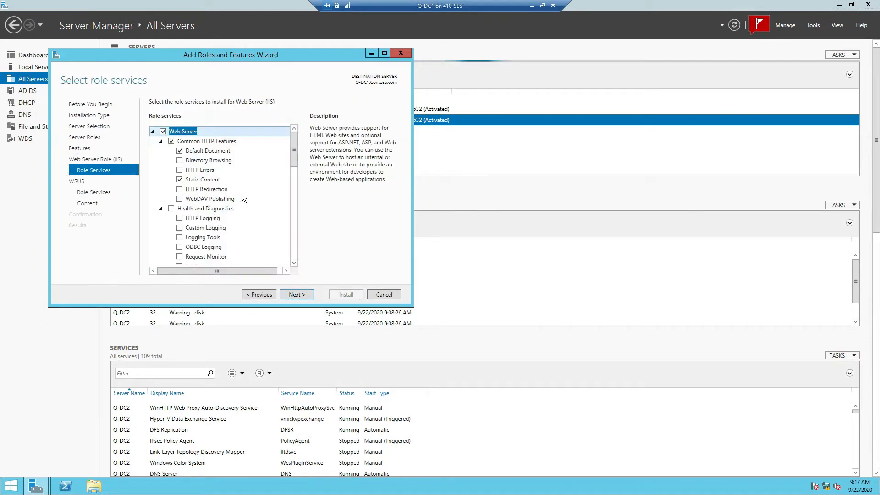
pyautogui.click(311, 294)
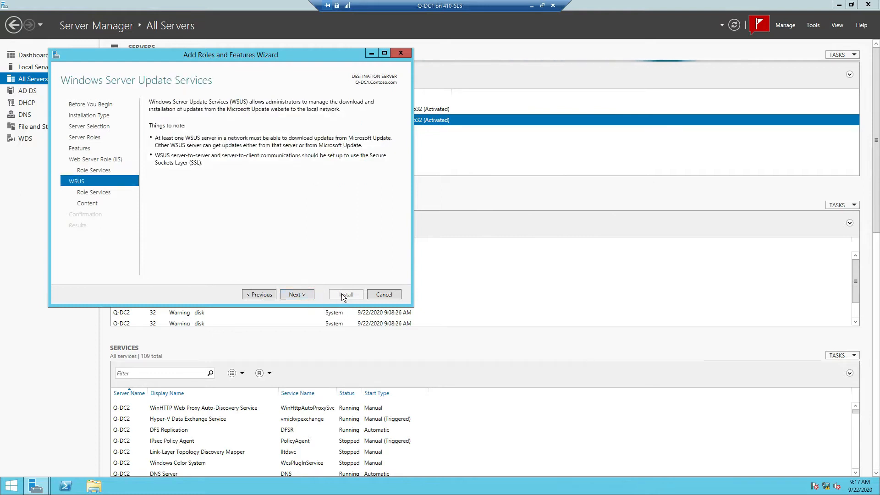
pyautogui.click(302, 296)
pyautogui.click(301, 295)
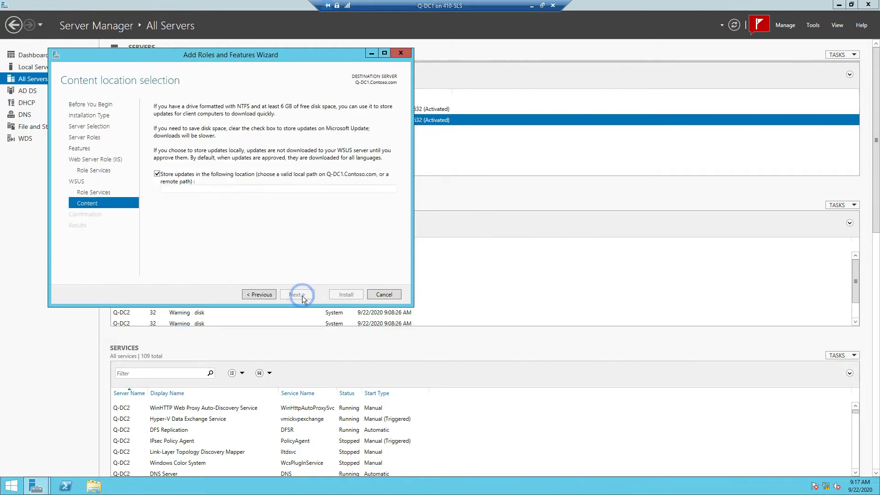
# Step: Store updates in c:\Wsus and allow the destination server to restart automatically
pyautogui.click(271, 189)
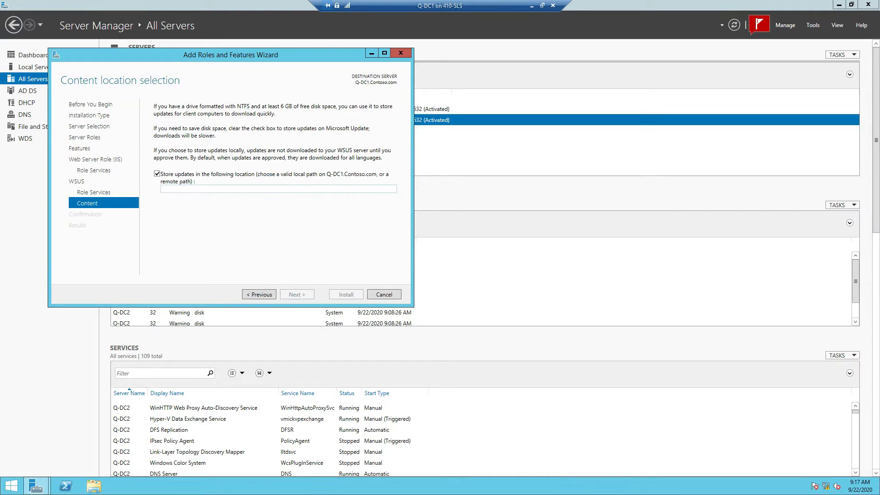
pyautogui.write('c:')
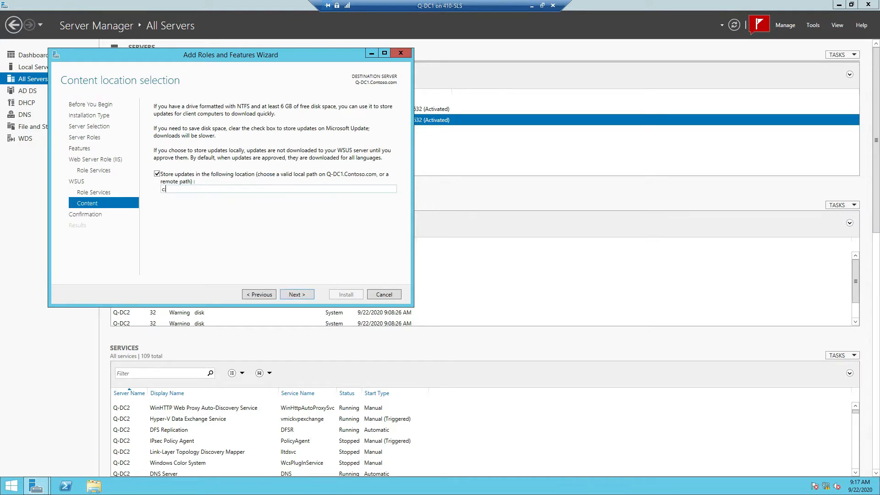
pyautogui.write('\\\\Wsus')
pyautogui.click(296, 295)
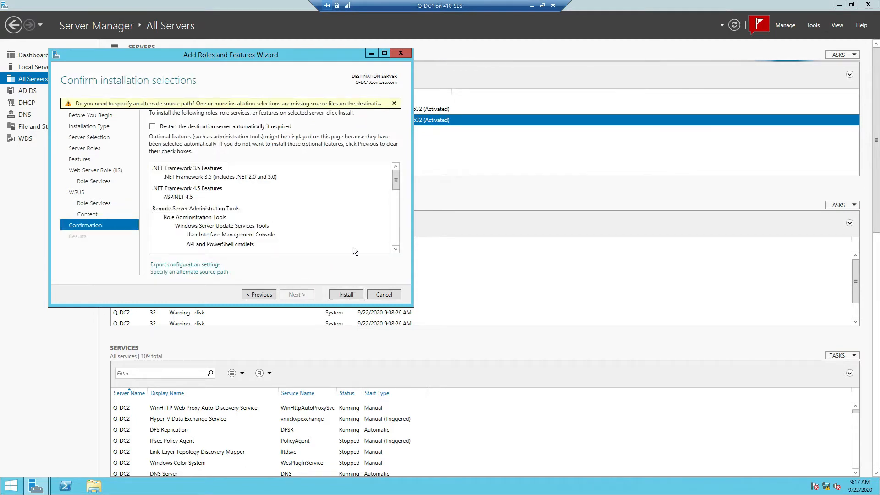
pyautogui.click(153, 127)
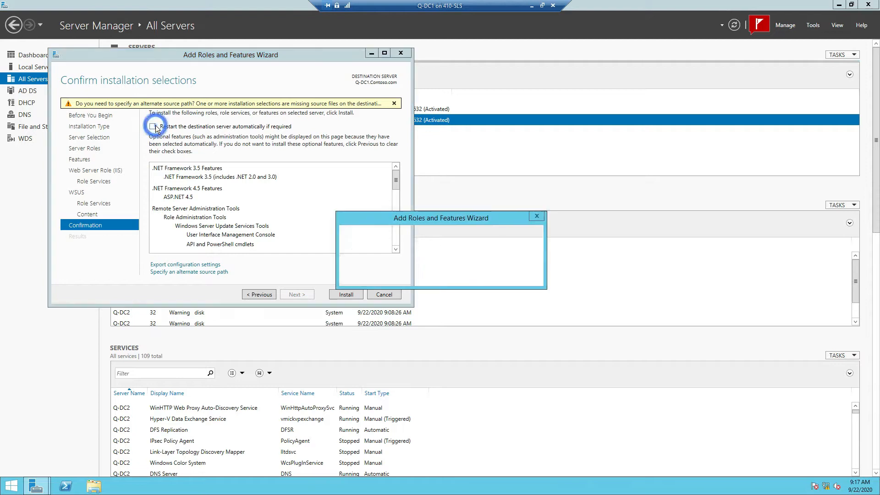
pyautogui.click(473, 274)
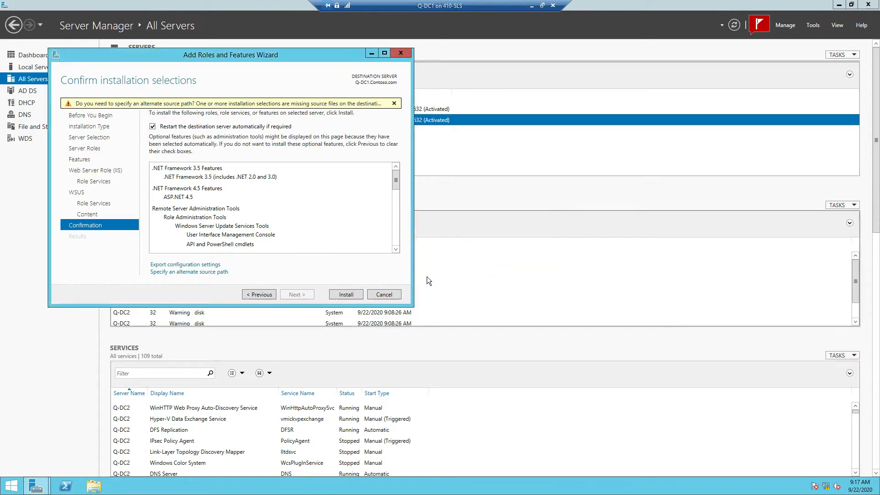
# Step: Install the WSUS role set on Q-DC1, close the failed wizard, and refresh the All Servers list
pyautogui.click(347, 294)
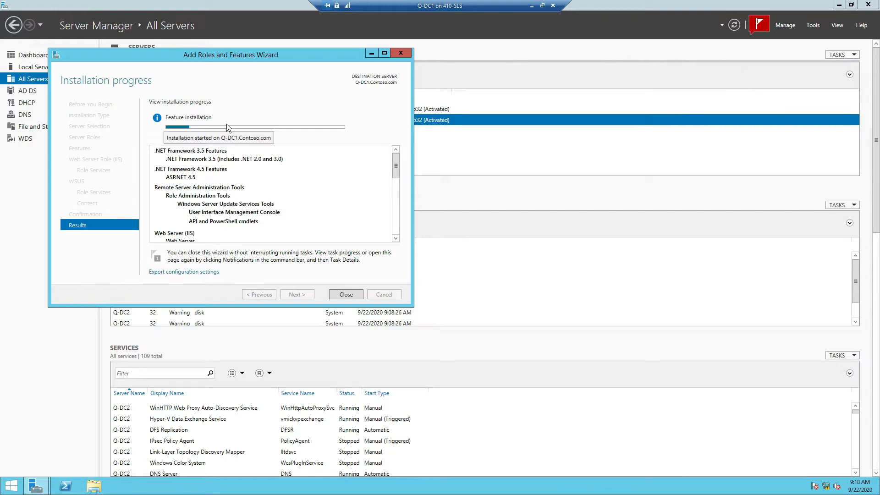
pyautogui.moveTo(262, 52); pyautogui.dragTo(657, 86)
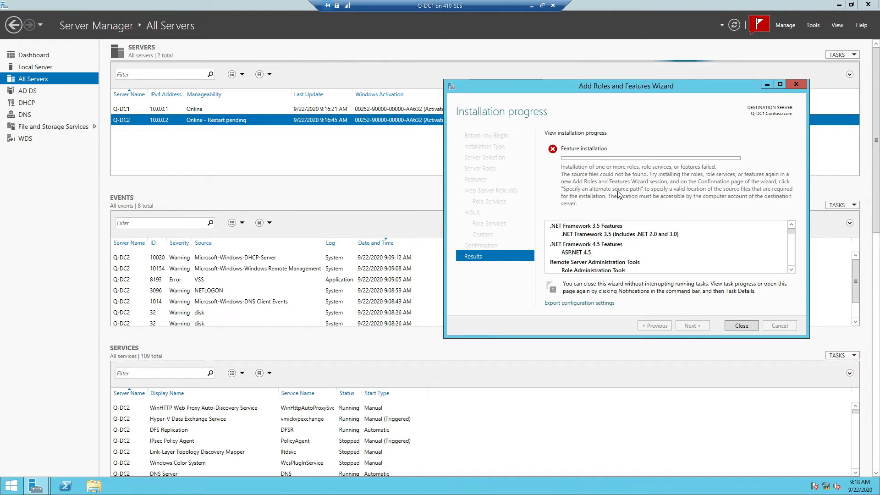
pyautogui.click(742, 324)
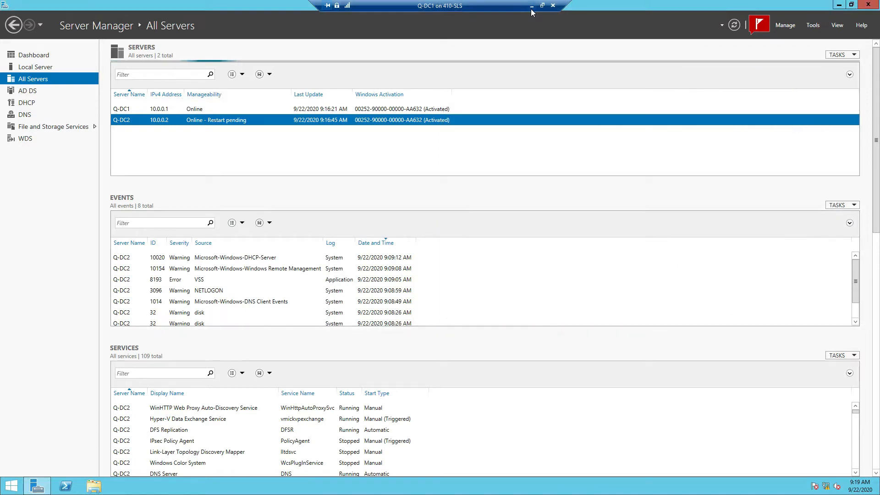
pyautogui.click(734, 25)
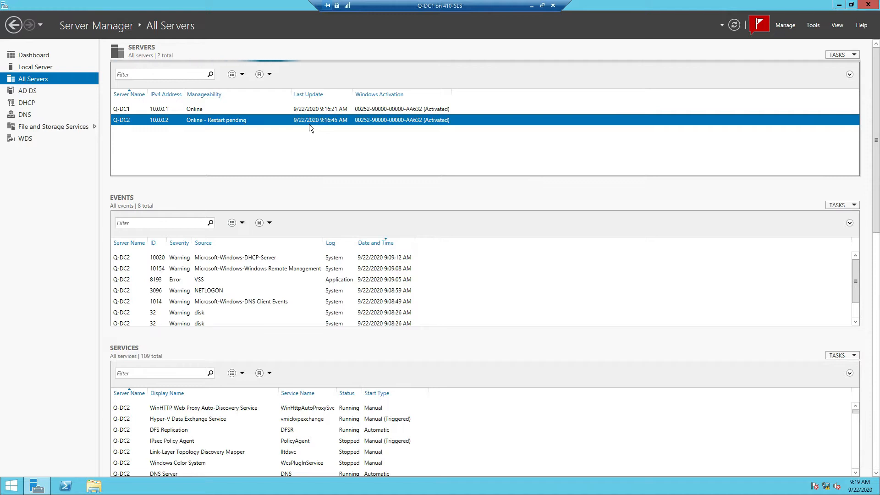
# Step: Minimize the Q-DC1 session and open a console connection to Q-DC2 from Hyper-V Manager
pyautogui.click(531, 6)
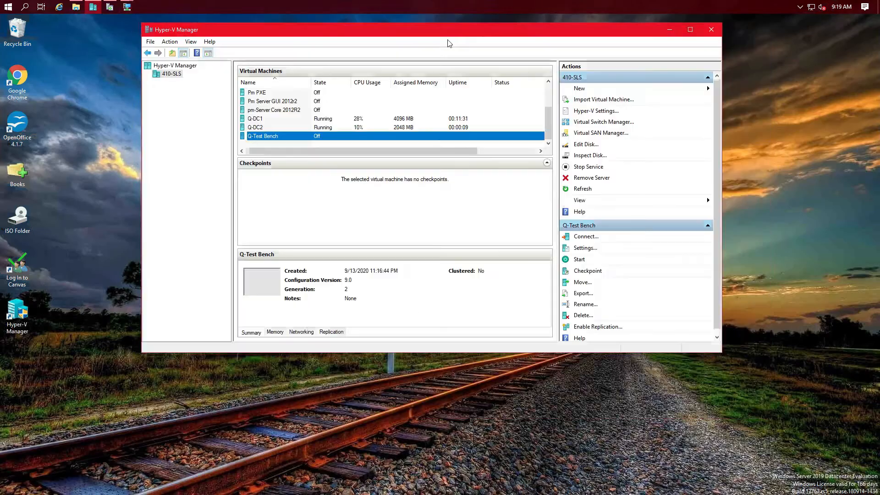
pyautogui.click(292, 129)
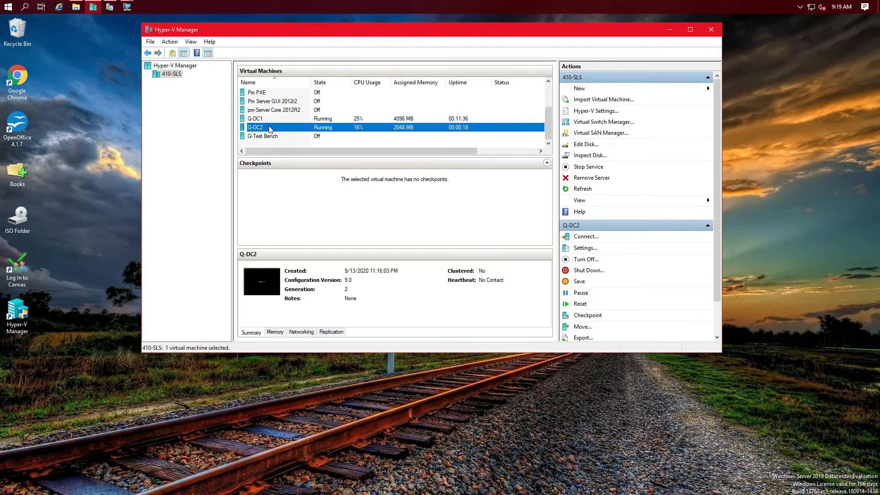
pyautogui.doubleClick(383, 133)
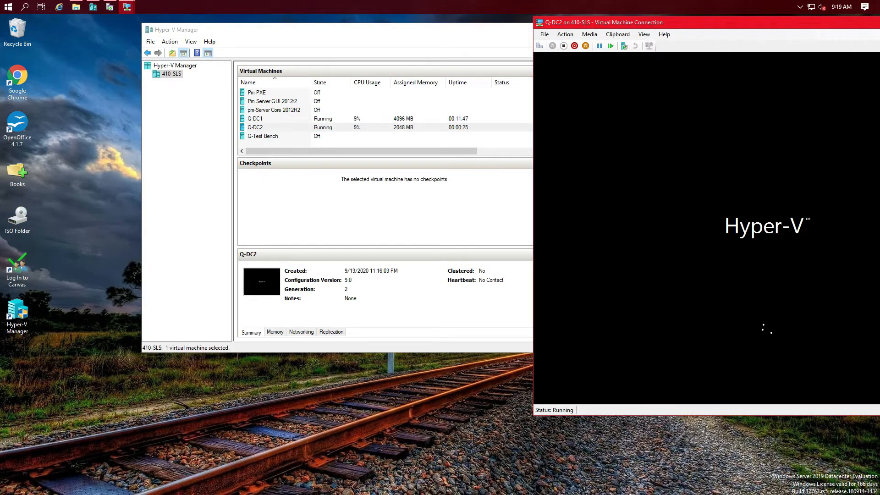
pyautogui.moveTo(638, 26); pyautogui.dragTo(658, 104)
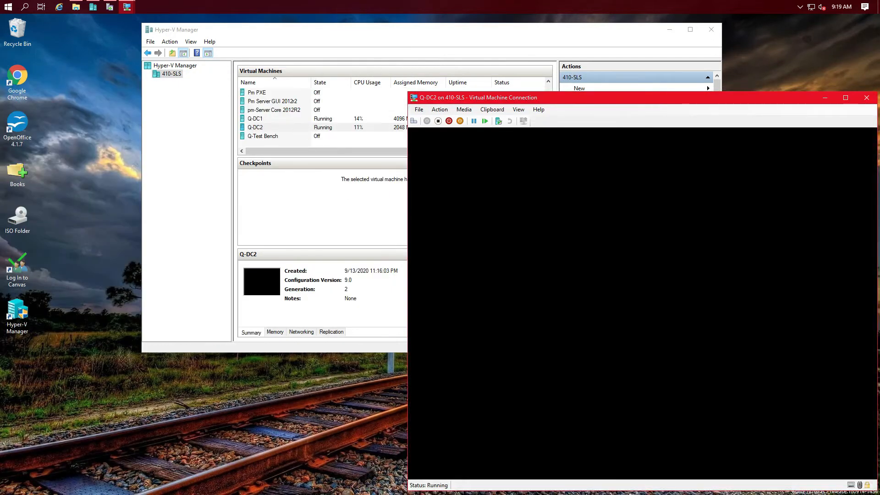
pyautogui.click(269, 120)
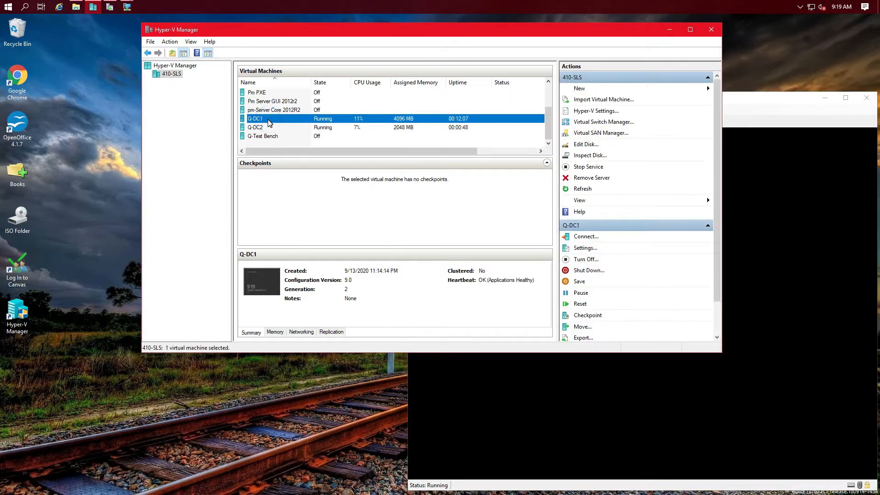
pyautogui.click(127, 7)
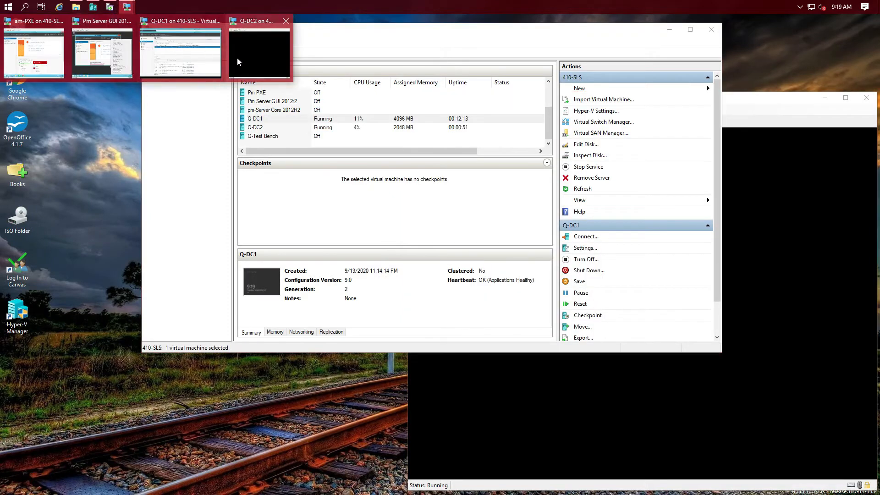
# Step: Take Q-DC1 out of full screen, narrow its window on the left, and close the Refresh failed bar
pyautogui.click(191, 51)
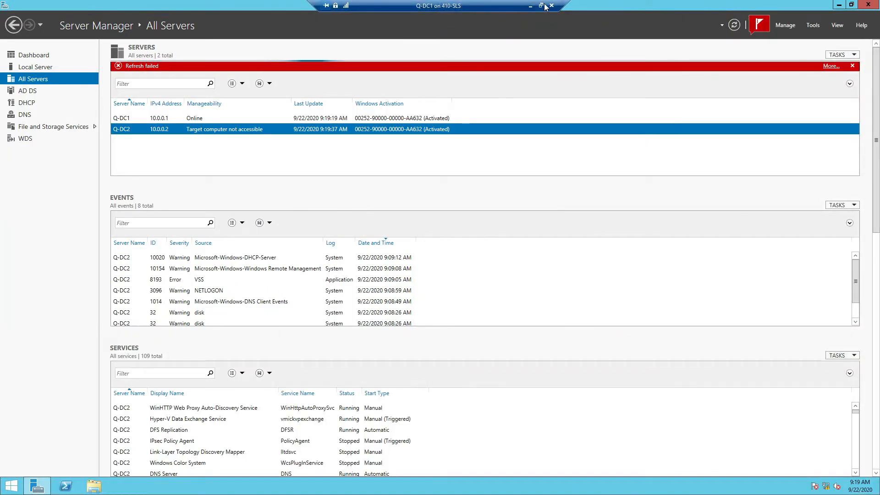
pyautogui.click(541, 6)
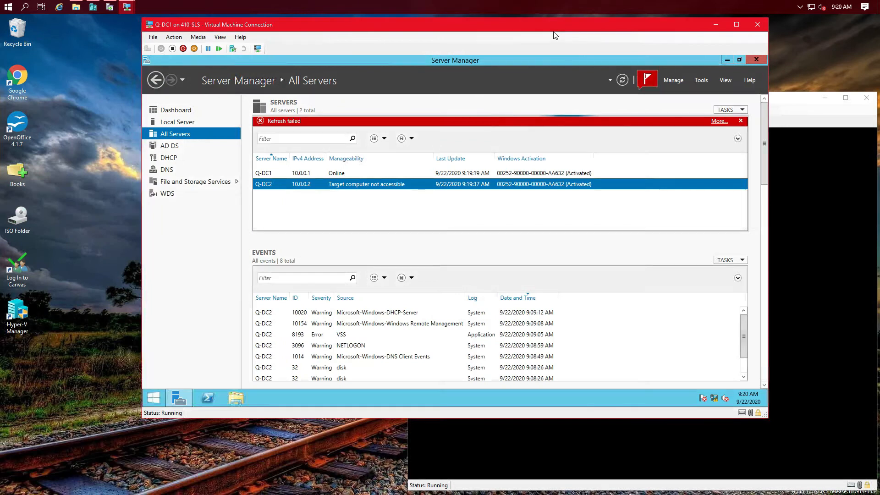
pyautogui.moveTo(444, 52); pyautogui.dragTo(413, 54)
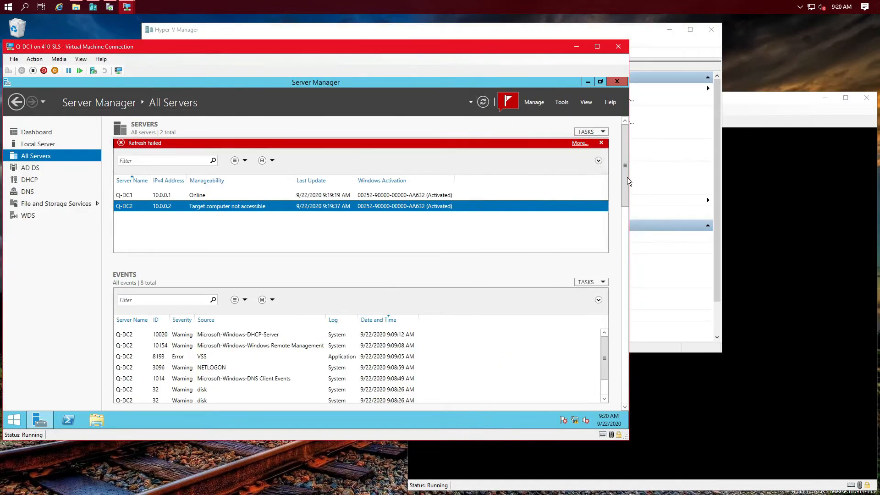
pyautogui.moveTo(629, 185); pyautogui.dragTo(406, 188)
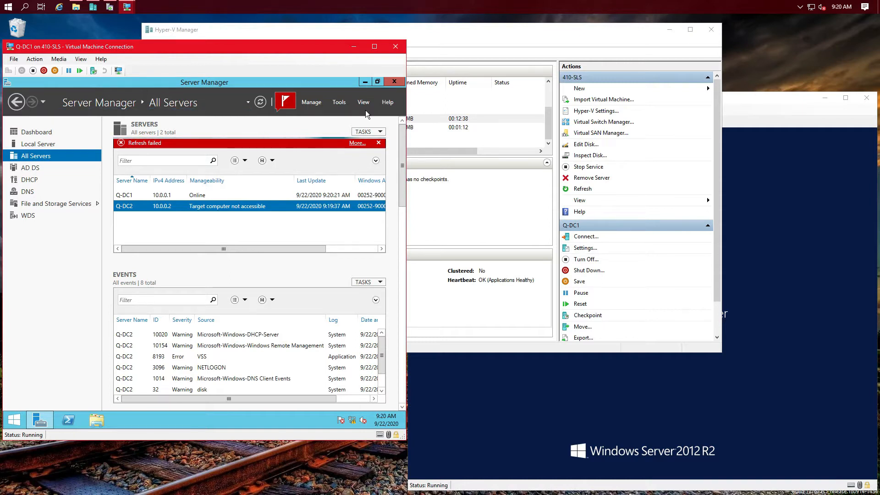
pyautogui.click(378, 144)
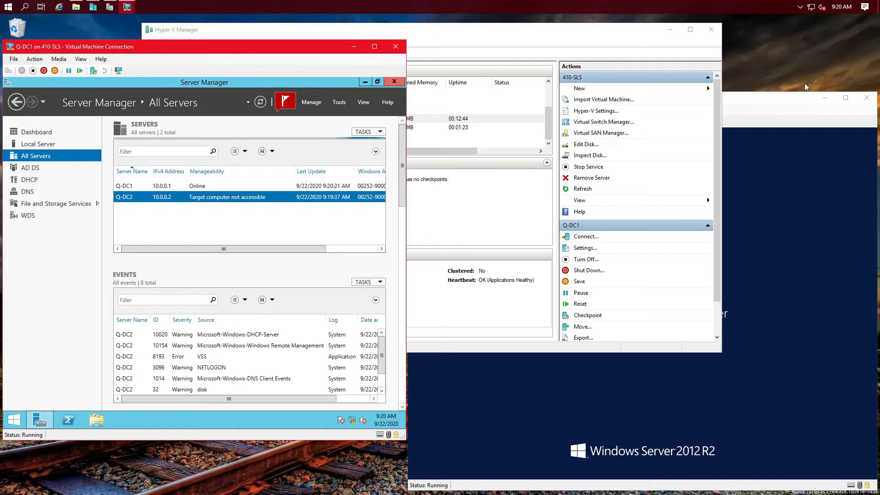
# Step: Bring the Q-DC2 console forward and drag it up beside the Q-DC1 window
pyautogui.click(771, 101)
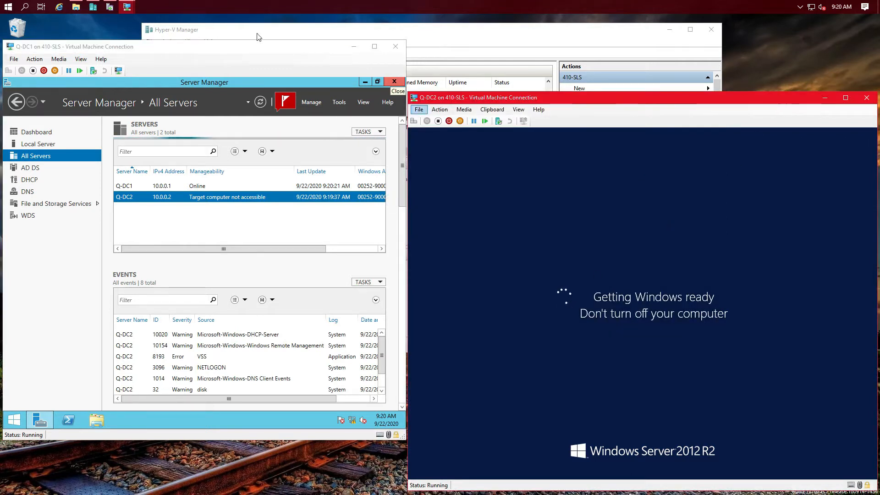
pyautogui.moveTo(474, 100); pyautogui.dragTo(471, 51)
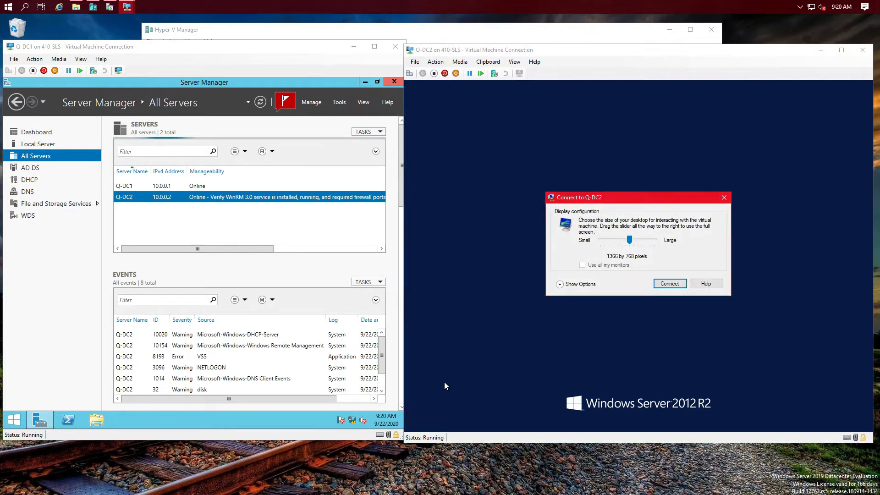
# Step: Close the Connect to Q-DC2 display dialog and let Q-DC2 finish restarting
pyautogui.click(724, 199)
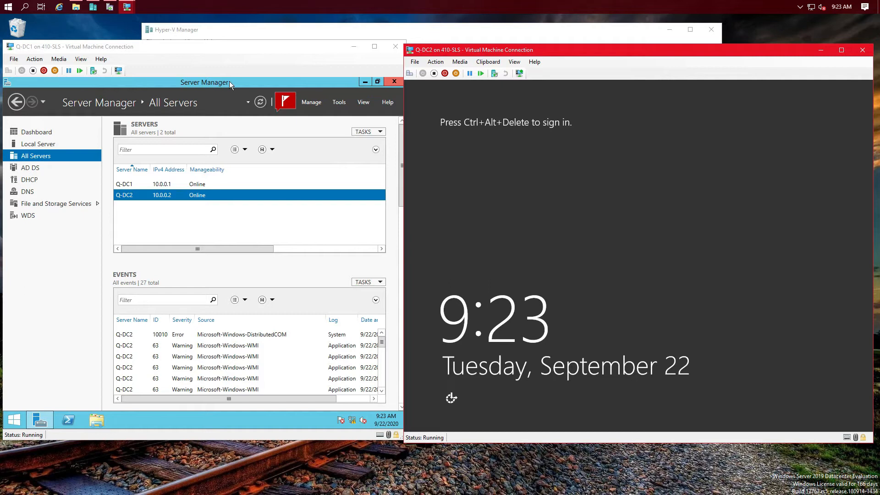
# Step: Relaunch Add Roles and Features from Q-DC1's Manage menu with Q-DC2.Contoso.com as destination
pyautogui.click(306, 103)
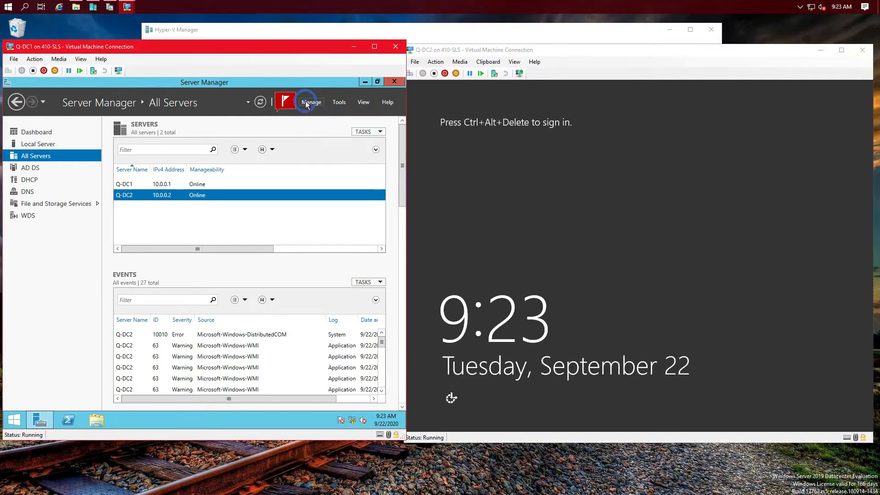
pyautogui.click(306, 102)
pyautogui.click(321, 119)
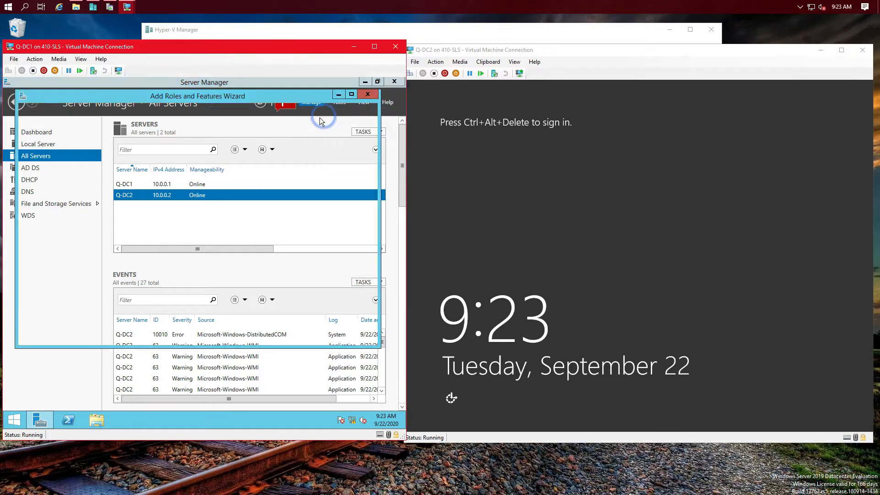
pyautogui.click(271, 338)
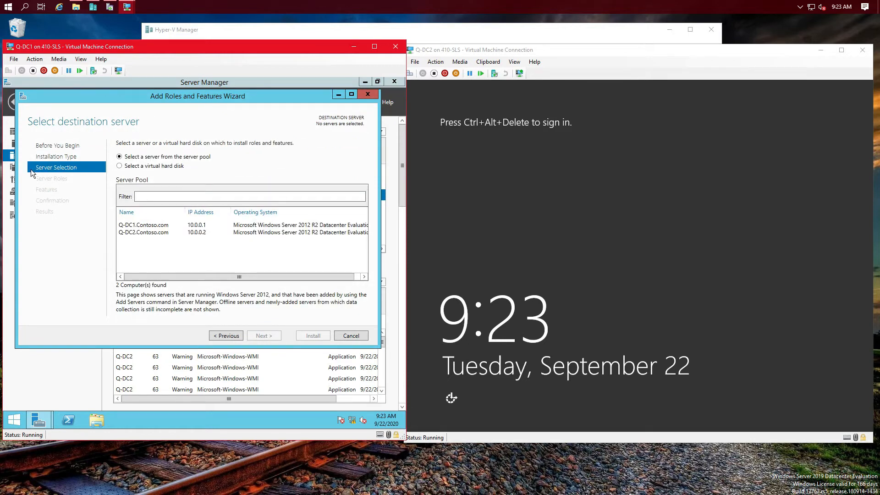
pyautogui.click(167, 233)
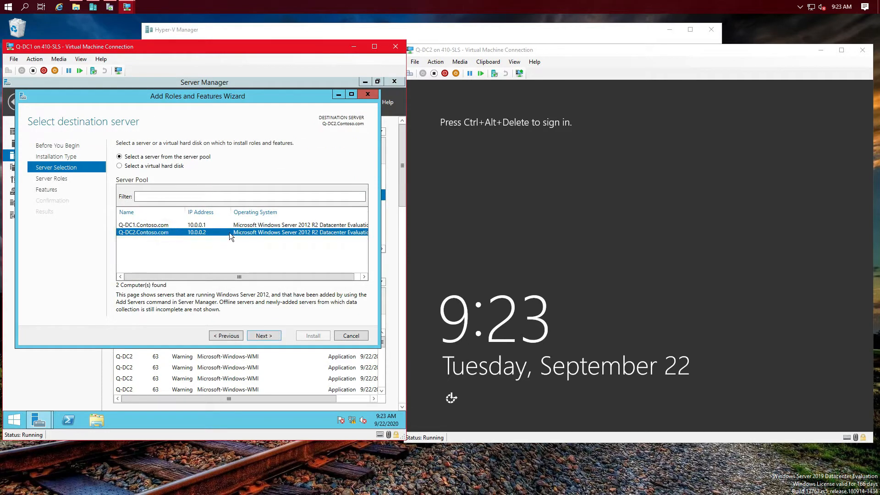
# Step: Tick Windows Server Update Services in the server roles list
pyautogui.click(273, 335)
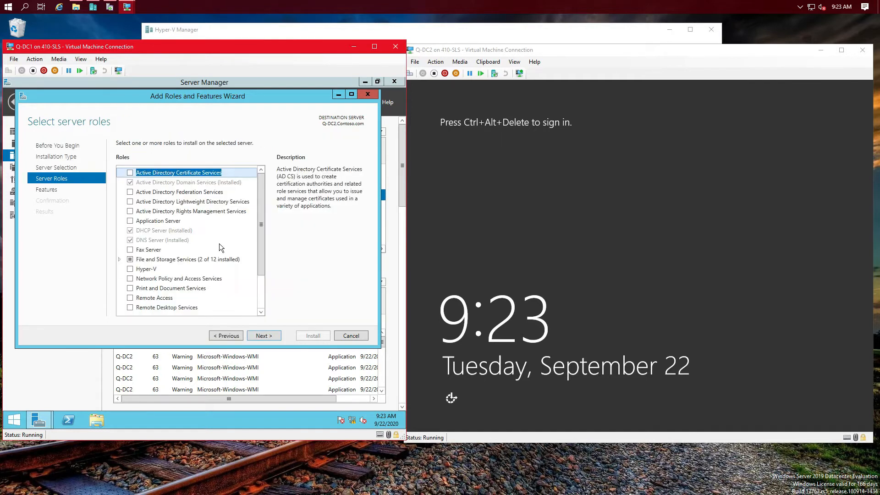
pyautogui.moveTo(262, 255); pyautogui.dragTo(260, 309)
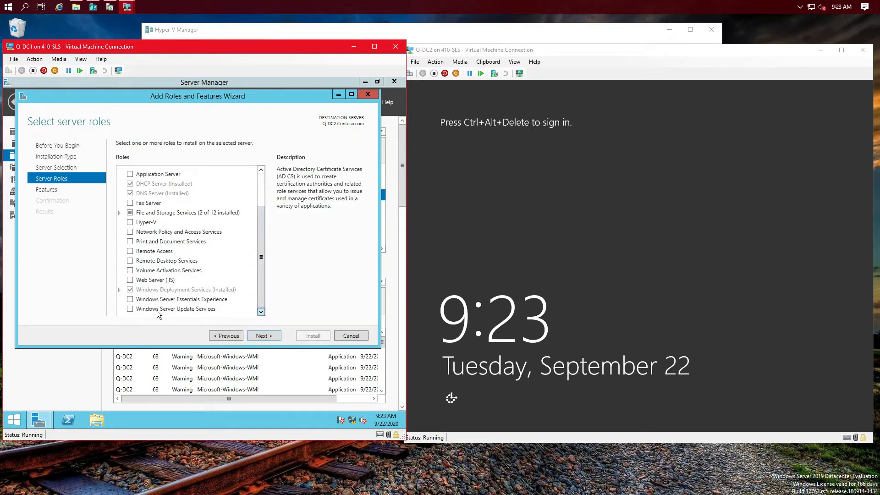
pyautogui.click(129, 308)
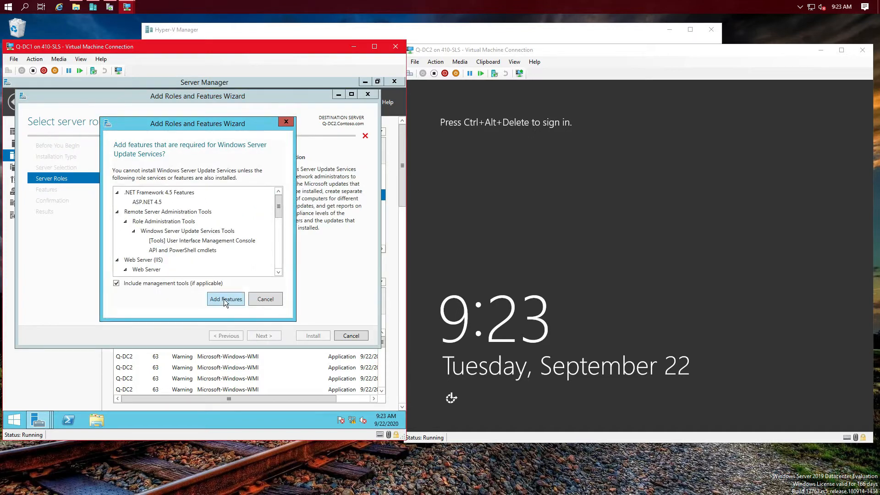
# Step: Add WSUS's required features and include the .NET Framework 3.5 Features
pyautogui.click(224, 299)
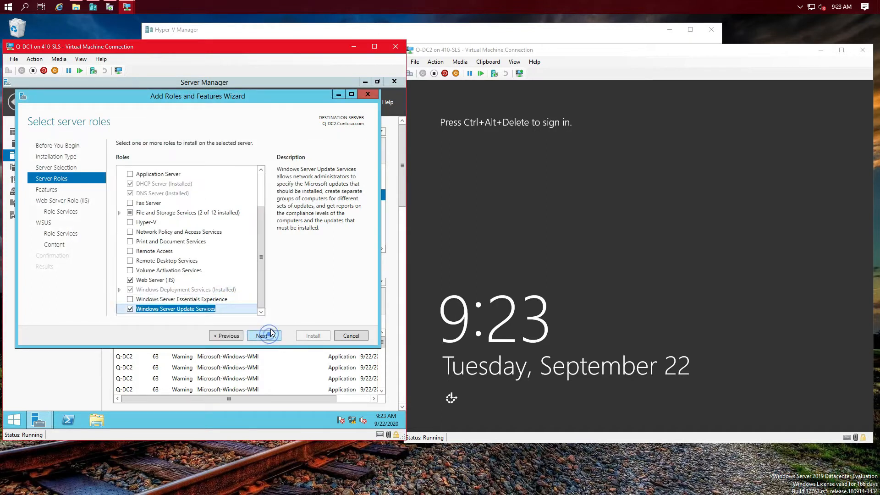
pyautogui.press('Return')
pyautogui.click(130, 173)
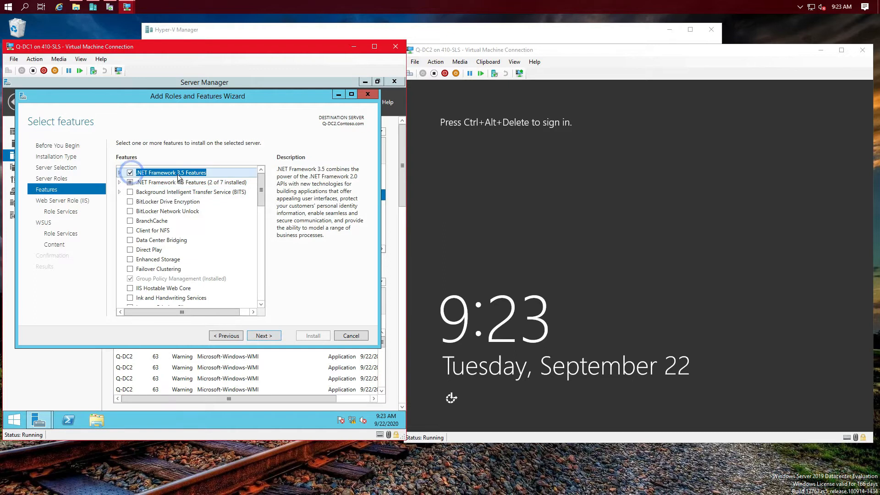
# Step: Advance past the IIS and WSUS pages and enter c:\WSUS as the update storage path
pyautogui.click(262, 335)
pyautogui.click(263, 336)
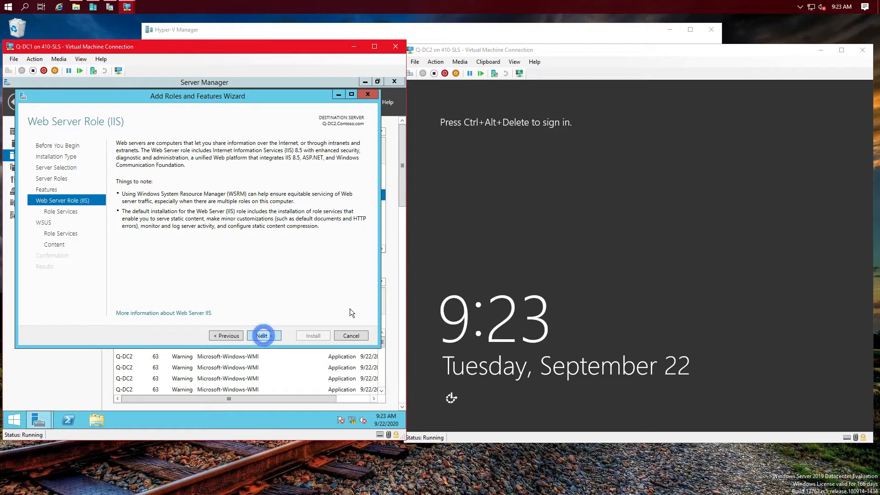
pyautogui.click(277, 337)
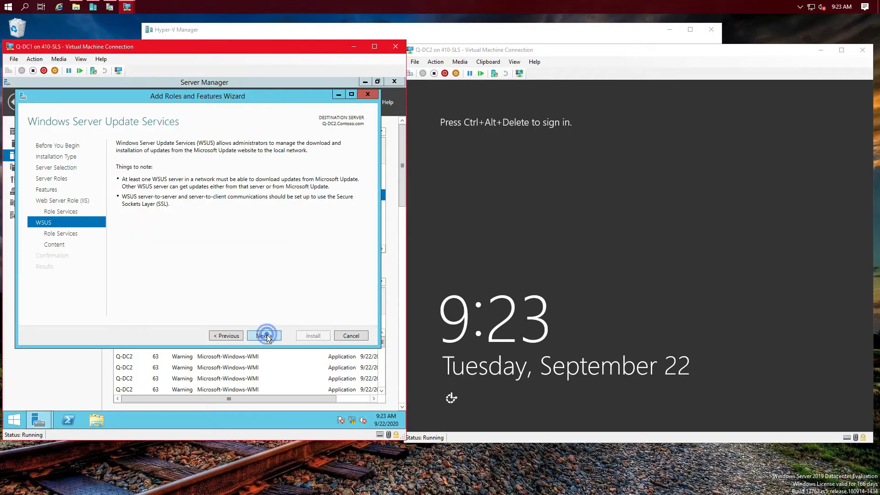
pyautogui.click(266, 336)
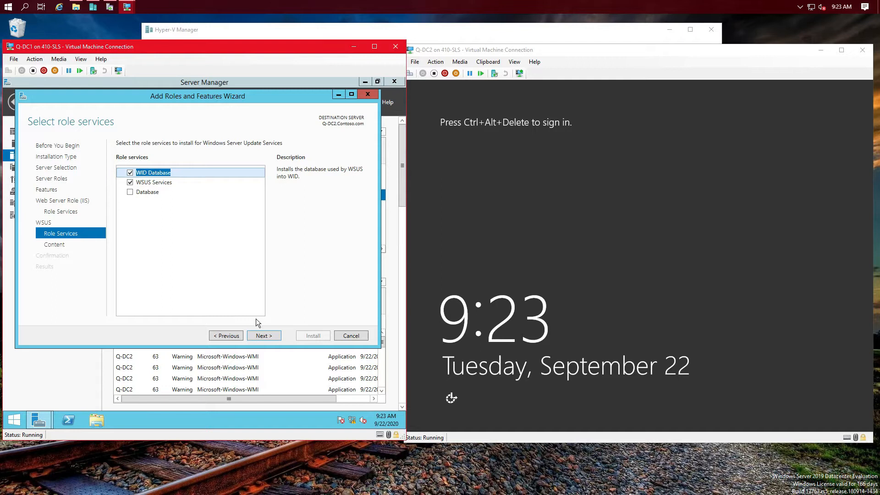
pyautogui.click(263, 336)
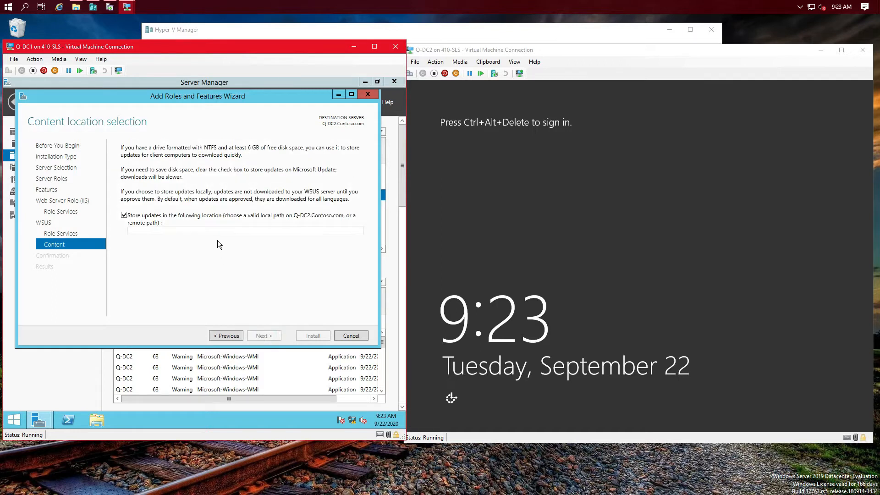
pyautogui.click(220, 230)
pyautogui.write('c:\\WS')
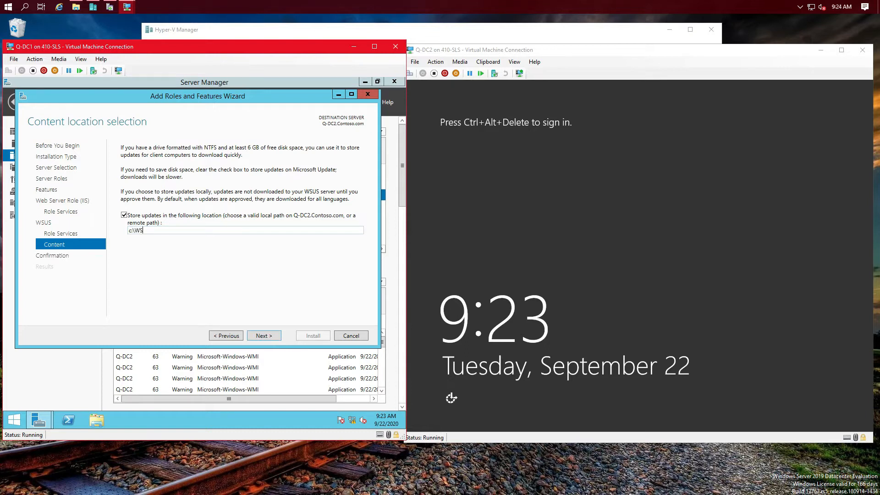
pyautogui.write('US')
# Step: Start installing WSUS, .NET 3.5 and IIS on Q-DC2, then bring Hyper-V Manager forward
pyautogui.click(275, 335)
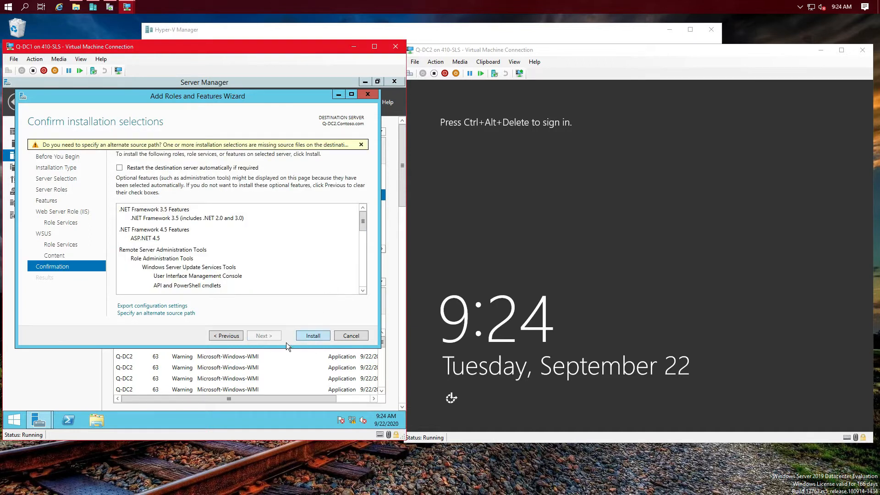
pyautogui.click(313, 336)
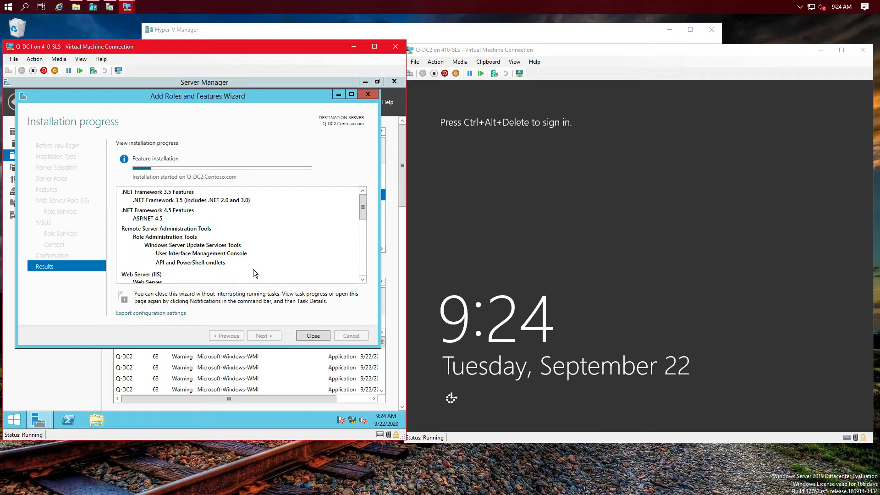
pyautogui.click(504, 33)
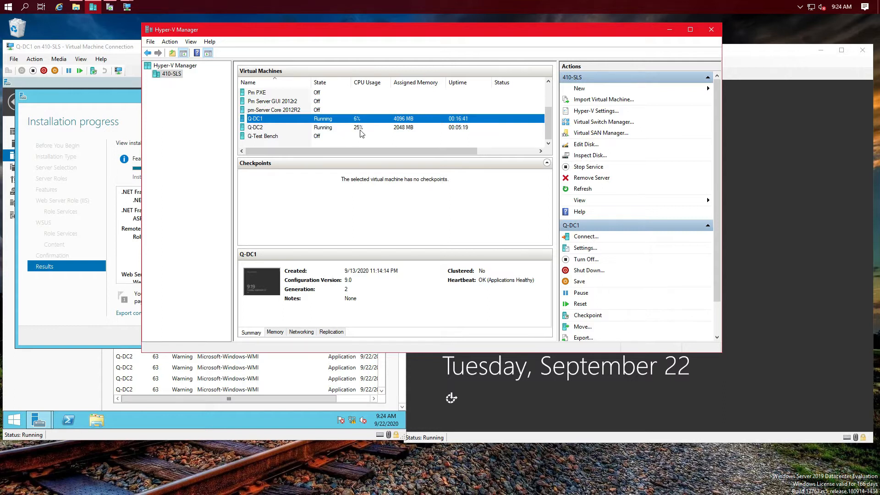
# Step: Move Hyper-V Manager down and right to reveal the failed WSUS installation message
pyautogui.moveTo(322, 33); pyautogui.dragTo(498, 119)
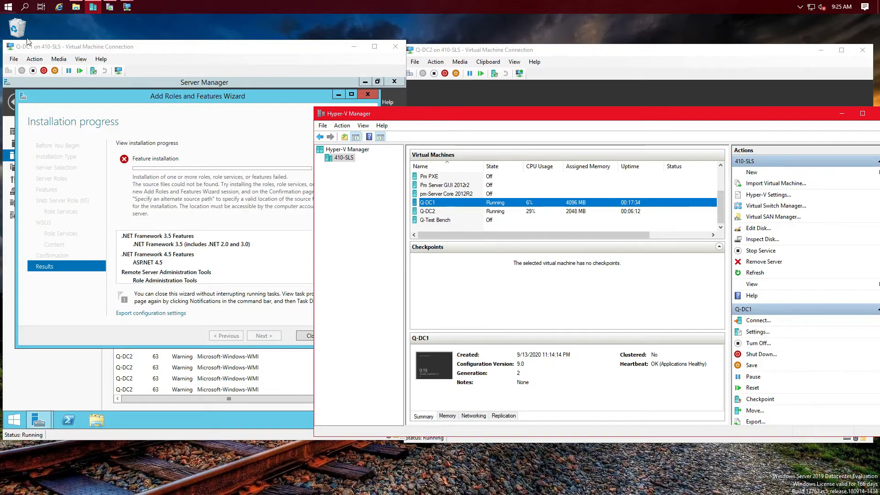
# Step: Close the failed wizard and relaunch Add Roles and Features, shifting it further left
pyautogui.click(269, 240)
pyautogui.click(314, 337)
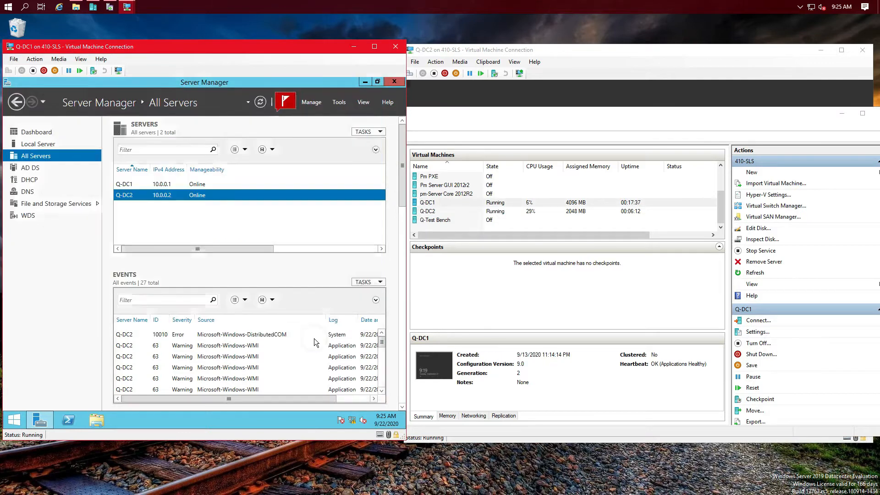
pyautogui.click(310, 105)
pyautogui.click(326, 115)
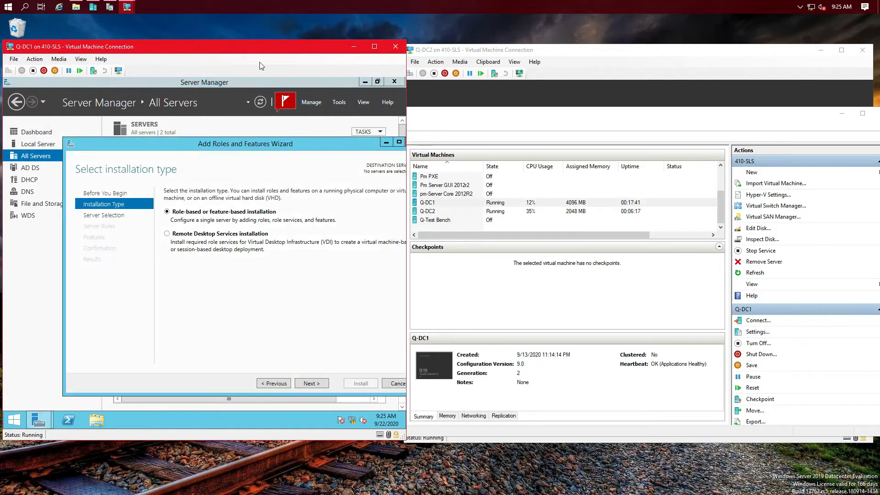
pyautogui.moveTo(246, 145); pyautogui.dragTo(202, 146)
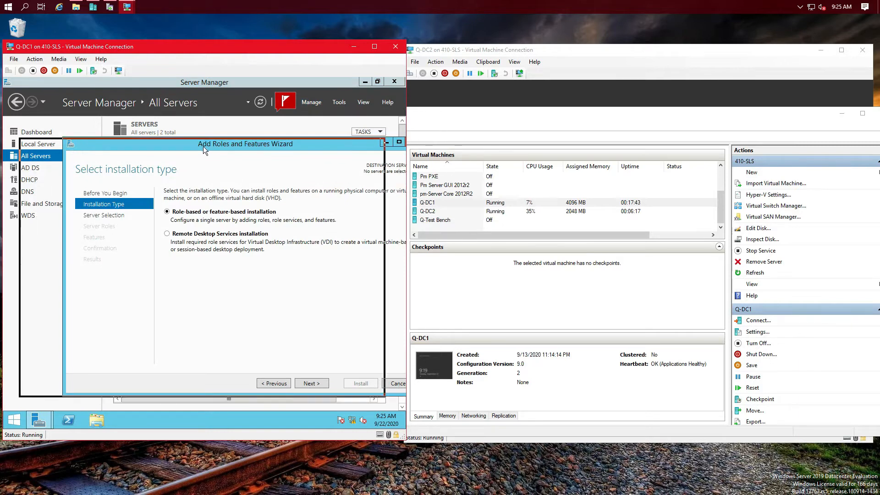
# Step: Choose Q-DC2.Contoso.com as destination and scroll the server roles list
pyautogui.click(277, 384)
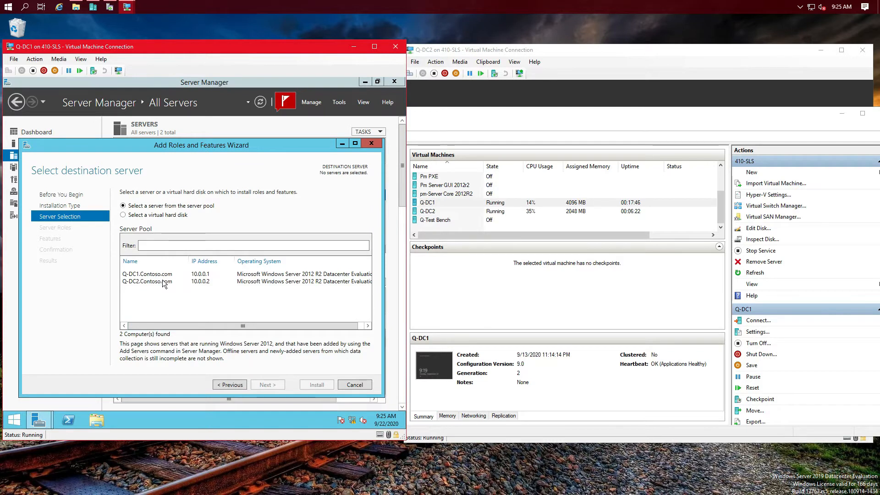
pyautogui.click(158, 281)
pyautogui.click(280, 386)
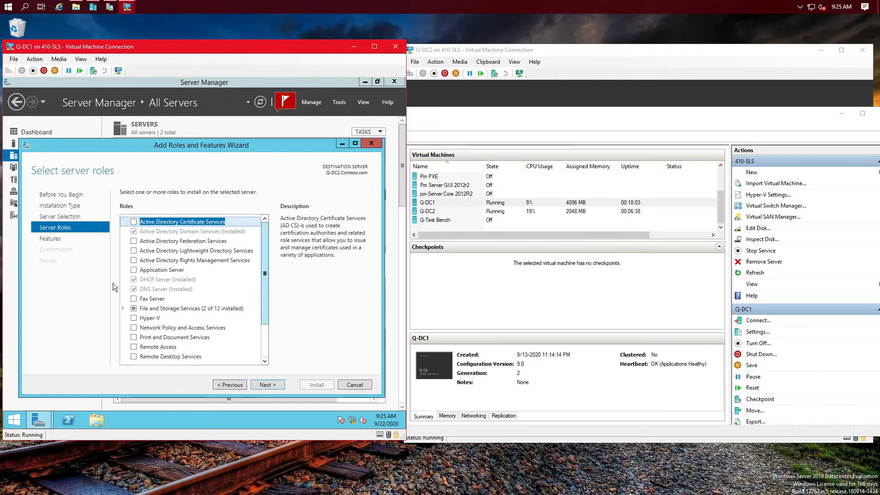
pyautogui.moveTo(265, 317); pyautogui.dragTo(218, 373)
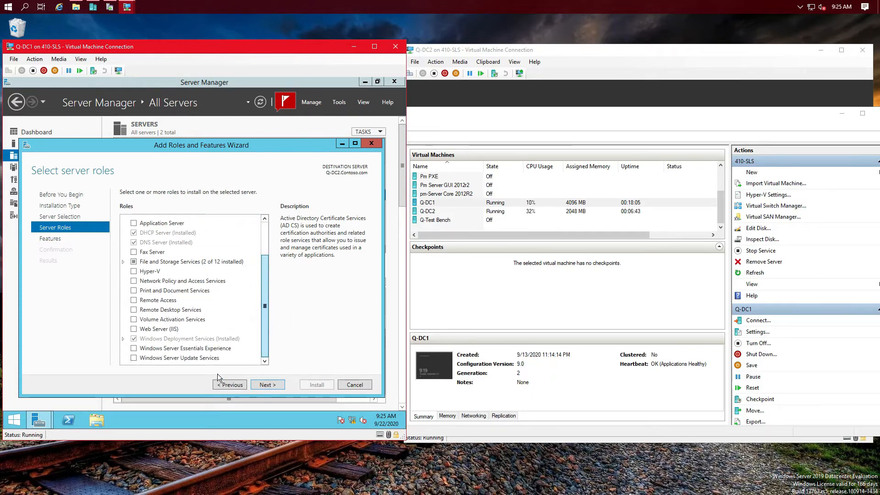
# Step: Select Windows Server Update Services with its required features and pass the features list
pyautogui.click(134, 357)
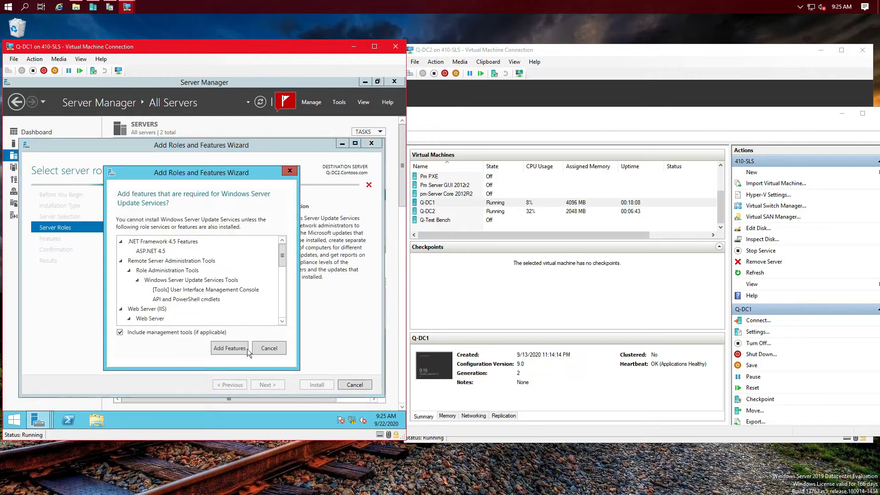
pyautogui.click(232, 348)
pyautogui.click(268, 384)
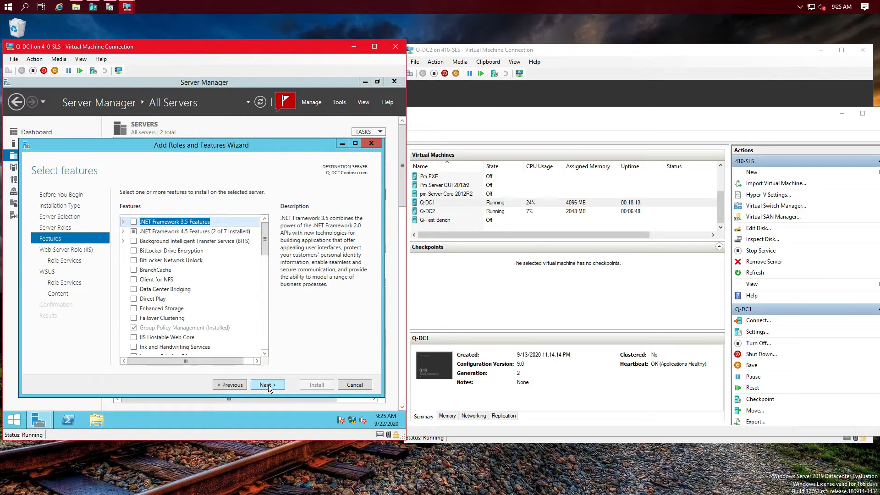
pyautogui.click(268, 384)
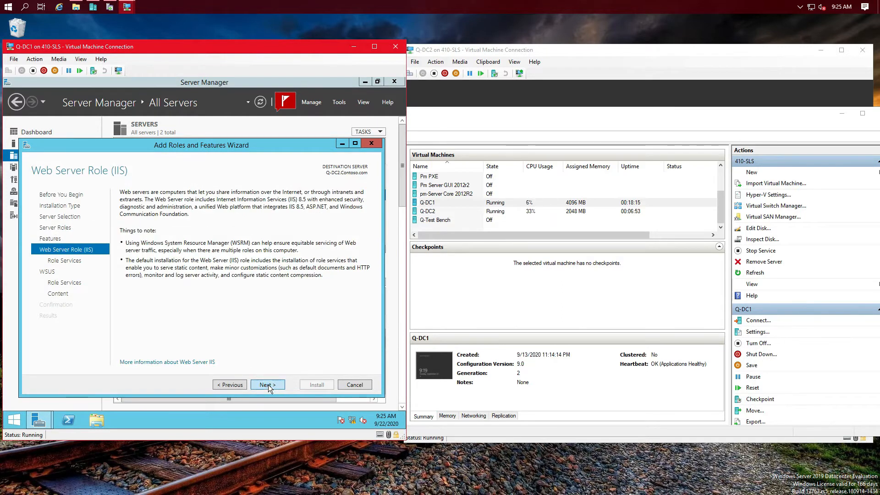
# Step: Keep default IIS and WSUS role services, clear Store updates locally, and check drives in File Explorer
pyautogui.click(268, 384)
pyautogui.click(268, 383)
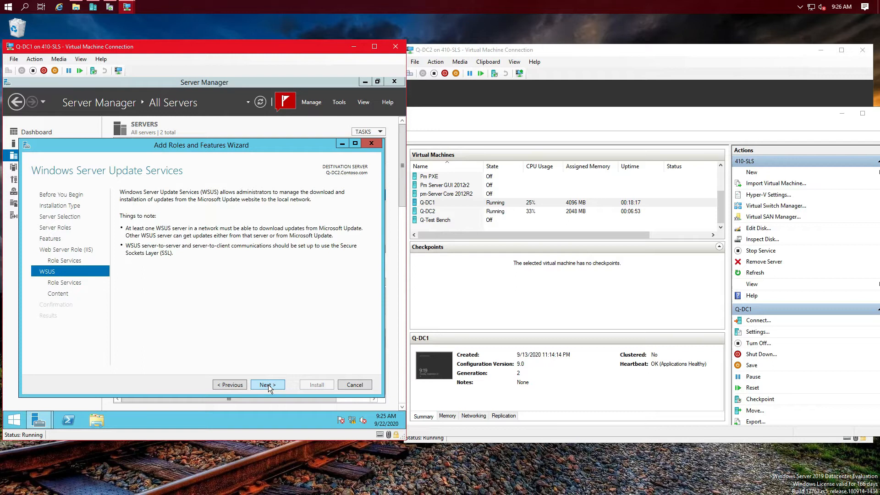
pyautogui.click(268, 384)
pyautogui.click(268, 384)
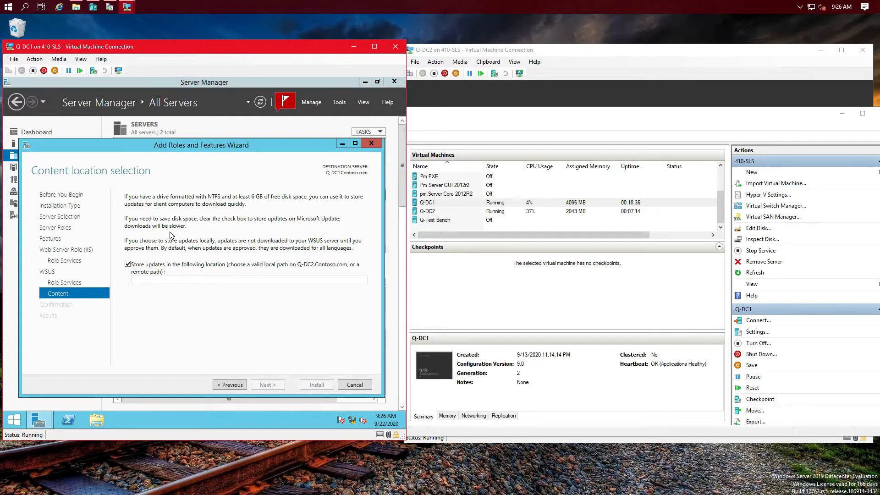
pyautogui.click(128, 264)
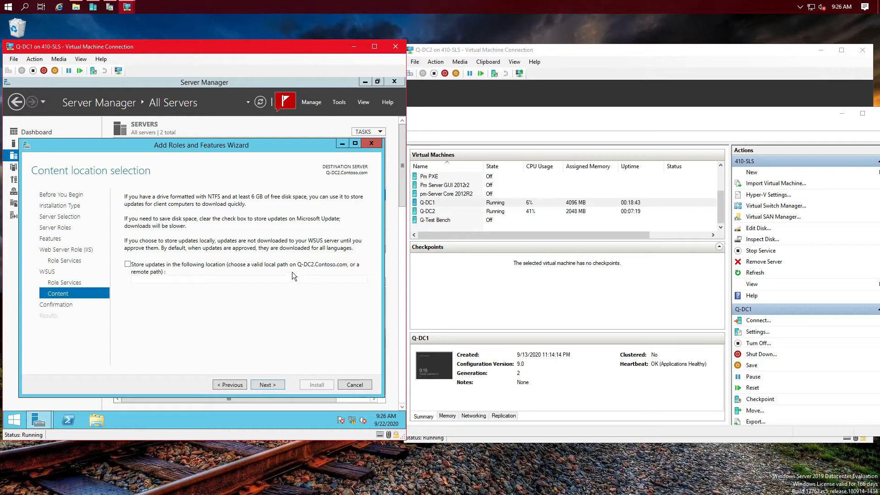
pyautogui.click(73, 9)
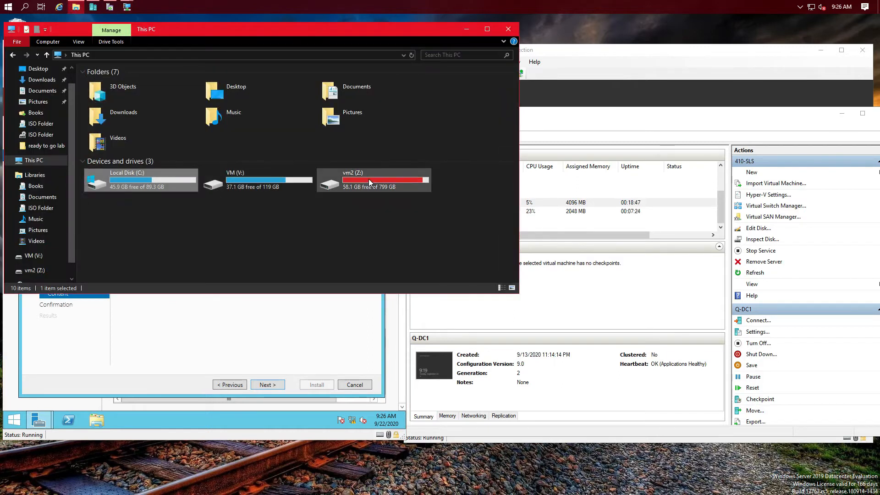
# Step: Close File Explorer, enable automatic restart of Q-DC2, and start the WSUS installation
pyautogui.click(509, 29)
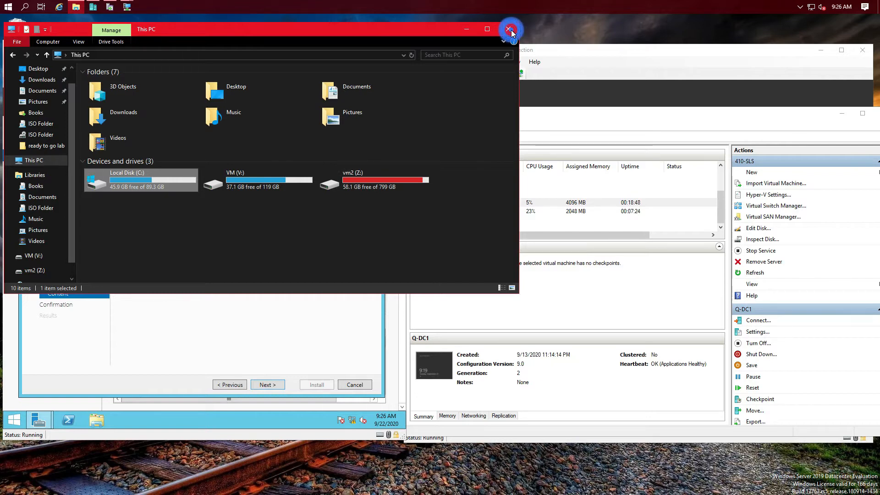
pyautogui.click(269, 384)
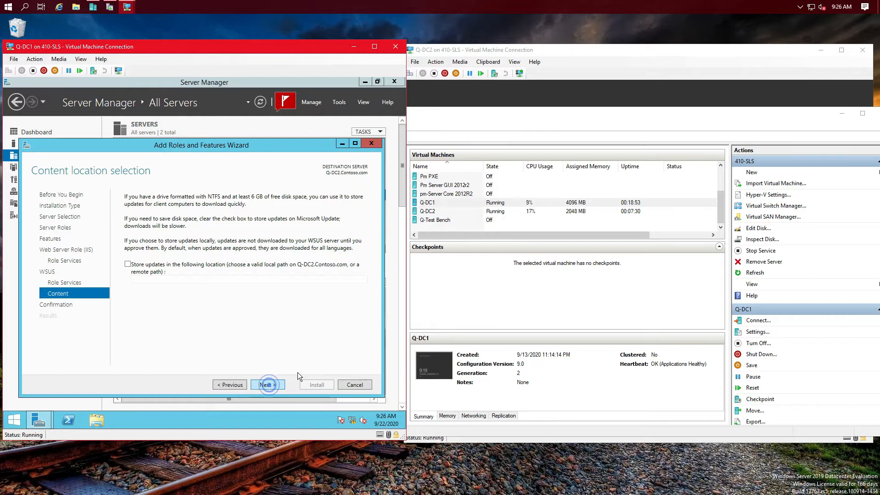
pyautogui.click(123, 206)
pyautogui.click(316, 383)
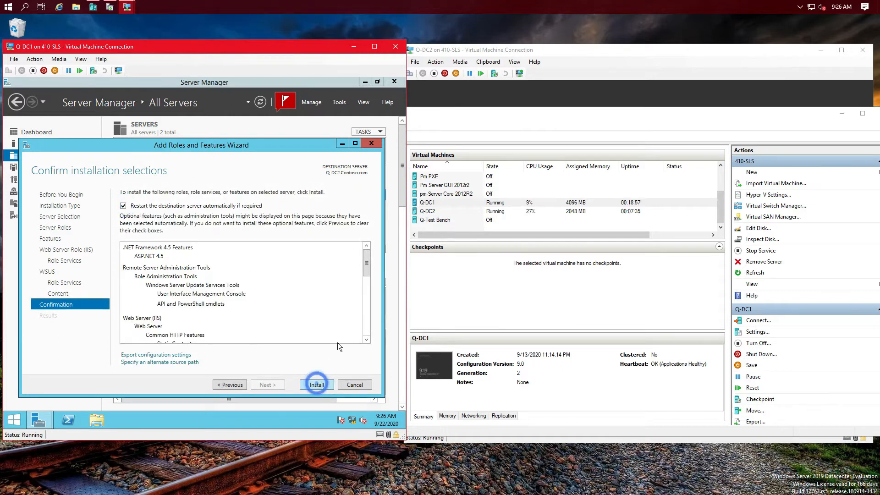
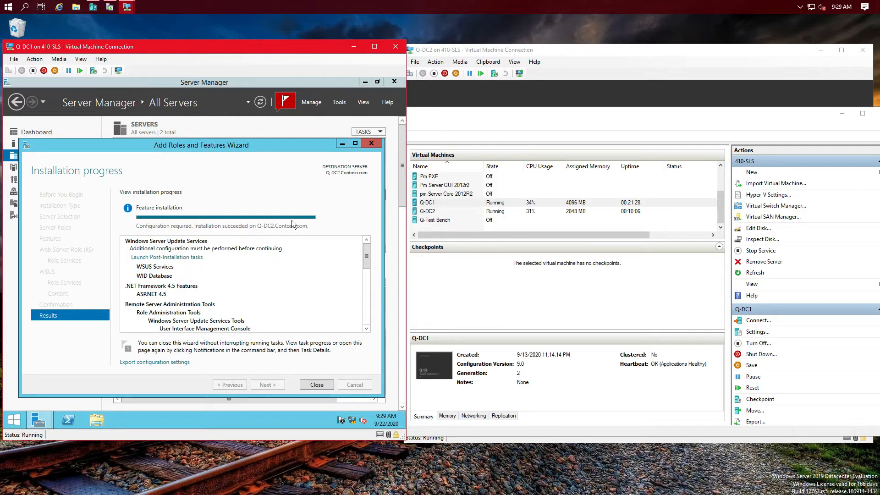
# Step: Launch the WSUS post-installation tasks for Q-DC2 from the wizard results
pyautogui.click(190, 258)
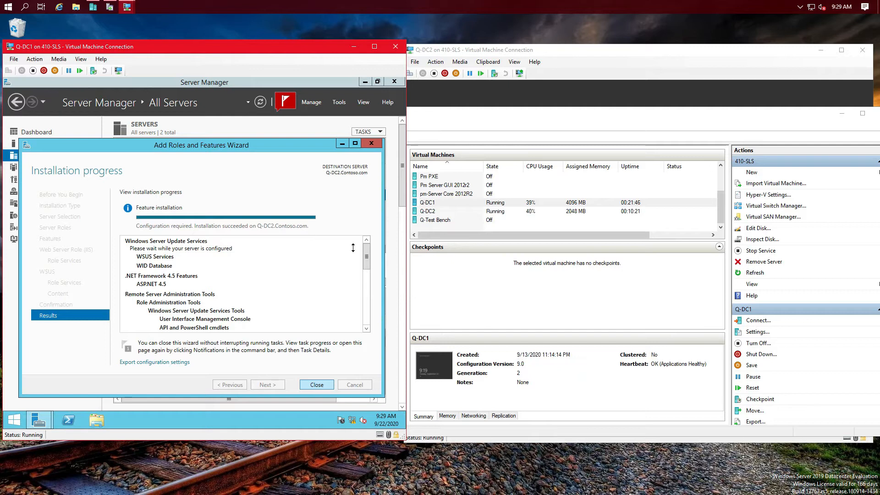
# Step: Close the installation wizard, open Windows Deployment Services from Tools, and centre the VM window
pyautogui.click(311, 384)
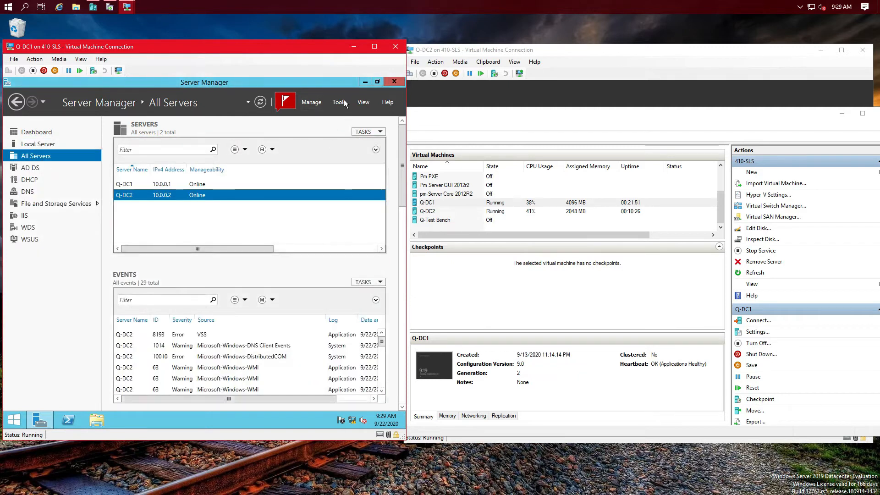
pyautogui.click(342, 103)
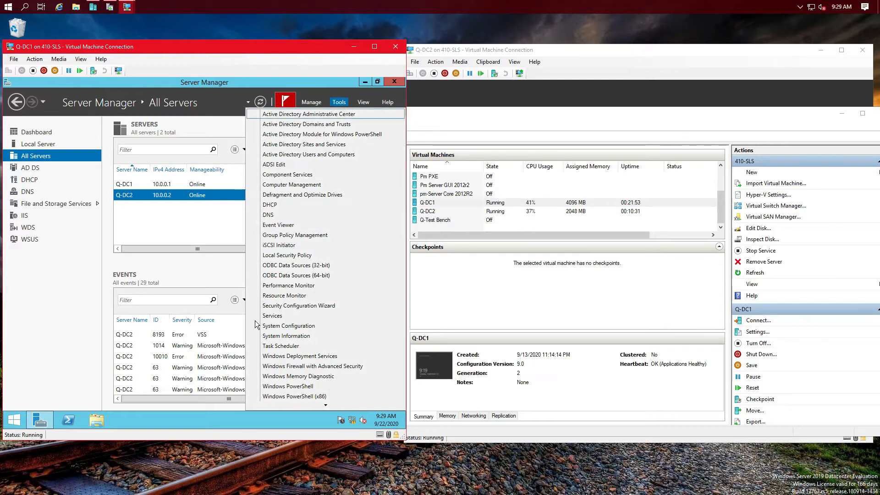
pyautogui.scroll(-1, 322, 380)
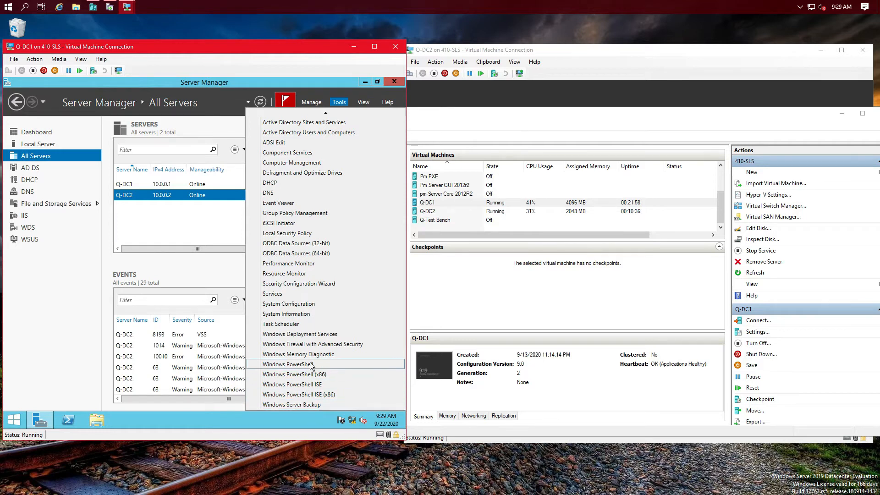
pyautogui.scroll(1, 320, 358)
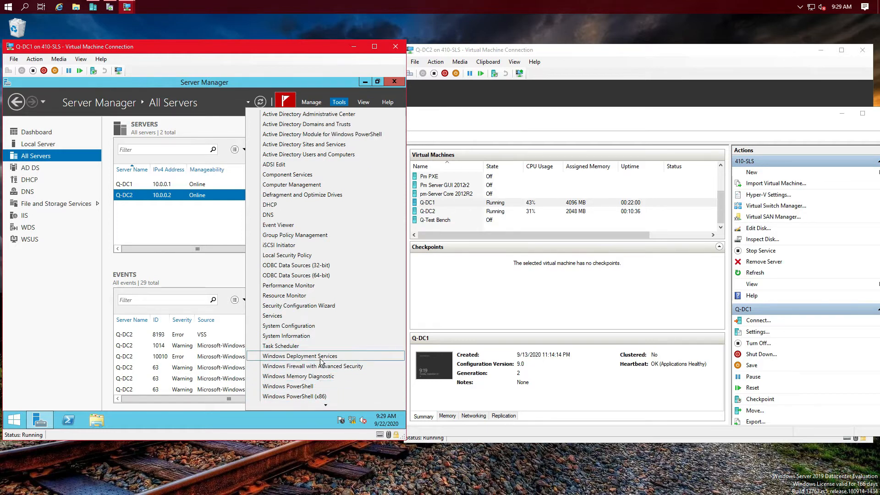
pyautogui.scroll(-1, 320, 358)
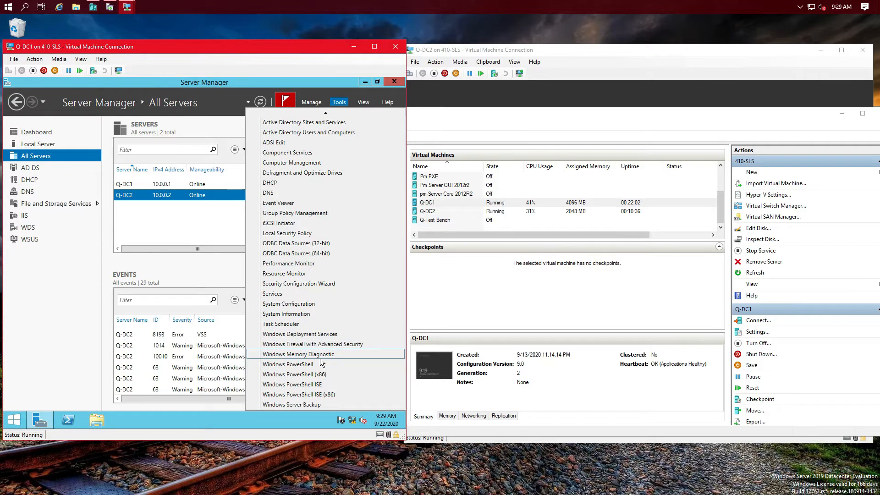
pyautogui.click(325, 334)
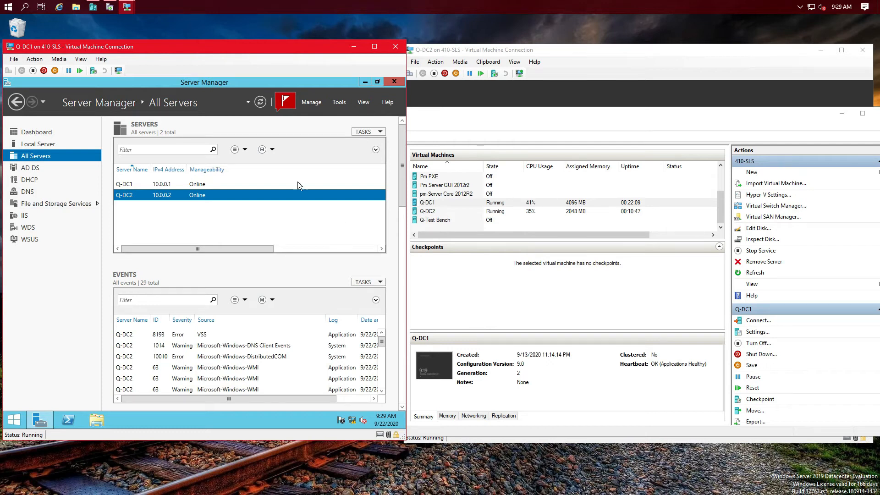
pyautogui.moveTo(129, 47); pyautogui.dragTo(332, 60)
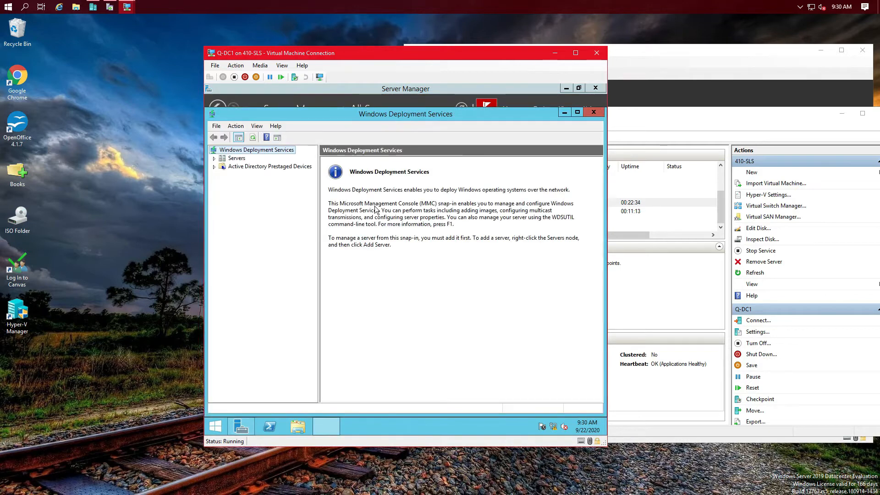
# Step: Start adding another computer to the WDS Servers node and open the computer picker
pyautogui.click(214, 158)
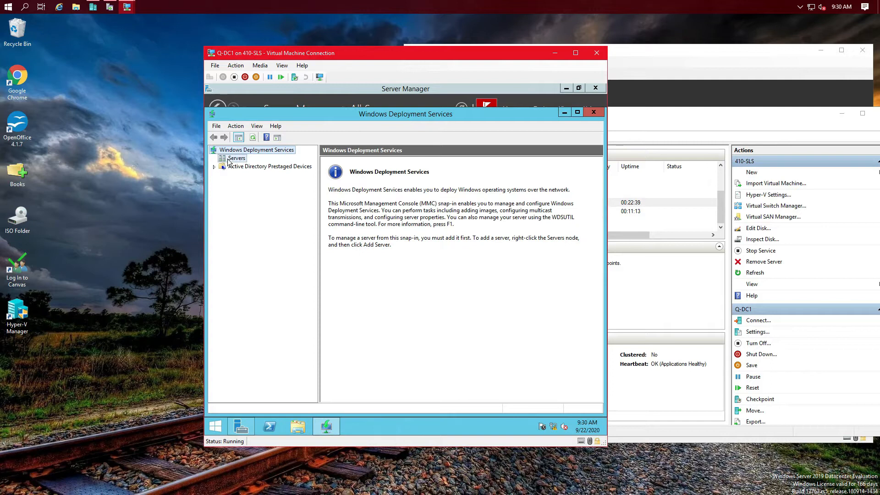
pyautogui.rightClick(229, 160)
pyautogui.click(254, 166)
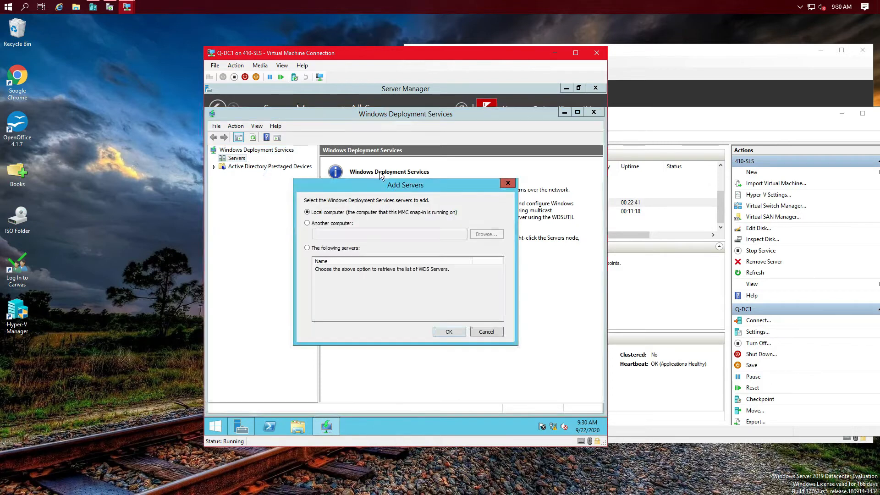
pyautogui.click(307, 223)
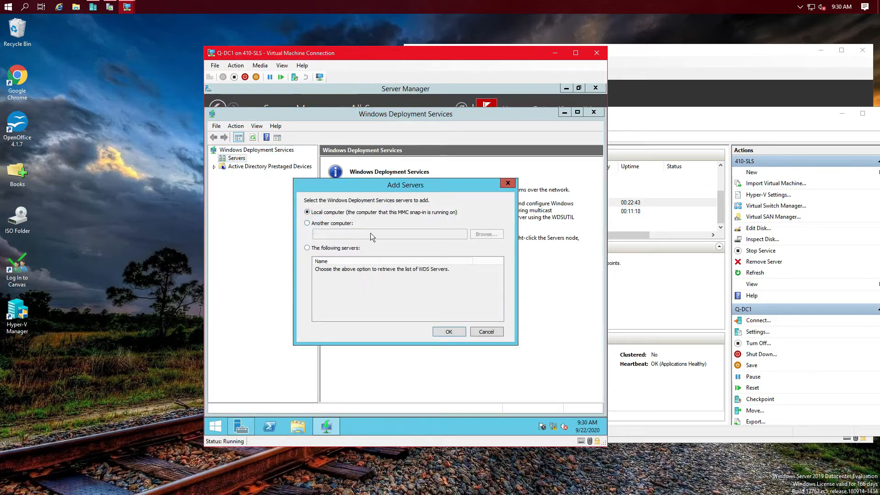
pyautogui.click(487, 235)
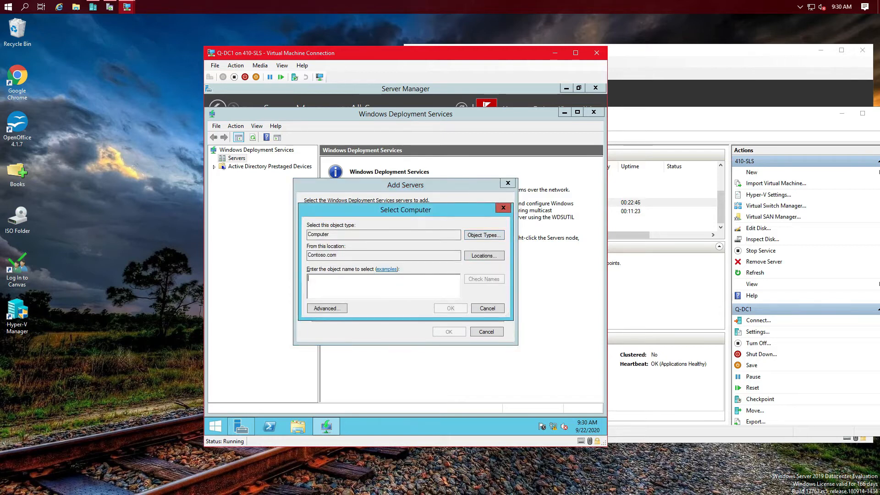
# Step: Search for 'Q-', pick Q-DC2, and add Q-DC2.Contoso.com to the console
pyautogui.write('dc2')
pyautogui.click(472, 279)
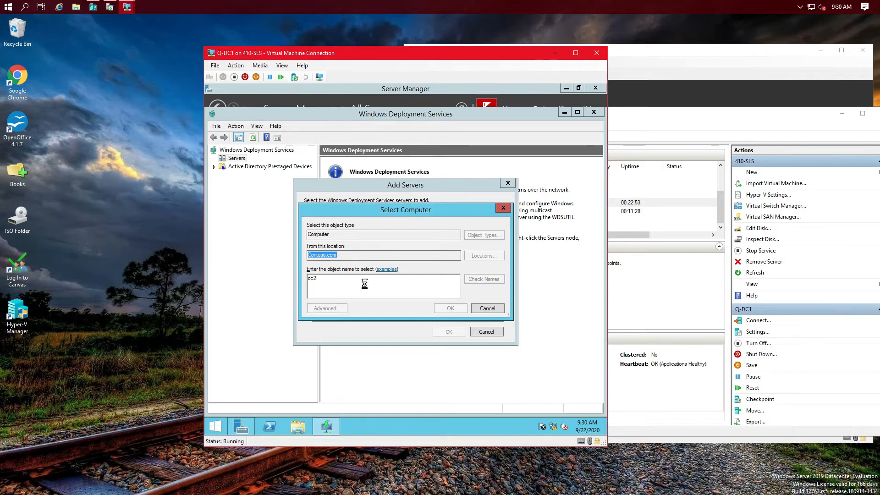
pyautogui.click(401, 283)
pyautogui.doubleClick(326, 279)
pyautogui.write('Q-')
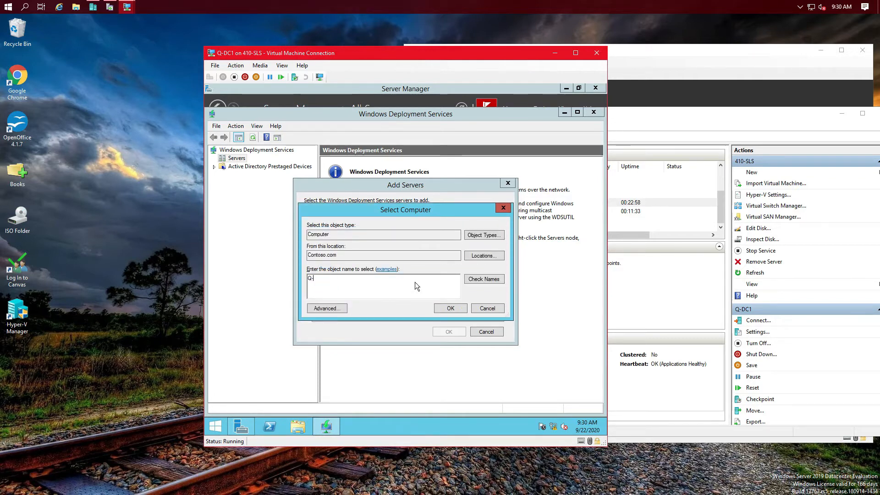
pyautogui.click(483, 279)
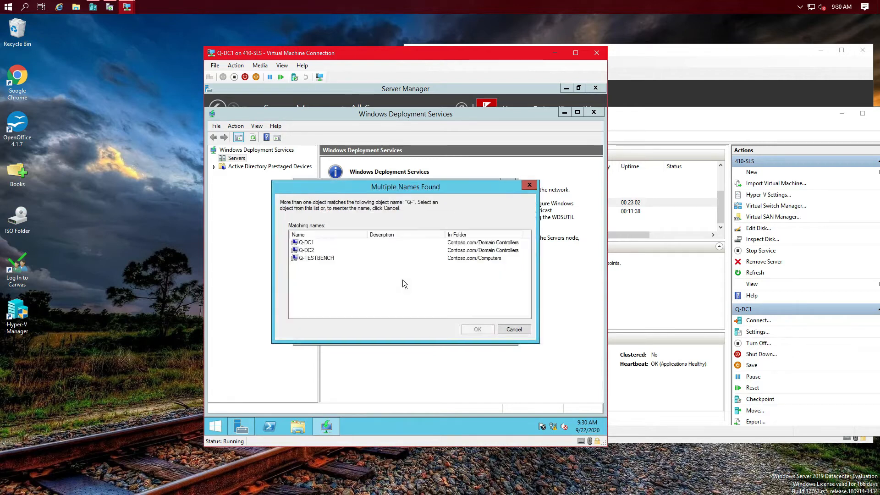
pyautogui.click(307, 250)
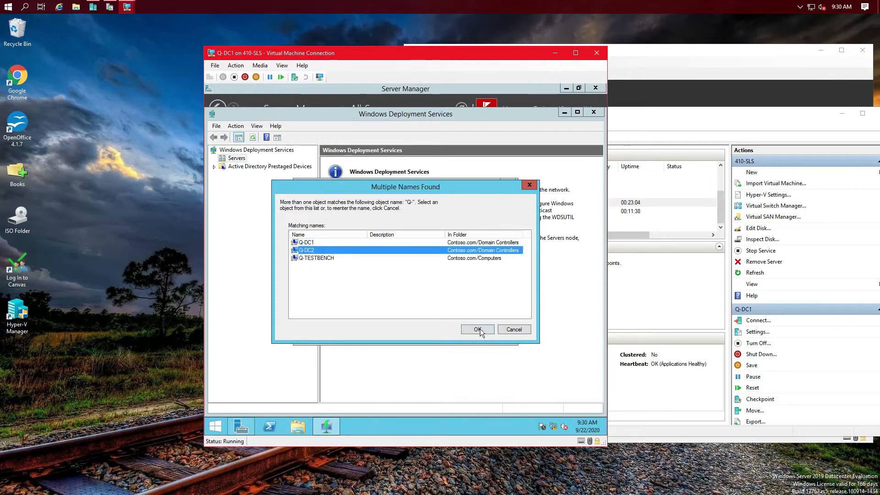
pyautogui.click(477, 329)
pyautogui.click(450, 309)
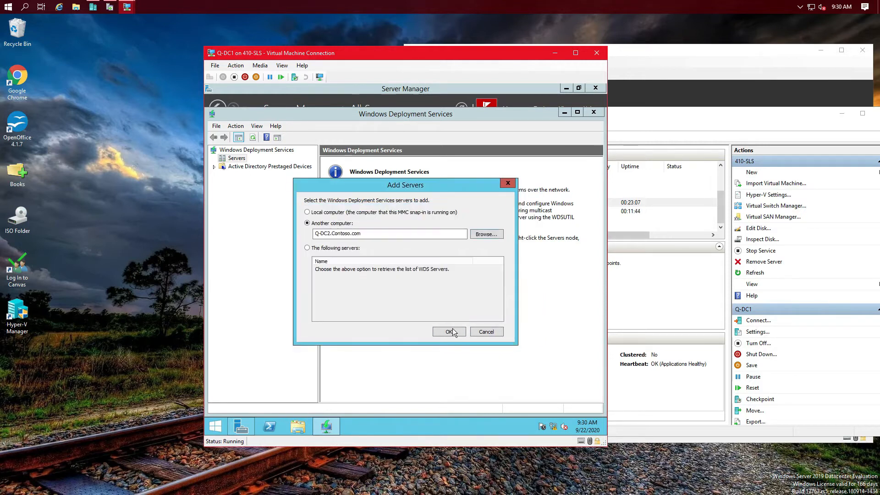
pyautogui.click(449, 331)
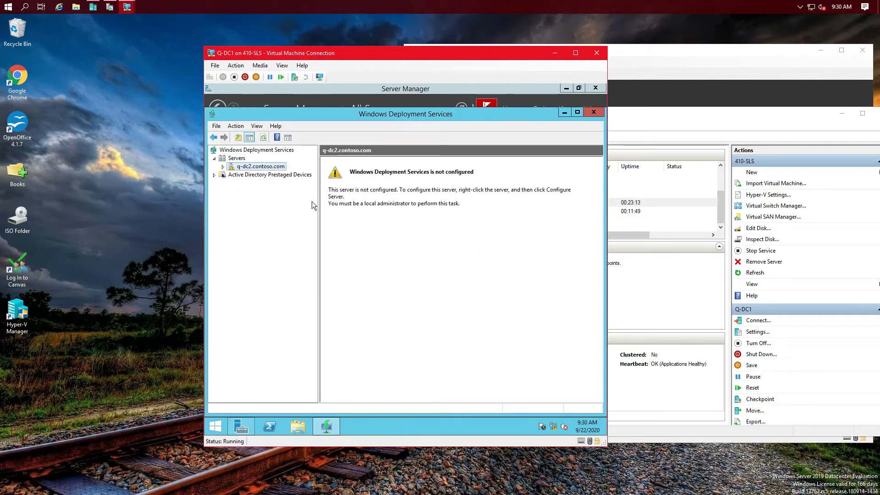
# Step: Configure q-dc2.contoso.com with AD integration, C:\RemoteInstall folder, and responses to all clients
pyautogui.rightClick(255, 169)
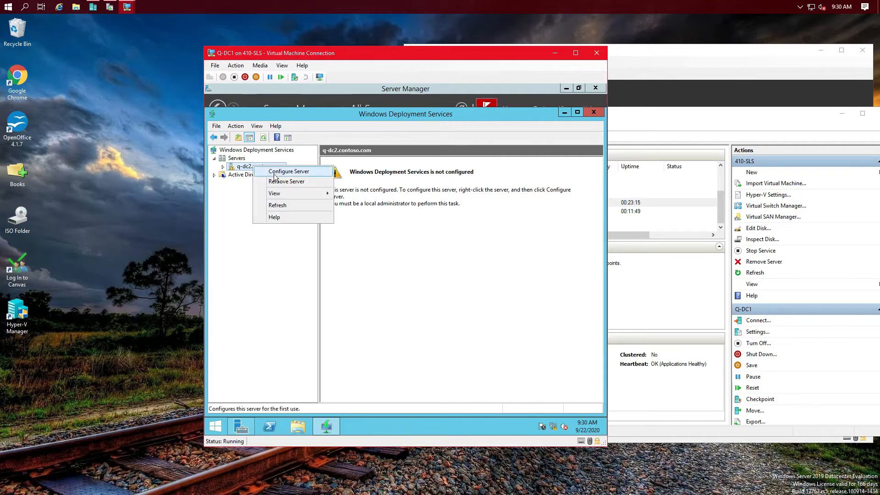
pyautogui.click(278, 173)
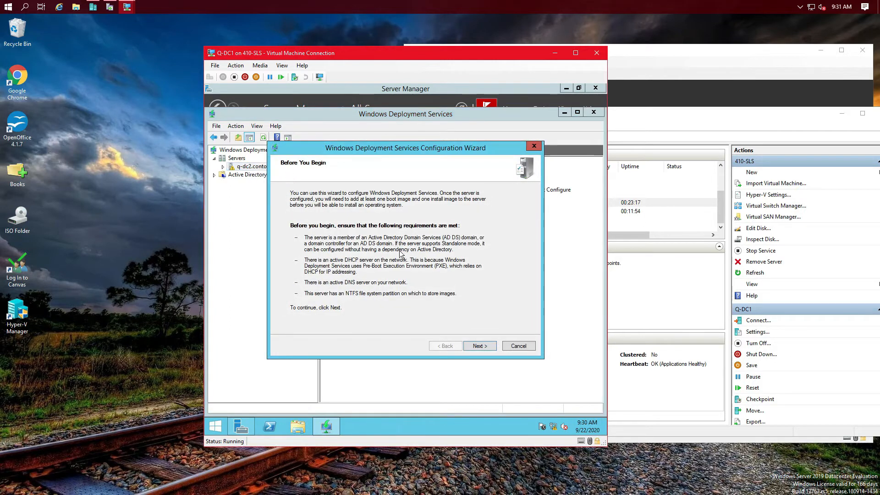
pyautogui.click(487, 347)
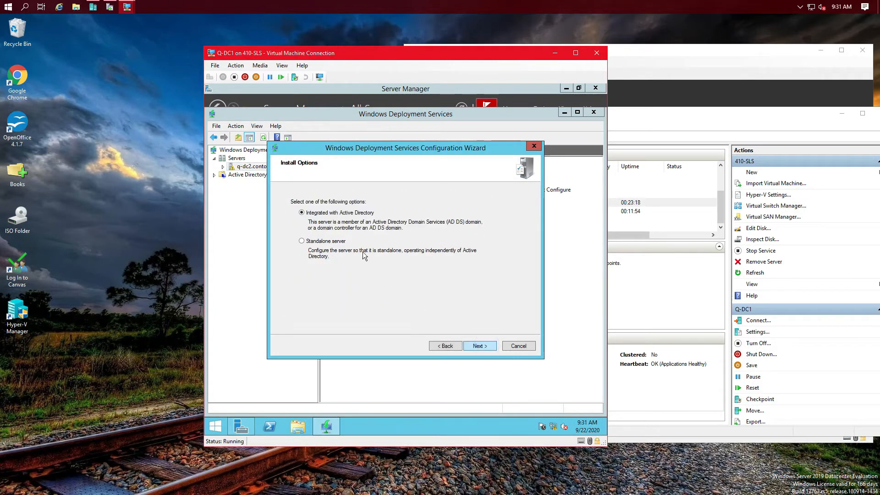
pyautogui.click(477, 347)
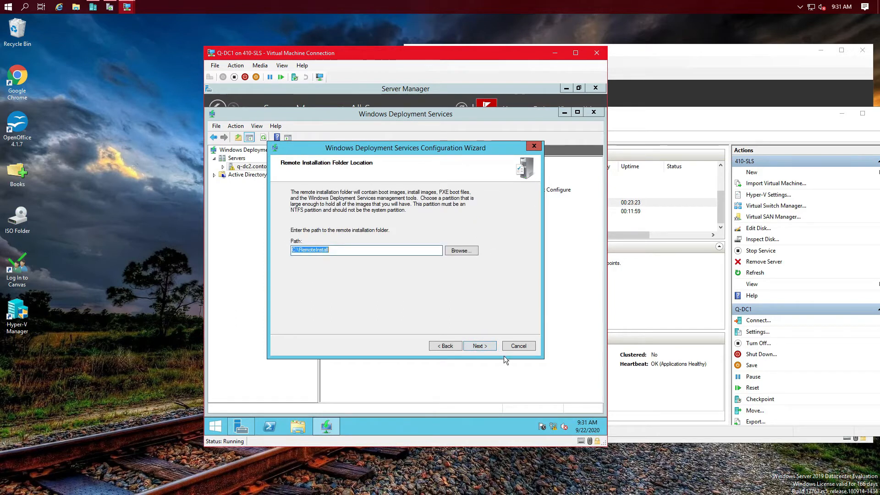
pyautogui.click(486, 347)
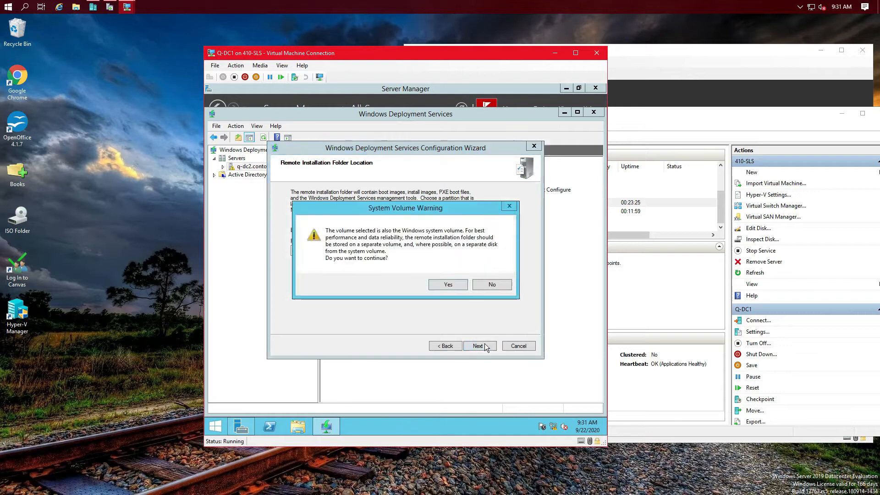
pyautogui.click(440, 285)
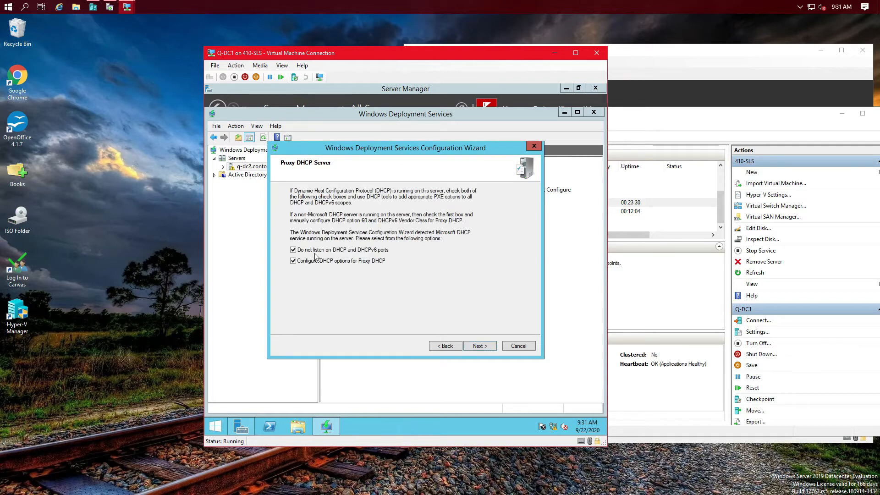
pyautogui.click(481, 346)
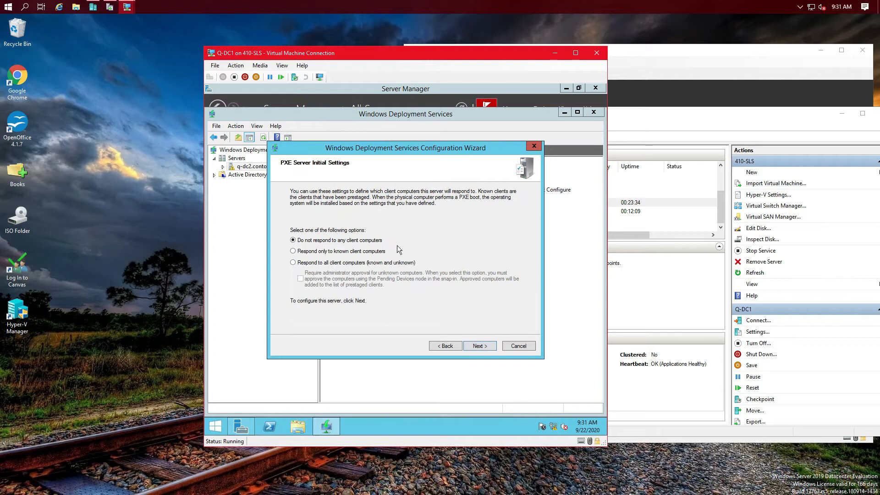
pyautogui.click(293, 263)
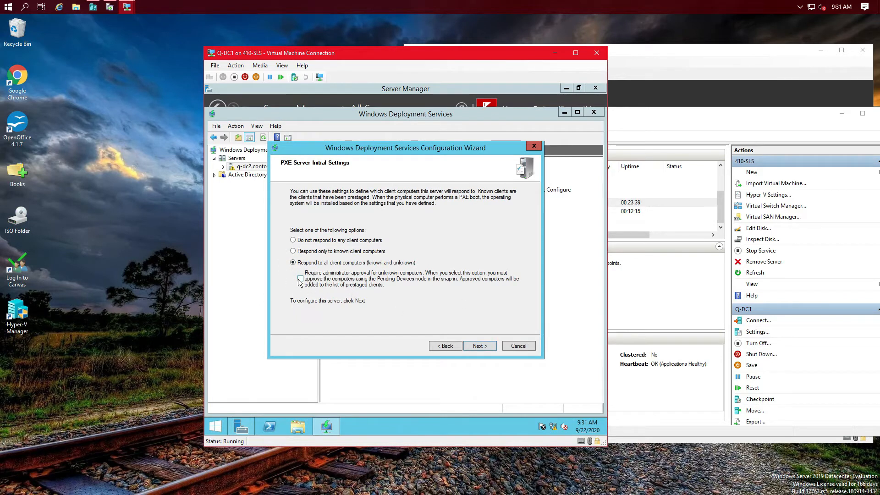
pyautogui.click(492, 347)
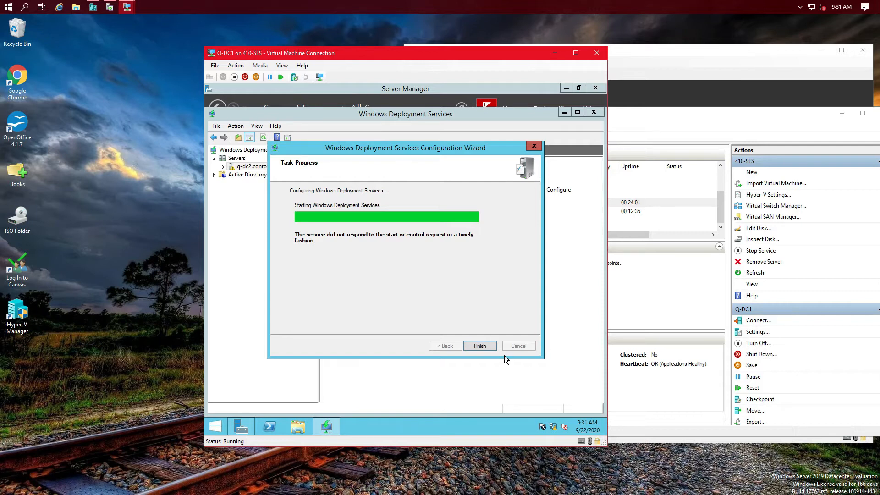
pyautogui.click(477, 345)
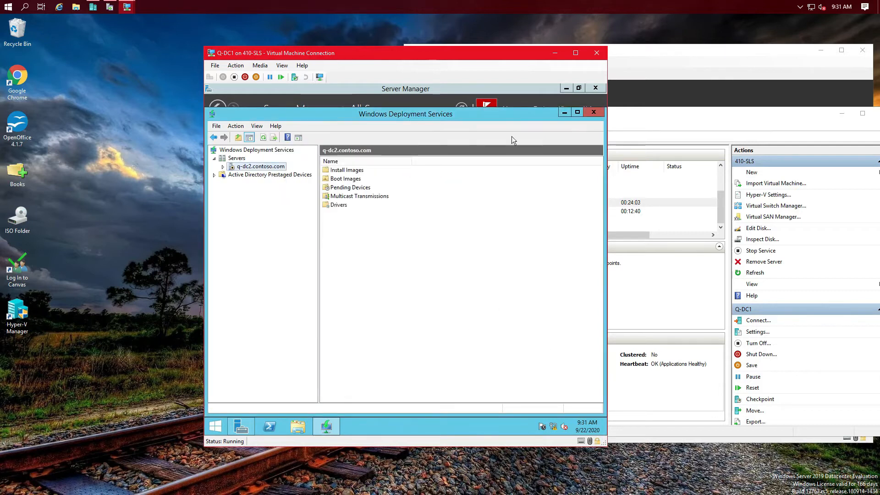
# Step: Start the WDS service on q-dc2.contoso.com, acknowledge the success message, and expand the server
pyautogui.moveTo(502, 59); pyautogui.dragTo(352, 67)
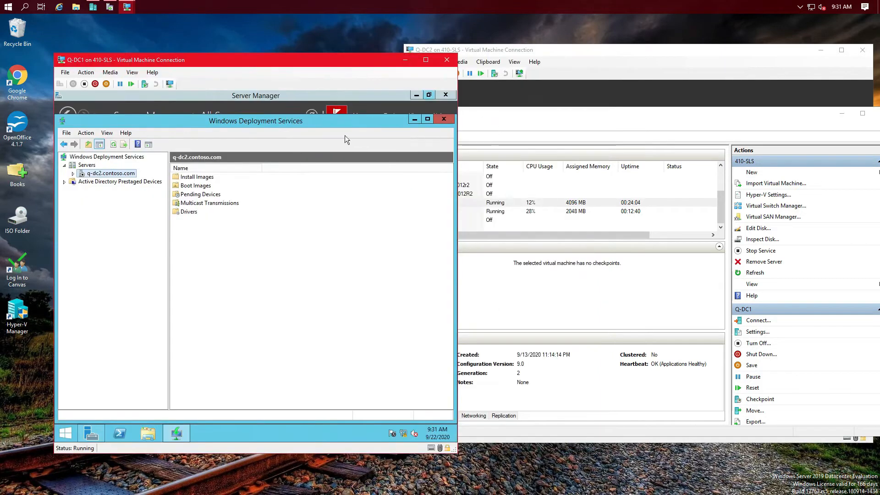
pyautogui.rightClick(85, 173)
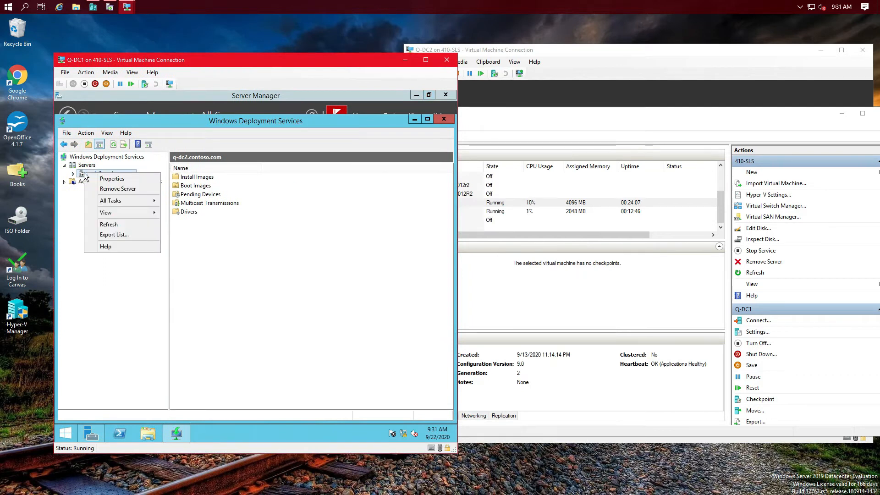
pyautogui.moveTo(128, 201)
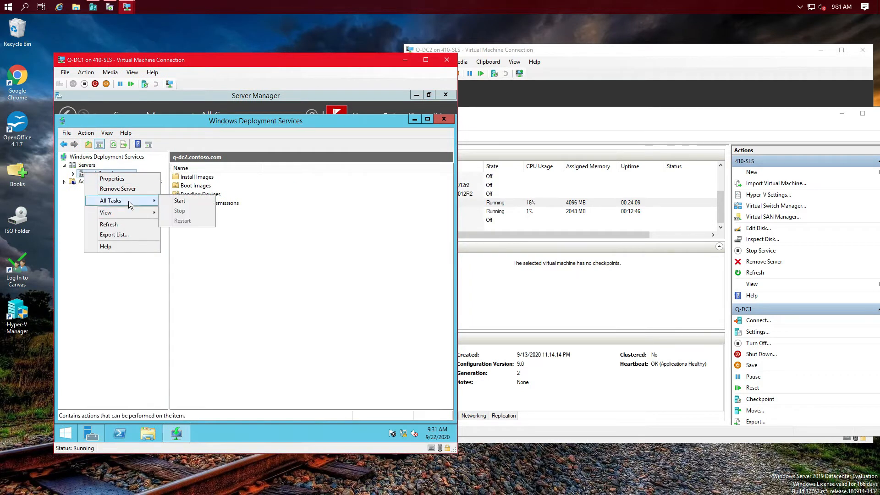
pyautogui.click(180, 201)
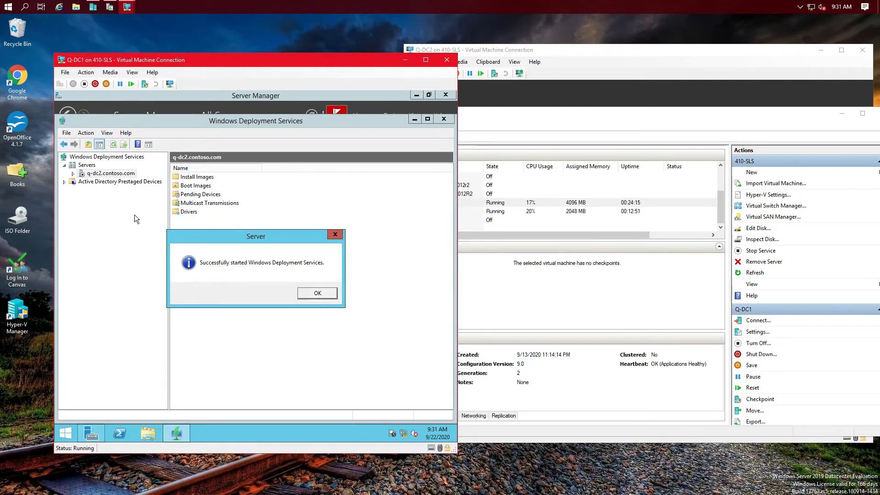
pyautogui.click(317, 293)
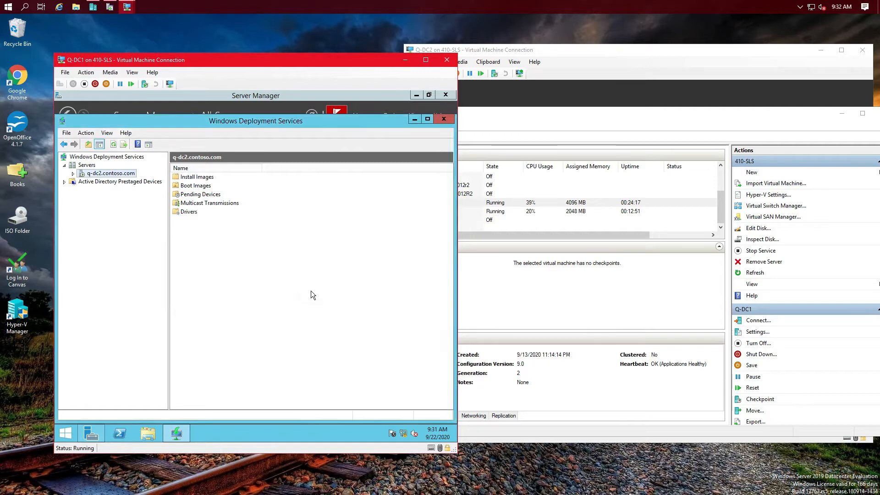
pyautogui.click(72, 174)
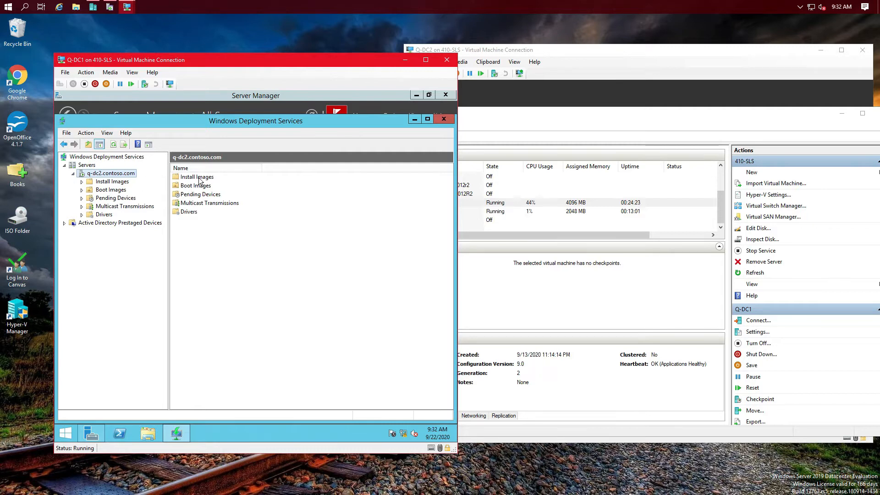
# Step: Begin Add Install Image with a new image group named Q-Images, then browse for the image file
pyautogui.click(108, 182)
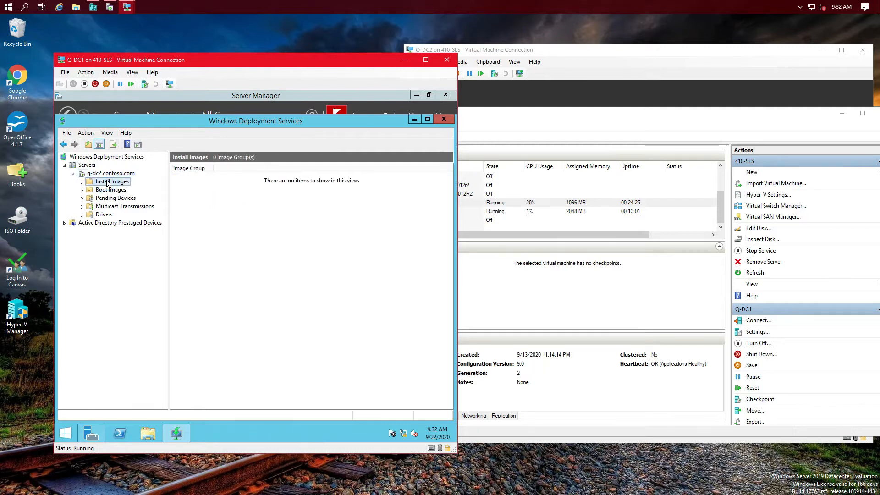
pyautogui.rightClick(107, 181)
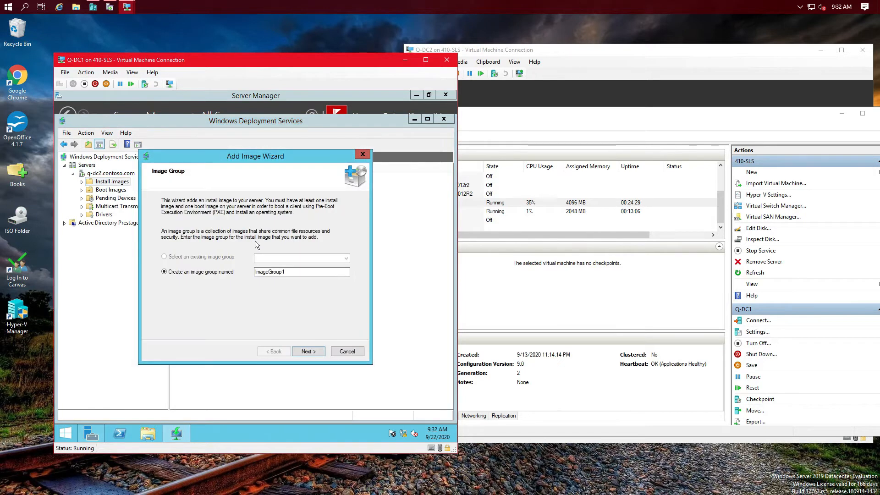
pyautogui.doubleClick(299, 271)
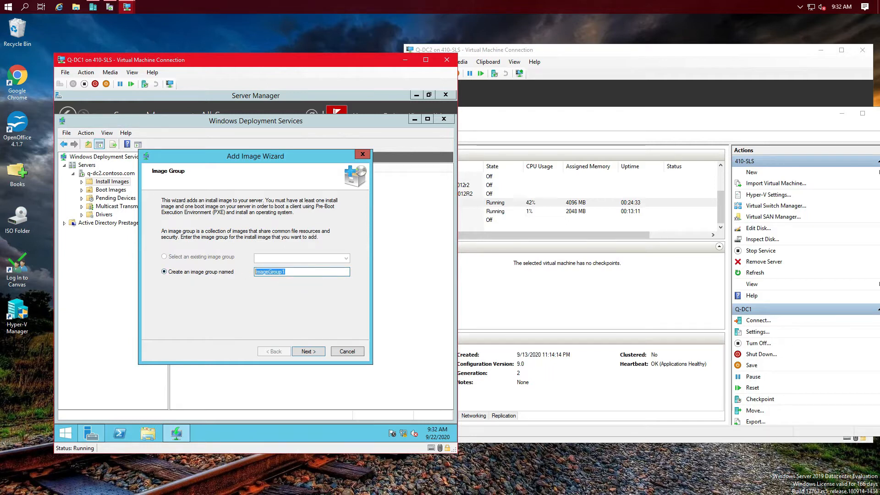
pyautogui.write('Q-install')
pyautogui.press('BackSpace')
pyautogui.press('BackSpace')
pyautogui.press('BackSpace')
pyautogui.press('BackSpace')
pyautogui.press('BackSpace')
pyautogui.press('BackSpace')
pyautogui.press('BackSpace')
pyautogui.press('BackSpace')
pyautogui.press('BackSpace')
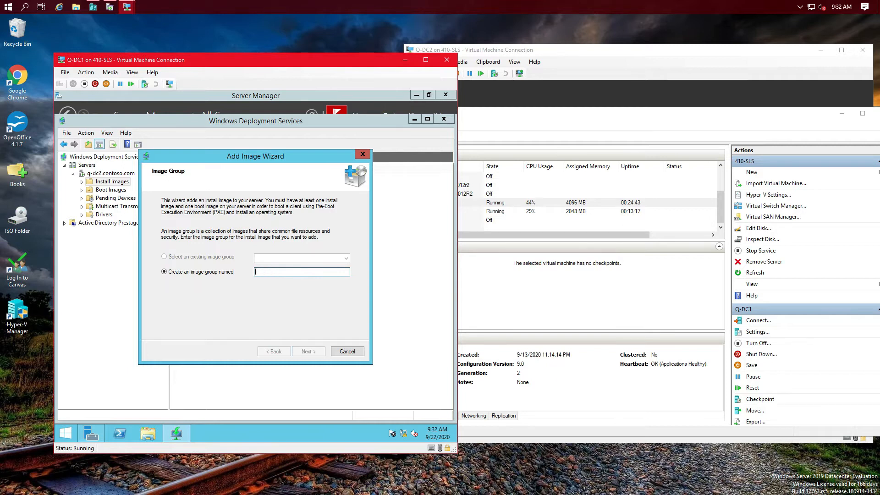
pyautogui.write('Q-')
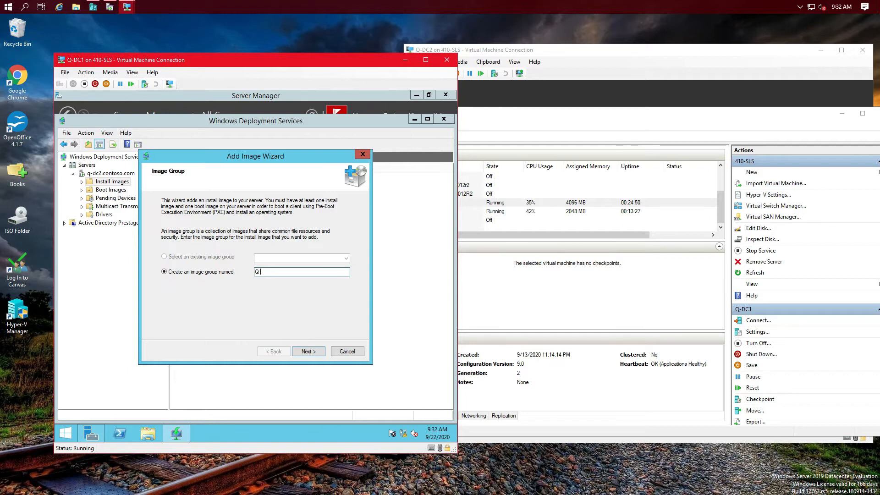
pyautogui.write('Images')
pyautogui.click(305, 351)
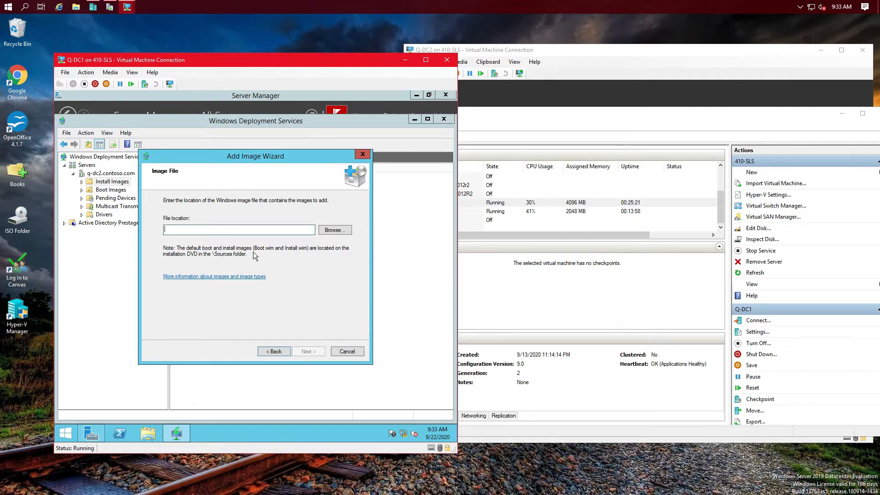
pyautogui.click(335, 232)
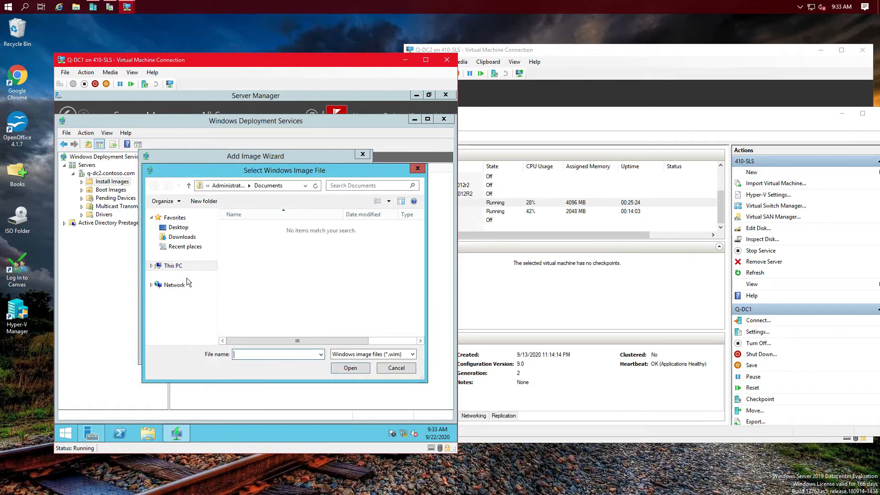
# Step: Choose D:\sources\install.wim from the DVD and load its four Windows Server 2012 R2 images
pyautogui.click(157, 266)
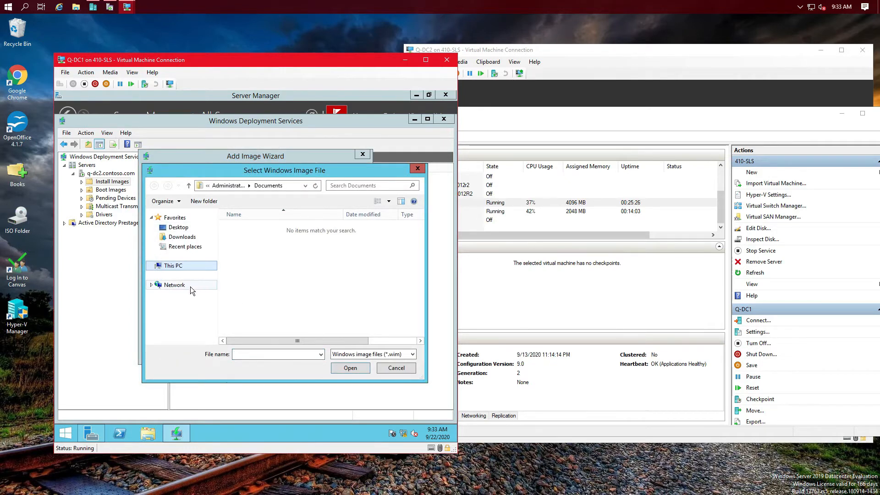
pyautogui.click(188, 328)
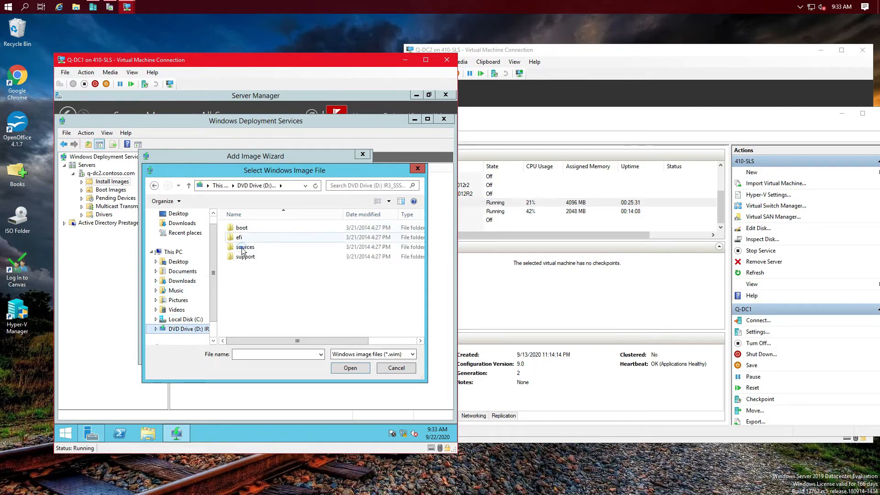
pyautogui.doubleClick(243, 247)
pyautogui.moveTo(251, 172); pyautogui.dragTo(324, 177)
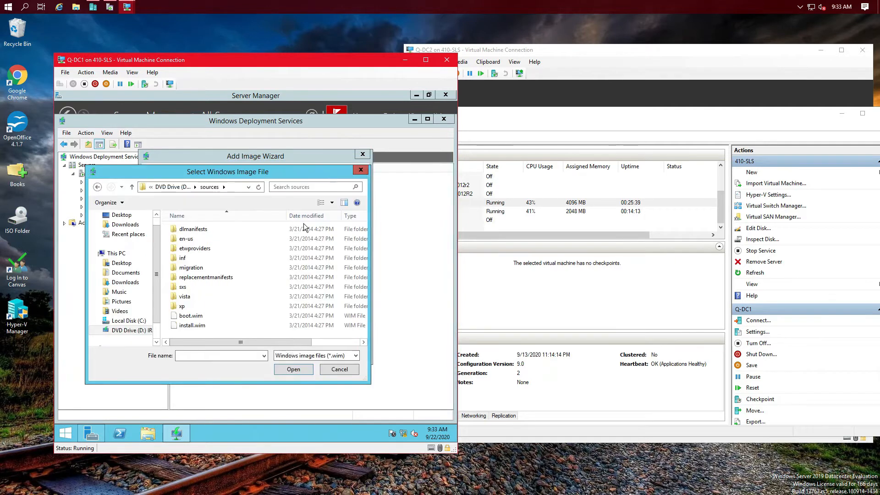
pyautogui.click(197, 325)
pyautogui.click(290, 369)
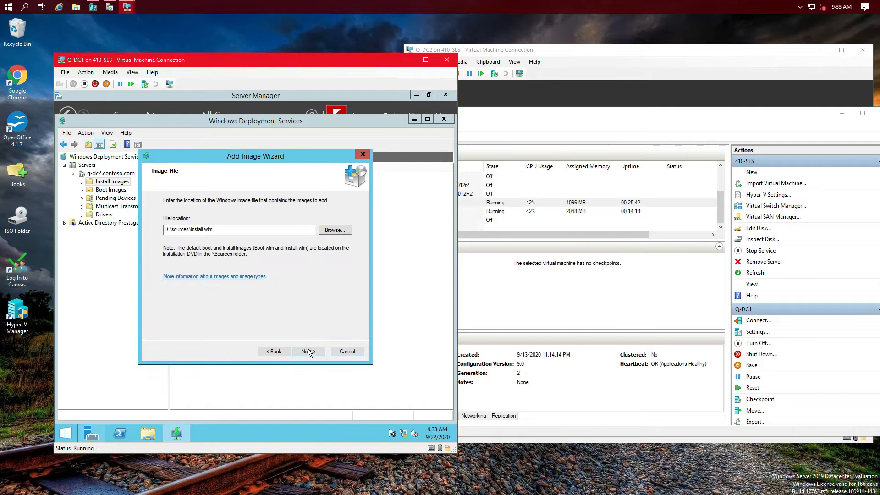
pyautogui.click(306, 352)
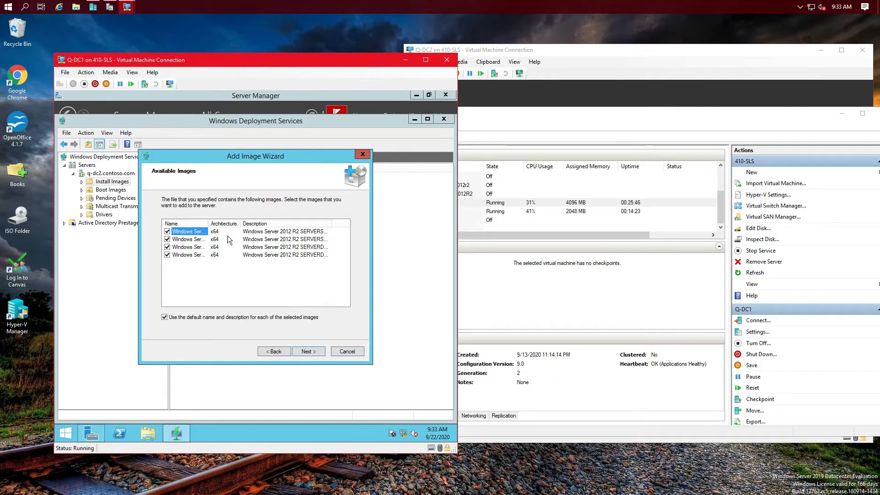
# Step: Untick SERVERSTANDARDCORE, SERVERDATACENTERCORE and SERVERDATACENTER, keeping only SERVERSTANDARD, then bring up host File Explorer
pyautogui.moveTo(240, 223); pyautogui.dragTo(320, 224)
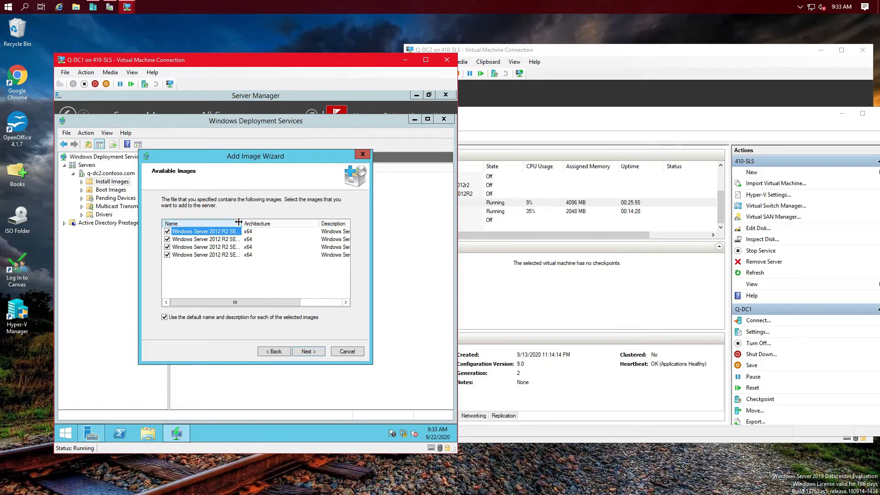
pyautogui.moveTo(238, 223); pyautogui.dragTo(298, 225)
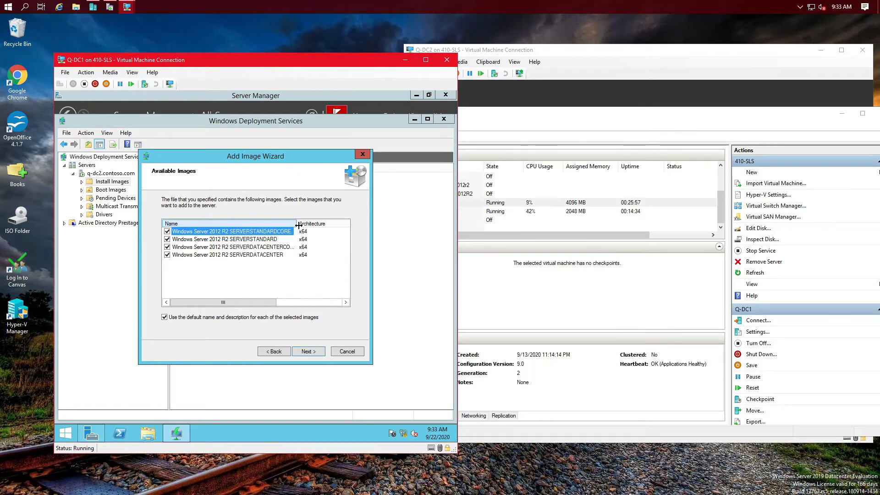
pyautogui.click(257, 239)
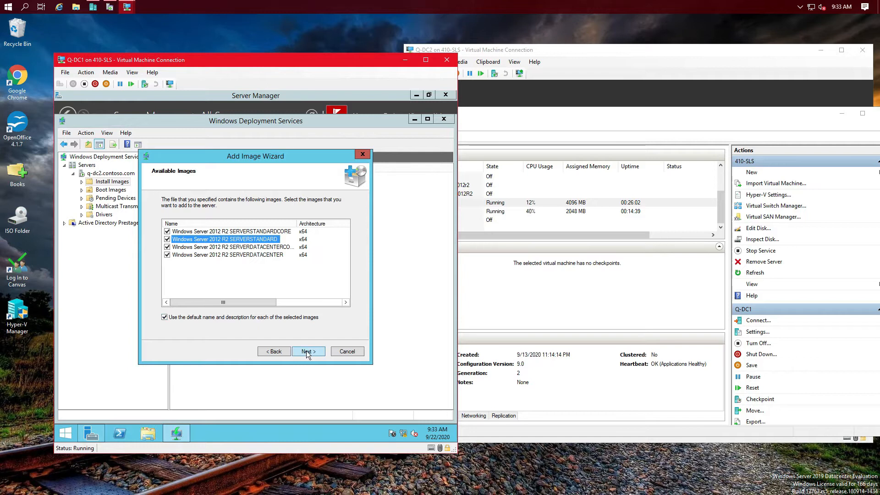
pyautogui.click(167, 247)
pyautogui.click(167, 255)
pyautogui.click(167, 231)
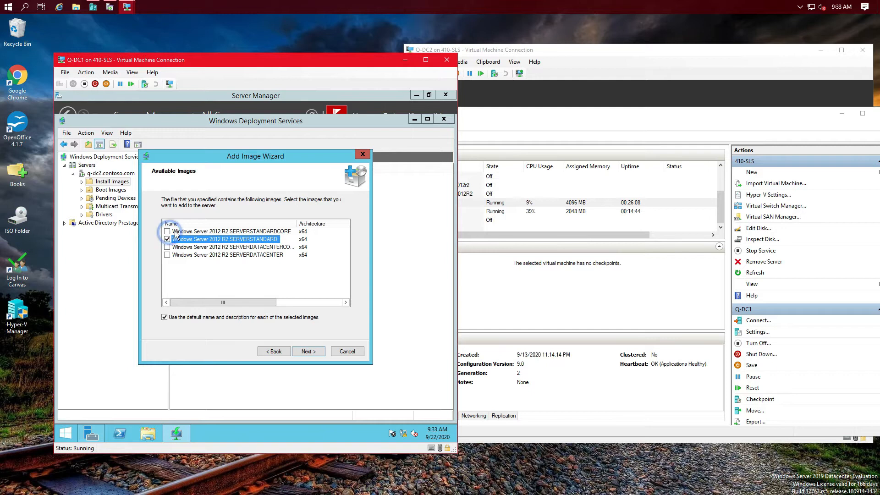
pyautogui.click(76, 7)
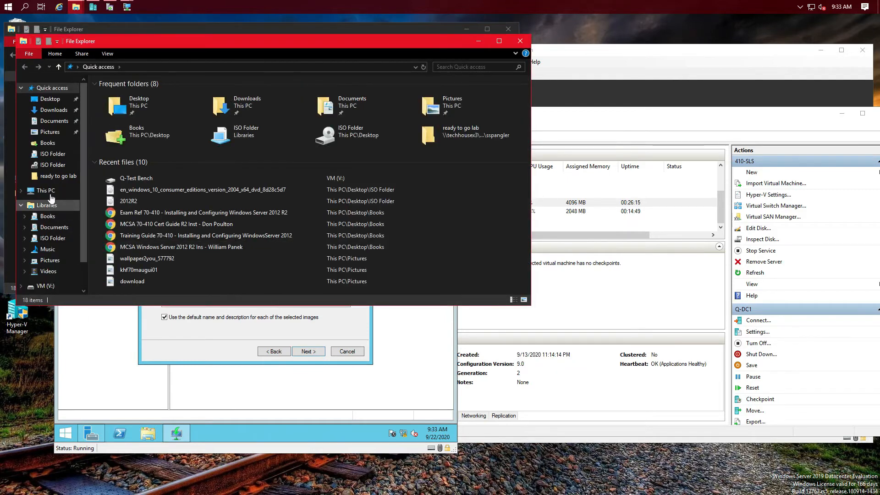
# Step: Check the host's drives under This PC, then close both File Explorer windows
pyautogui.click(65, 191)
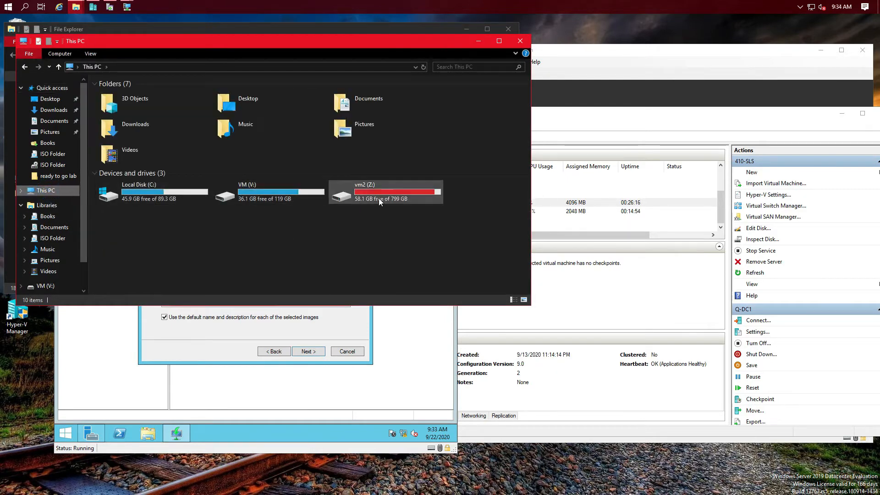
pyautogui.click(520, 41)
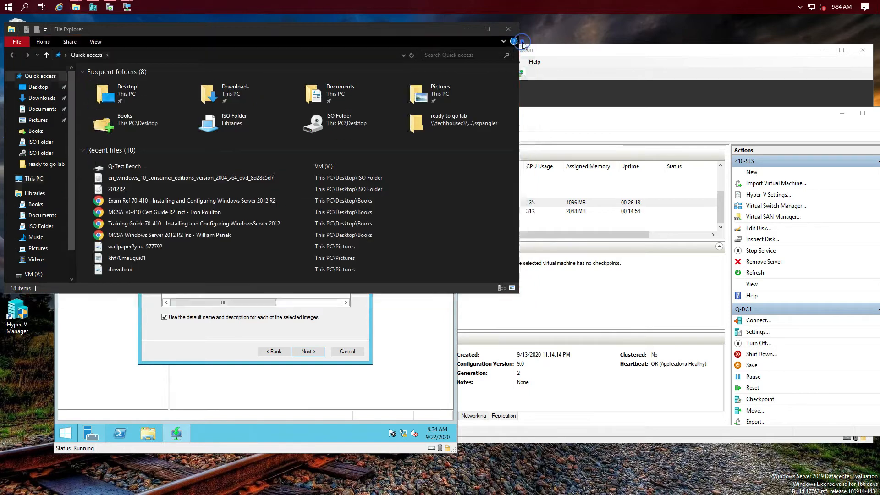
pyautogui.click(509, 29)
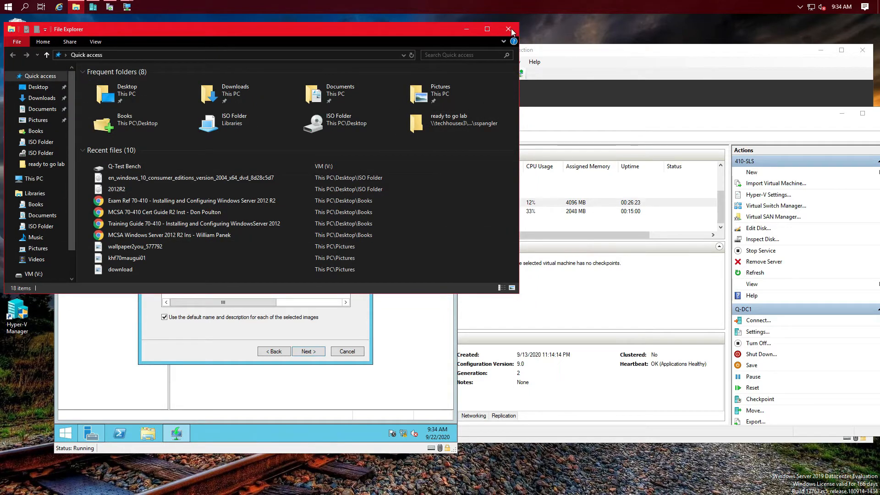
pyautogui.click(508, 30)
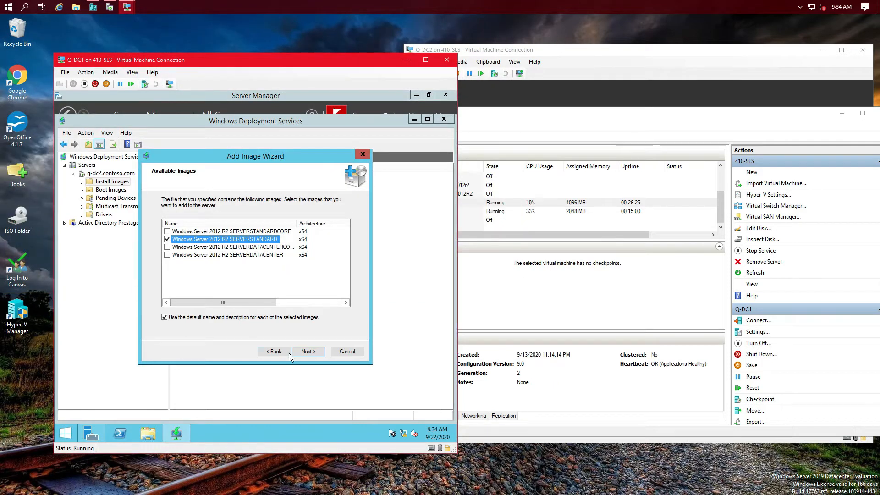
# Step: Review the summary and begin adding the SERVERSTANDARD image to the Q-Images group
pyautogui.click(317, 352)
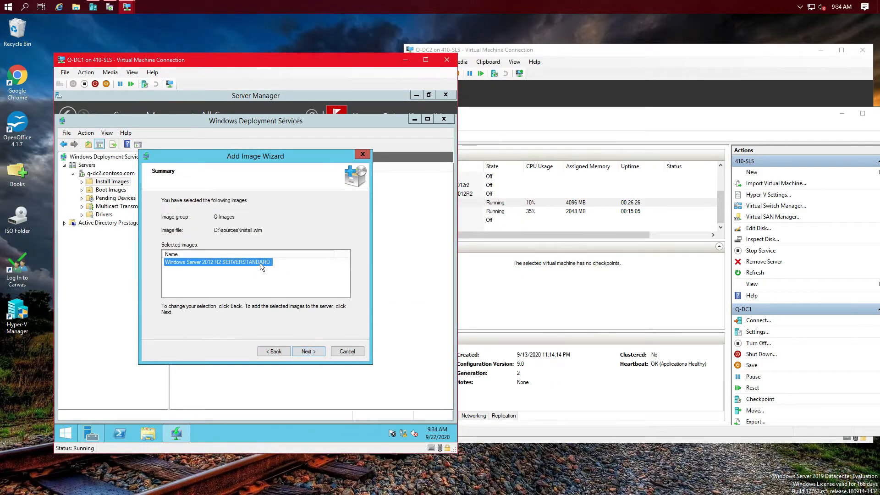
pyautogui.click(308, 351)
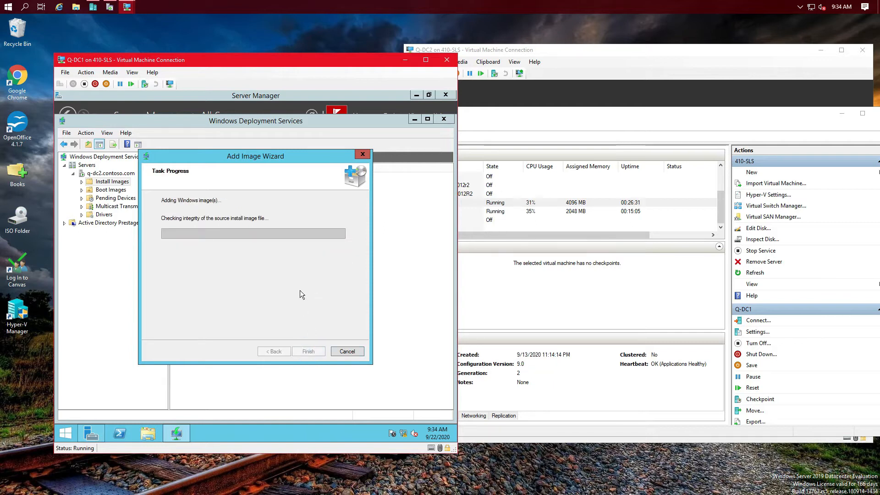
pyautogui.moveTo(227, 158); pyautogui.dragTo(302, 115)
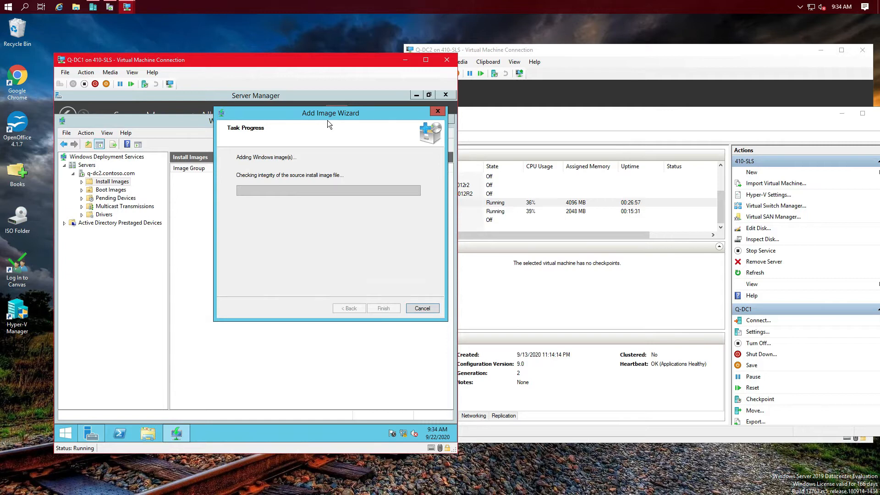
# Step: Dismiss all eight Server Manager notifications, from failed feature installs to the post-deployment configuration notice
pyautogui.click(225, 96)
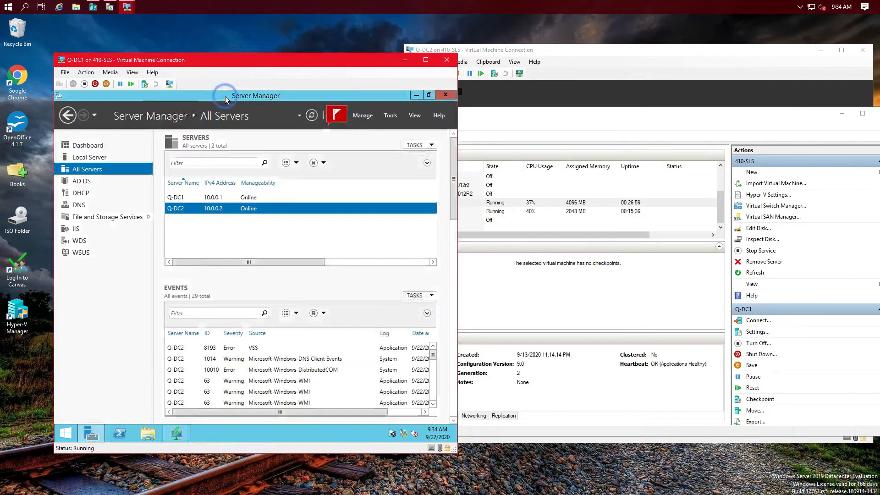
pyautogui.click(336, 115)
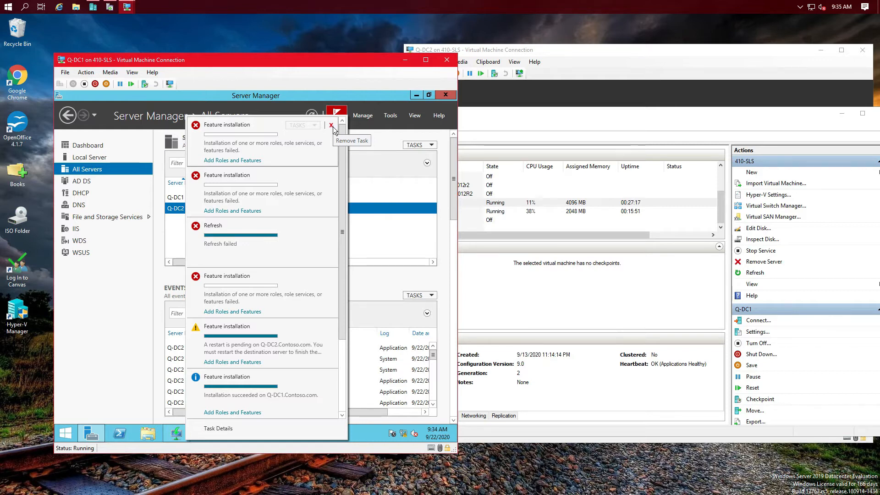
pyautogui.click(332, 126)
pyautogui.click(332, 126)
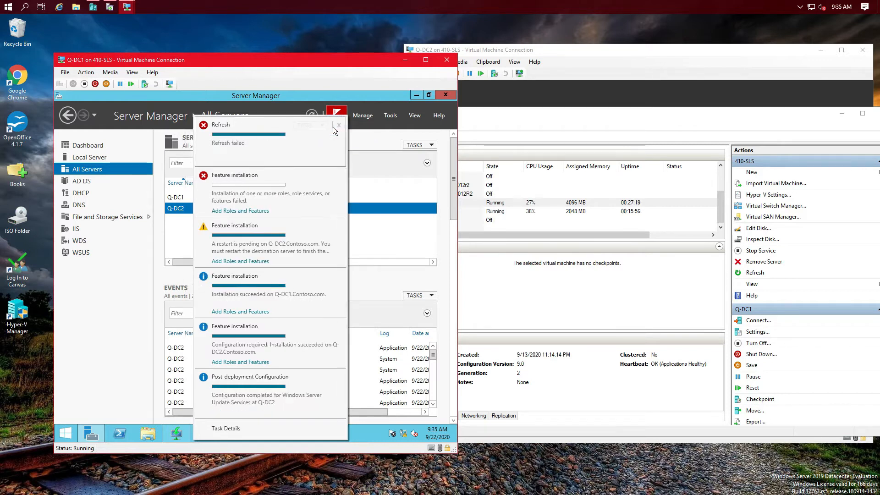
pyautogui.click(338, 125)
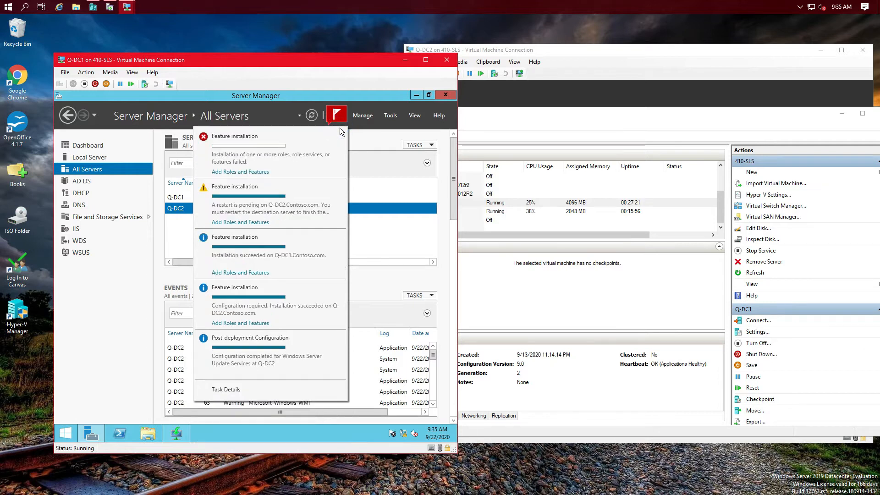
pyautogui.click(339, 137)
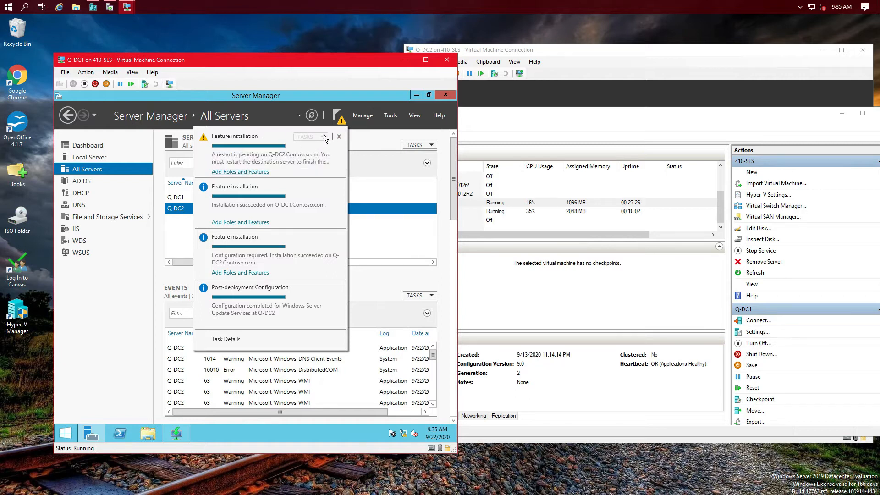
pyautogui.click(339, 137)
pyautogui.click(341, 138)
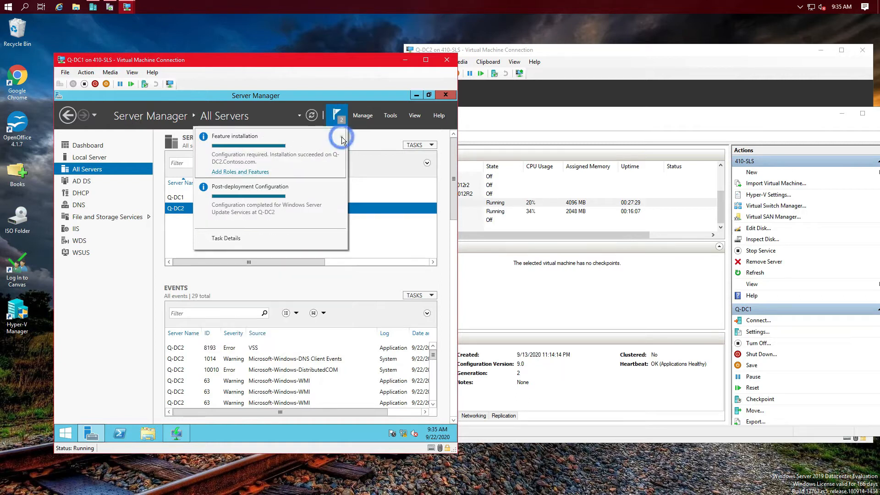
pyautogui.click(342, 137)
pyautogui.click(342, 137)
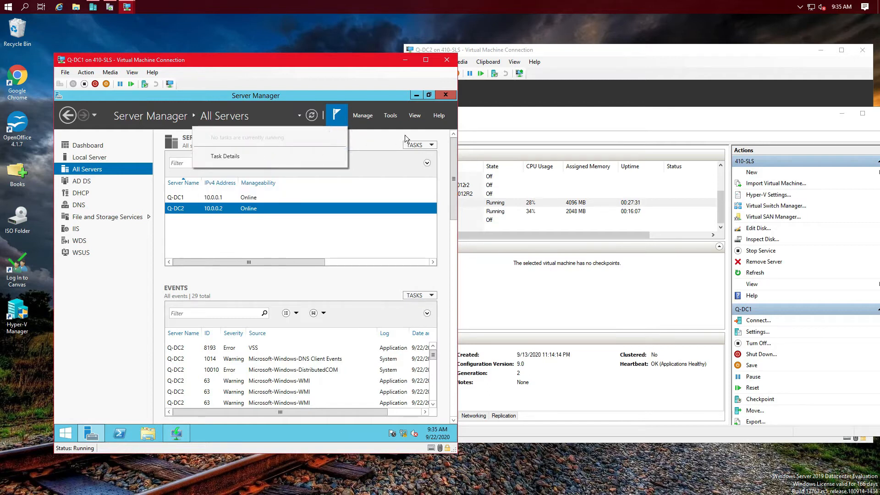
pyautogui.click(381, 143)
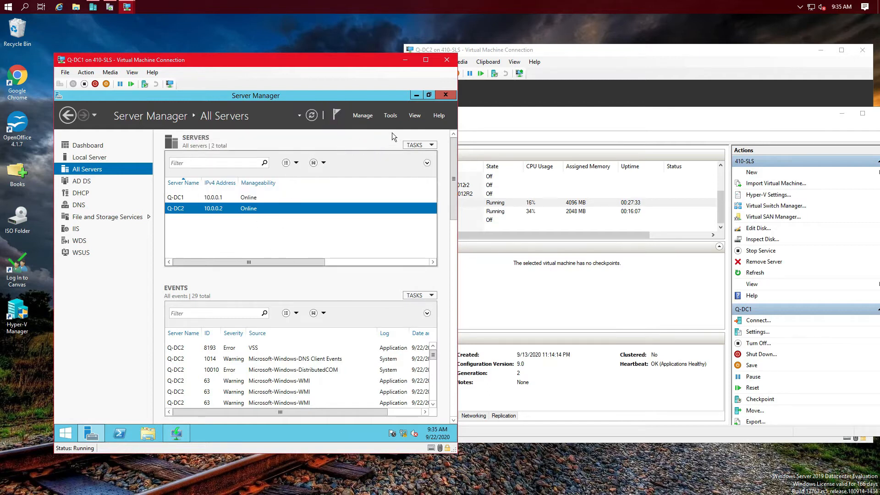
# Step: Refresh All Servers and select the 1014 DNS Client event's ctldl.windowsupdate.com timeout description
pyautogui.click(312, 115)
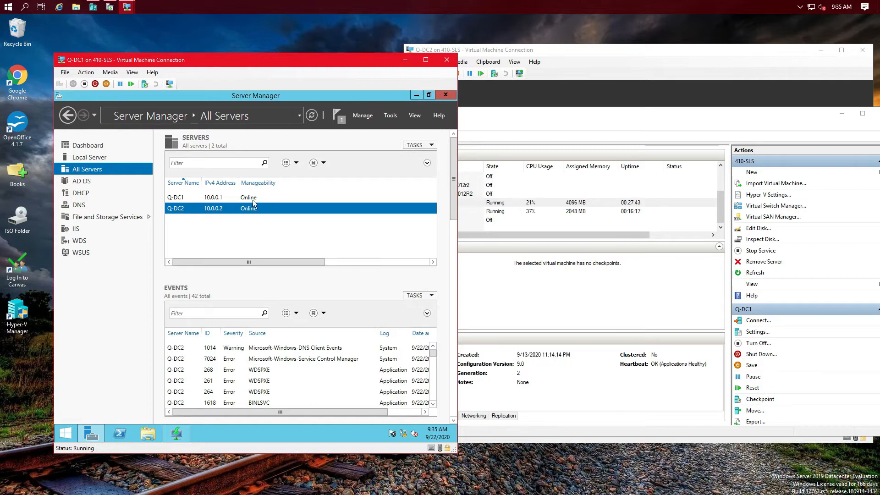
pyautogui.click(334, 350)
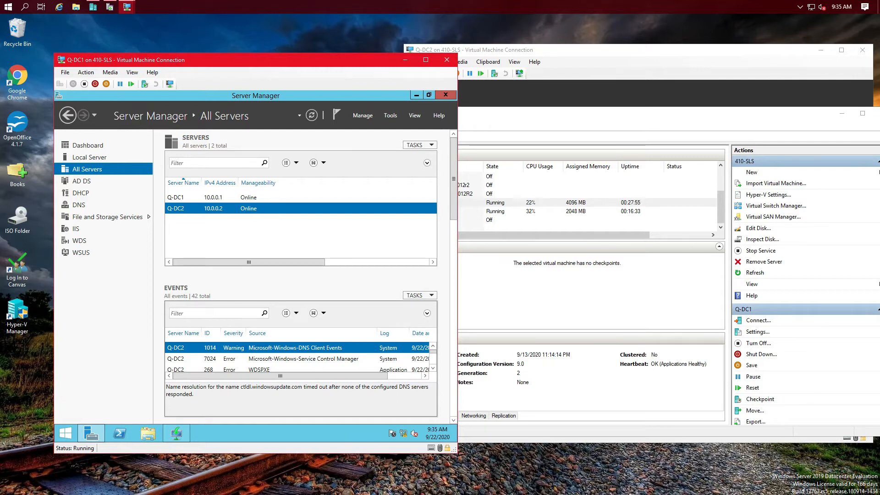
pyautogui.tripleClick(240, 388)
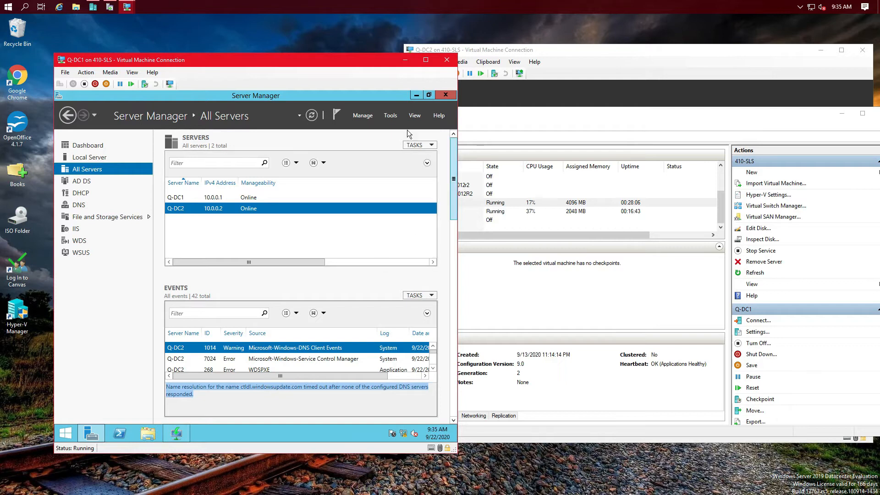
# Step: Minimize Server Manager while the WDS install-image addition runs to its file-in-use error
pyautogui.click(416, 95)
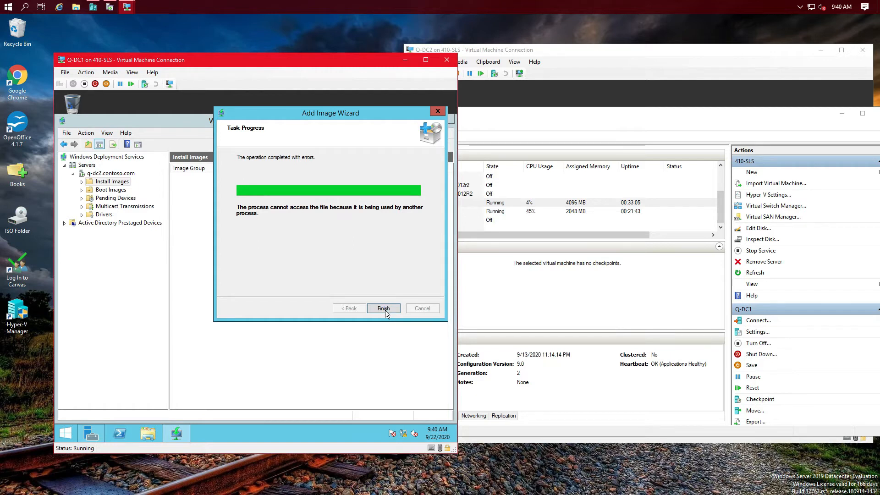
# Step: Close the finished wizard, widen Image Name in Q-Images, and bring up the empty Boot Images' actions
pyautogui.click(389, 310)
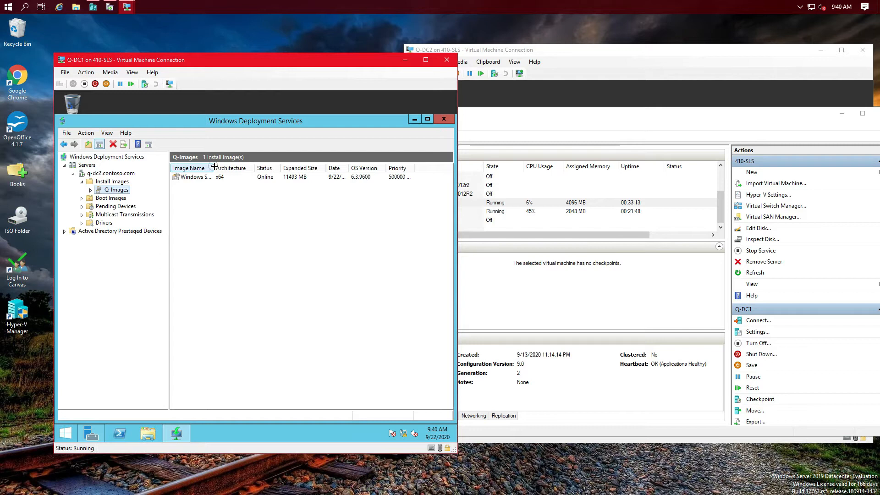
pyautogui.moveTo(214, 165); pyautogui.dragTo(303, 166)
pyautogui.click(113, 198)
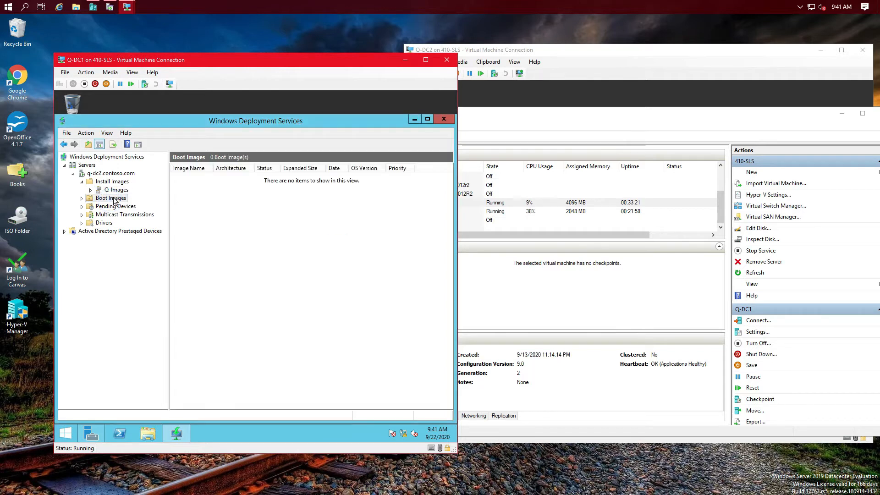
pyautogui.rightClick(114, 200)
# Step: Start adding a boot image from D:\sources\boot.wim and advance to the name and description page
pyautogui.click(133, 205)
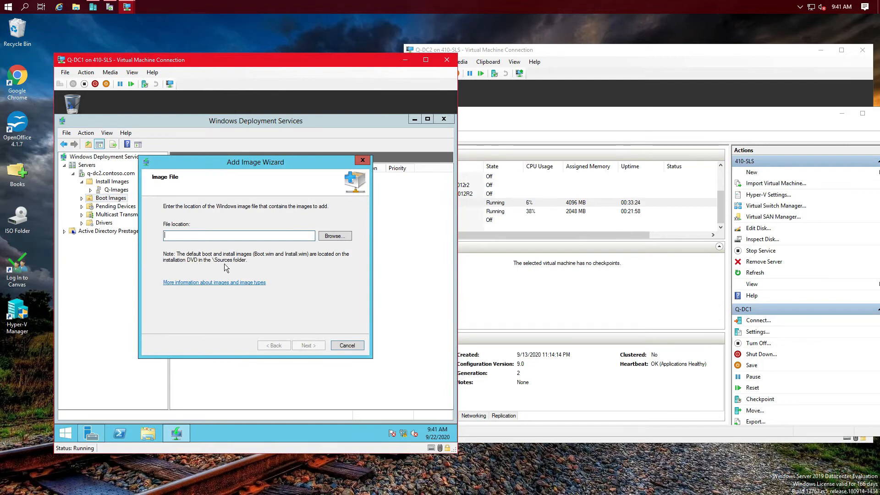
pyautogui.click(341, 236)
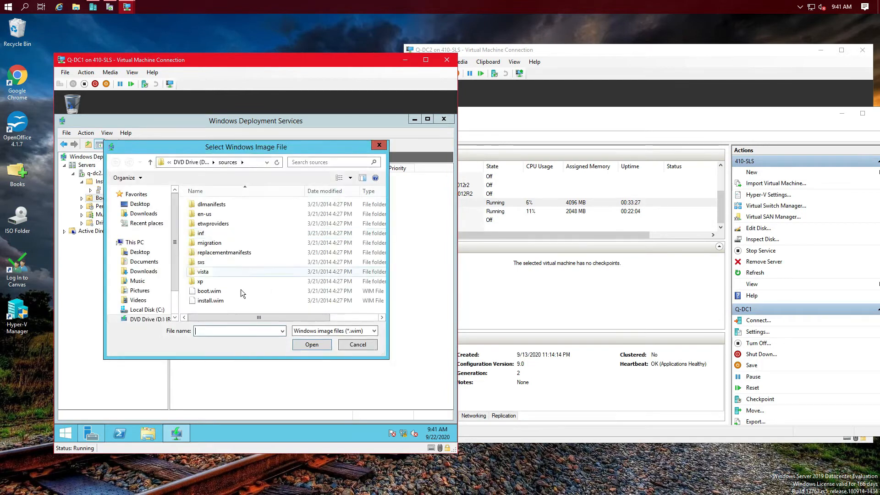
pyautogui.scroll(-1, 176, 280)
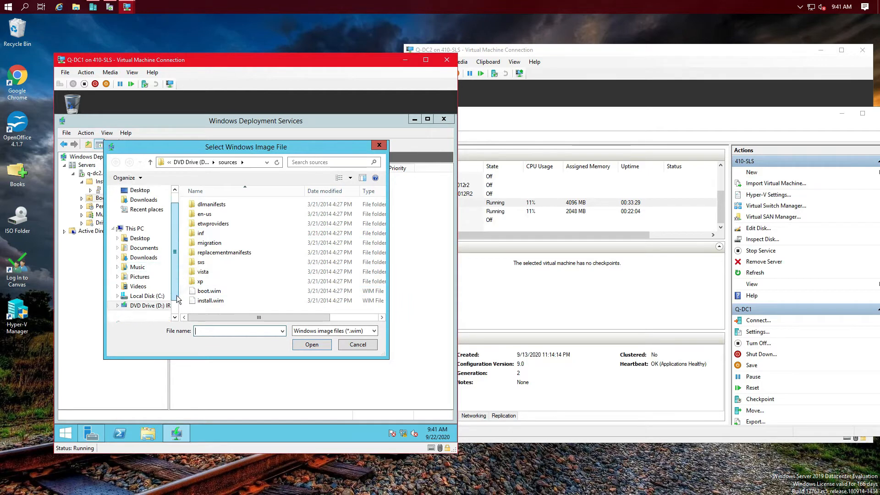
pyautogui.click(139, 297)
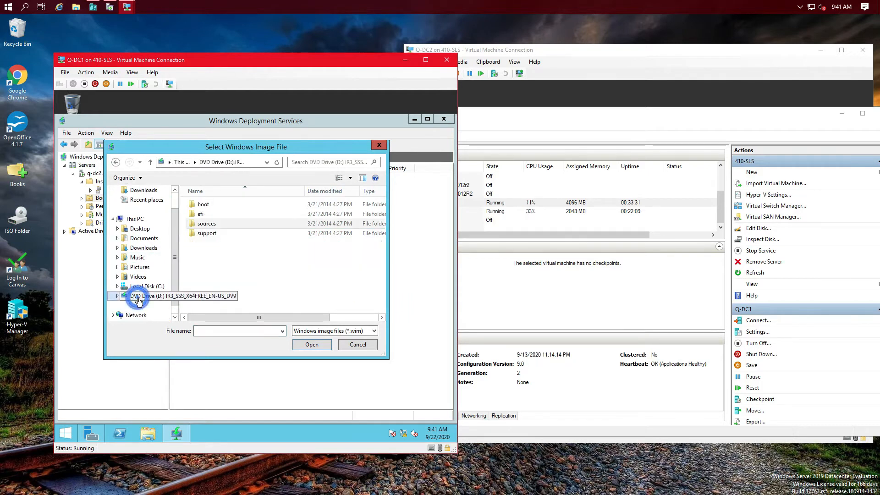
pyautogui.doubleClick(206, 225)
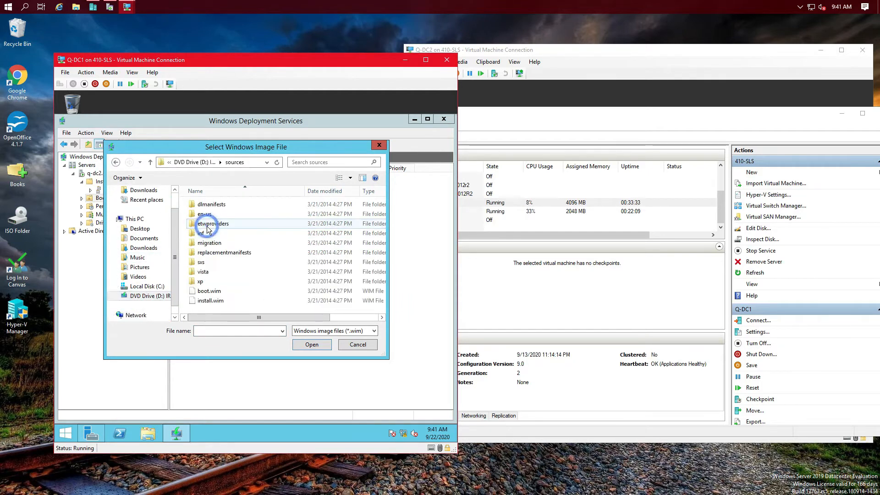
pyautogui.click(204, 293)
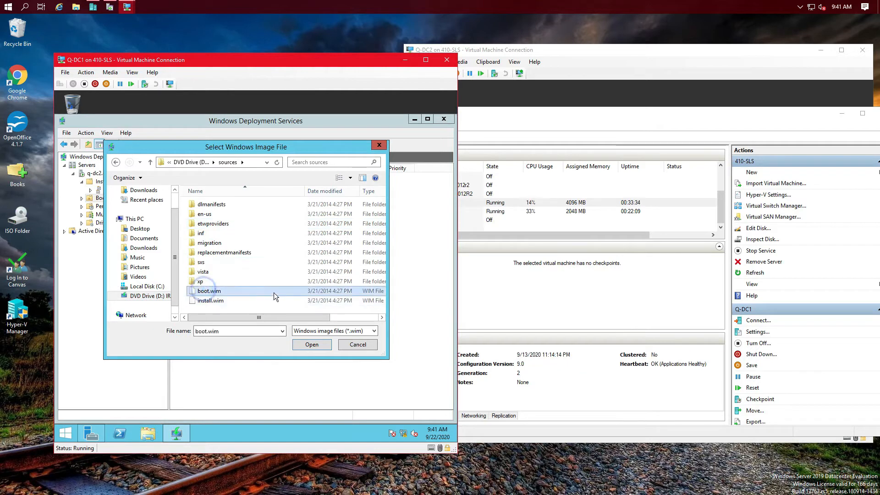
pyautogui.click(316, 345)
pyautogui.click(321, 345)
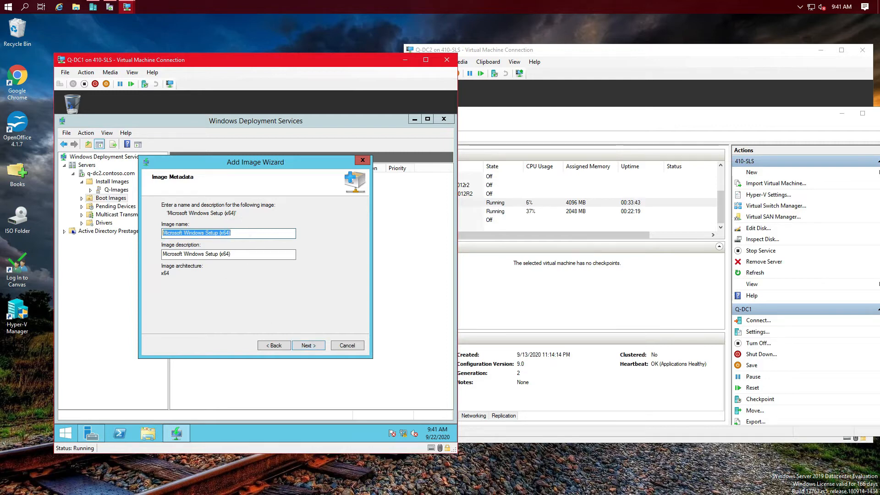
# Step: Name the boot image '2012 R2 Boot image' and finish adding it to the server
pyautogui.write('2012 RT')
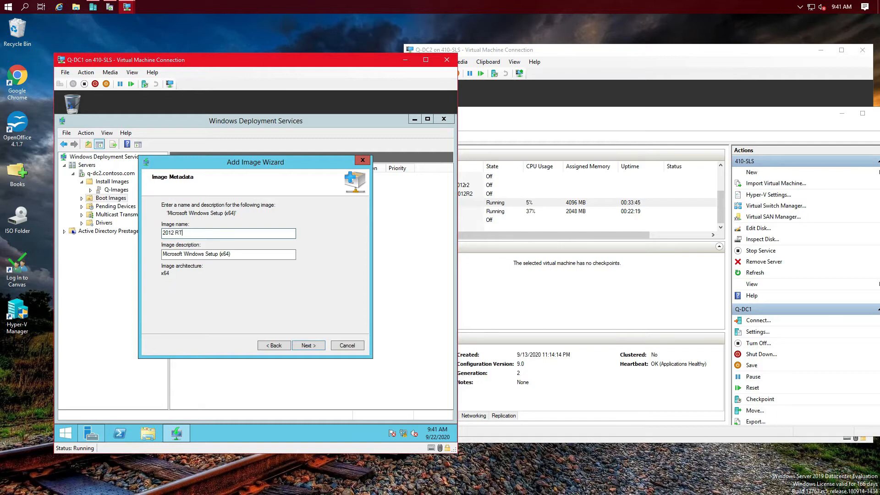
pyautogui.press('BackSpace')
pyautogui.write('2 b')
pyautogui.press('BackSpace')
pyautogui.write('Boot image')
pyautogui.click(310, 346)
pyautogui.click(307, 347)
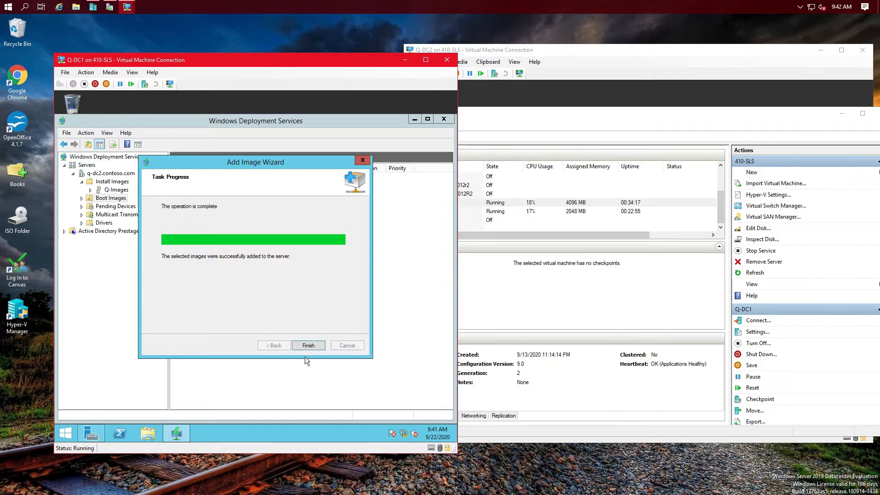
pyautogui.click(309, 346)
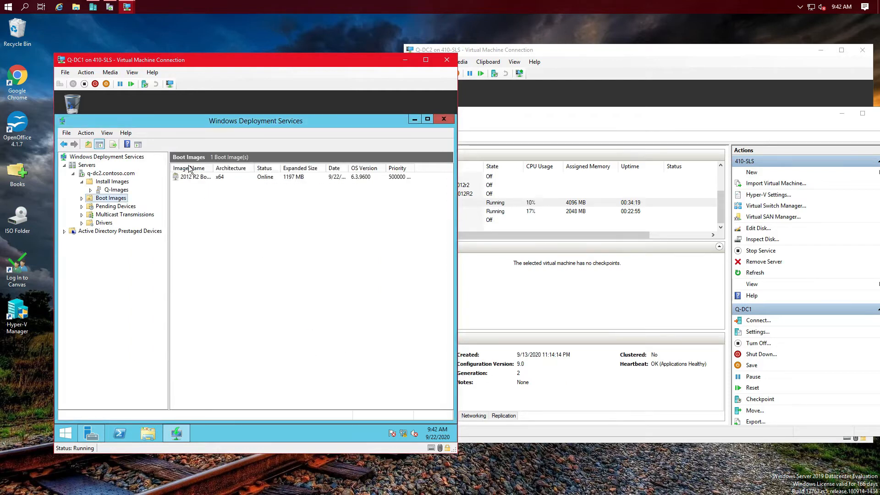
# Step: Check Install Images and Boot Images, collapse the server tree, and switch between the Q-DC2 and Q-DC1 windows
pyautogui.click(114, 182)
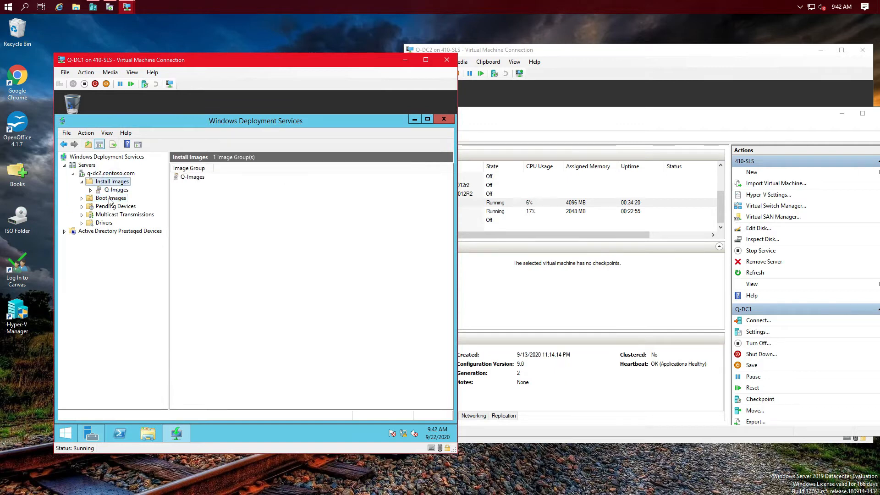
pyautogui.click(110, 200)
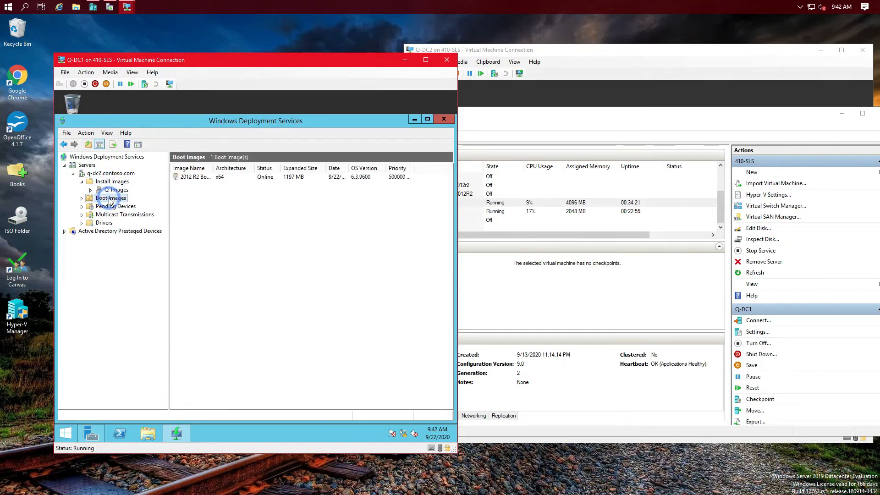
pyautogui.click(73, 174)
pyautogui.click(65, 165)
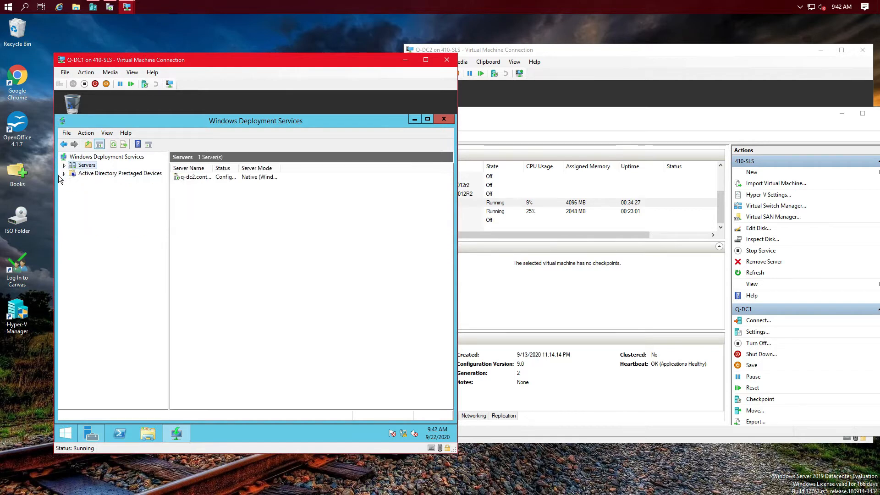
pyautogui.click(590, 59)
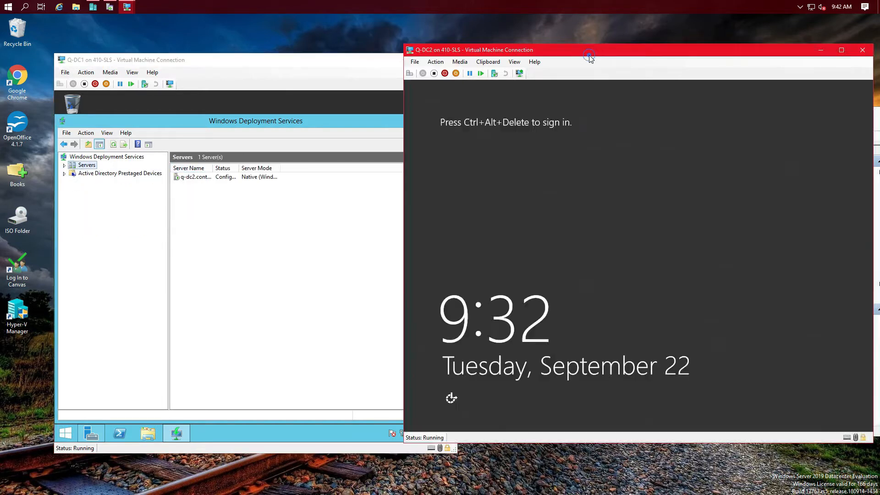
pyautogui.click(284, 136)
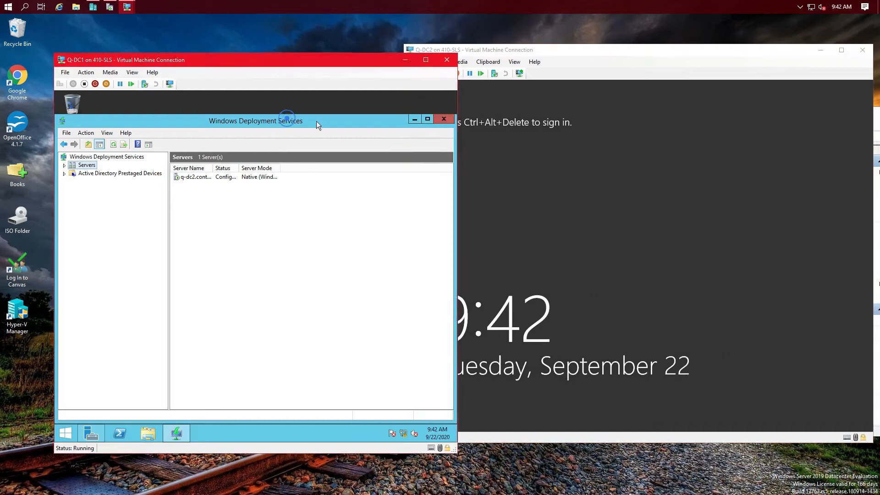
# Step: Minimize WDS, restore Server Manager, and open a remote PowerShell session on Q-DC2
pyautogui.click(413, 120)
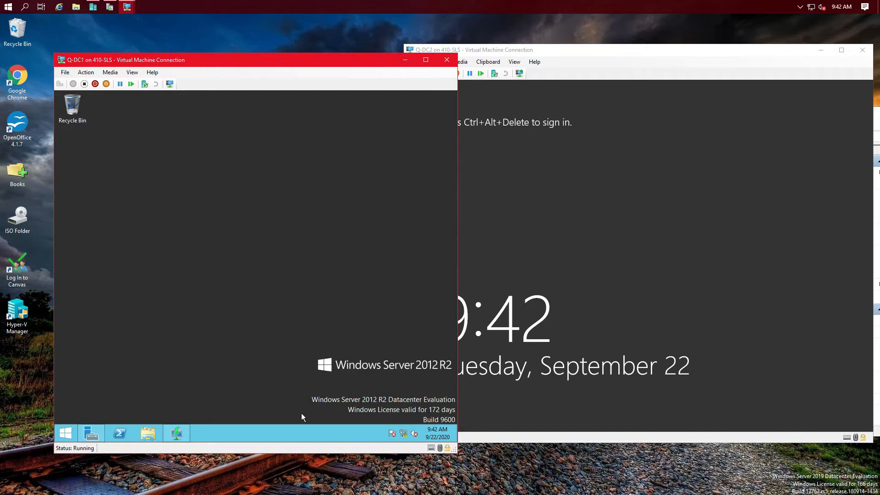
pyautogui.click(92, 433)
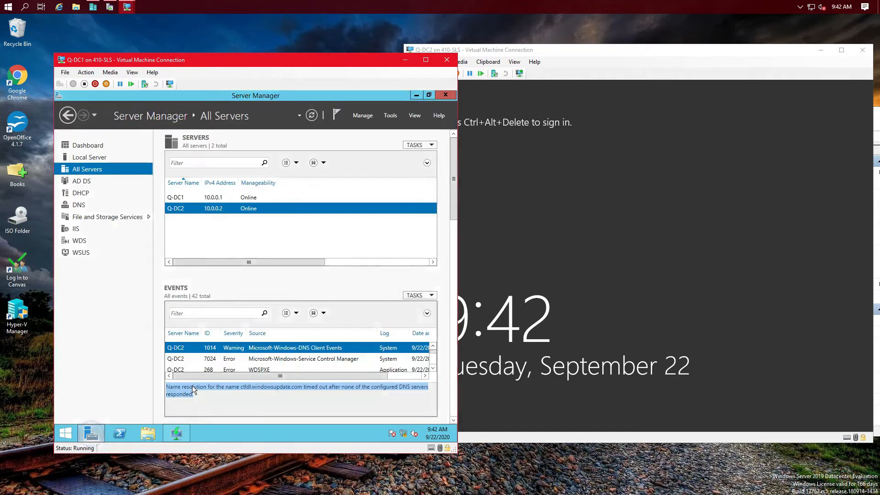
pyautogui.rightClick(177, 208)
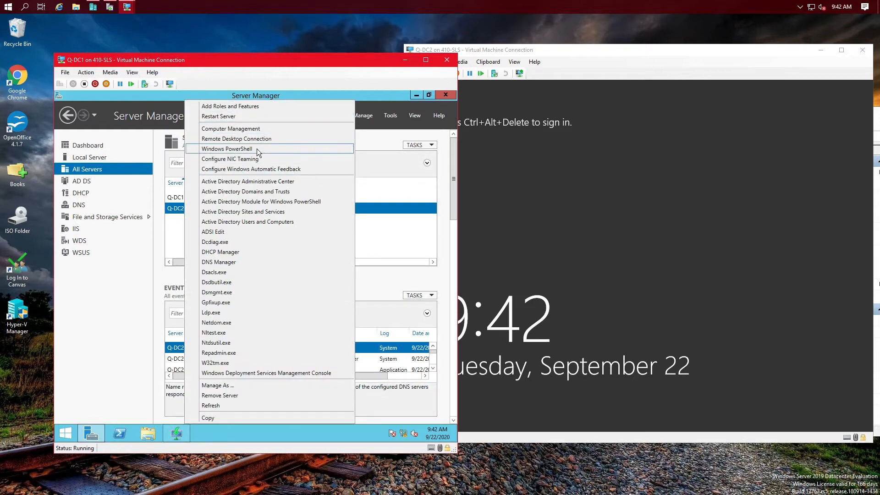
pyautogui.click(241, 151)
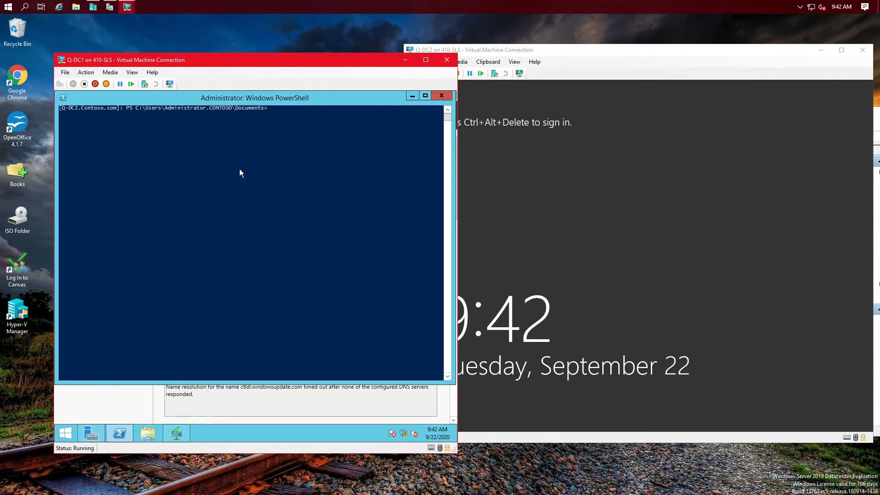
# Step: Run shutdown /s on Q-DC2, watch it power down, then close the PowerShell console
pyautogui.write('shutdow /s')
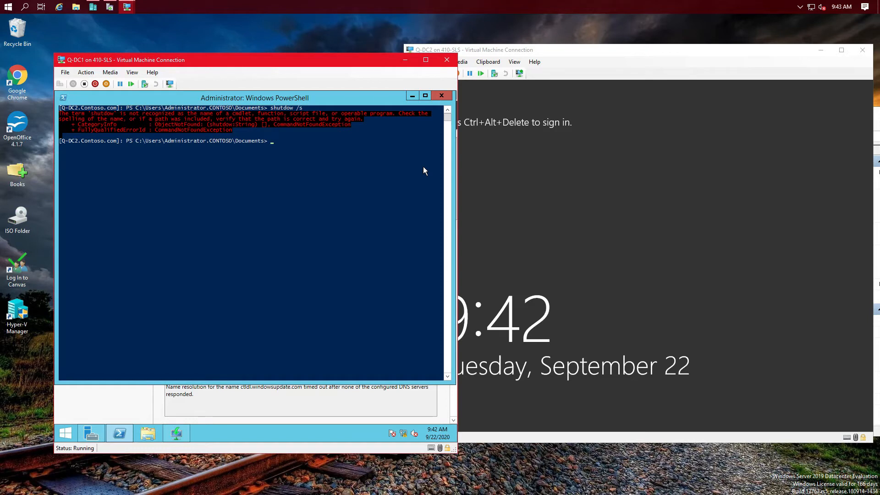
pyautogui.press('Up')
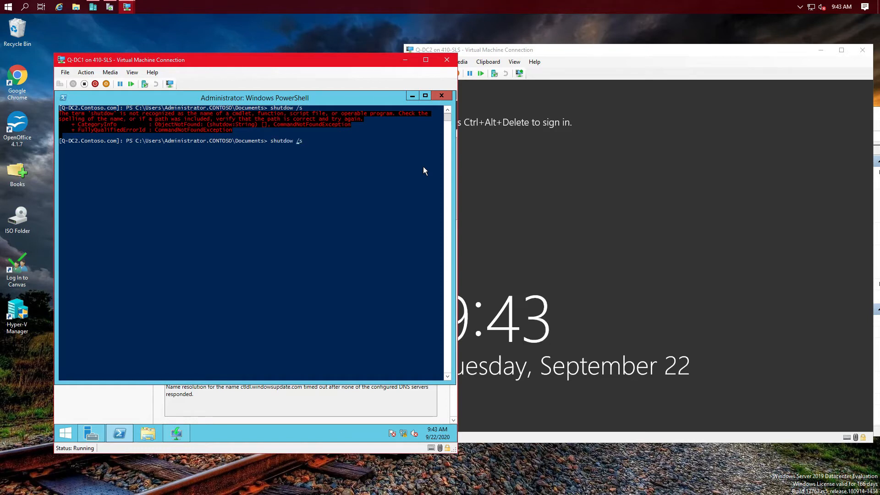
pyautogui.write('n')
pyautogui.press('Return')
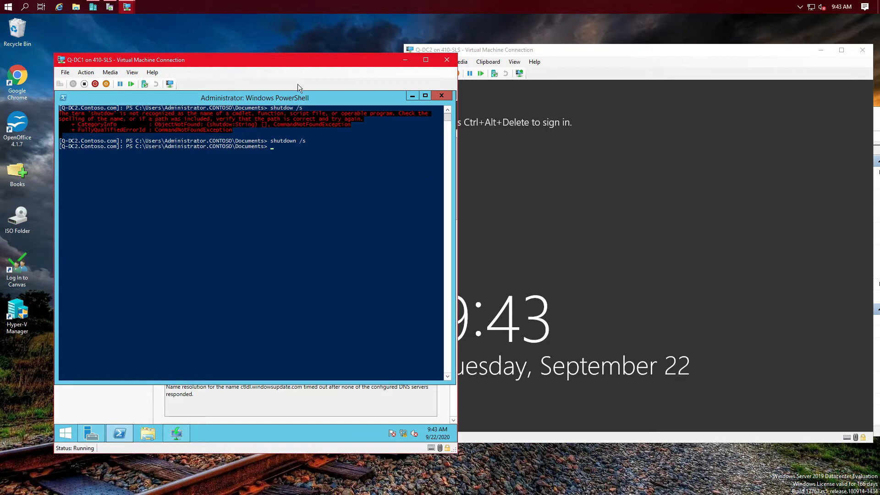
pyautogui.click(604, 53)
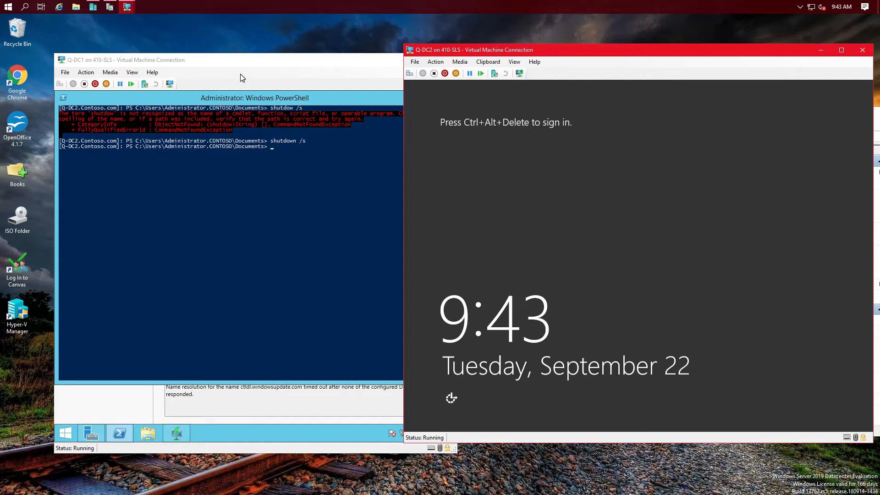
pyautogui.click(344, 99)
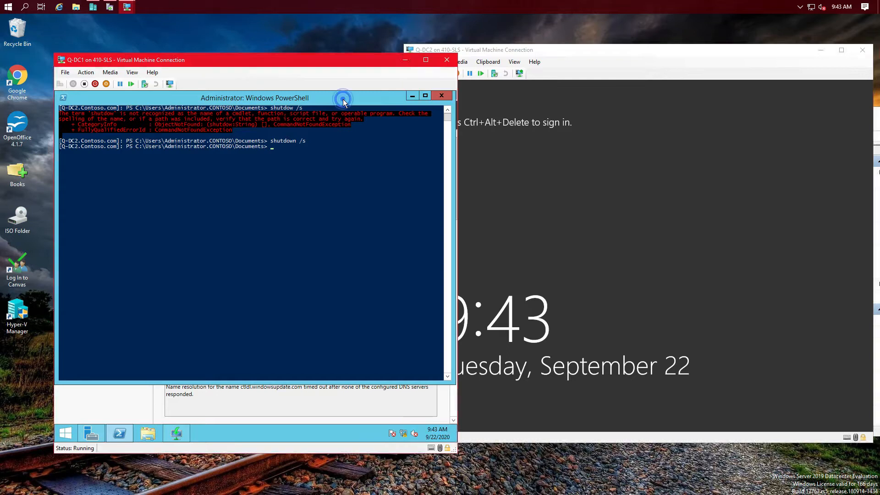
pyautogui.click(444, 94)
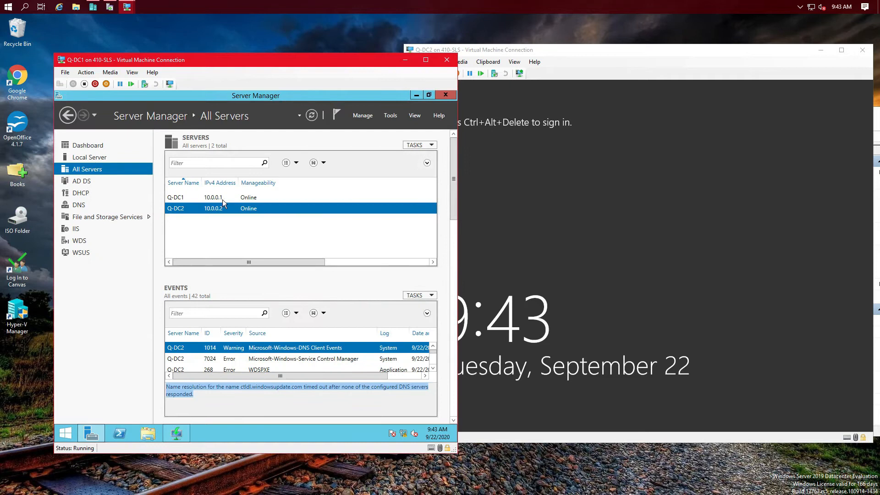
# Step: Connect Q-DC2's existing network adapter to the External Virtual Switch and apply the change
pyautogui.click(616, 50)
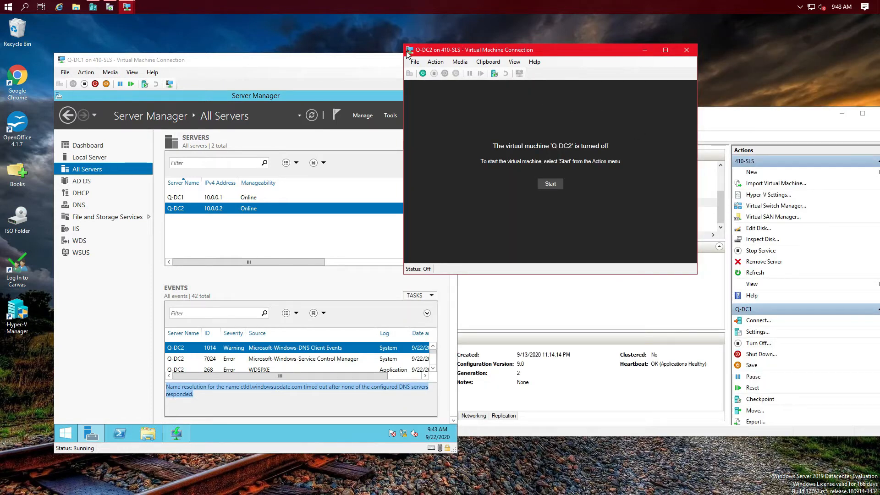
pyautogui.click(414, 62)
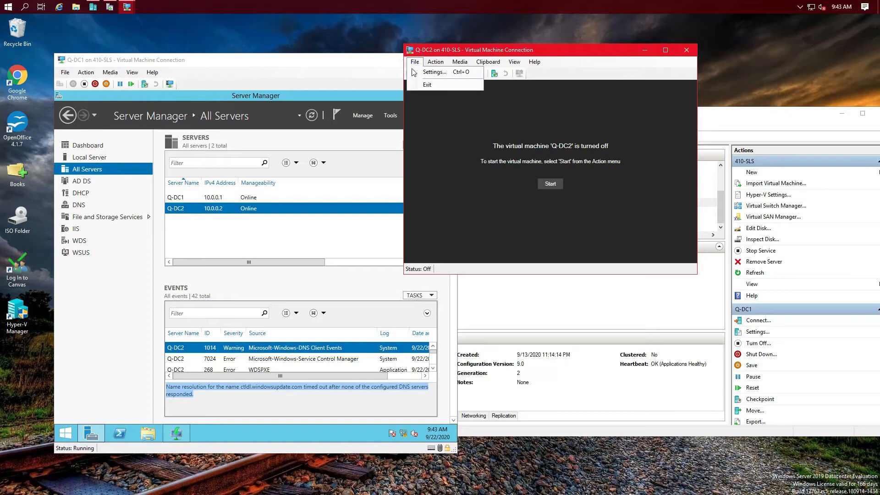
pyautogui.click(433, 74)
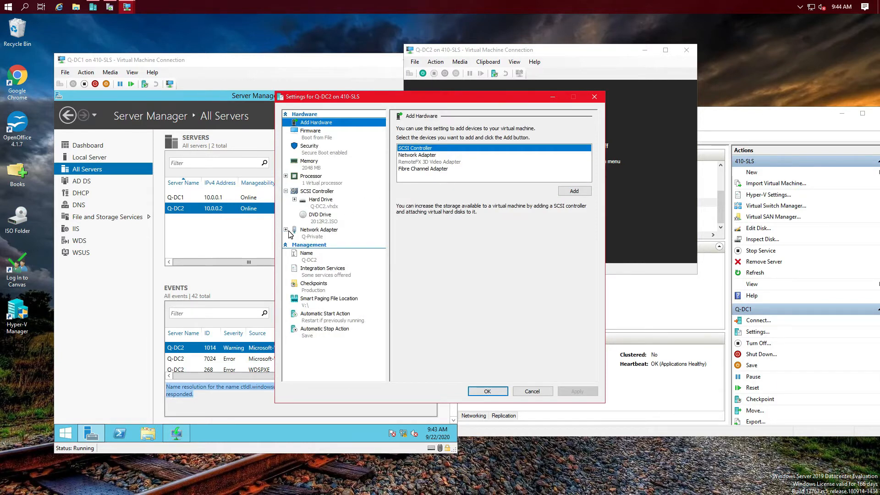
pyautogui.click(316, 231)
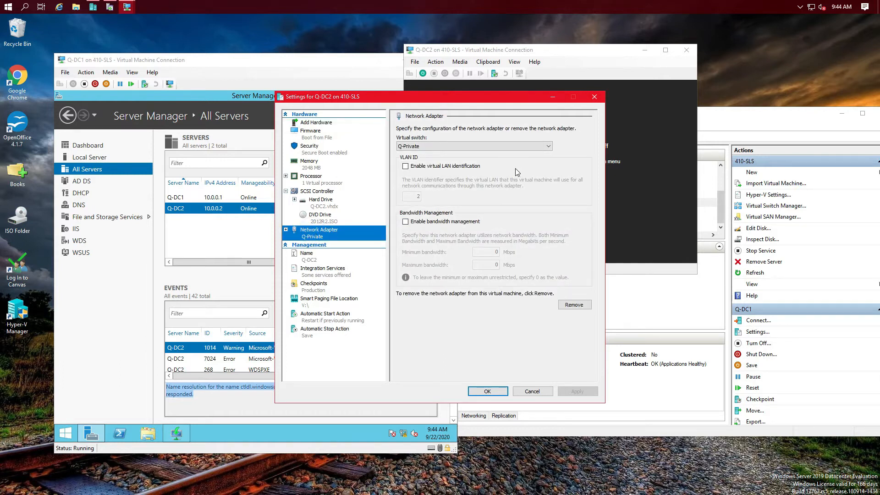
pyautogui.click(549, 146)
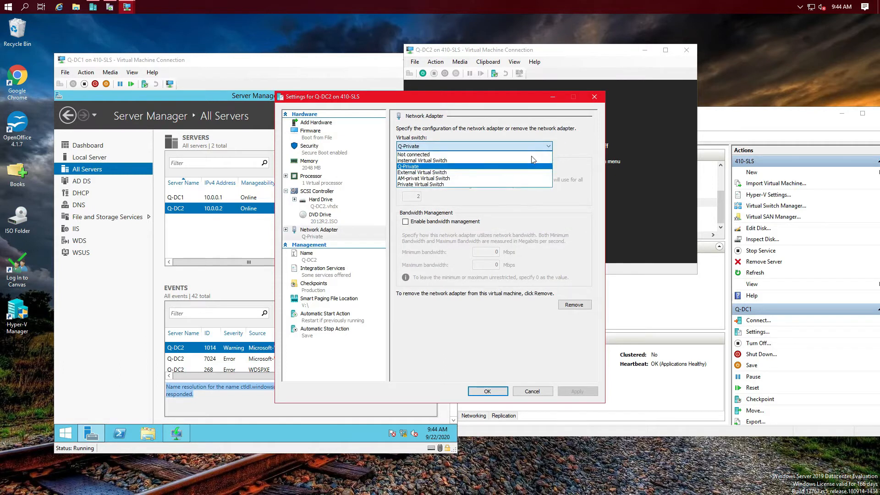
pyautogui.click(500, 173)
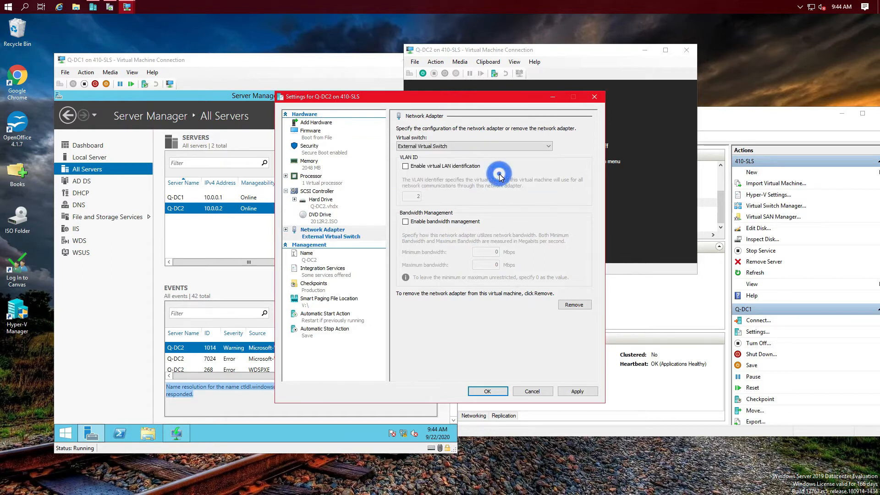
pyautogui.click(584, 395)
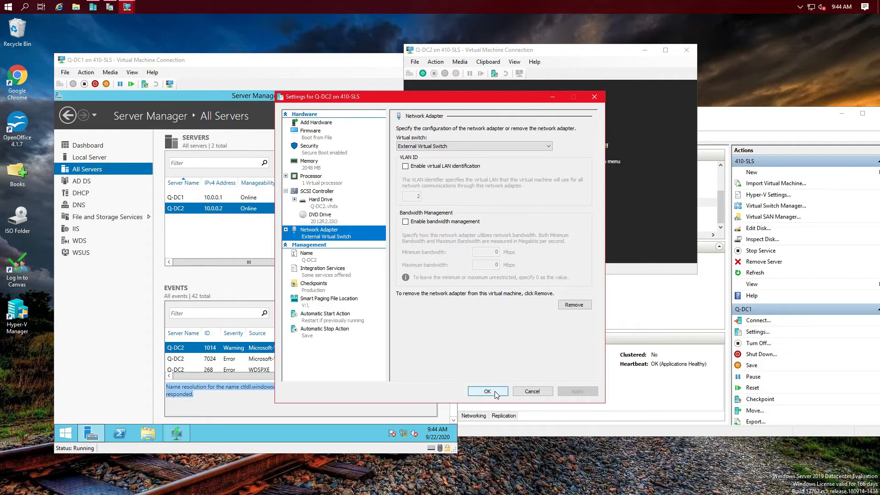
pyautogui.click(495, 393)
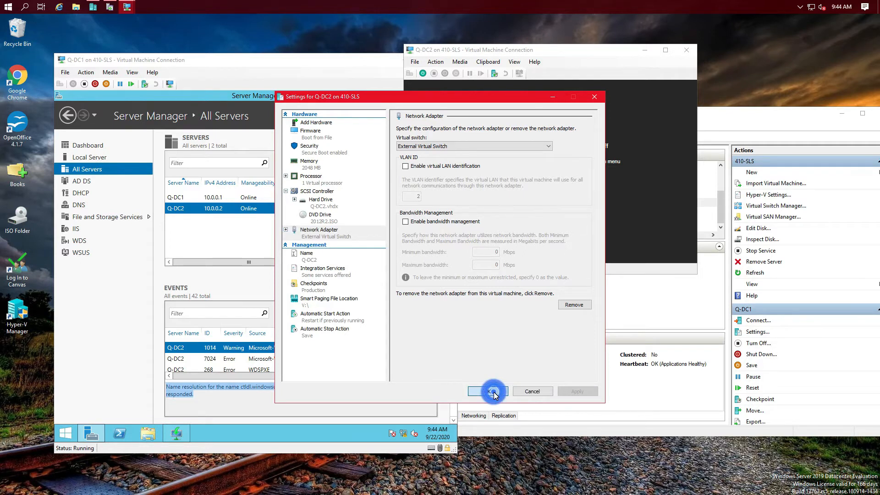
# Step: Add a second network adapter to Q-DC2 on the Q-Private switch and save the settings
pyautogui.click(414, 63)
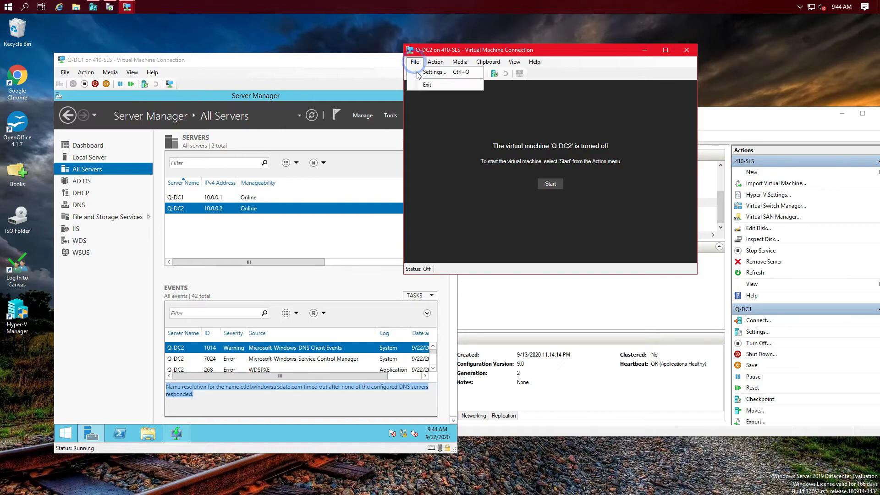
pyautogui.click(431, 72)
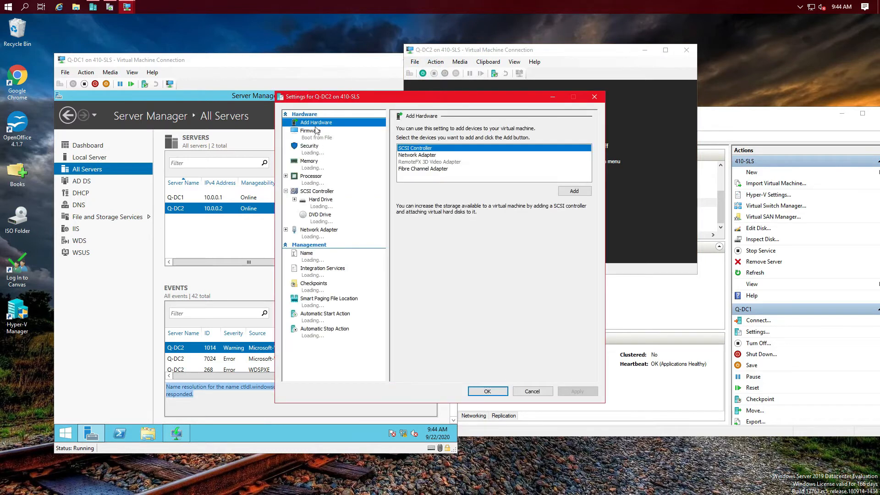
pyautogui.click(426, 156)
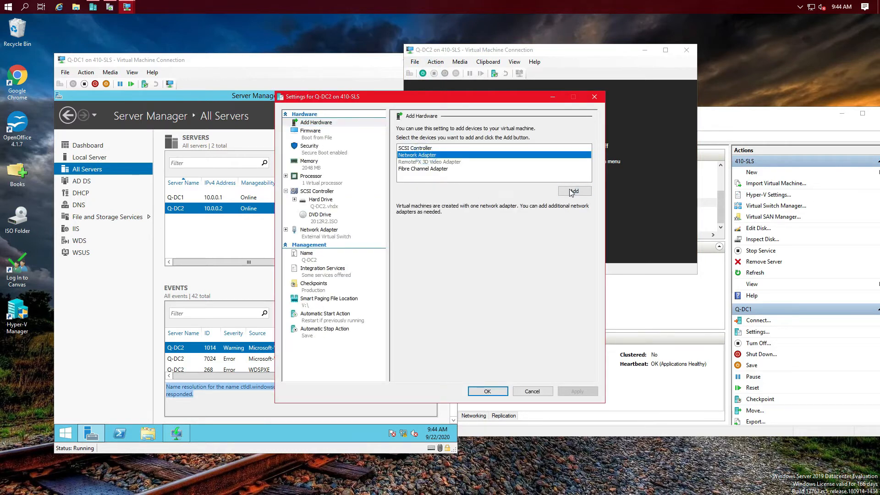
pyautogui.click(573, 191)
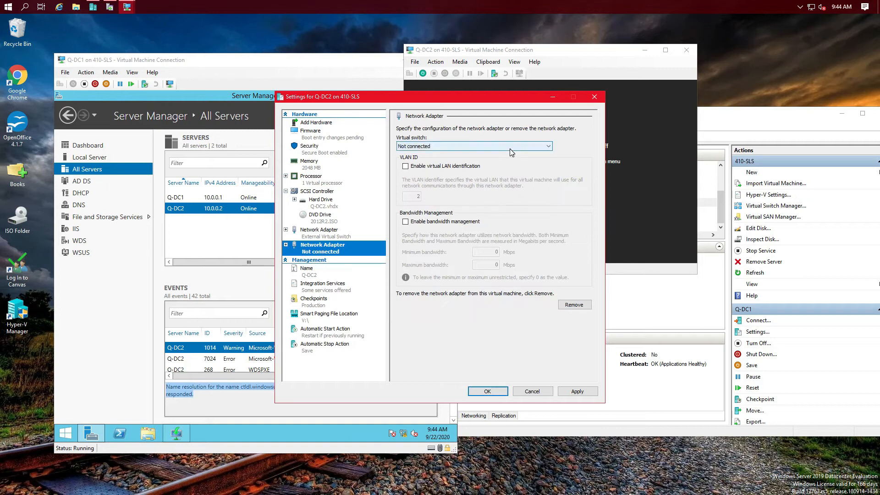
pyautogui.click(509, 149)
pyautogui.click(447, 172)
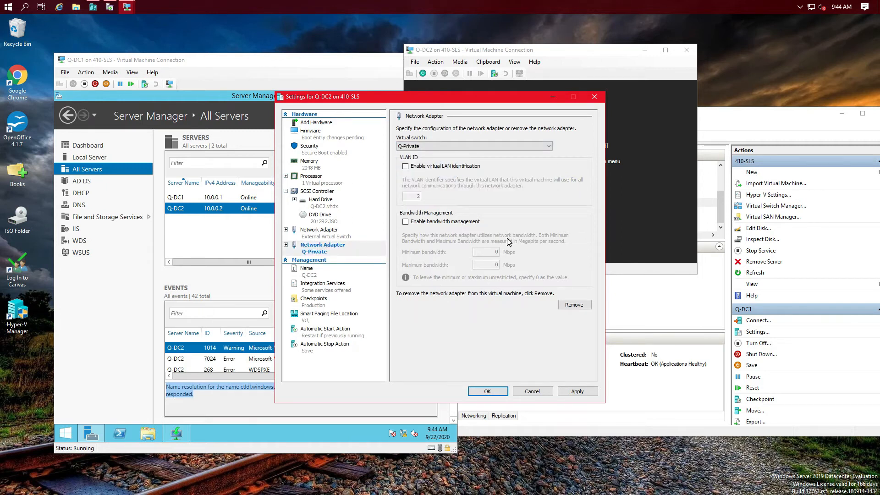
pyautogui.click(577, 392)
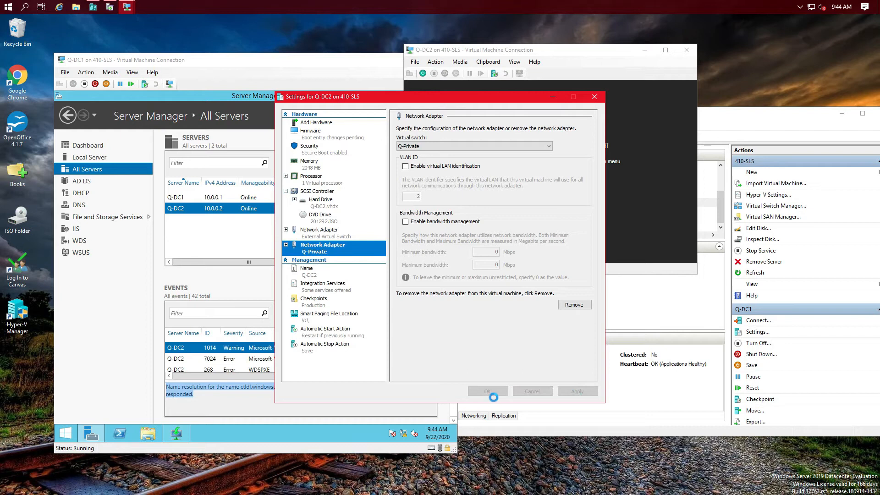
pyautogui.click(487, 390)
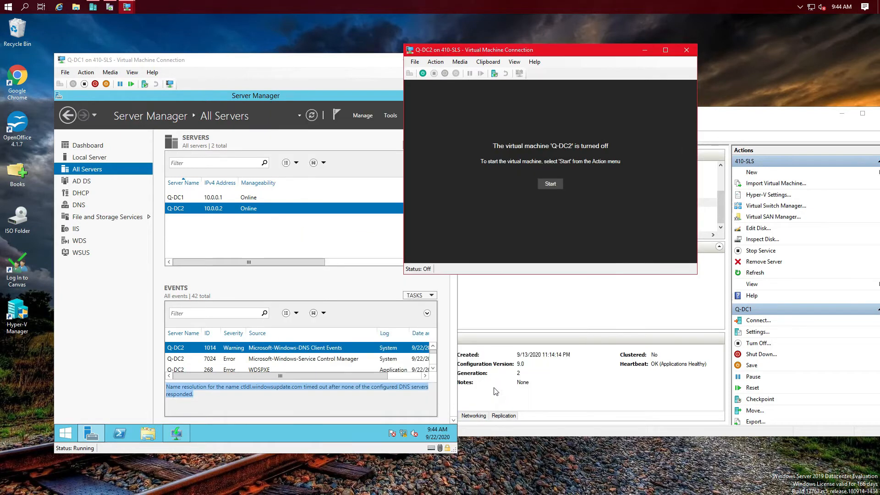
# Step: Start the Q-DC2 VM and let Windows Server 2012 R2 boot
pyautogui.click(551, 184)
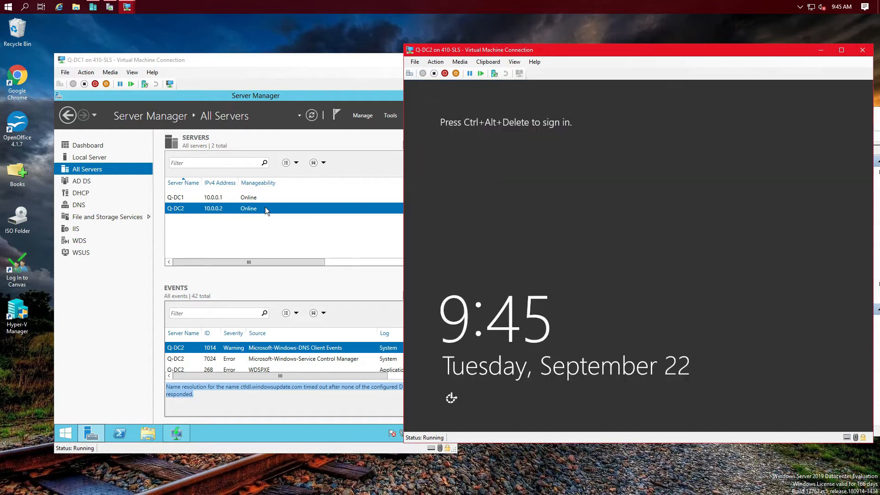
# Step: Open a remote PowerShell session to Q-DC2 from Q-DC1, then send Ctrl+Alt+Delete on Q-DC2's console
pyautogui.rightClick(264, 207)
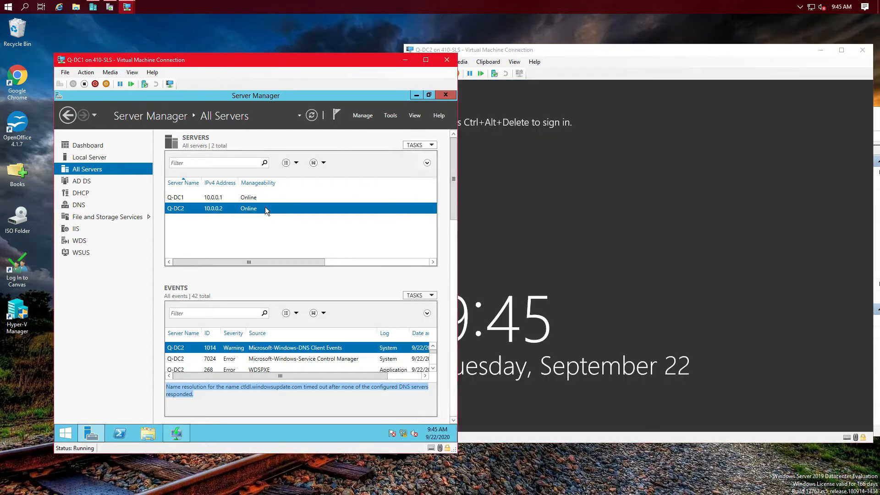
pyautogui.click(241, 210)
pyautogui.rightClick(241, 209)
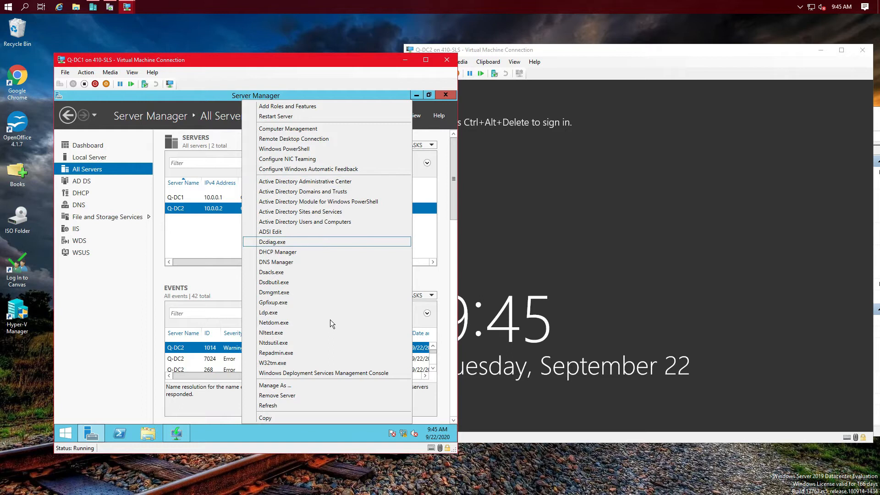
pyautogui.click(298, 151)
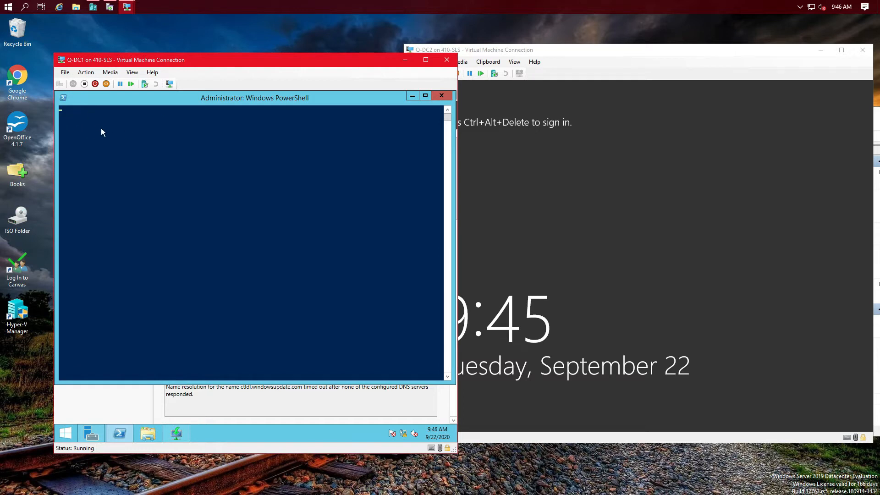
pyautogui.click(555, 50)
pyautogui.click(407, 75)
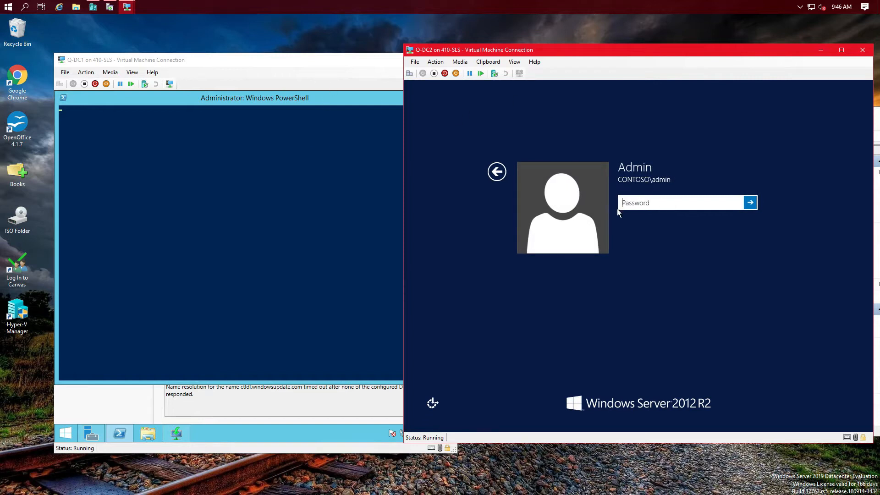
# Step: Sign in to Q-DC2 with the administrator password
pyautogui.click(628, 202)
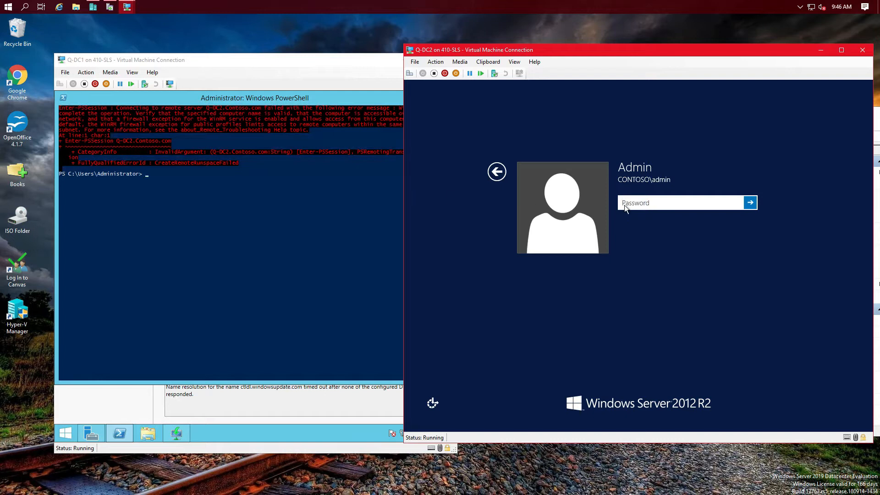
pyautogui.write('Pa$$w0rd')
pyautogui.press('Return')
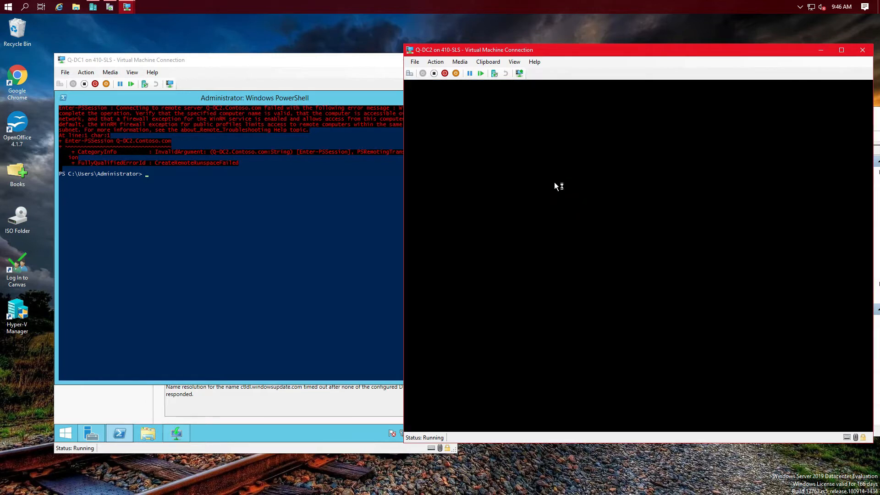
# Step: Run sconfig and open Network Settings, listing adapters 10.0.0.2 and 169.254.118.7
pyautogui.click(566, 190)
pyautogui.write('sconfig')
pyautogui.press('Return')
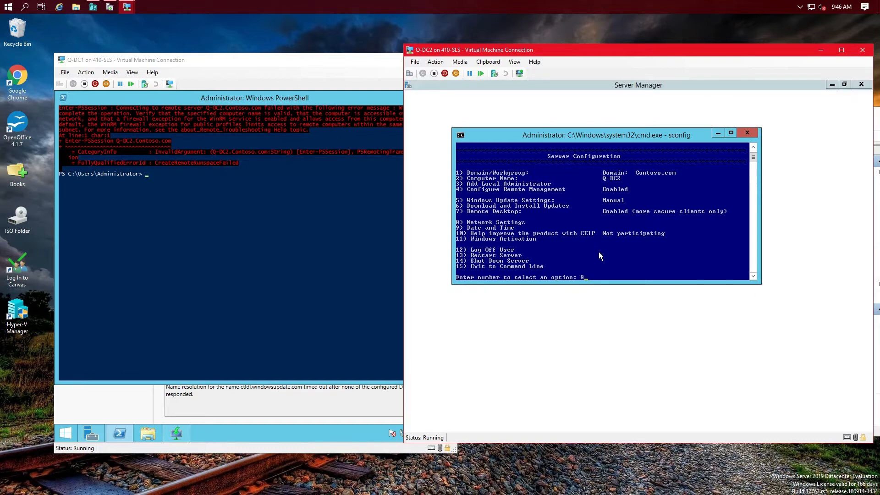
pyautogui.press('Return')
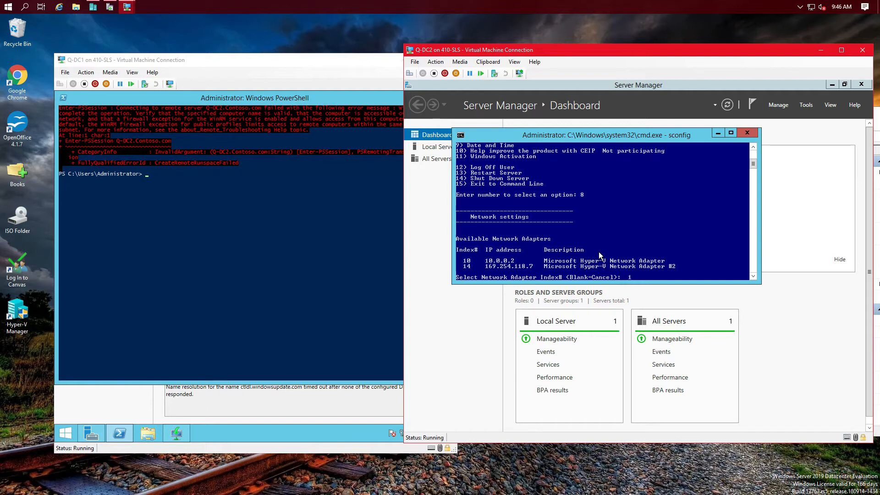
# Step: Switch adapter index 10 from static 10.0.0.2 to DHCP, then return to sconfig's main menu
pyautogui.write('10')
pyautogui.press('Return')
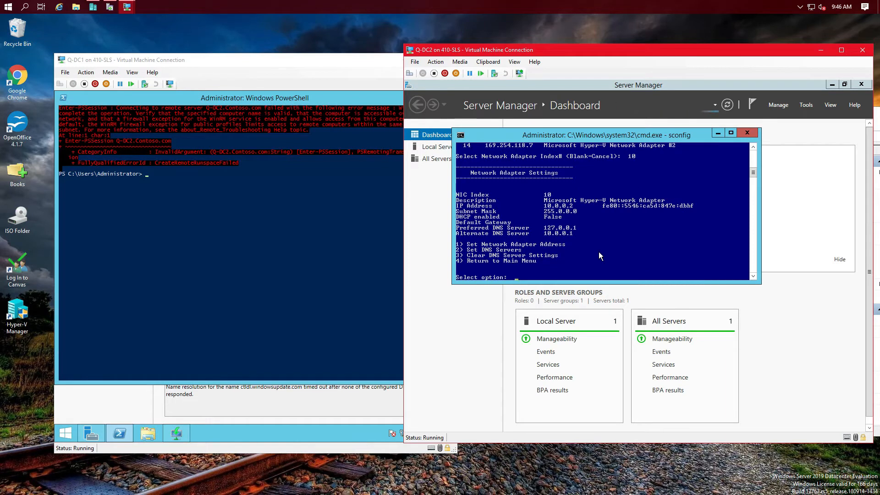
pyautogui.write('1')
pyautogui.press('Return')
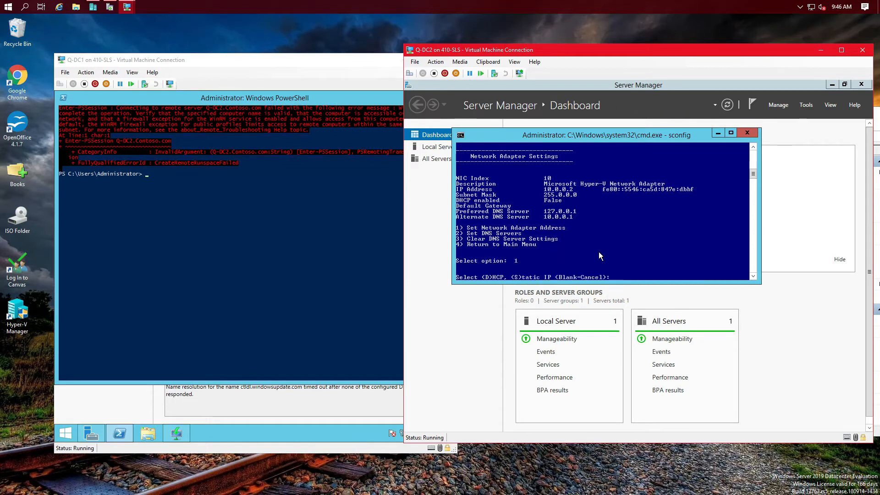
pyautogui.write('d')
pyautogui.press('Return')
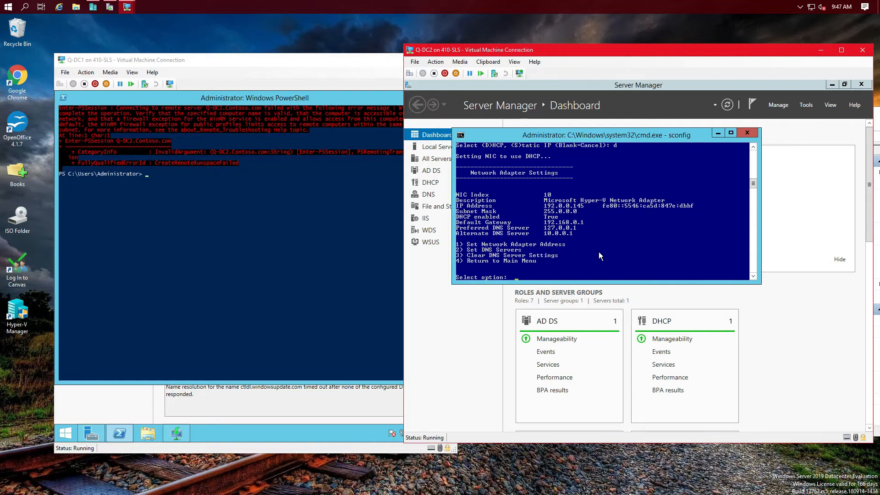
pyautogui.write('4')
pyautogui.press('Return')
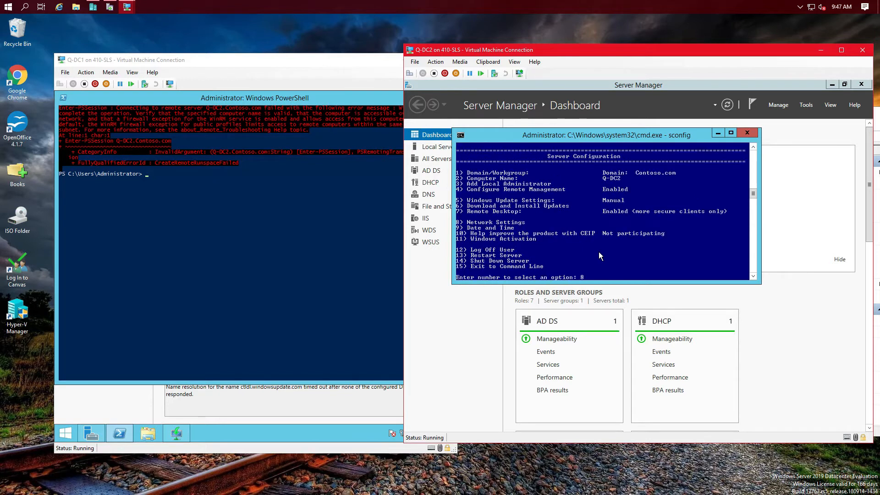
# Step: Set adapter index 14 to static 10.0.0.2 with the default 255.0.0.0 mask and no gateway
pyautogui.write('8')
pyautogui.press('Return')
pyautogui.write('14')
pyautogui.press('Return')
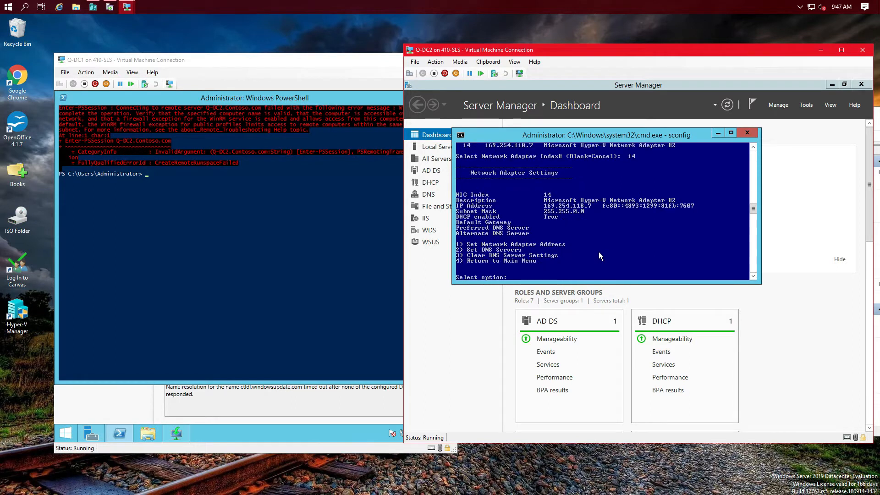
pyautogui.write('1')
pyautogui.press('Return')
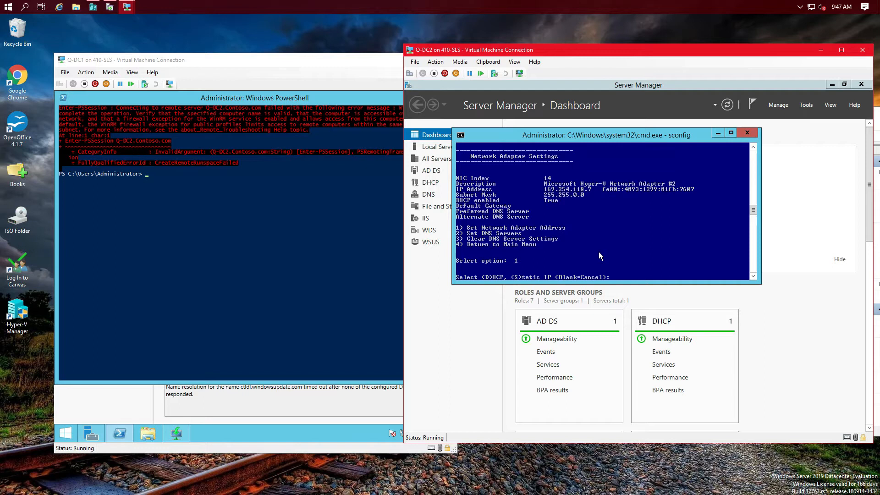
pyautogui.write('s')
pyautogui.press('Return')
pyautogui.write('10.0.0.')
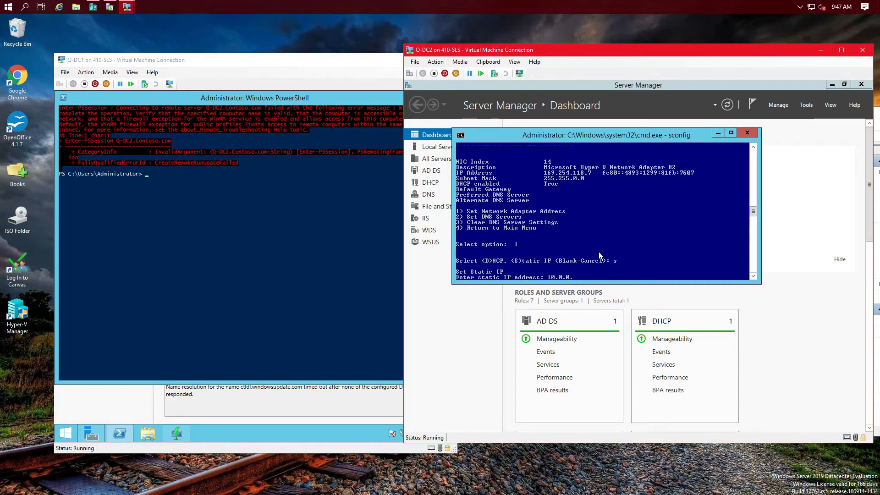
pyautogui.write('2')
pyautogui.press('Return')
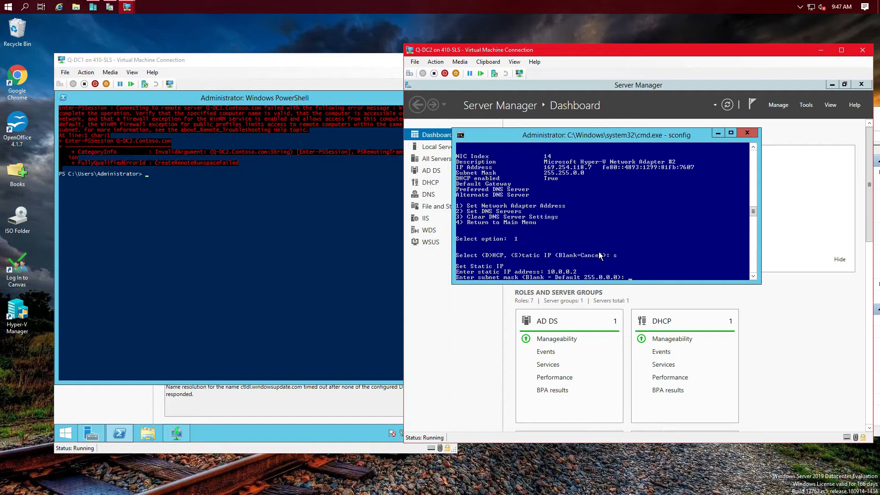
pyautogui.press('Return')
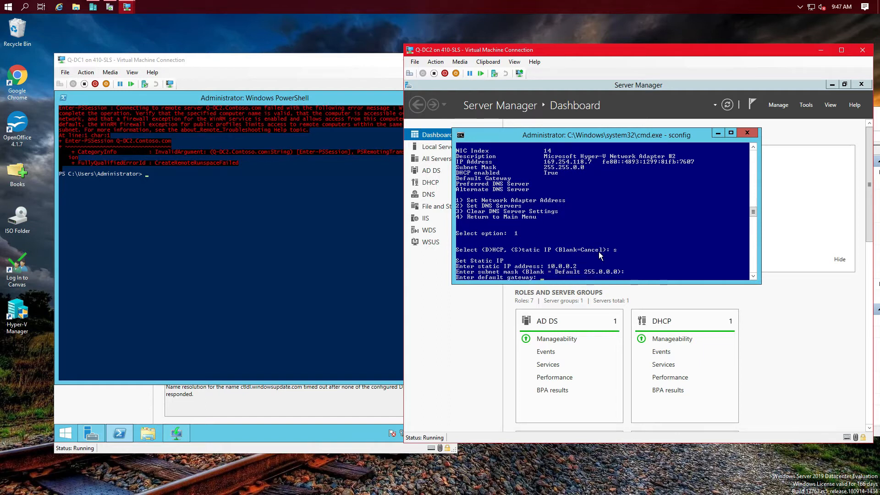
pyautogui.press('Return')
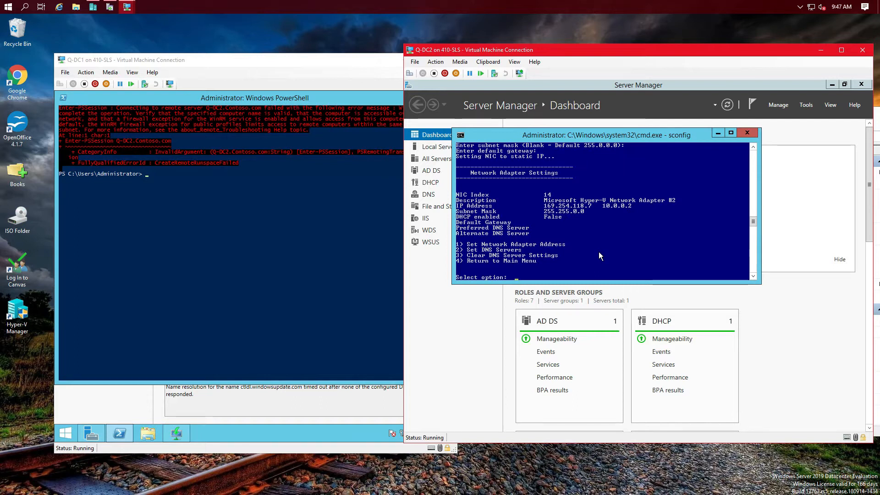
# Step: Open adapter 14's DNS settings and set 127.0.0.1 as the preferred DNS server
pyautogui.write('21')
pyautogui.press('Return')
pyautogui.write('2')
pyautogui.press('Return')
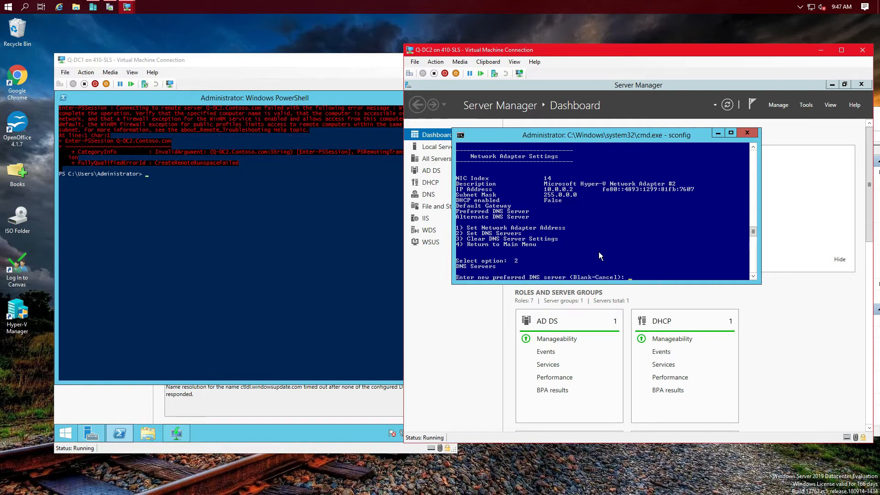
pyautogui.write('107.0.0.')
pyautogui.press('Return')
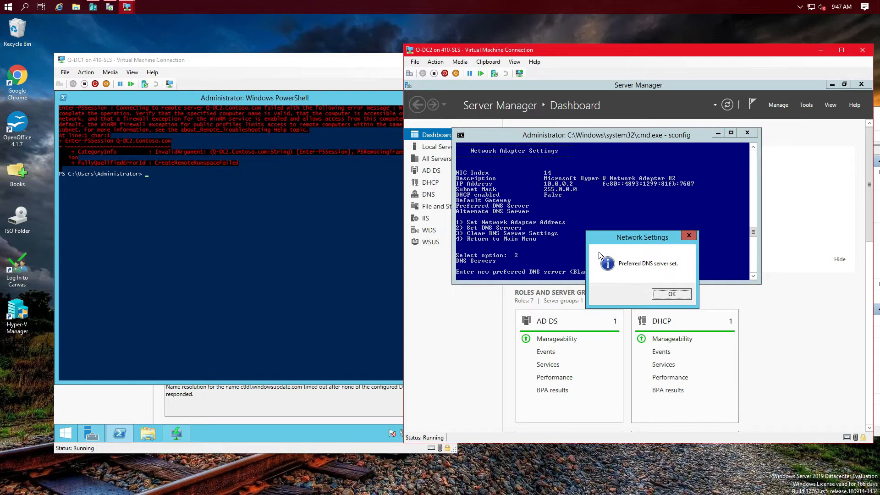
pyautogui.press('Return')
# Step: Set 10.0.0.1 as the alternate DNS server and return to sconfig's main menu
pyautogui.write('10/')
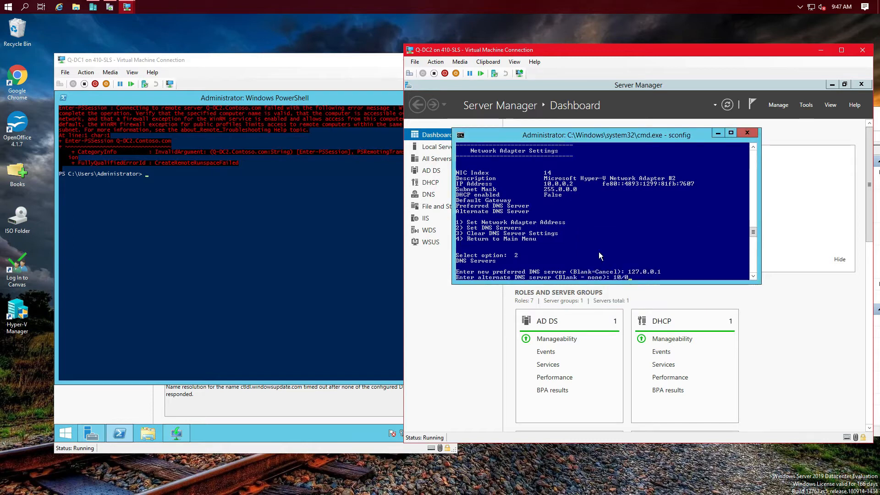
pyautogui.write('0.0.0.')
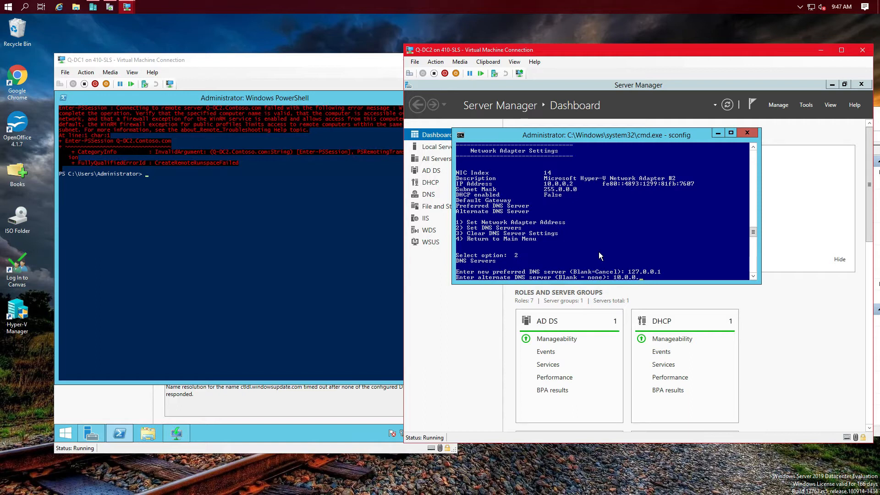
pyautogui.write('1')
pyautogui.press('Return')
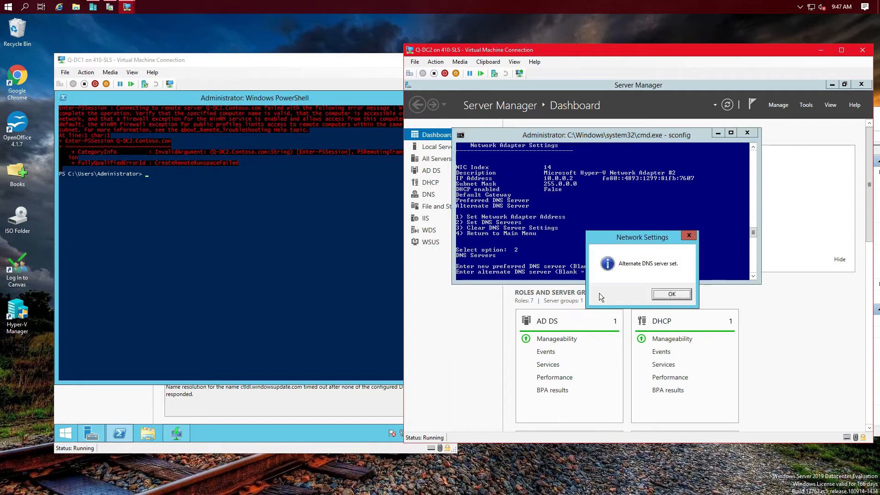
pyautogui.click(663, 297)
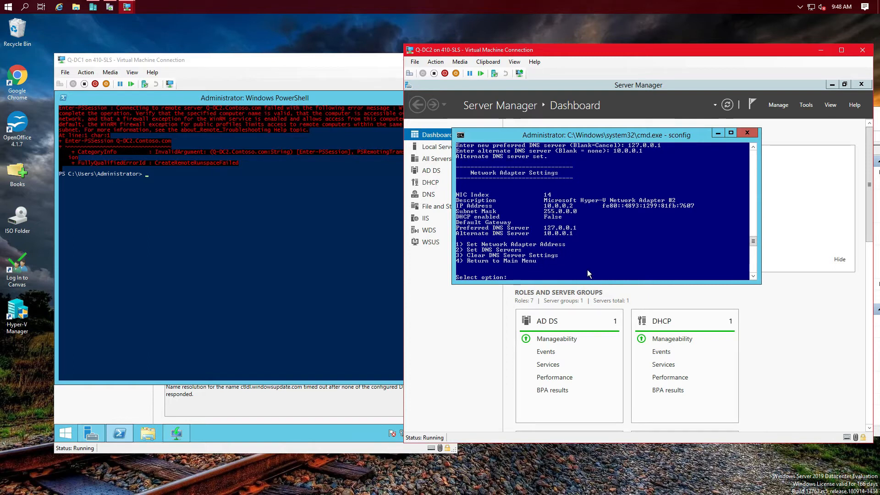
pyautogui.write('4')
pyautogui.press('Return')
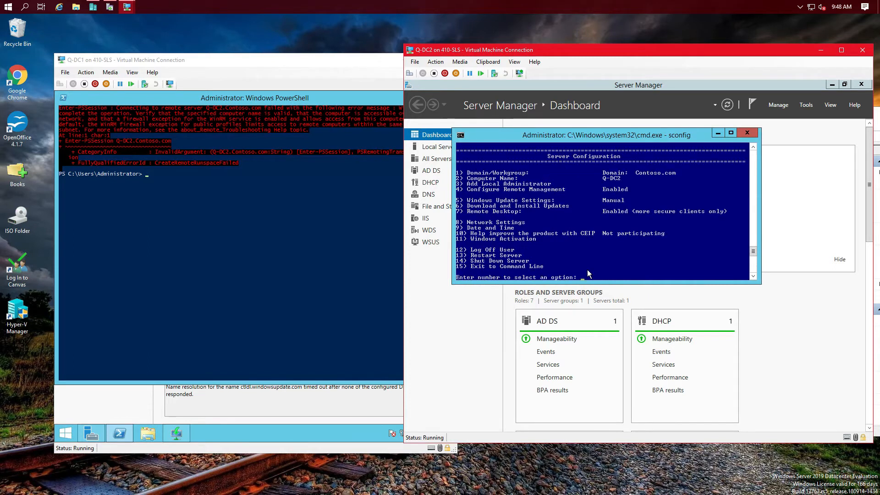
# Step: On Q-DC1, close PowerShell and refresh the All Servers list twice
pyautogui.click(282, 97)
pyautogui.click(447, 93)
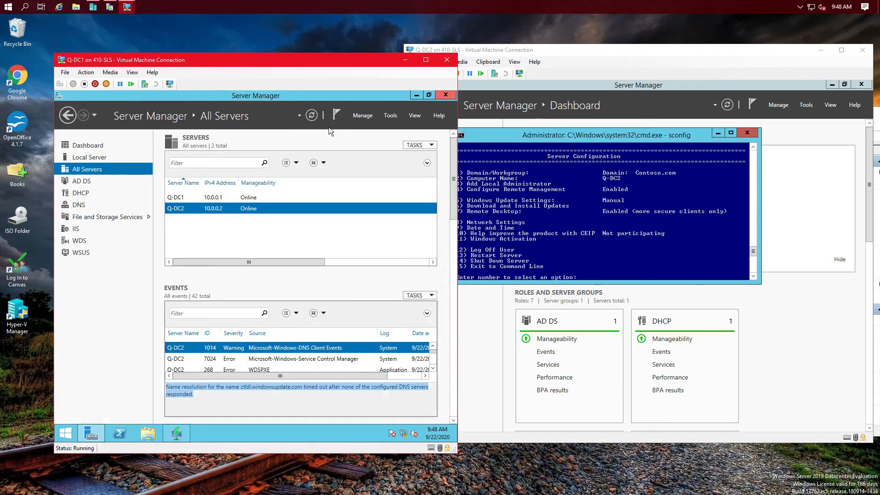
pyautogui.click(312, 116)
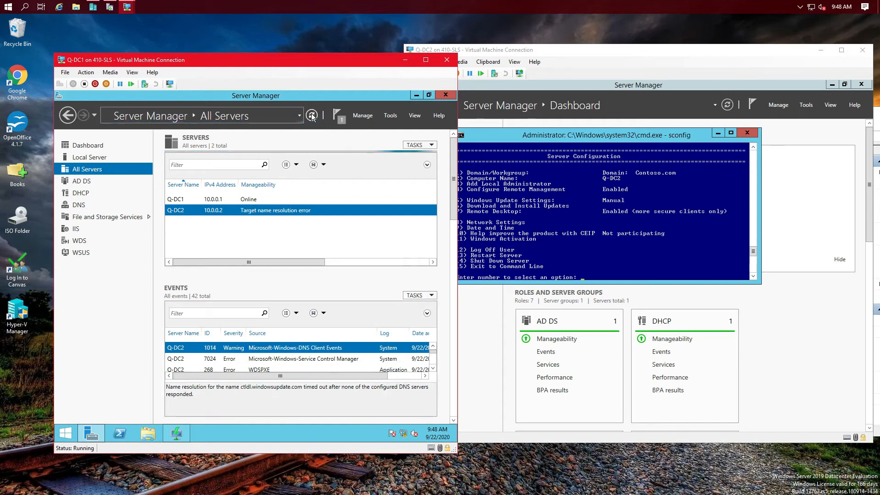
pyautogui.click(312, 115)
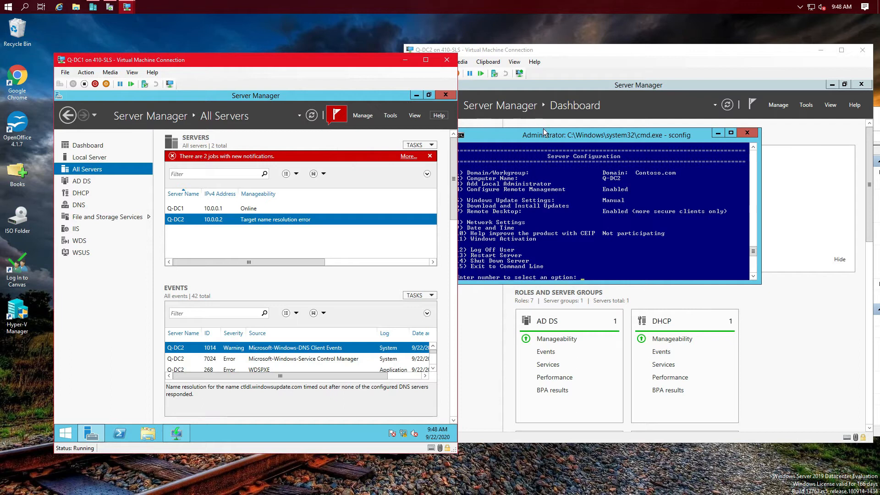
# Step: On Q-DC2, close sconfig and open Local Server's Ethernet adapter network settings
pyautogui.click(551, 136)
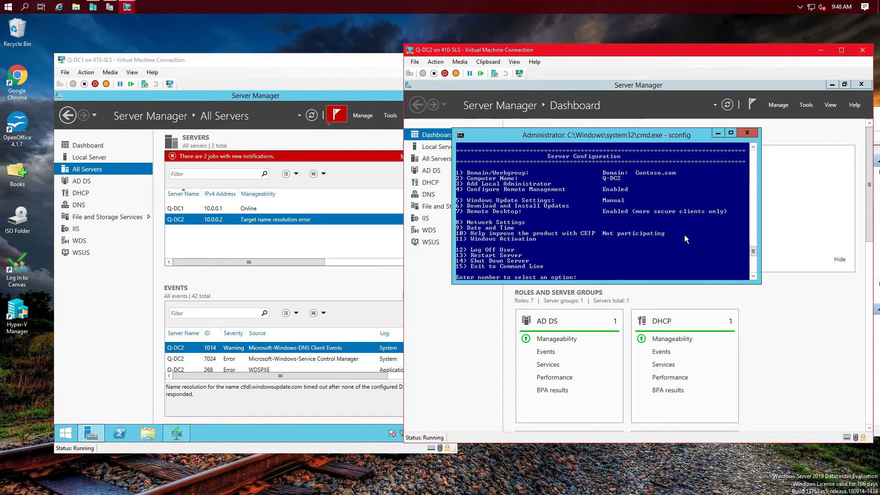
pyautogui.click(747, 133)
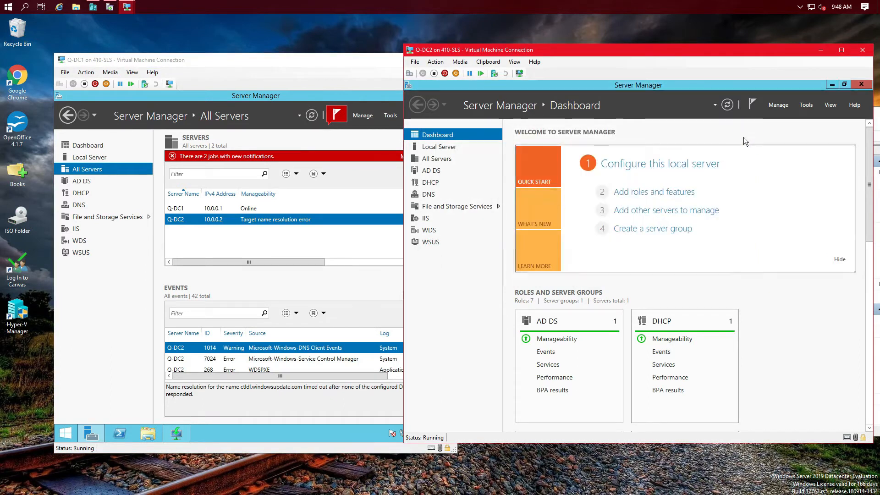
pyautogui.click(443, 150)
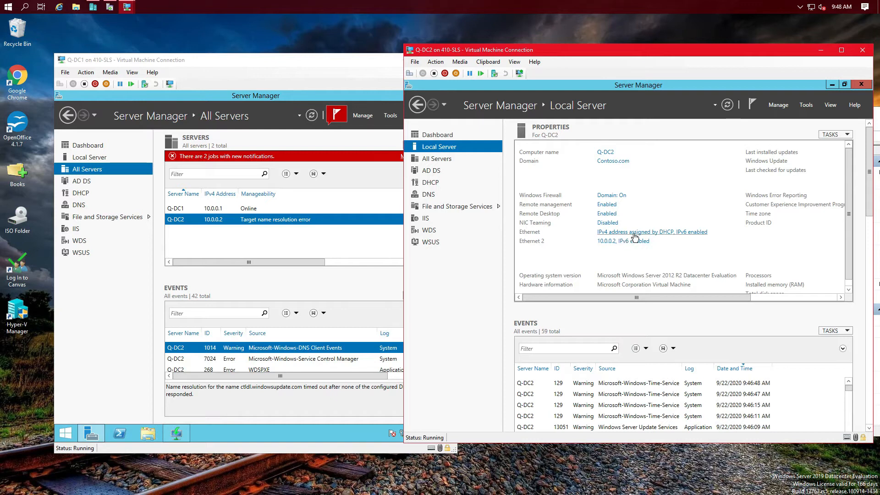
pyautogui.click(631, 233)
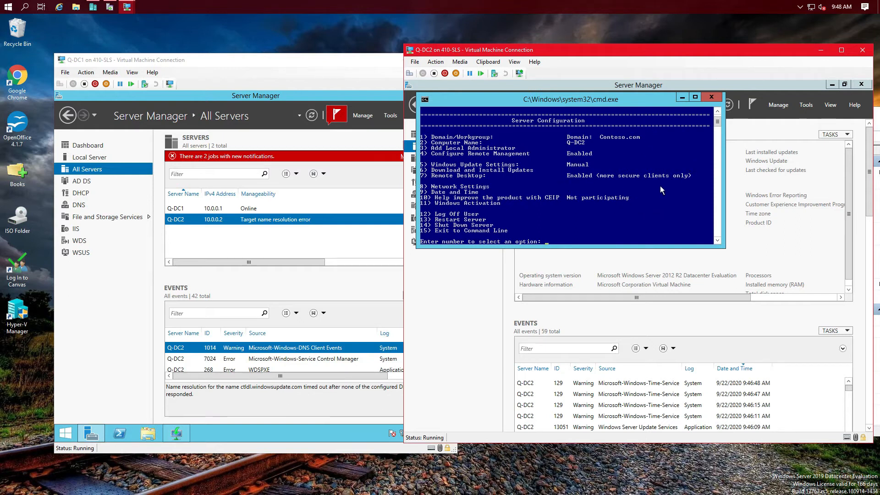
# Step: Restart Q-DC2 from sconfig, confirming Yes in the Restart dialog
pyautogui.write('3')
pyautogui.press('Return')
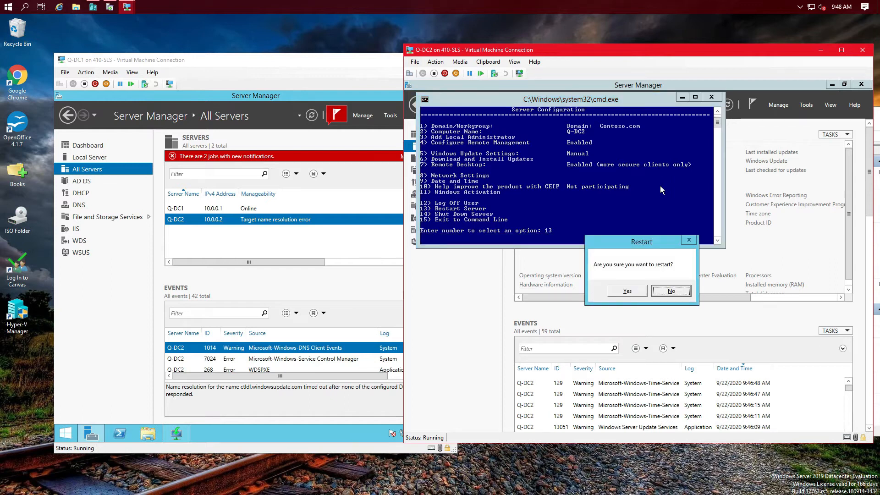
pyautogui.click(626, 290)
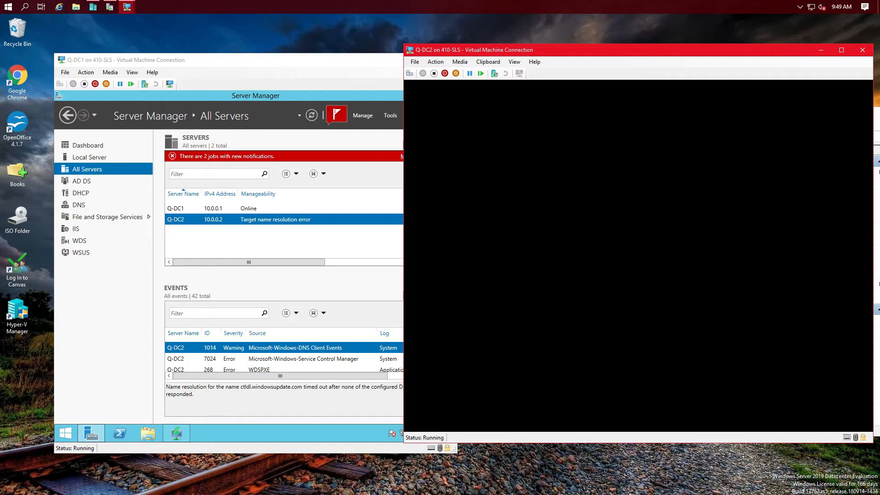
# Step: On Q-DC1, dismiss both Refresh failed notifications in Server Manager
pyautogui.click(292, 95)
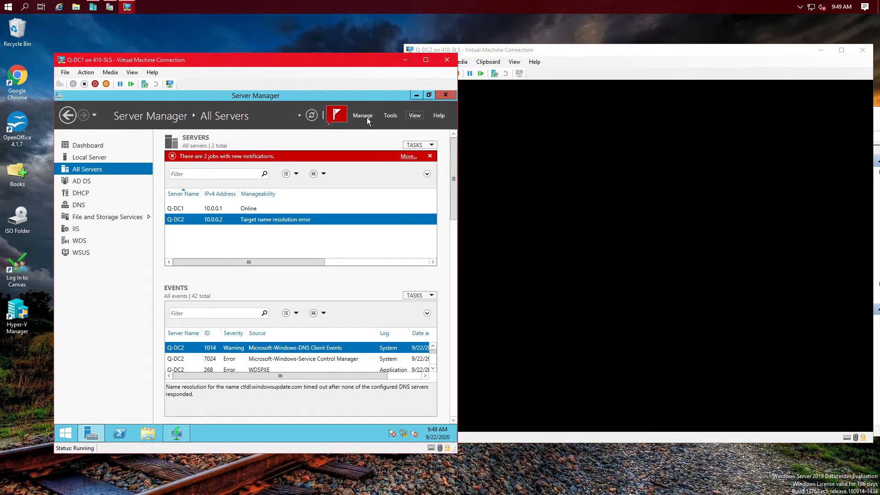
pyautogui.click(337, 115)
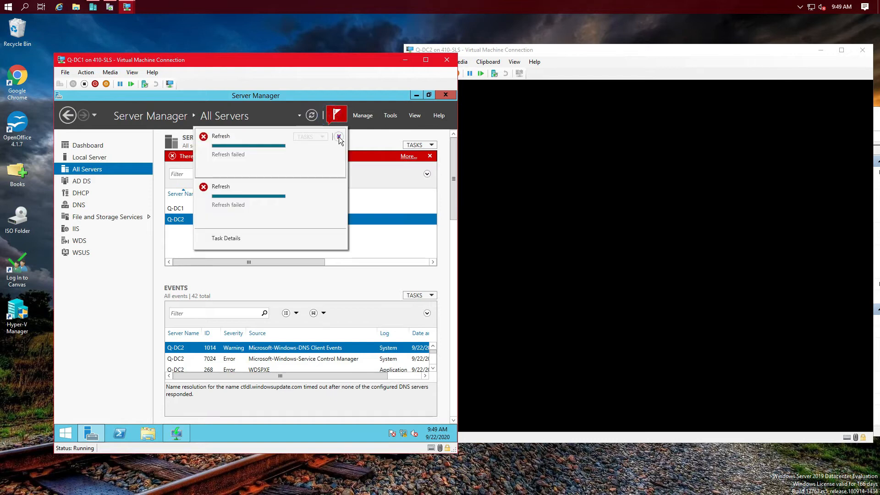
pyautogui.click(339, 136)
pyautogui.click(339, 137)
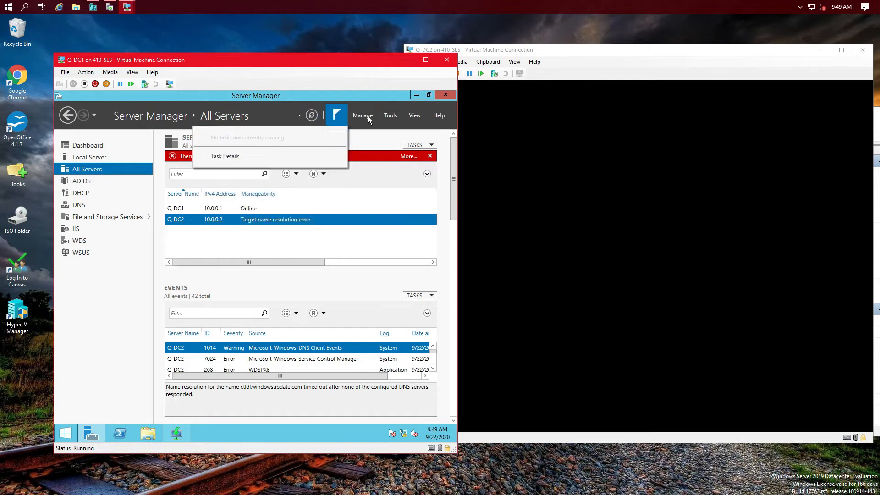
# Step: Start a role-based Add Roles and Features install targeting Q-DC1 and reach the Features page
pyautogui.click(365, 116)
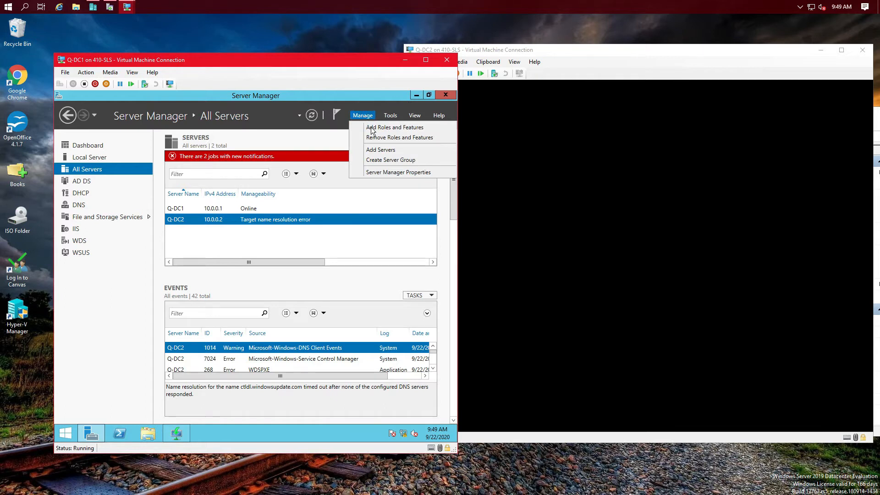
pyautogui.click(371, 128)
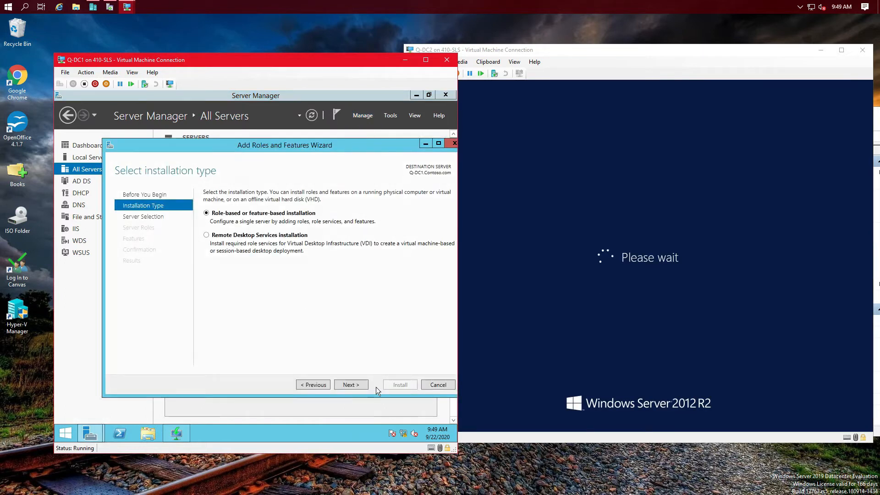
pyautogui.click(358, 388)
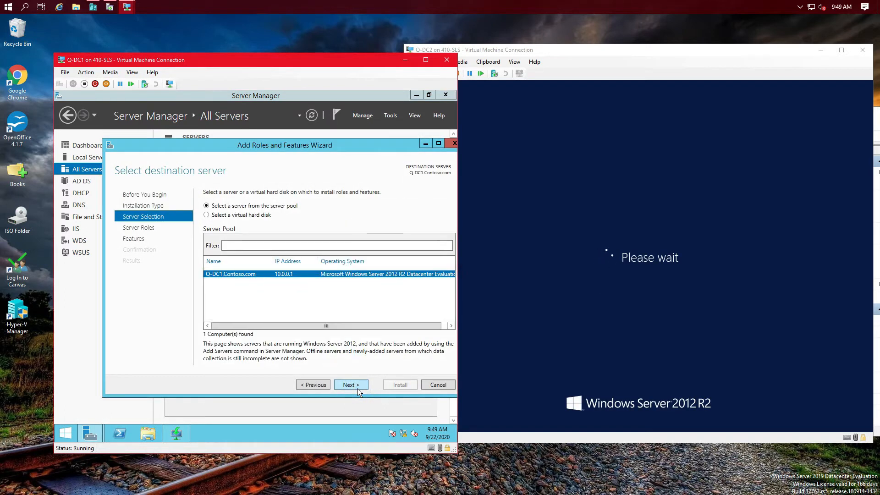
pyautogui.click(356, 382)
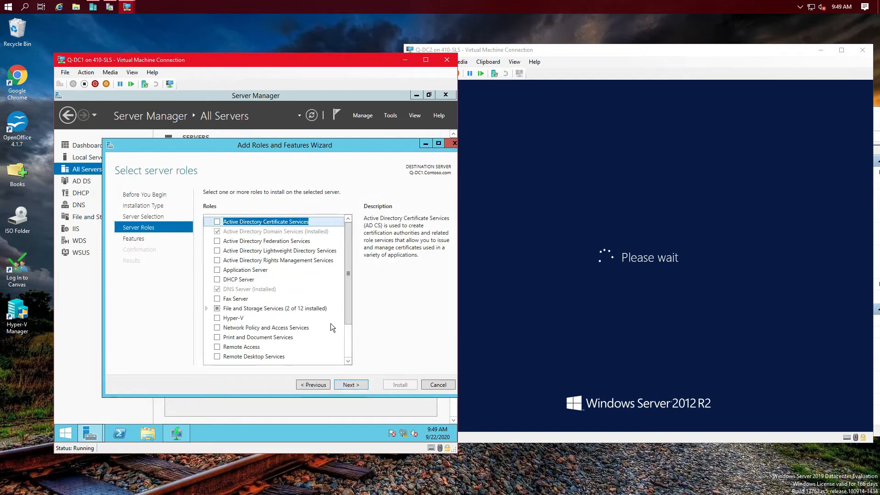
pyautogui.moveTo(349, 315); pyautogui.dragTo(348, 358)
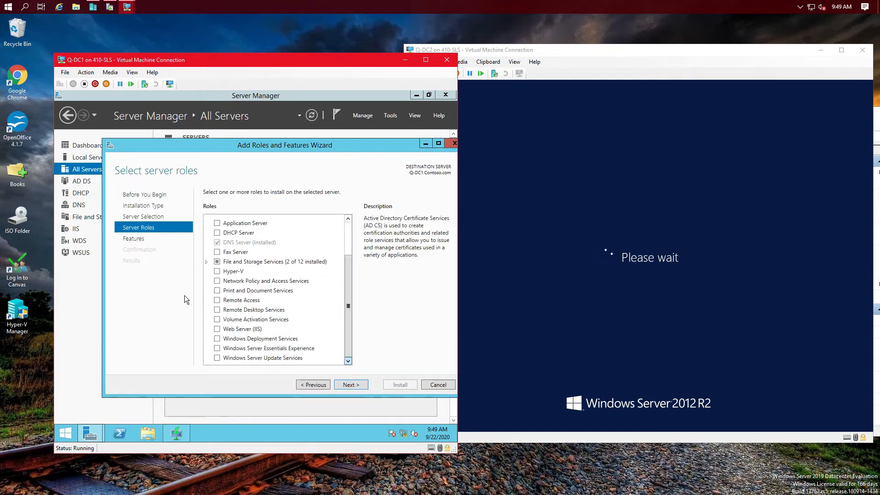
pyautogui.click(140, 238)
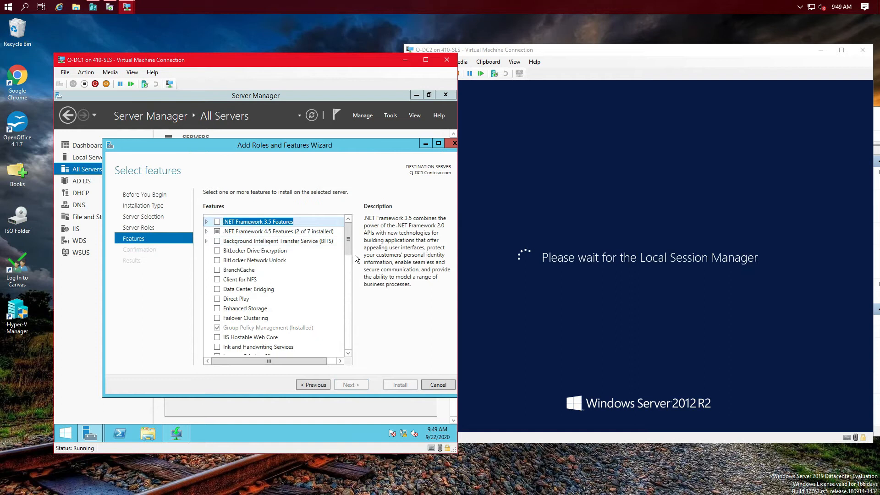
pyautogui.moveTo(350, 250); pyautogui.dragTo(348, 303)
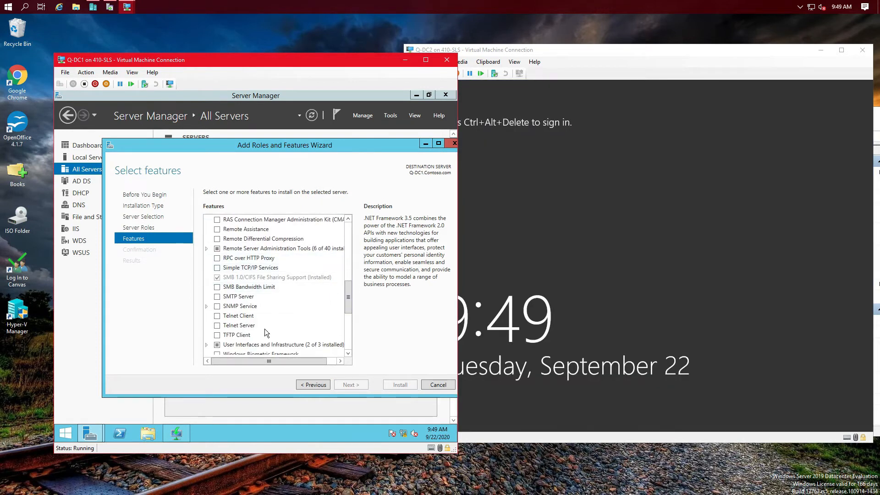
pyautogui.scroll(-5, 265, 329)
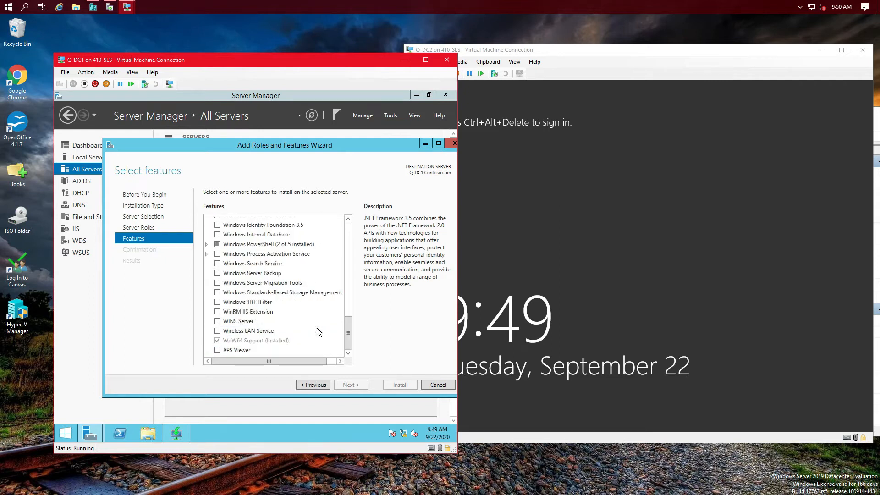
pyautogui.scroll(2, 253, 305)
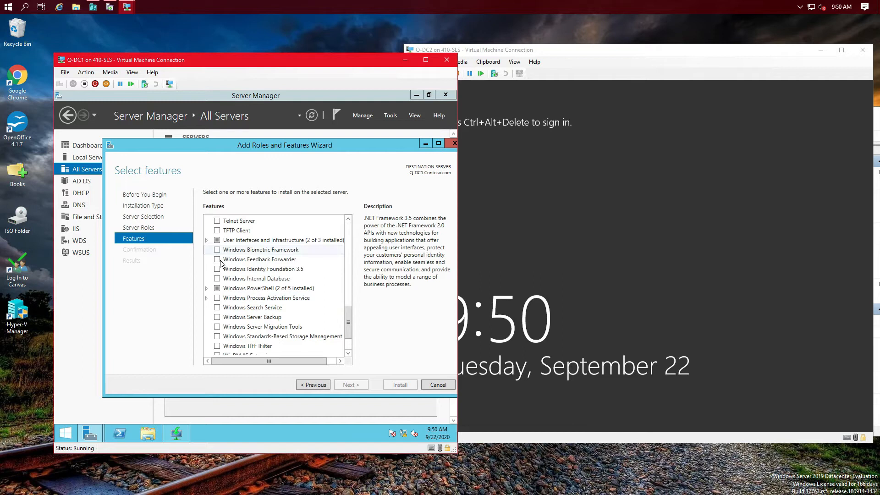
pyautogui.scroll(2, 242, 269)
pyautogui.scroll(3, 242, 269)
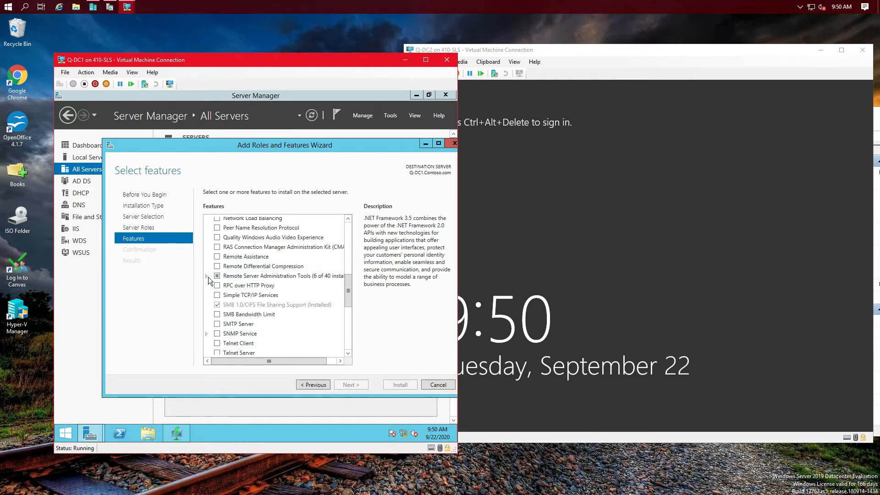
# Step: Select Windows Server Update Services Tools and install it with automatic restart allowed
pyautogui.click(206, 275)
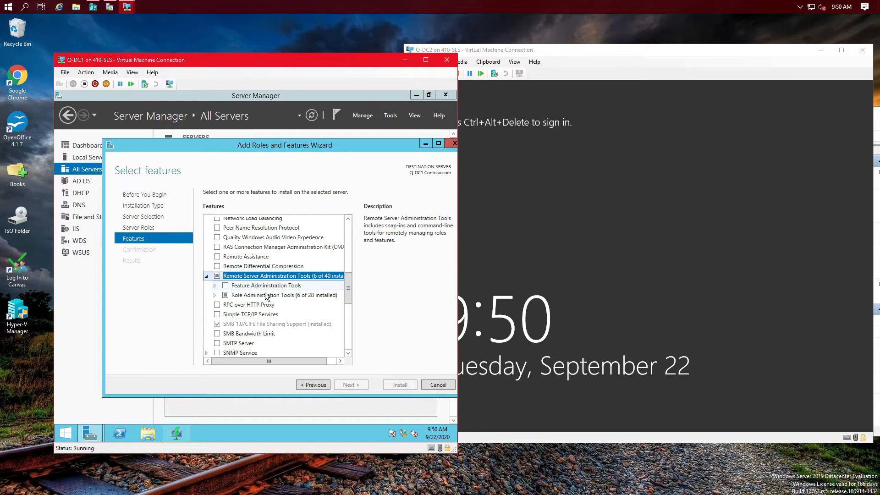
pyautogui.click(215, 295)
pyautogui.scroll(-3, 304, 315)
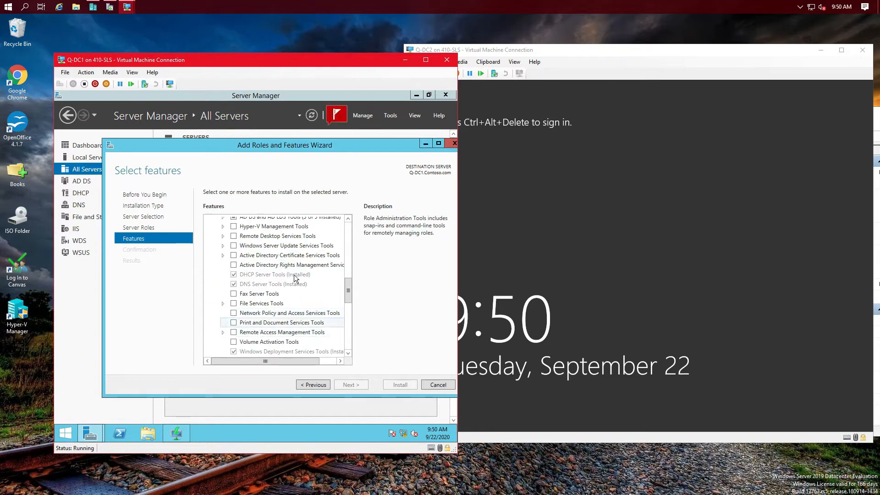
pyautogui.click(233, 246)
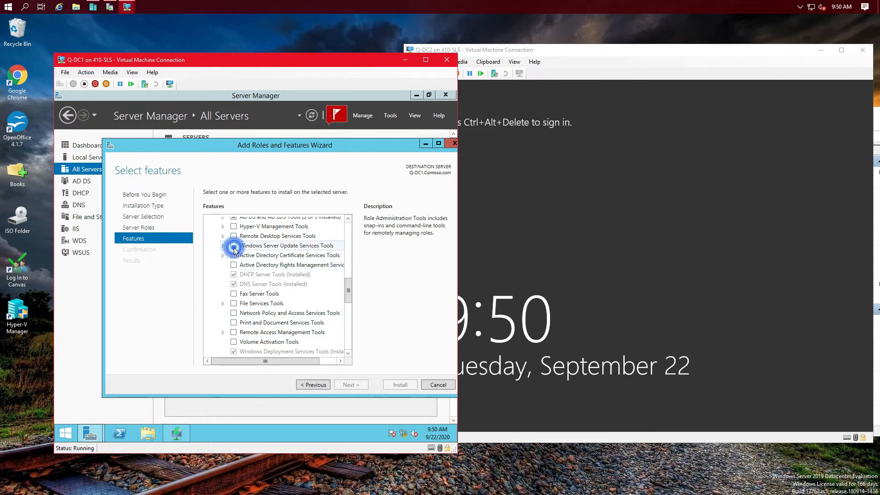
pyautogui.click(352, 384)
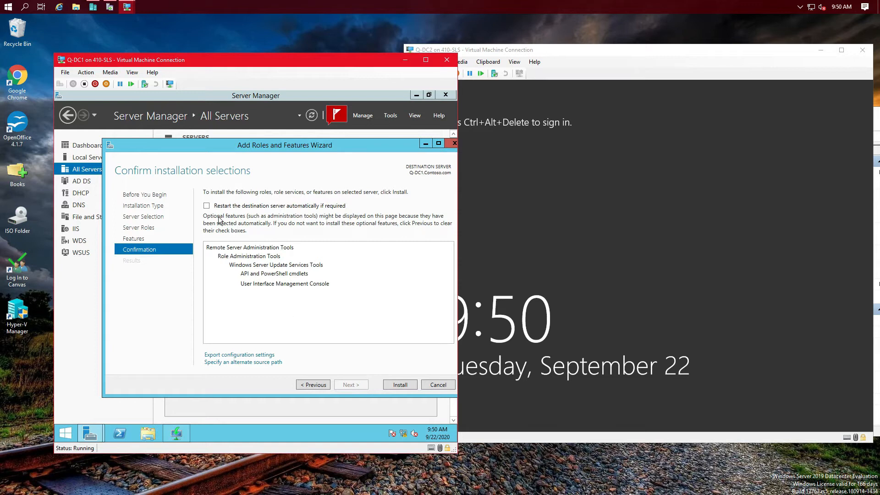
pyautogui.click(207, 205)
pyautogui.click(291, 293)
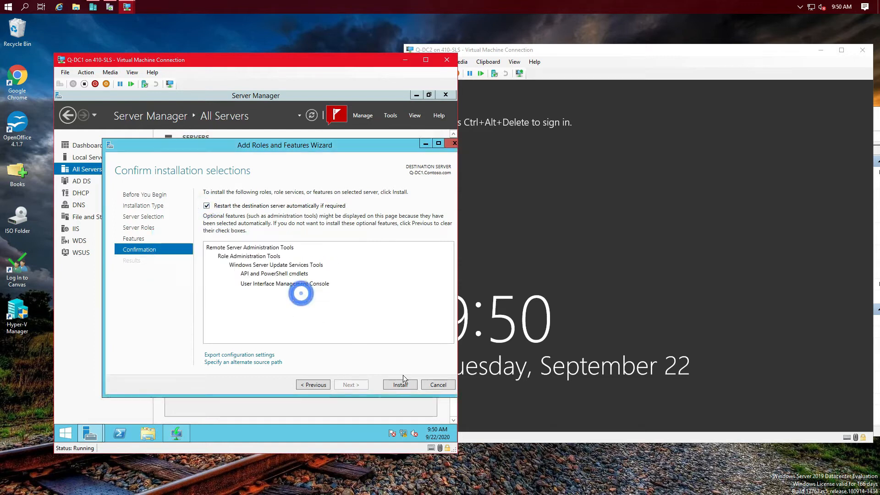
pyautogui.click(400, 383)
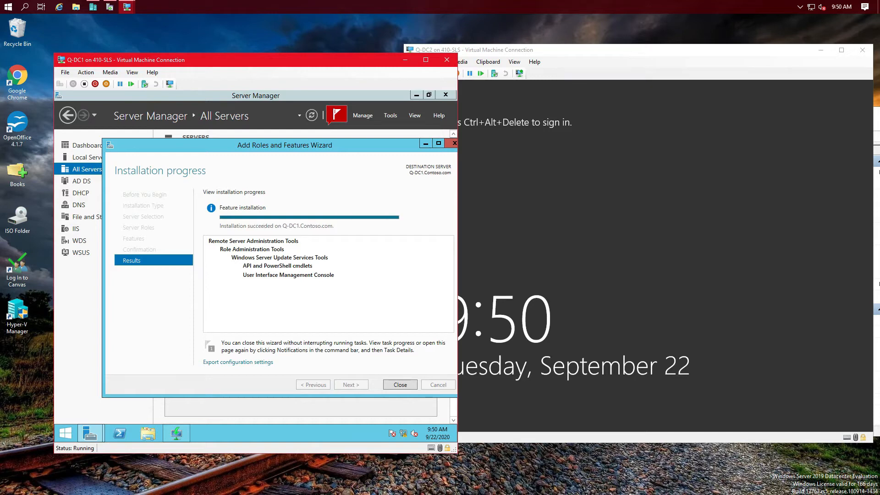
# Step: Close the finished wizard, refresh the servers and dismiss all four pending notifications
pyautogui.click(401, 384)
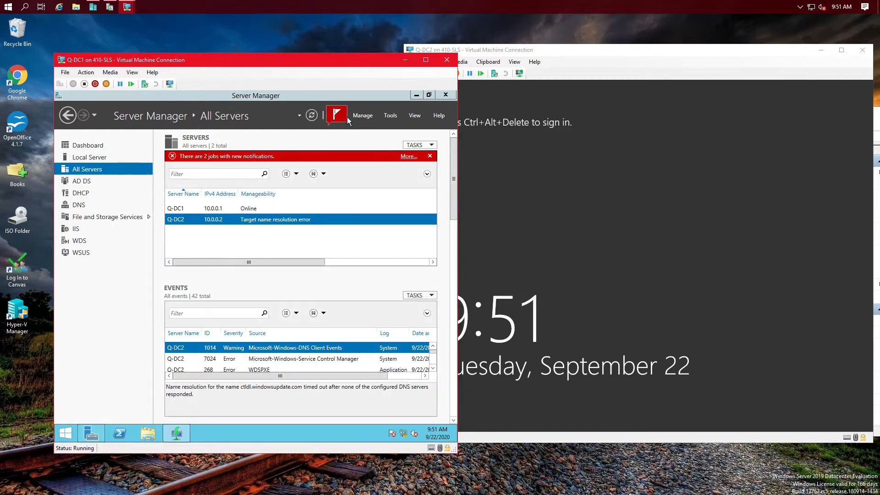
pyautogui.click(311, 116)
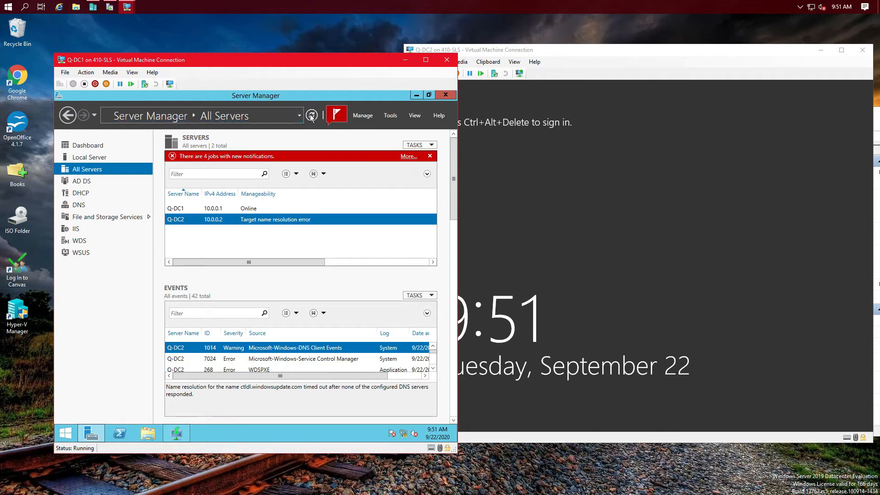
pyautogui.click(430, 156)
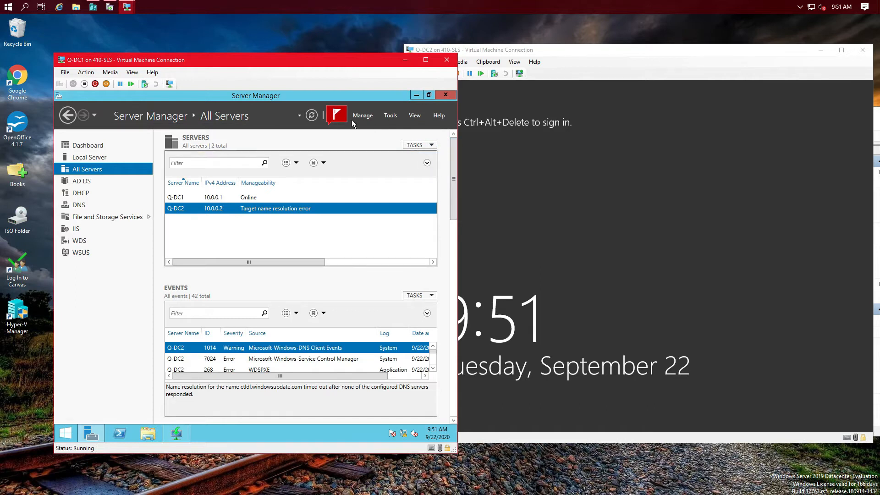
pyautogui.click(334, 120)
pyautogui.click(338, 138)
pyautogui.click(338, 137)
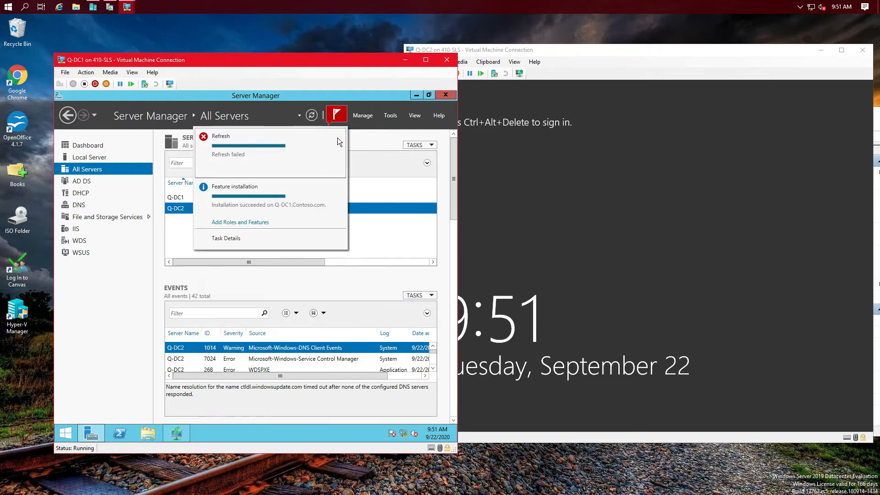
pyautogui.click(338, 138)
pyautogui.click(337, 137)
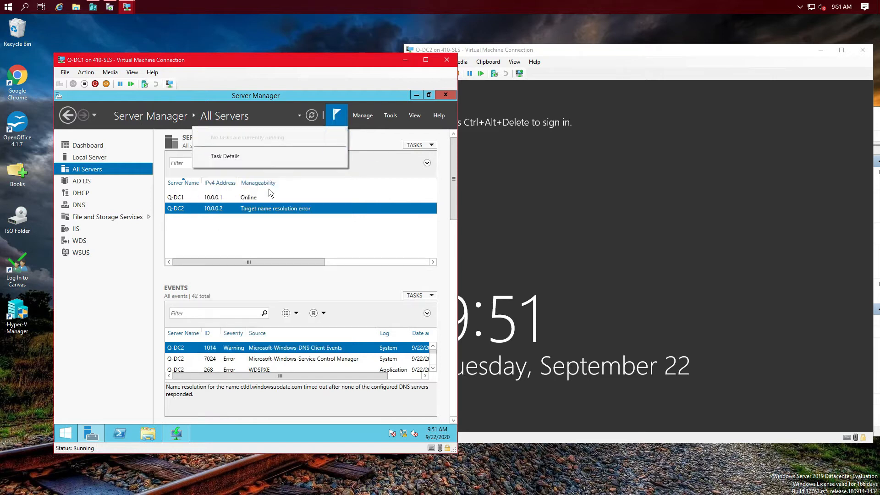
# Step: Try a PowerShell session to Q-DC2, then close it after it fails
pyautogui.rightClick(218, 208)
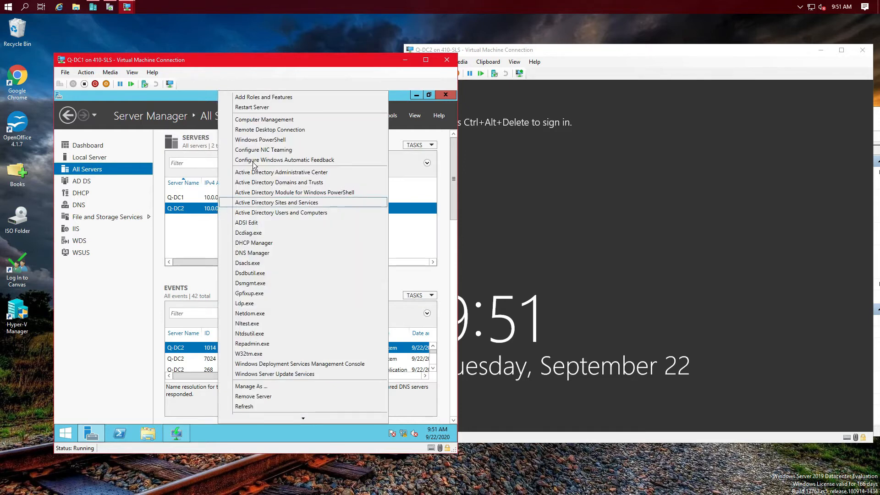
pyautogui.click(255, 143)
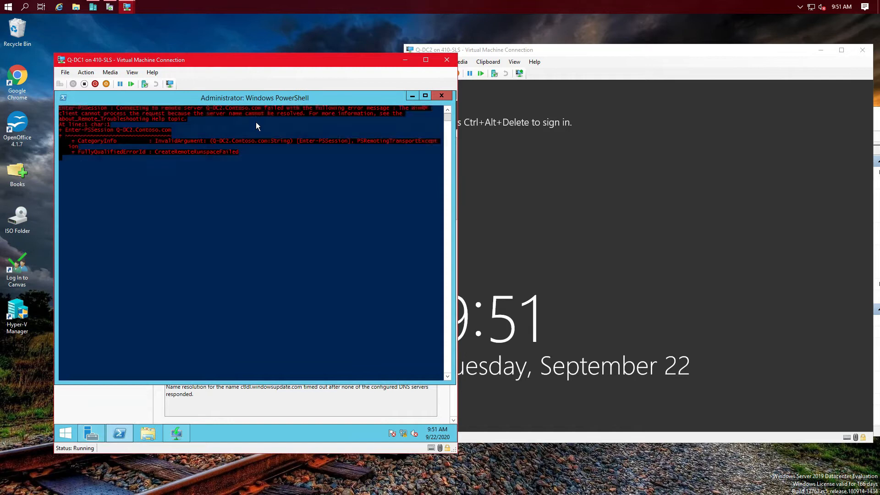
pyautogui.click(441, 96)
# Step: Launch the Windows Server Update Services console from Tools
pyautogui.click(389, 115)
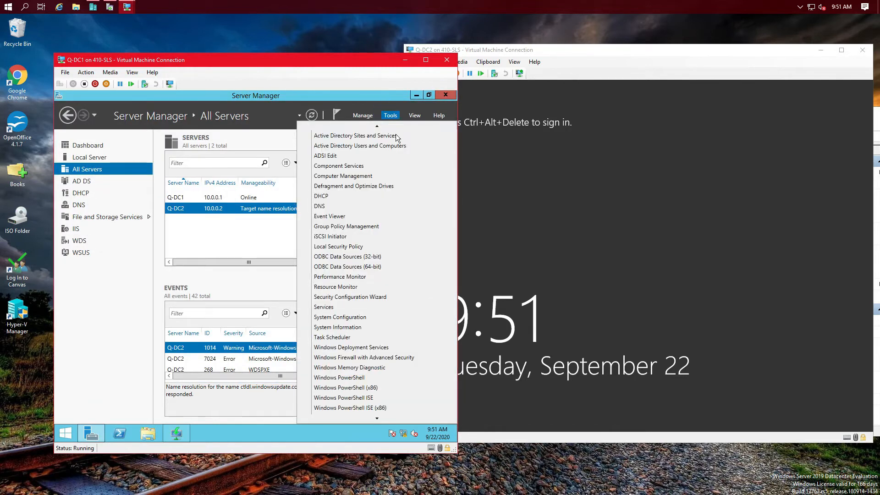
pyautogui.scroll(-2, 384, 337)
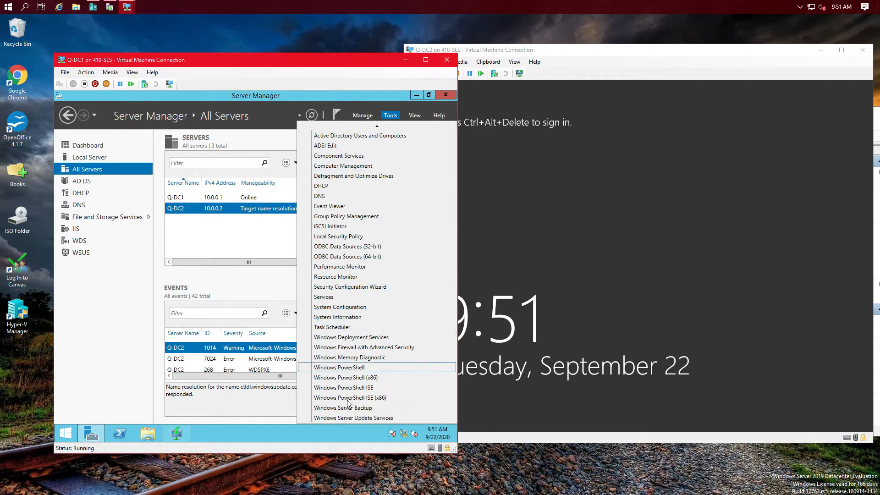
pyautogui.click(347, 418)
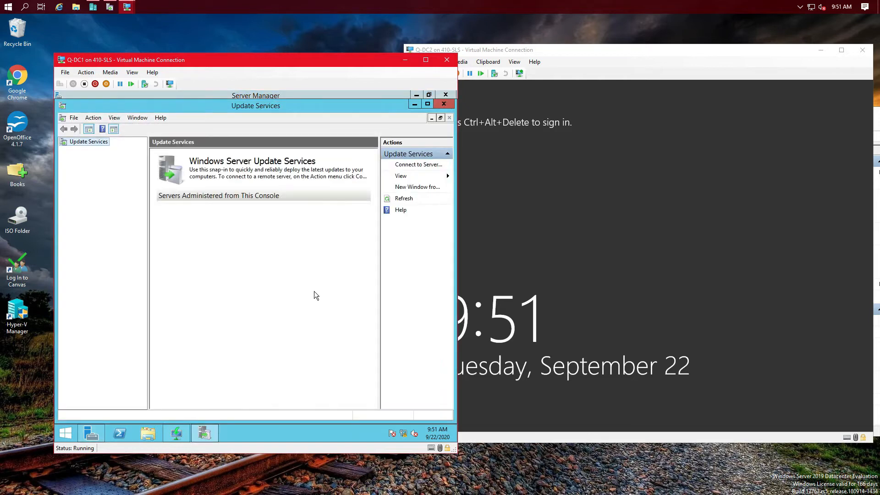
# Step: Connect the Update Services console to the WSUS server 10.0.0.2 on port 8530
pyautogui.rightClick(84, 144)
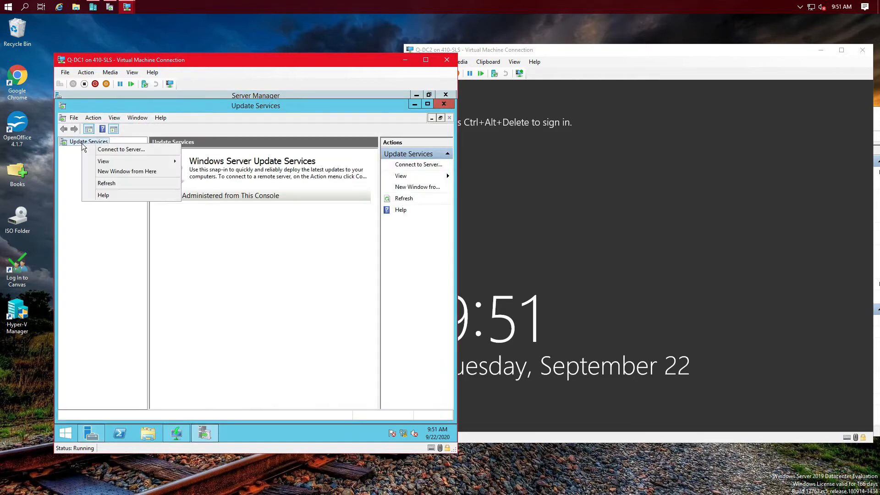
pyautogui.click(105, 149)
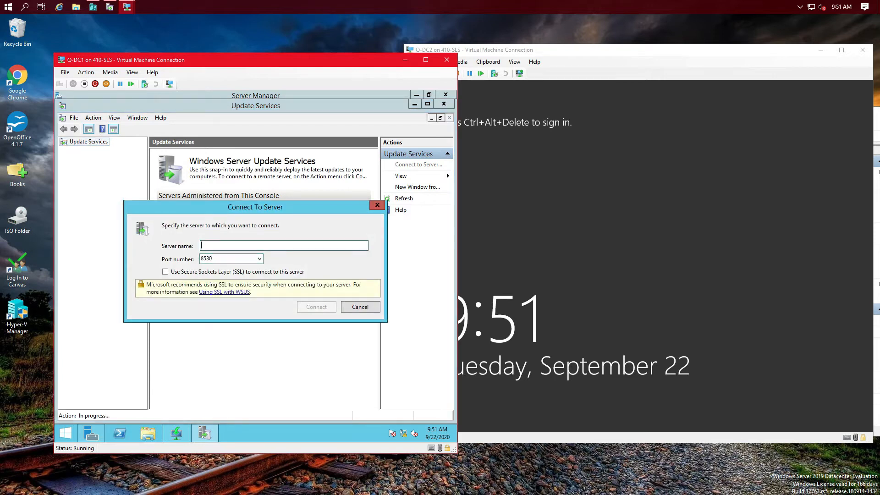
pyautogui.click(230, 246)
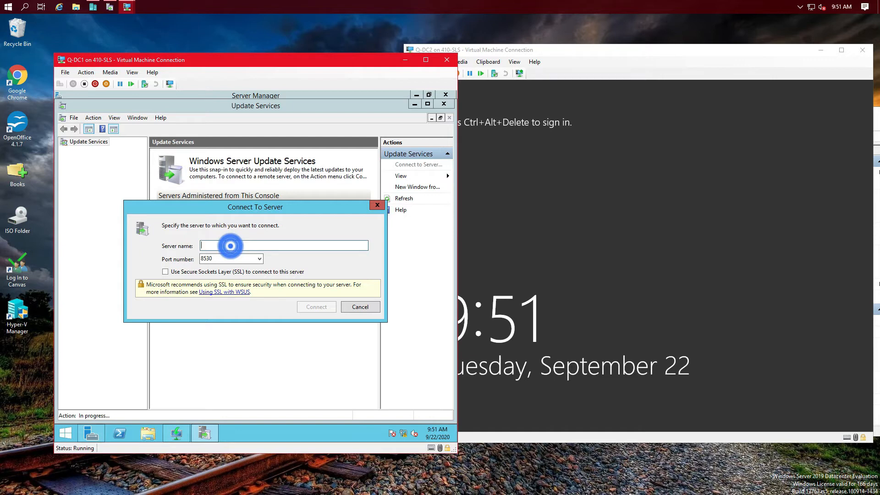
pyautogui.write('10.0.0.2')
pyautogui.press('Return')
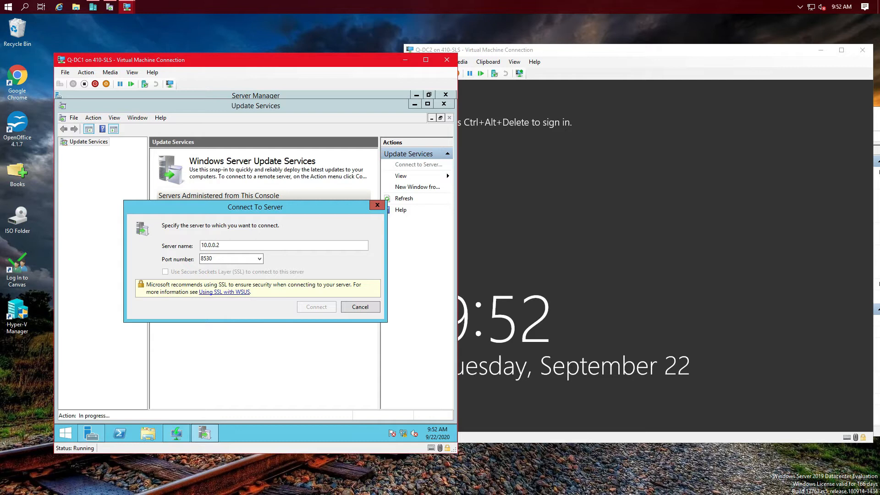
pyautogui.click(614, 174)
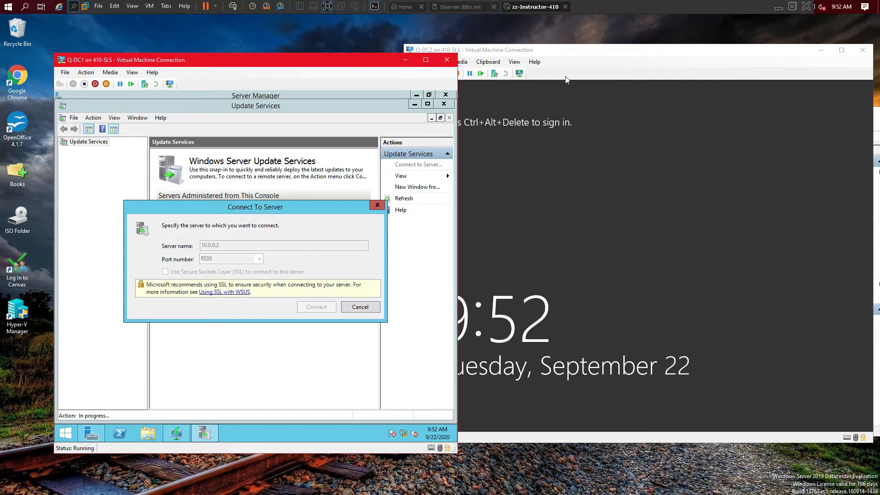
pyautogui.click(604, 106)
# Step: Sign in to Q-DC2 via Ctrl+Alt+Delete with the administrator password
pyautogui.click(410, 74)
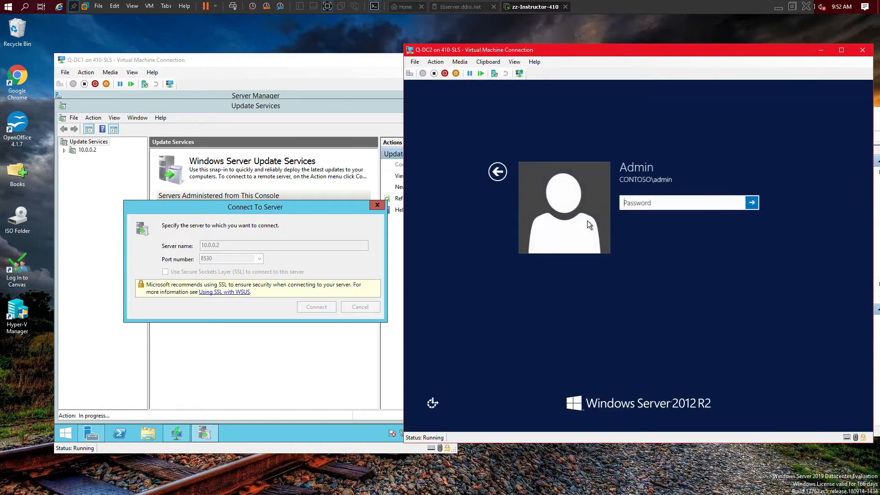
pyautogui.click(646, 203)
pyautogui.write('P')
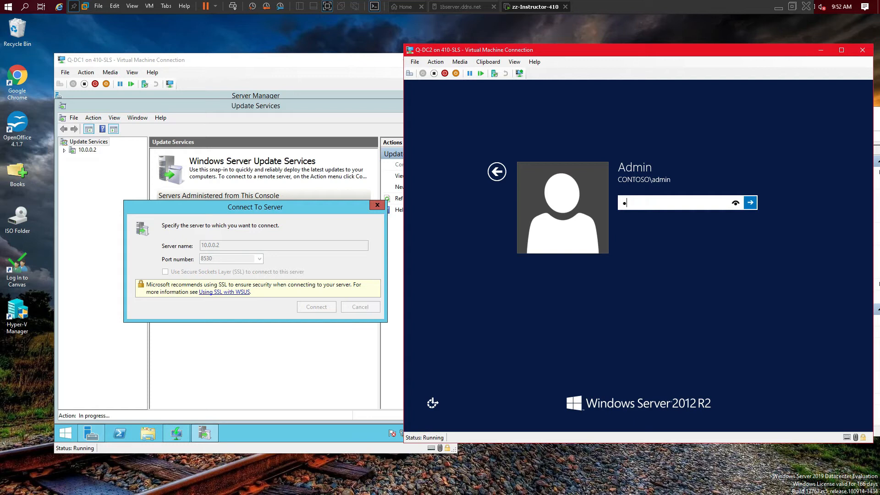
pyautogui.press('Return')
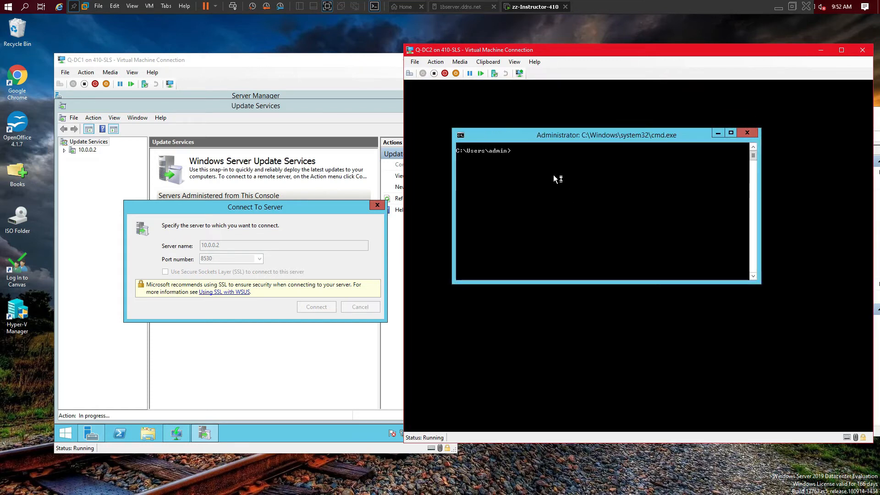
# Step: Start sconfig on Q-DC2, then return to Q-DC1's WSUS Configuration Wizard
pyautogui.write('sconfig')
pyautogui.press('Return')
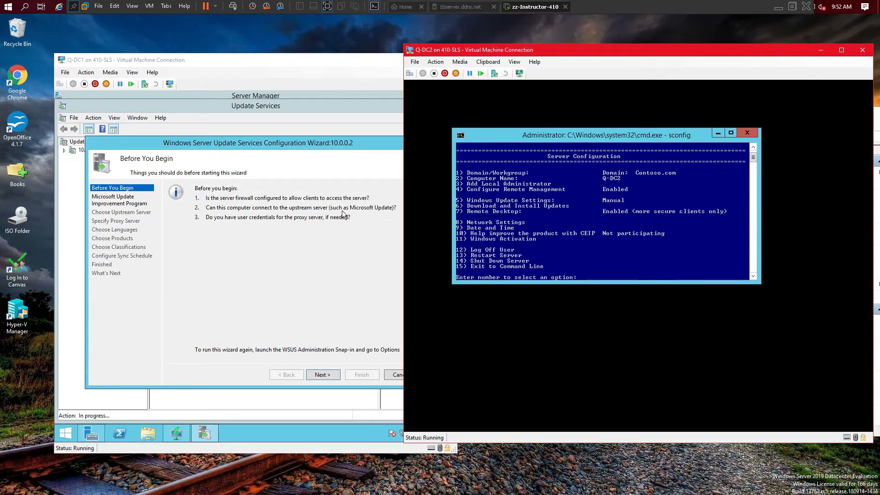
pyautogui.click(261, 143)
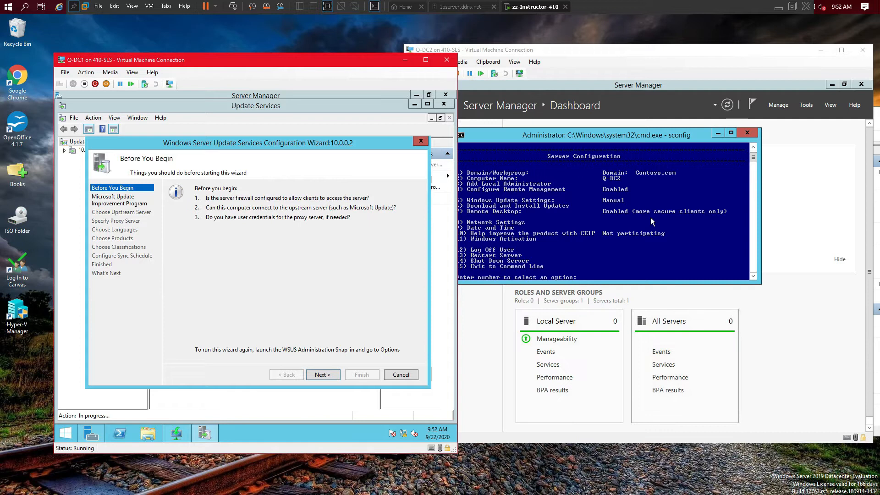
# Step: In Q-DC2's sconfig Network Settings, clear the DNS servers on adapter 14 (10.0.0.2)
pyautogui.click(650, 217)
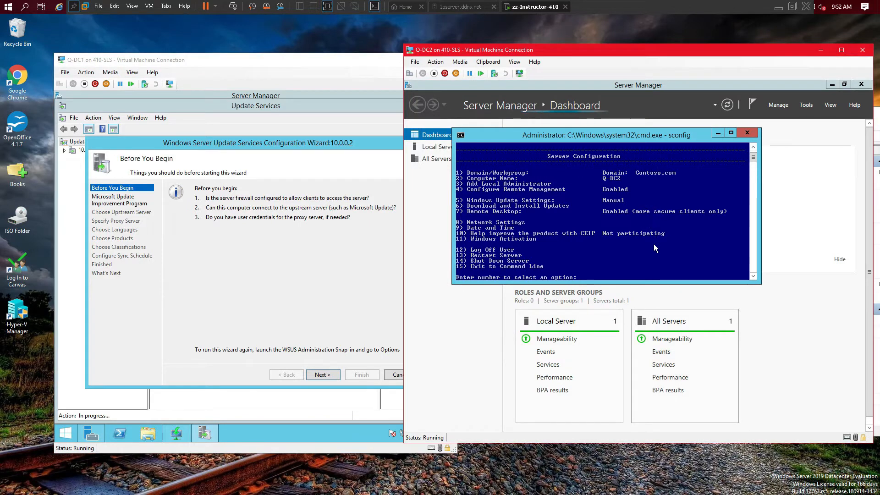
pyautogui.write('8')
pyautogui.press('Return')
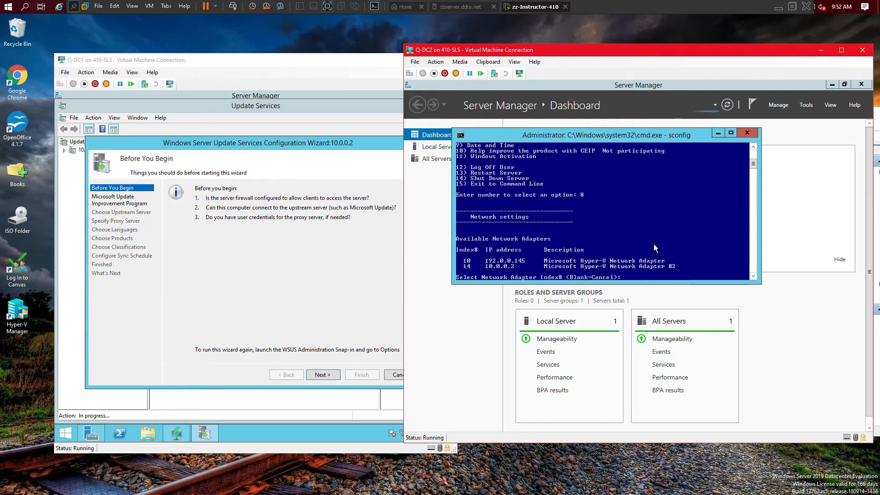
pyautogui.press('Return')
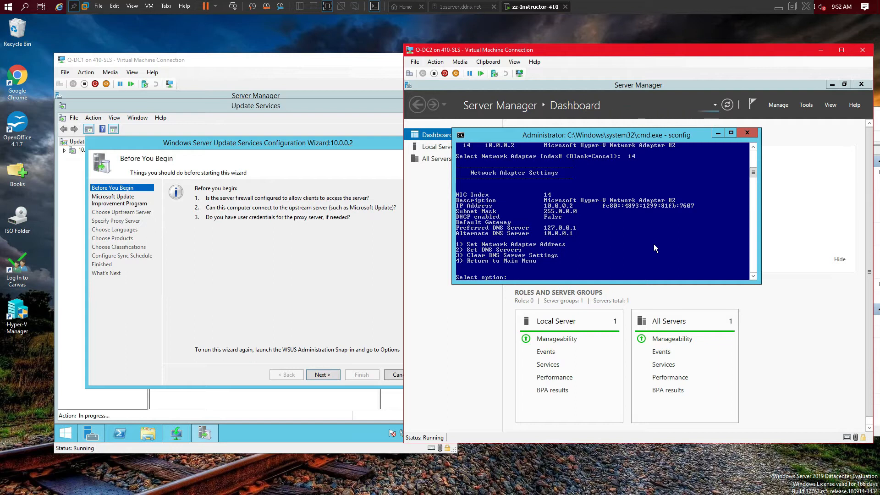
pyautogui.write('3')
pyautogui.press('Return')
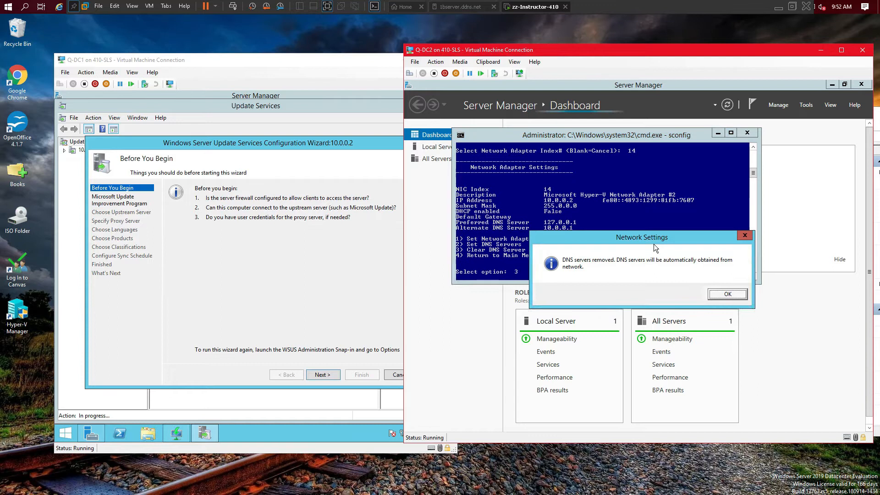
# Step: Return to the main menu and reopen Network Settings listing adapters 10 and 14
pyautogui.click(728, 295)
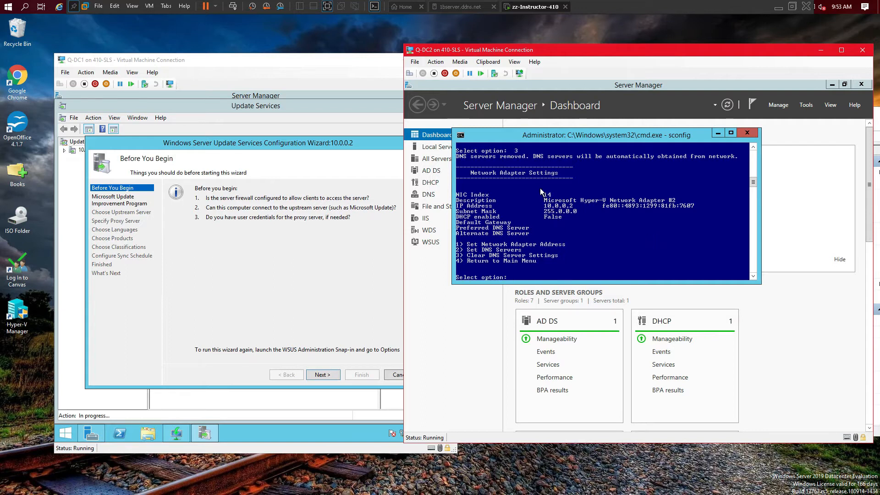
pyautogui.press('Return')
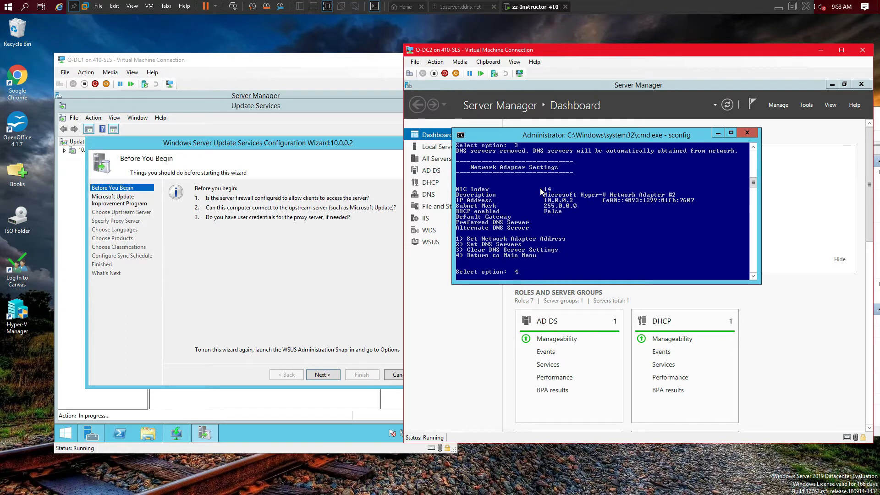
pyautogui.write('8')
pyautogui.press('Return')
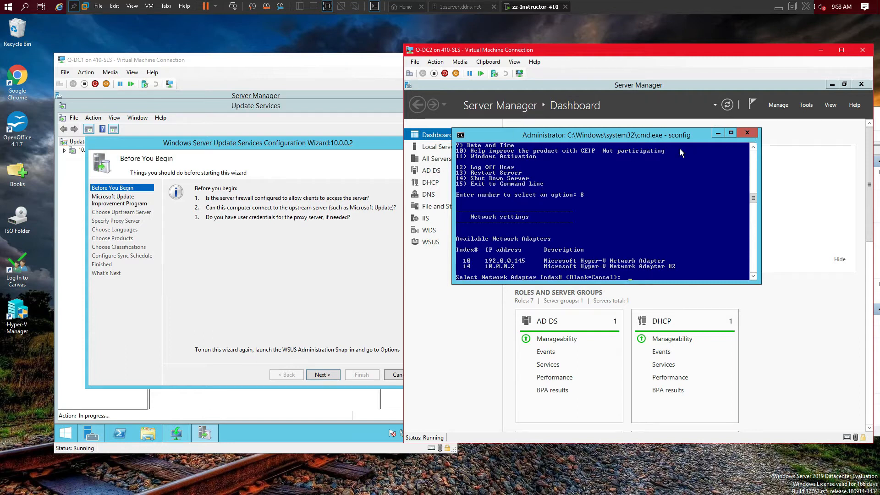
# Step: Have Q-DC1's WSUS wizard synchronize from upstream WSUS server 410-sls instead of Microsoft Update
pyautogui.click(338, 186)
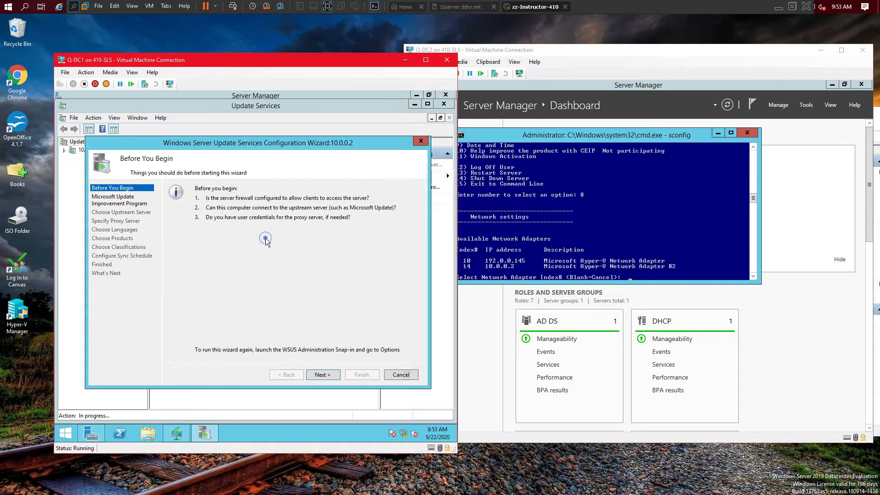
pyautogui.click(317, 374)
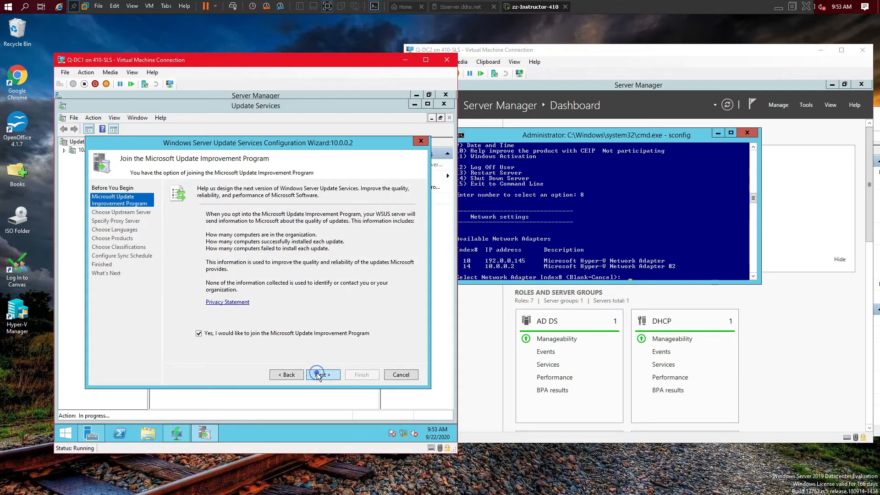
pyautogui.click(317, 372)
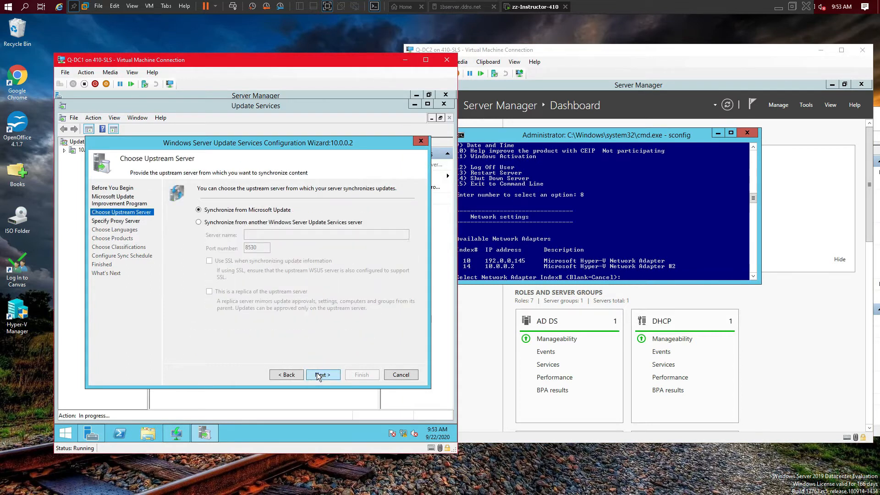
pyautogui.click(199, 222)
pyautogui.click(270, 234)
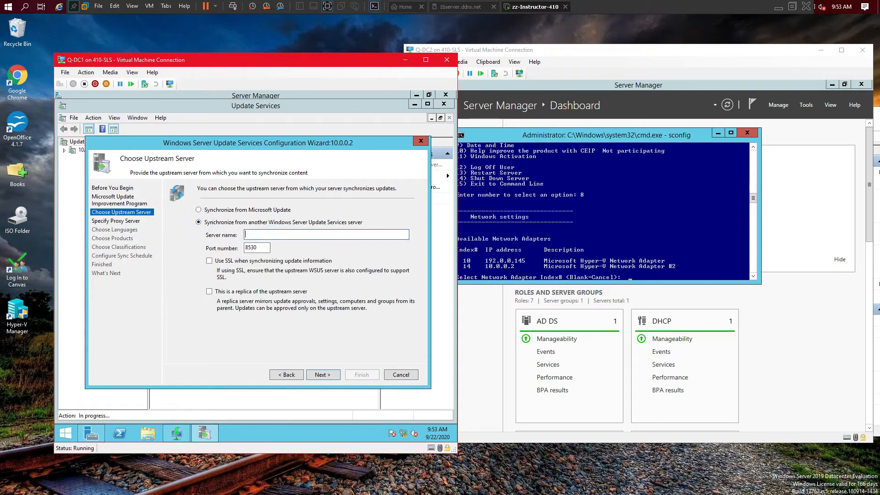
pyautogui.write('410-sls')
# Step: Skip the proxy settings and start connecting to upstream server 410-sls
pyautogui.click(321, 375)
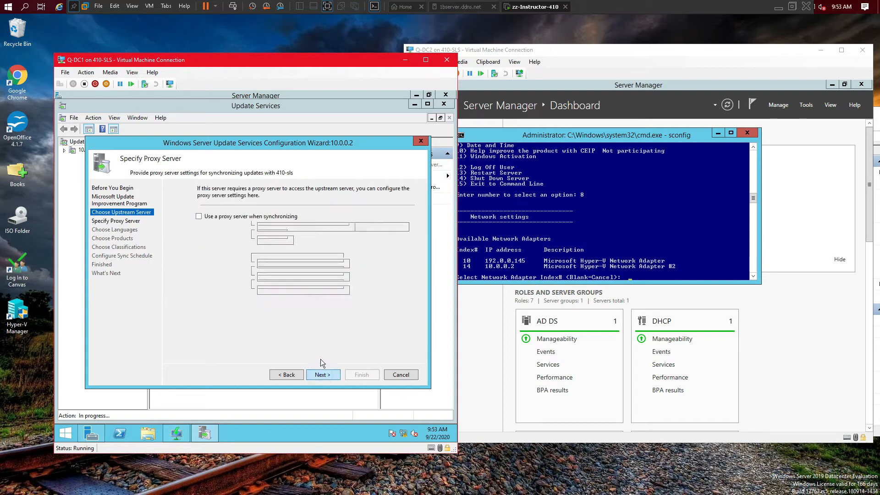
pyautogui.click(328, 377)
pyautogui.click(245, 283)
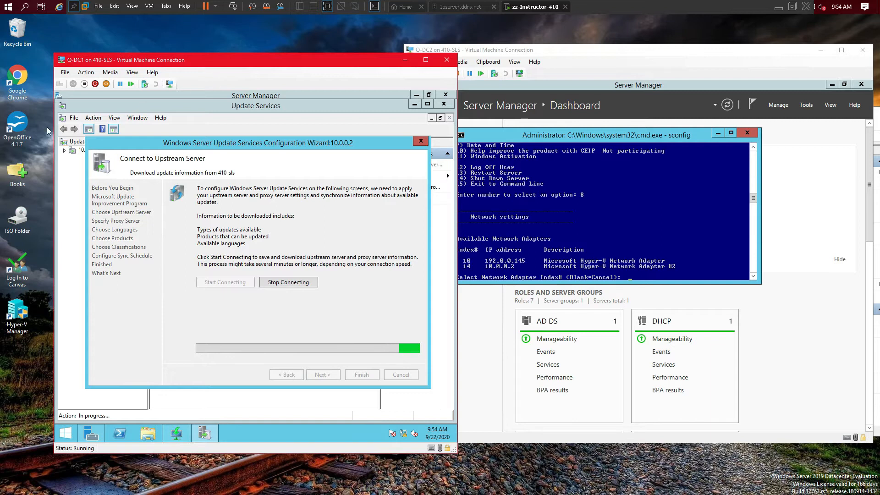
# Step: Open Hyper-V Manager on the host and move its window down and right
pyautogui.click(19, 315)
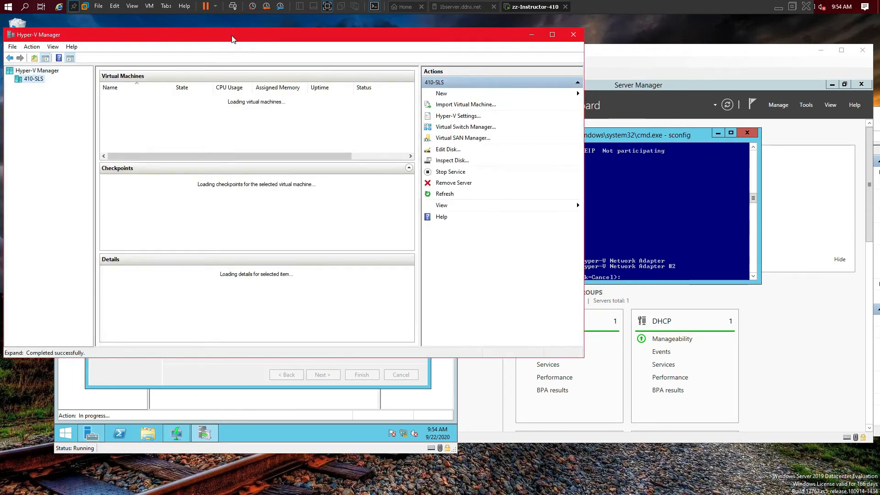
pyautogui.moveTo(232, 39); pyautogui.dragTo(413, 77)
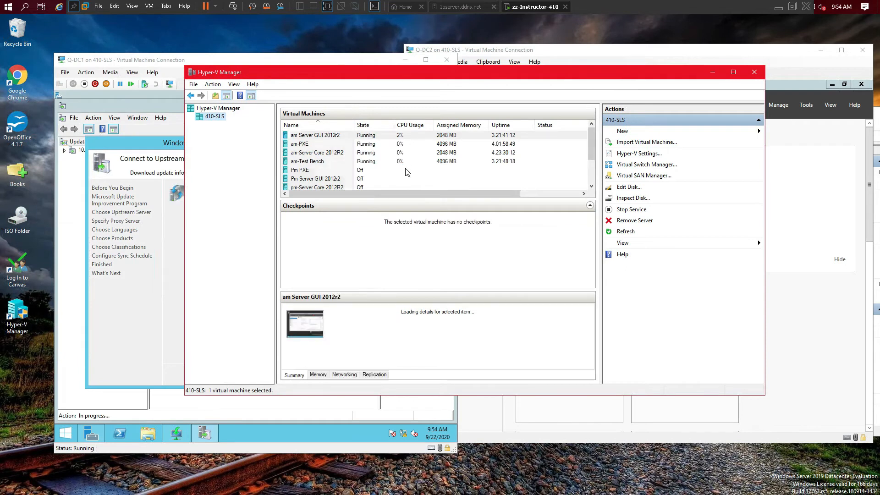
pyautogui.rightClick(316, 162)
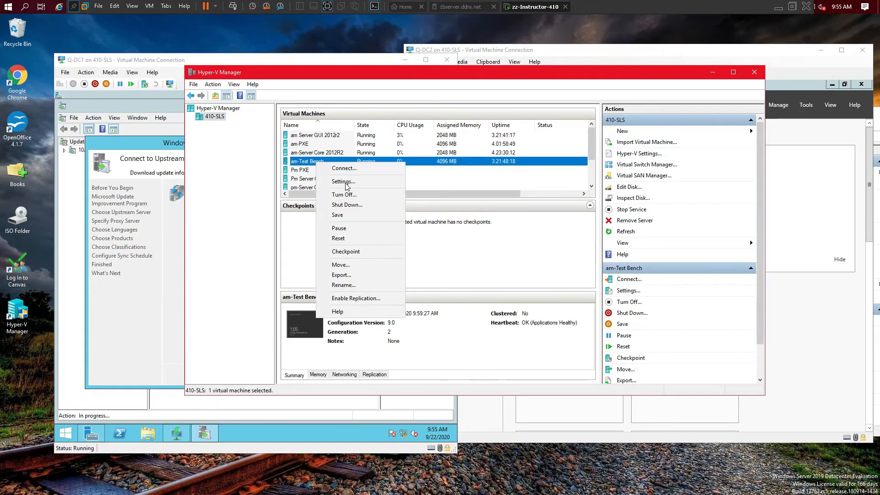
# Step: Turn off am-Test Bench, am-Server Core 2012R2, am-PXE and am Server GUI 2012r2
pyautogui.click(344, 195)
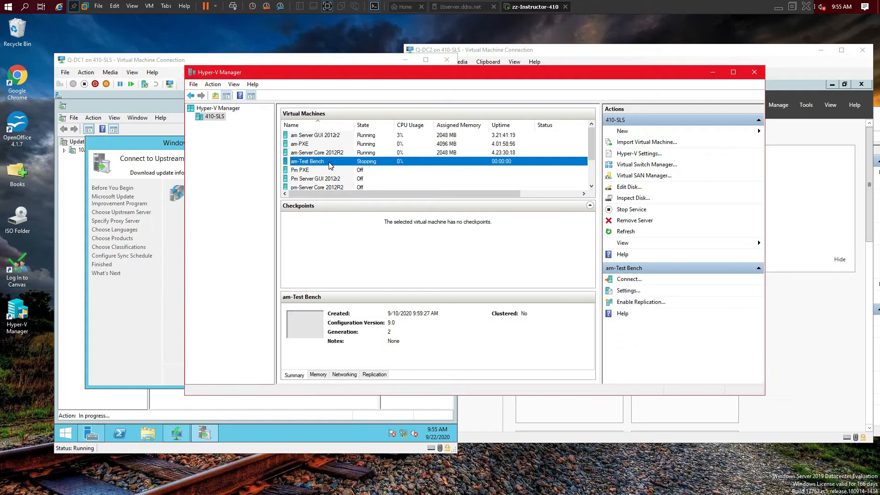
pyautogui.rightClick(350, 165)
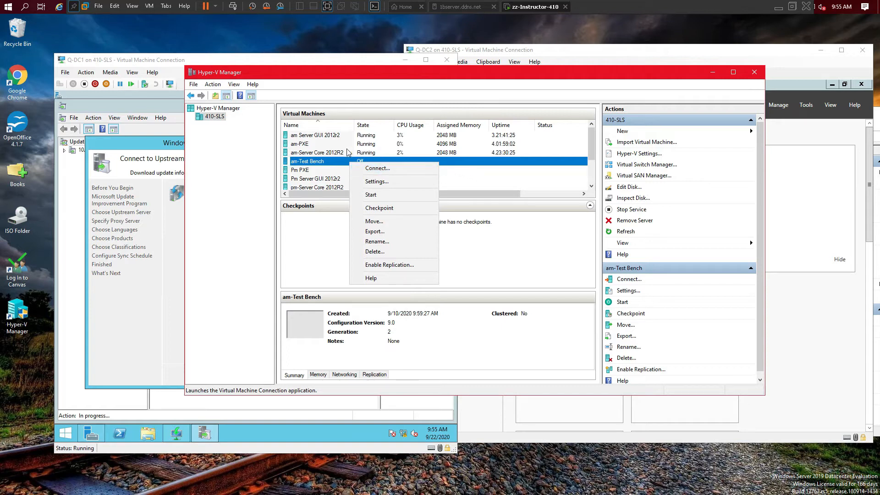
pyautogui.click(309, 154)
pyautogui.rightClick(312, 154)
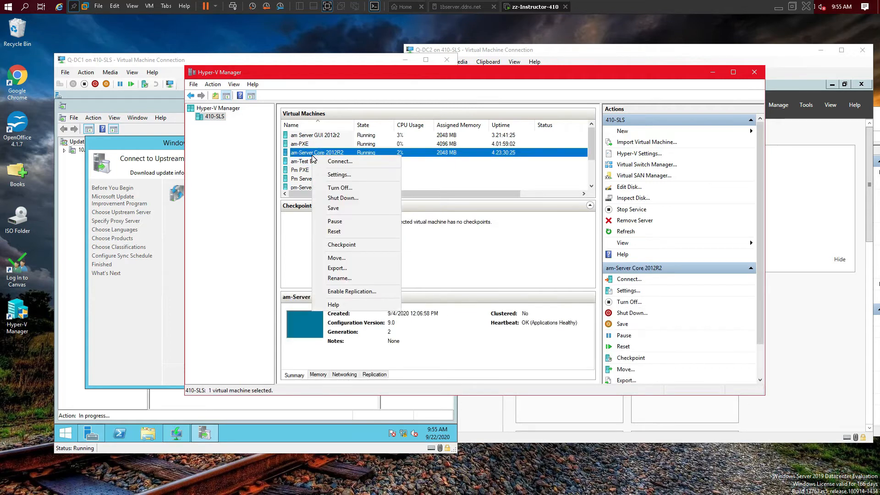
pyautogui.click(339, 188)
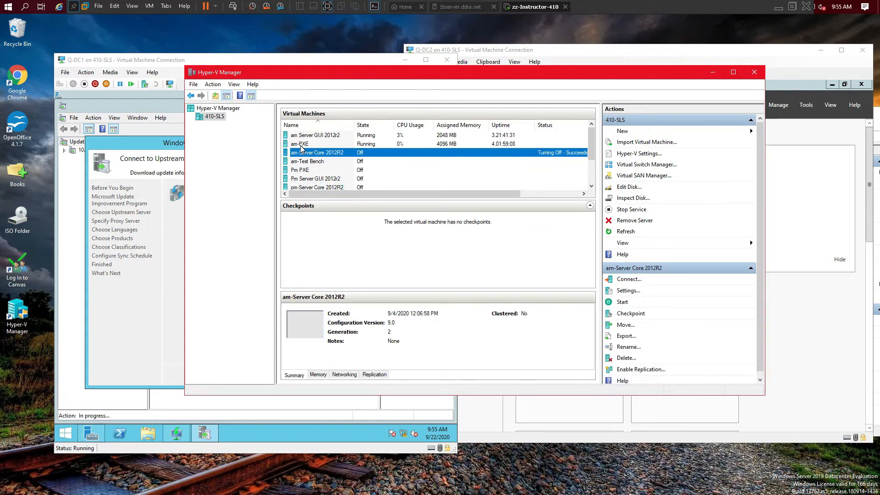
pyautogui.rightClick(314, 144)
pyautogui.click(325, 178)
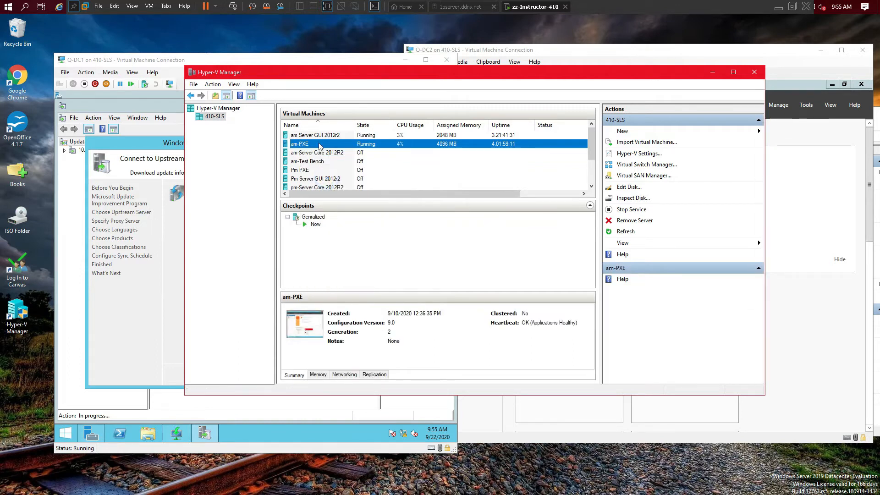
pyautogui.click(318, 137)
pyautogui.rightClick(318, 136)
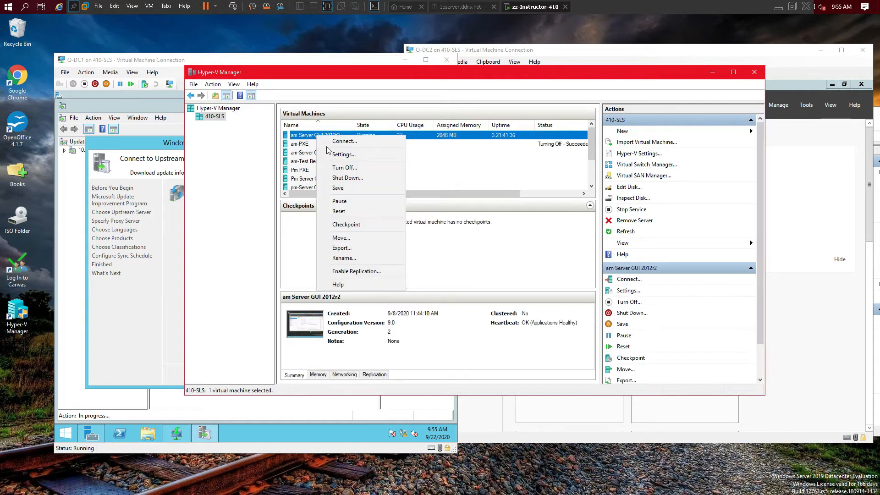
pyautogui.click(342, 167)
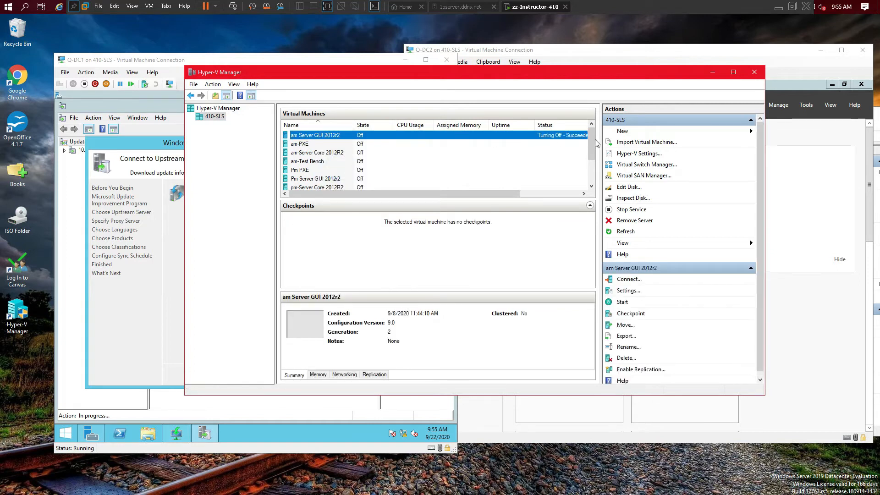
pyautogui.scroll(-2, 593, 150)
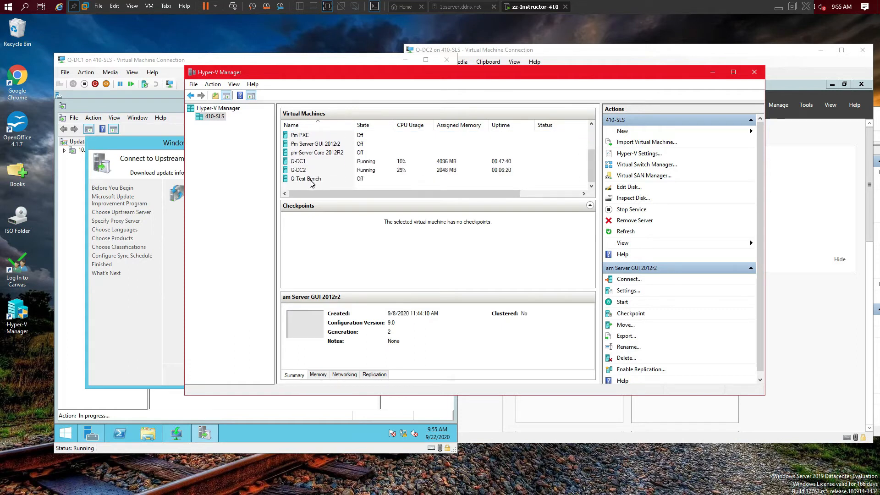
pyautogui.rightClick(311, 179)
# Step: Connect to Q-Test Bench, start it, and PXE-boot it from the WDS server at 10.0.0.2
pyautogui.click(322, 189)
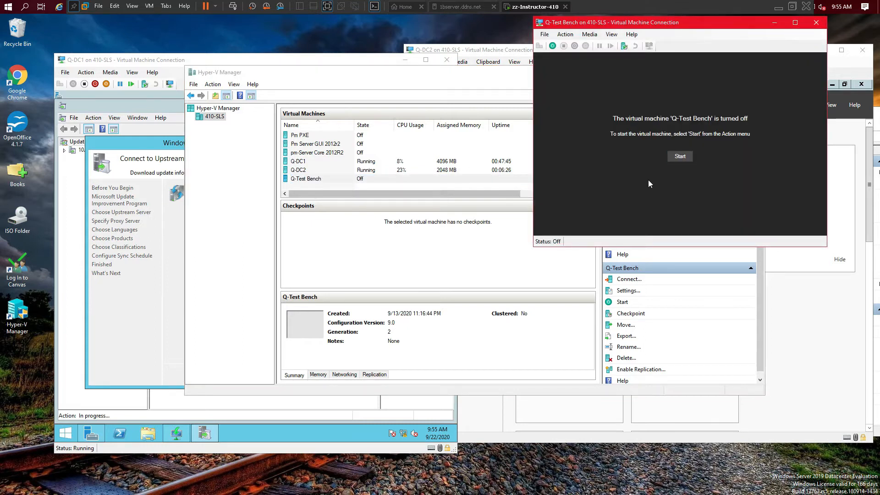
pyautogui.moveTo(652, 23); pyautogui.dragTo(442, 124)
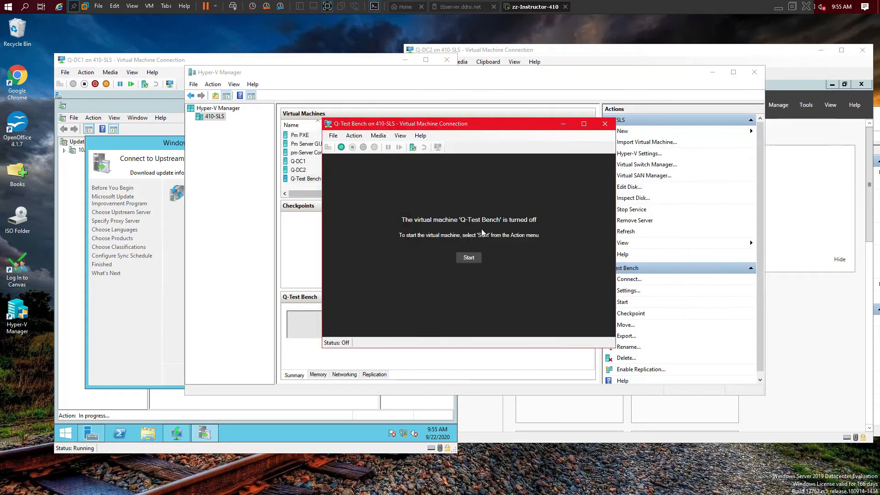
pyautogui.click(468, 257)
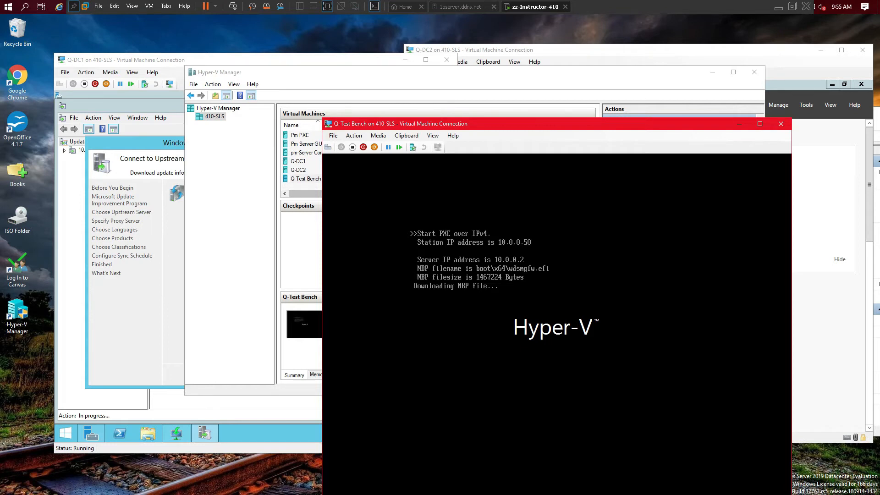
pyautogui.press('Return')
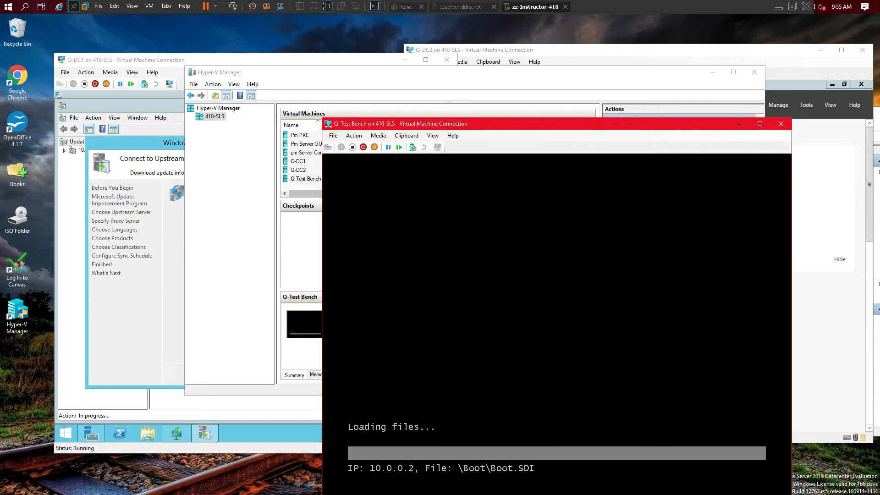
pyautogui.click(153, 253)
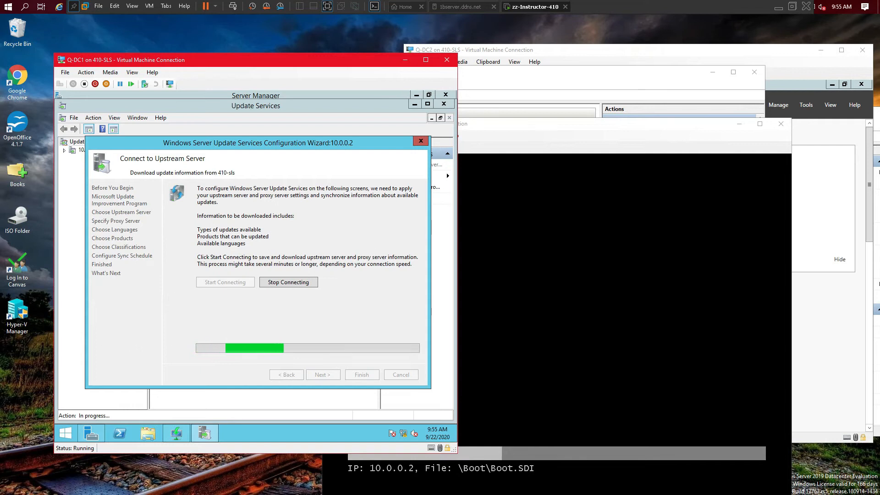
# Step: Bring the Q-Test Bench console forward and move it up and left while boot.wim loads
pyautogui.click(577, 124)
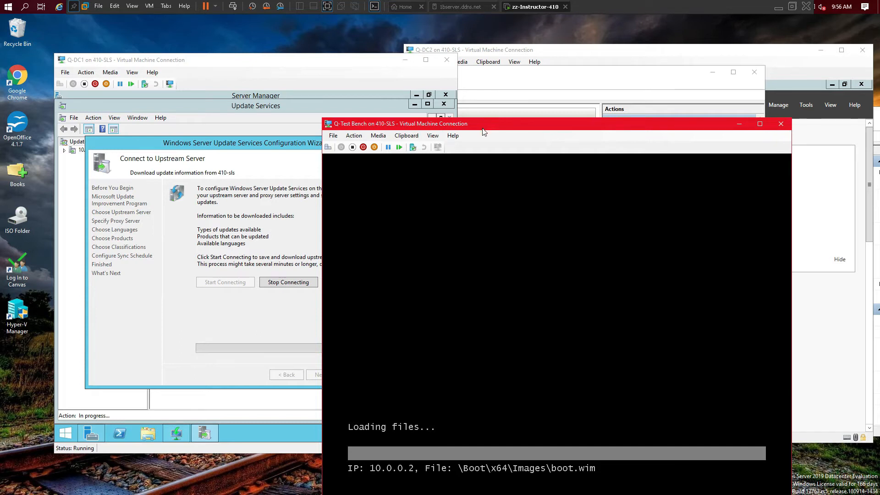
pyautogui.moveTo(486, 124); pyautogui.dragTo(423, 50)
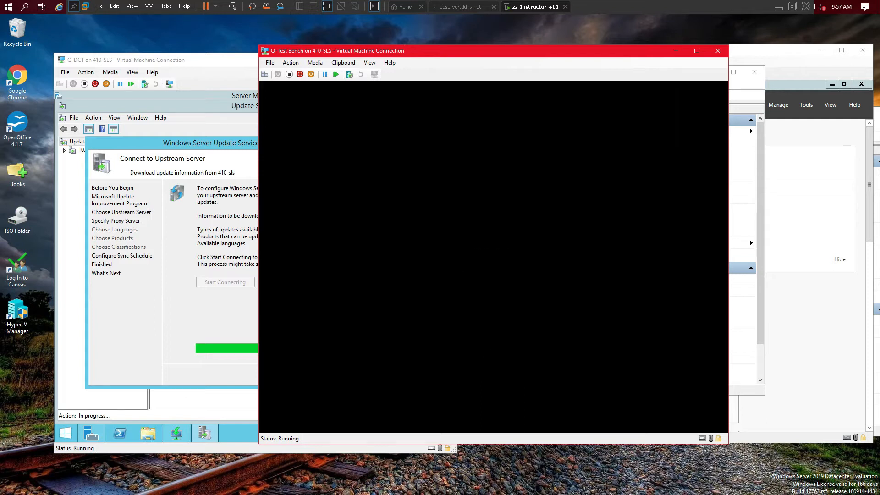
# Step: Finish the WSUS wizard with manual synchronization and Begin initial synchronization ticked
pyautogui.click(204, 217)
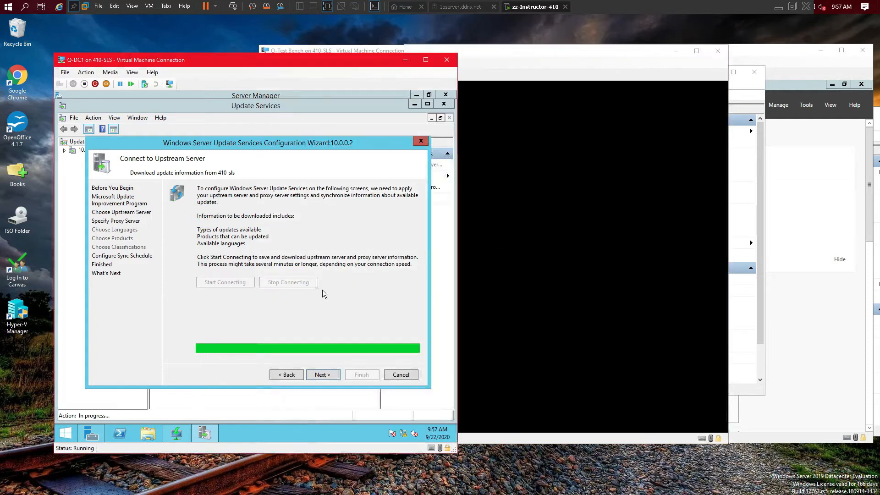
pyautogui.click(336, 375)
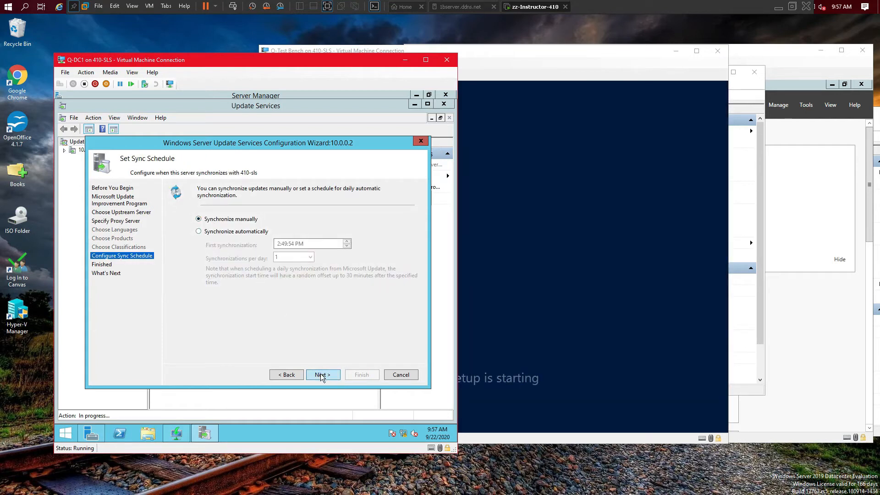
pyautogui.click(322, 374)
pyautogui.click(198, 248)
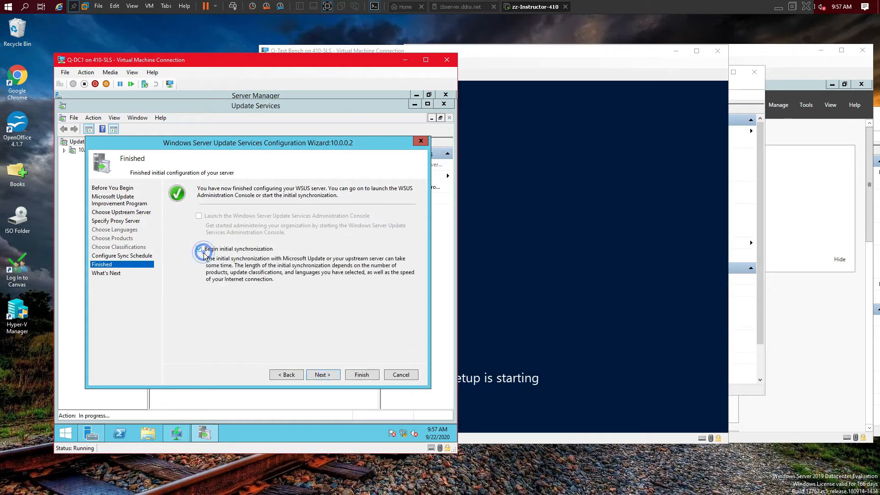
pyautogui.click(332, 377)
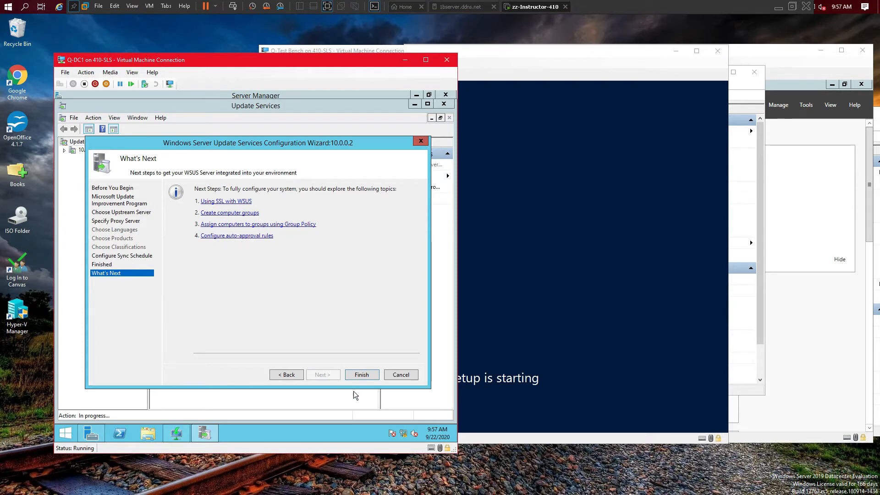
pyautogui.click(367, 374)
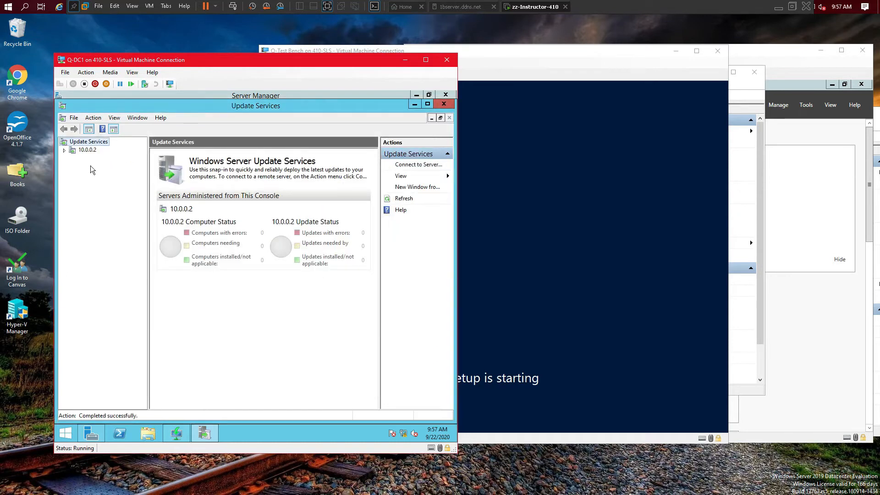
# Step: Keep English locale and US keyboard, sign in to the deployment server, and choose Windows Server 2012 R2 SERVERSTANDARD
pyautogui.click(520, 177)
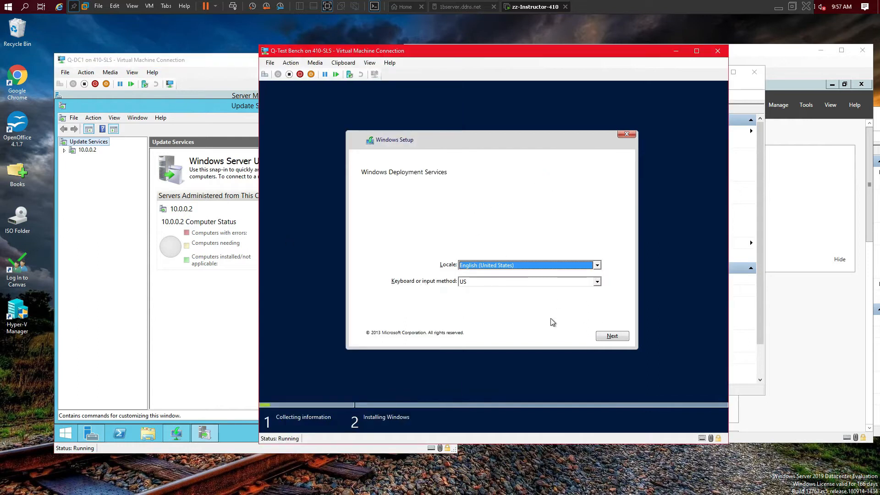
pyautogui.click(619, 338)
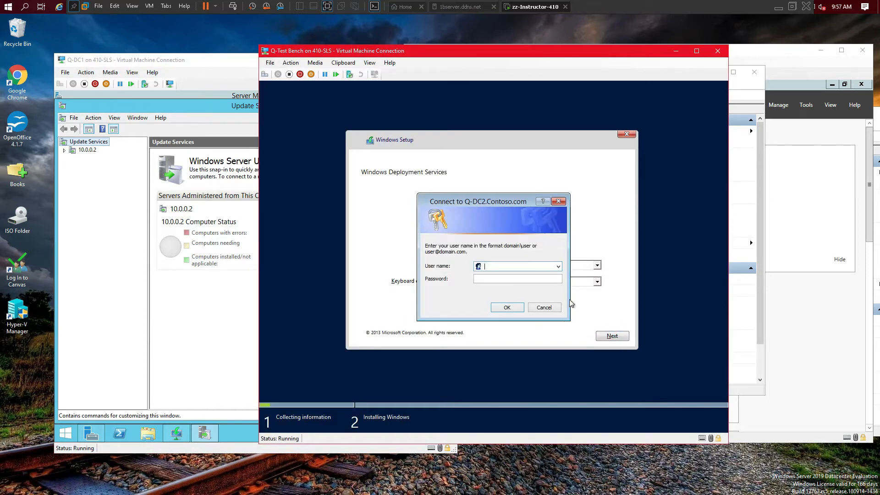
pyautogui.click(512, 266)
pyautogui.write('contoso\\admin')
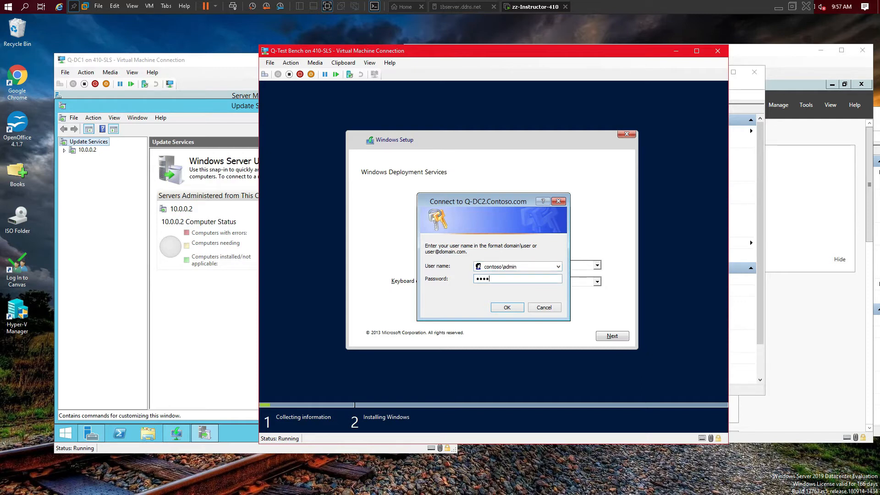
pyautogui.write('••')
pyautogui.press('Return')
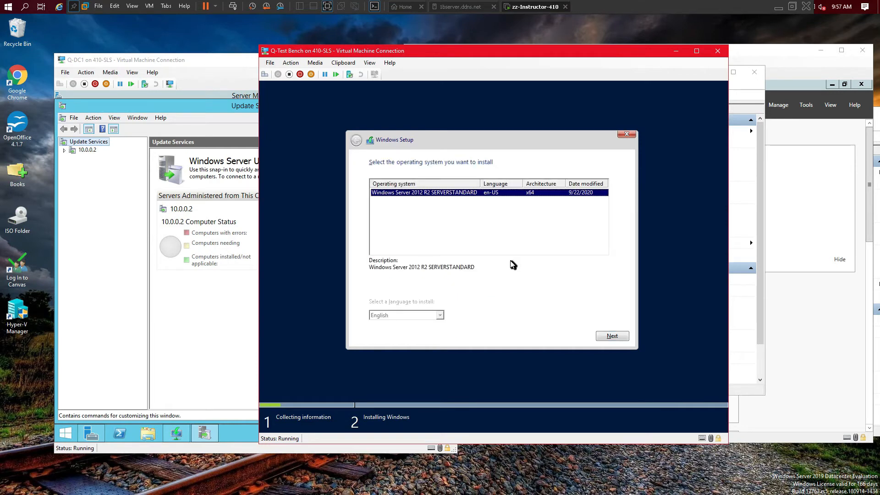
pyautogui.moveTo(479, 181); pyautogui.dragTo(508, 182)
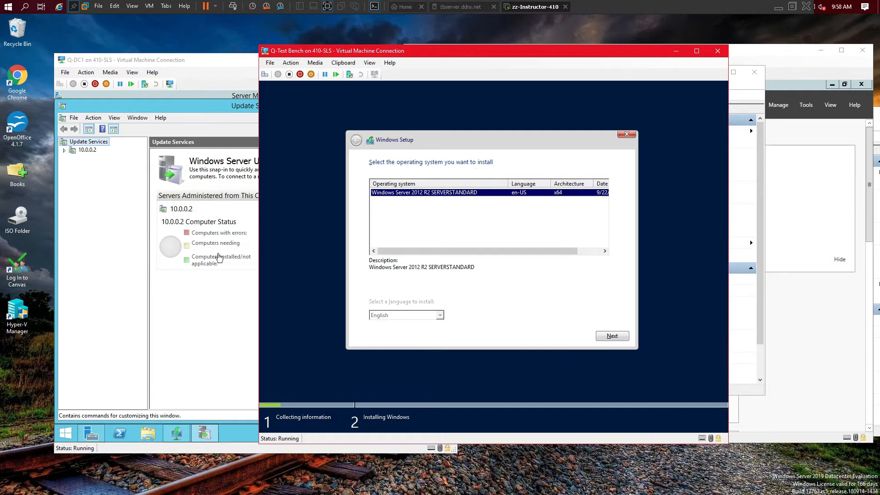
pyautogui.click(624, 338)
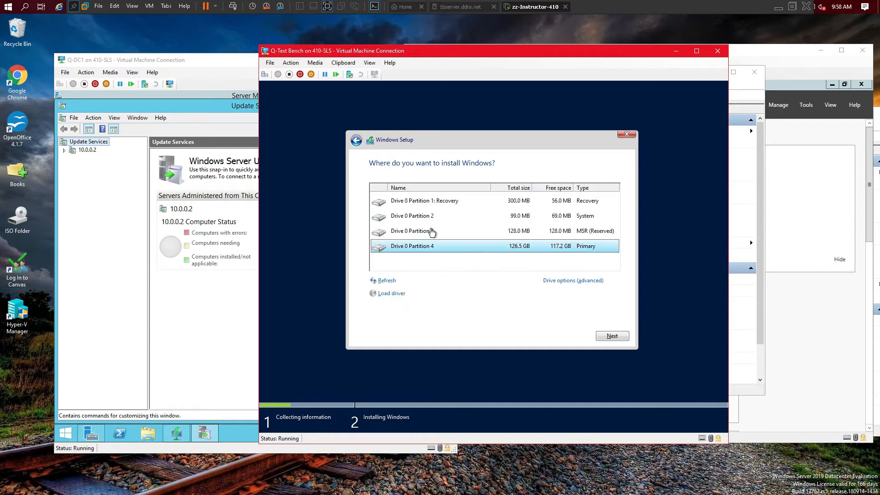
# Step: Open a command prompt from Setup, start diskpart and select disk 0
pyautogui.hotkey('shift', 'F10')
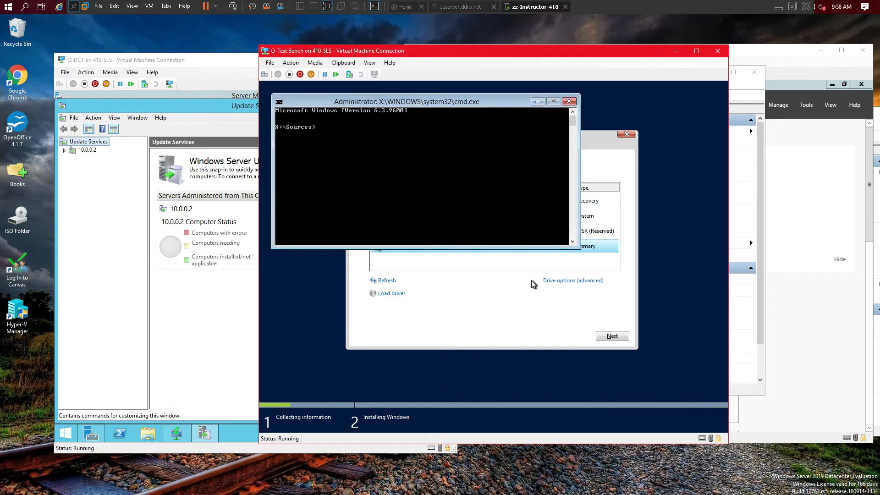
pyautogui.write('diskpart')
pyautogui.press('Return')
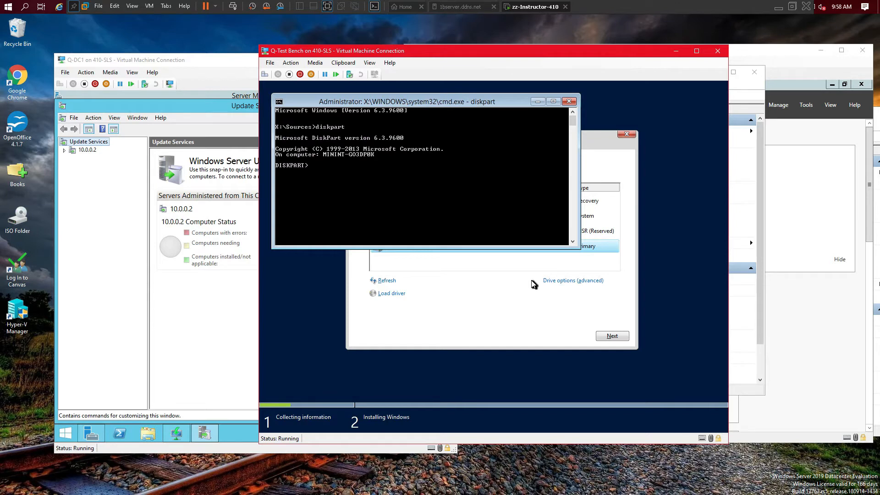
pyautogui.write('slect disk 0')
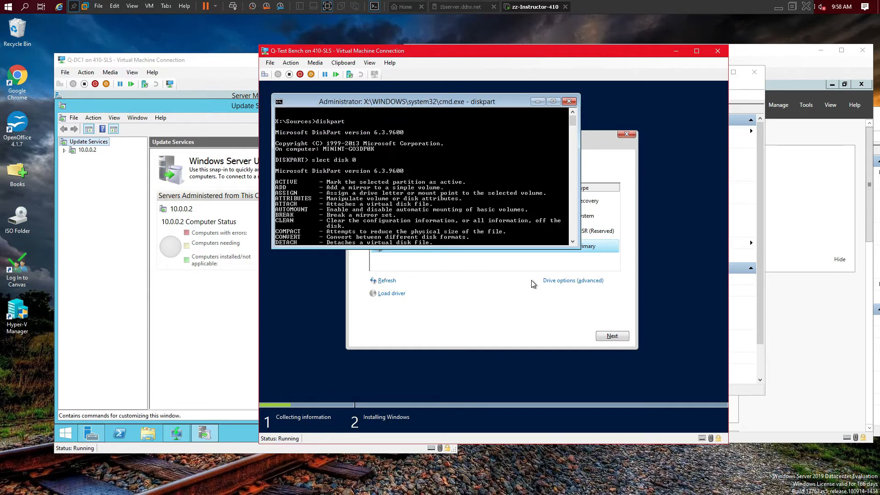
pyautogui.press('Return')
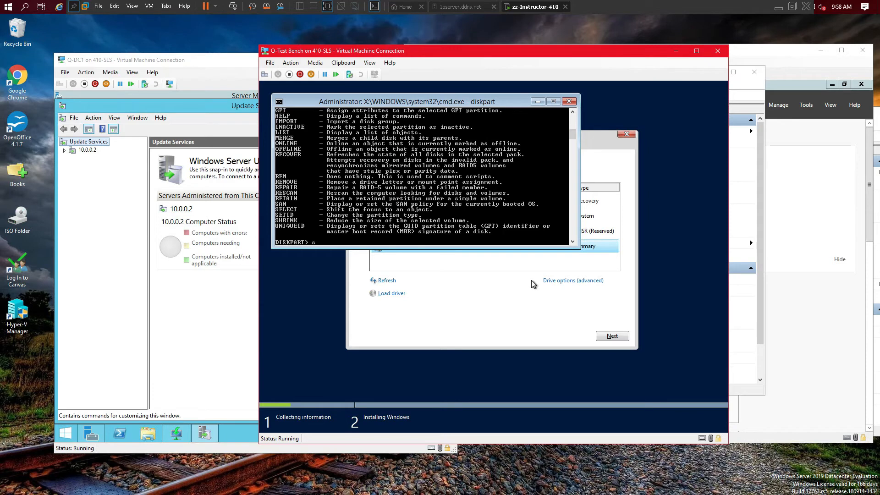
pyautogui.write('select disk 0')
pyautogui.press('Return')
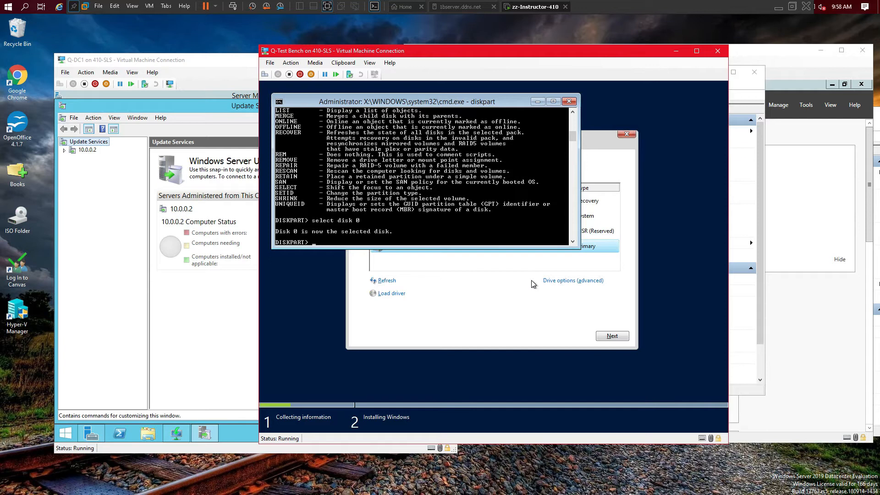
# Step: Clean disk 0, then exit diskpart and close the command prompt
pyautogui.write('clean')
pyautogui.press('Return')
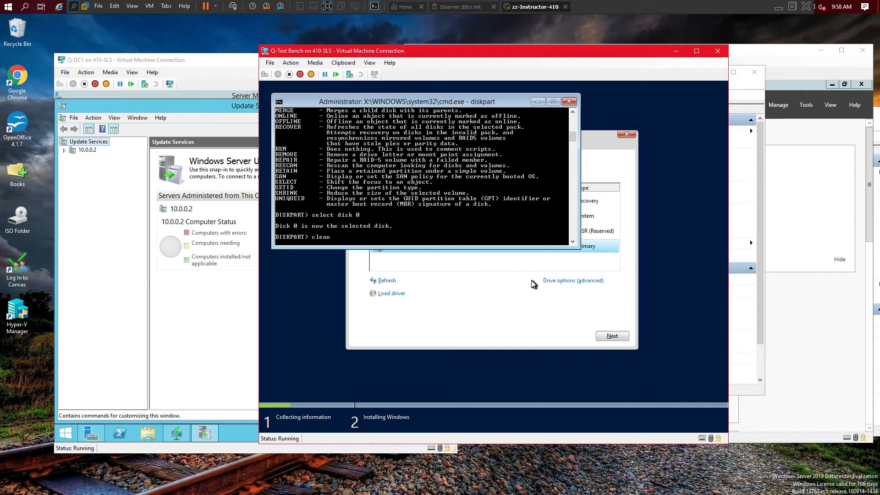
pyautogui.write('exit')
pyautogui.press('Return')
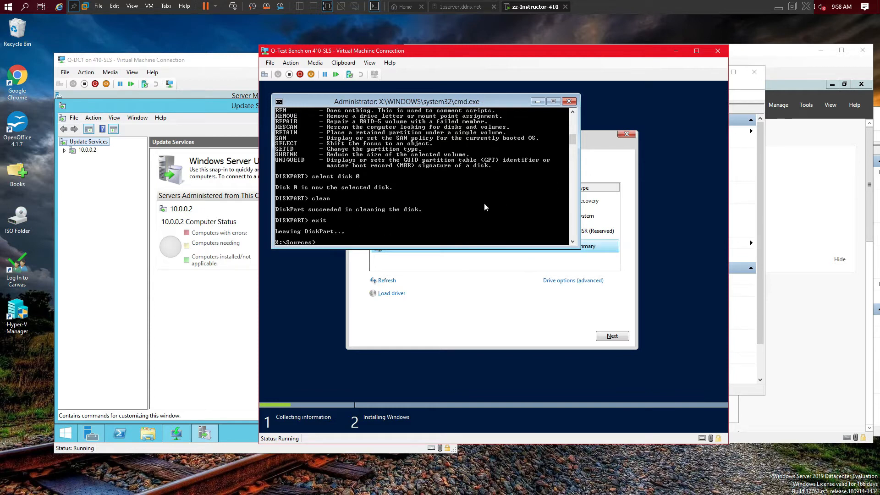
pyautogui.write('exit')
pyautogui.press('Return')
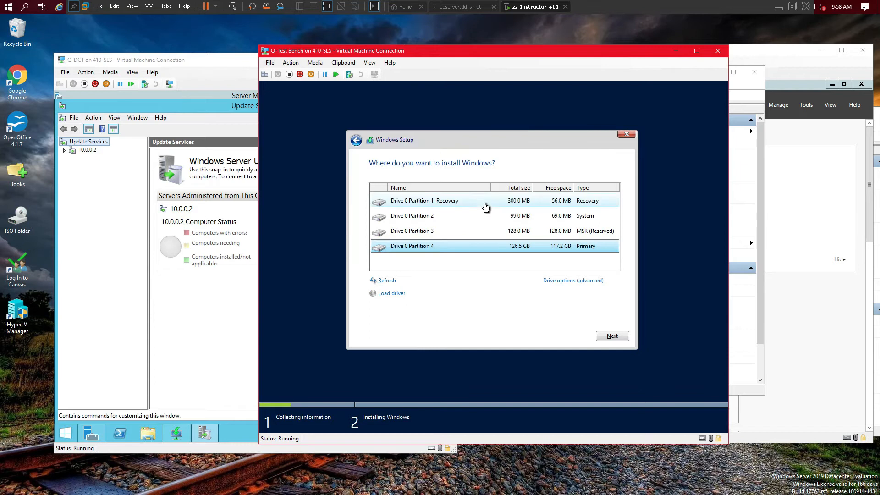
# Step: Install onto Drive 0's refreshed unallocated space, then view WSUS Synchronizations under 10.0.0.2
pyautogui.click(389, 279)
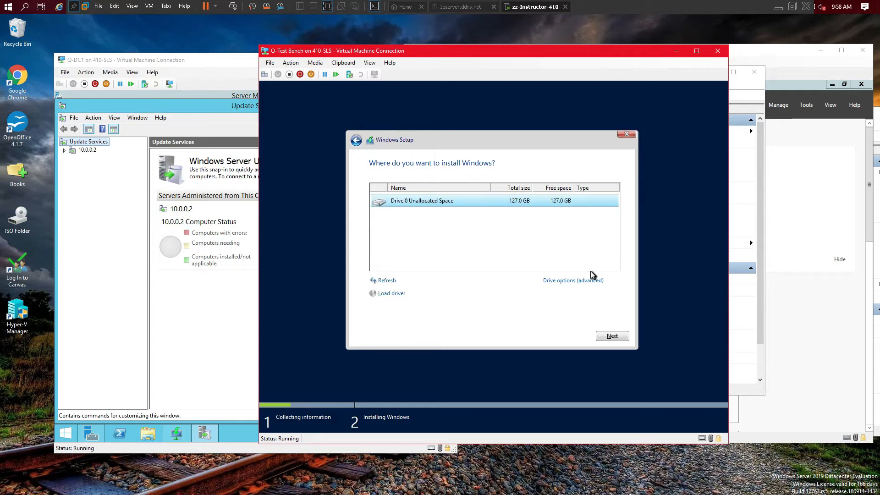
pyautogui.click(609, 339)
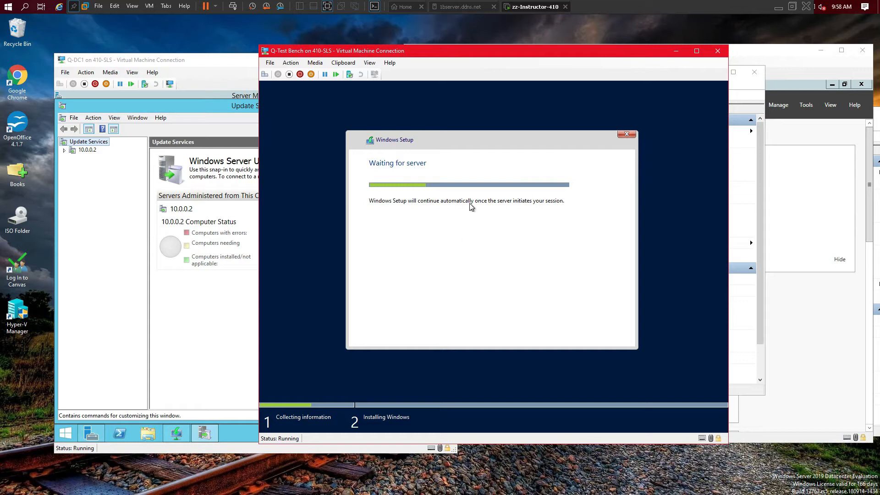
pyautogui.click(222, 60)
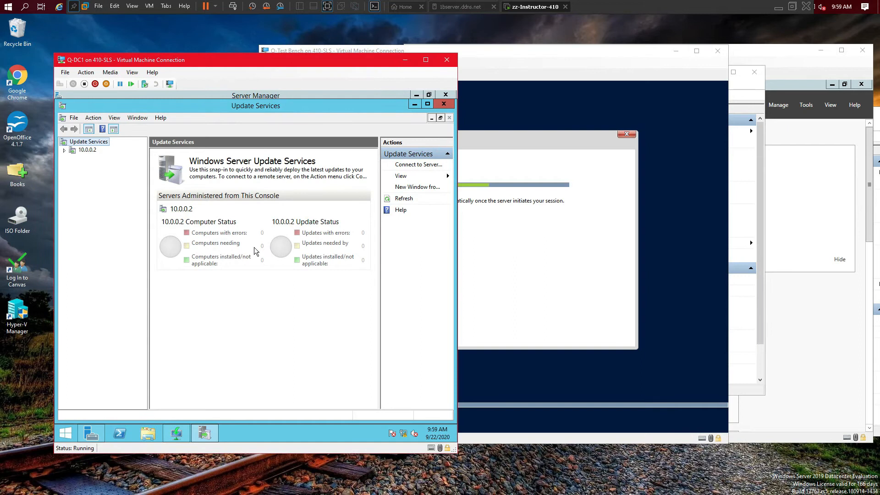
pyautogui.click(64, 150)
pyautogui.click(108, 183)
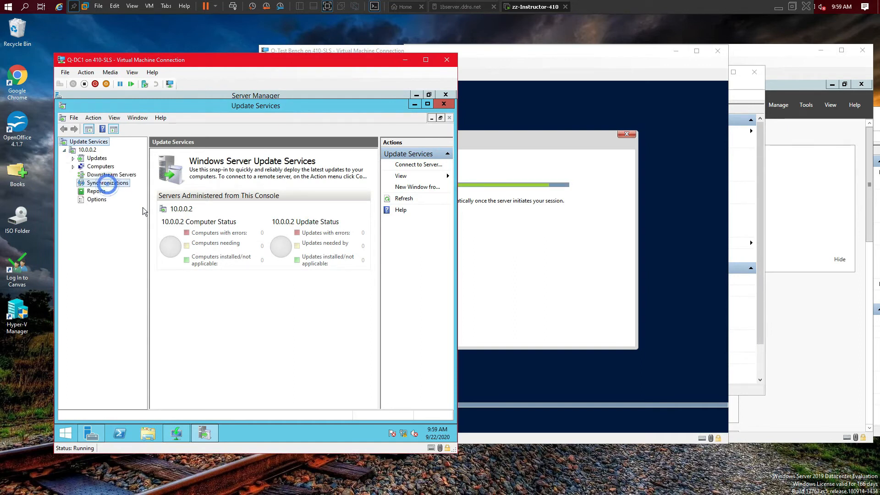
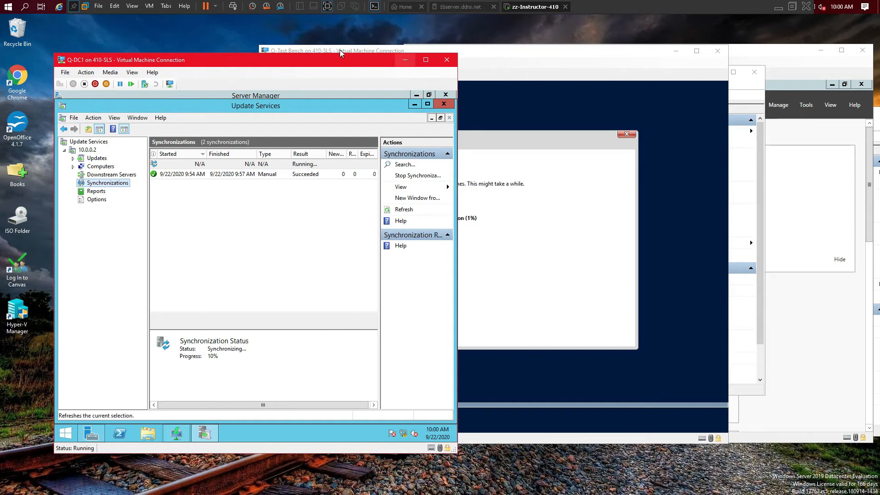
# Step: Place the Q-DC1 window on the left and the Q-Test Bench window on the right
pyautogui.moveTo(328, 64); pyautogui.dragTo(306, 31)
pyautogui.moveTo(548, 55); pyautogui.dragTo(692, 31)
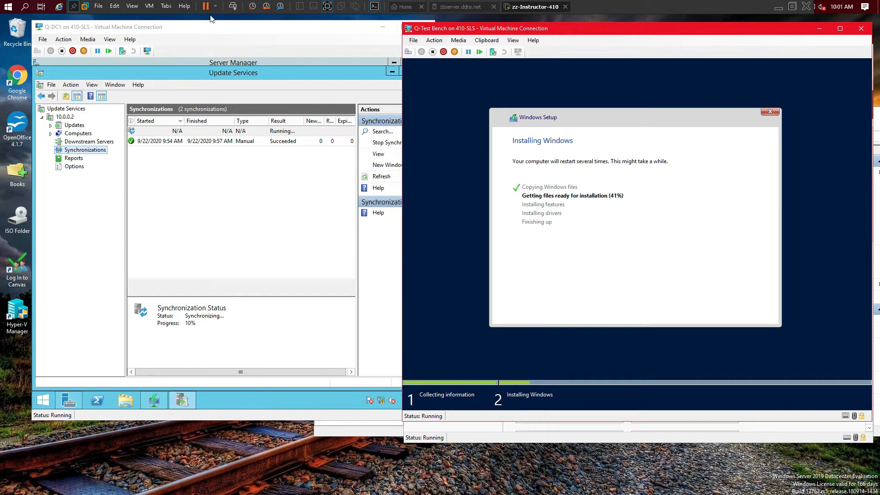
# Step: Enter VMware exclusive mode with 'Do not show this message again' ticked
pyautogui.click(133, 7)
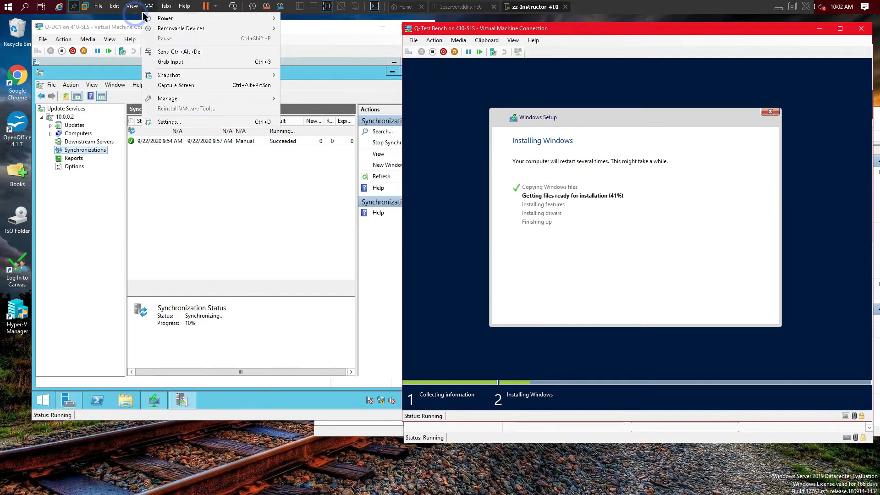
pyautogui.click(157, 28)
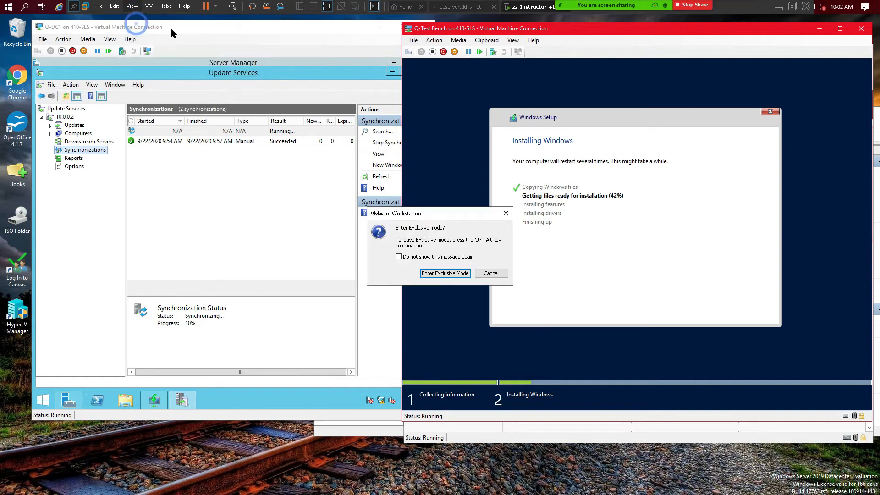
pyautogui.click(397, 256)
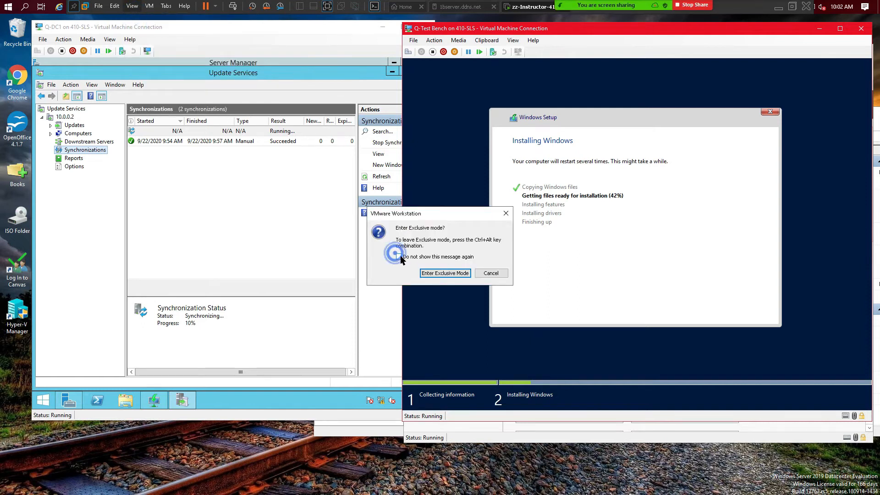
pyautogui.click(438, 273)
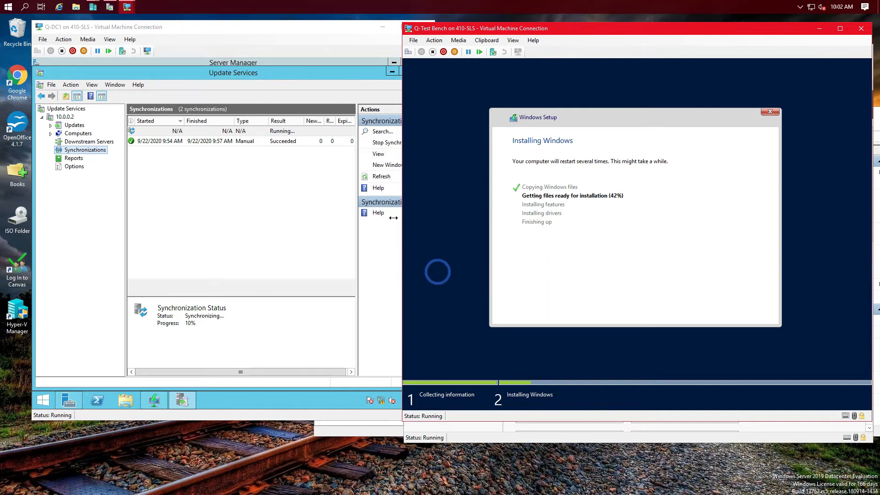
pyautogui.click(76, 8)
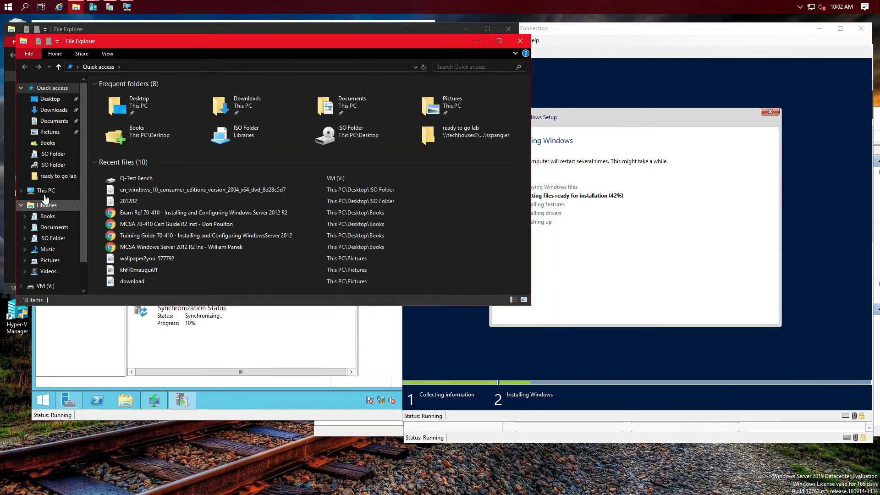
pyautogui.click(45, 191)
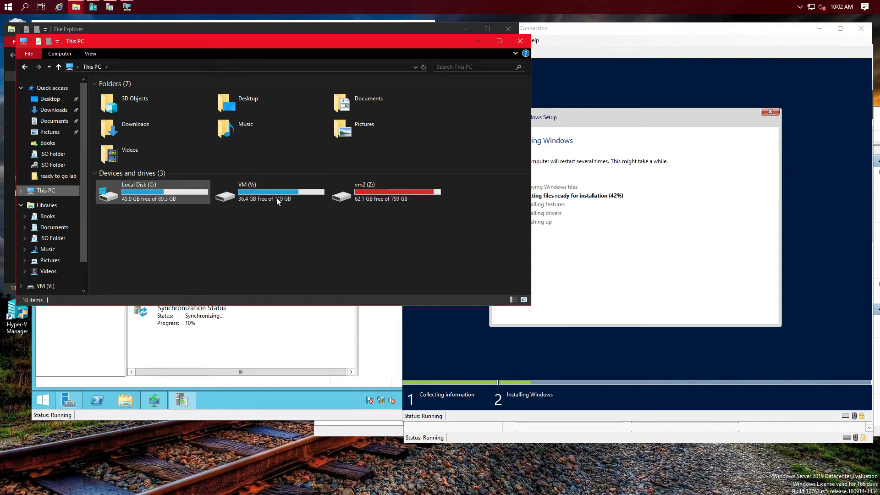
pyautogui.click(519, 41)
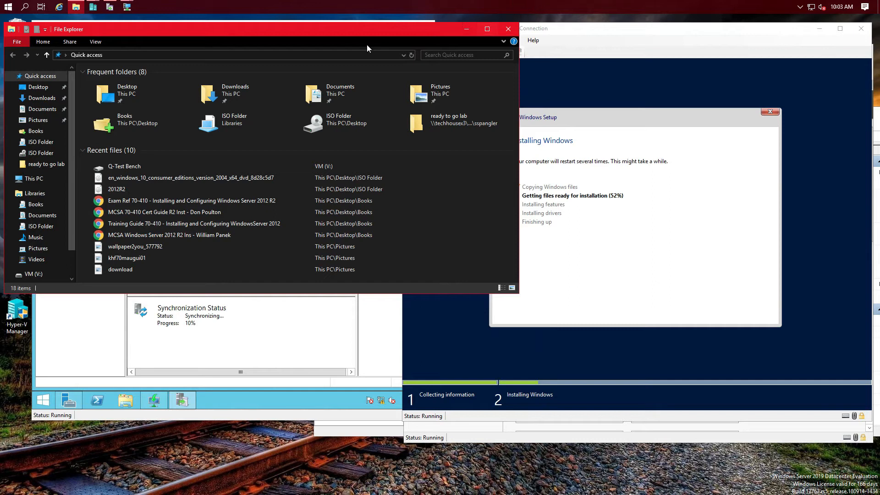
pyautogui.click(455, 122)
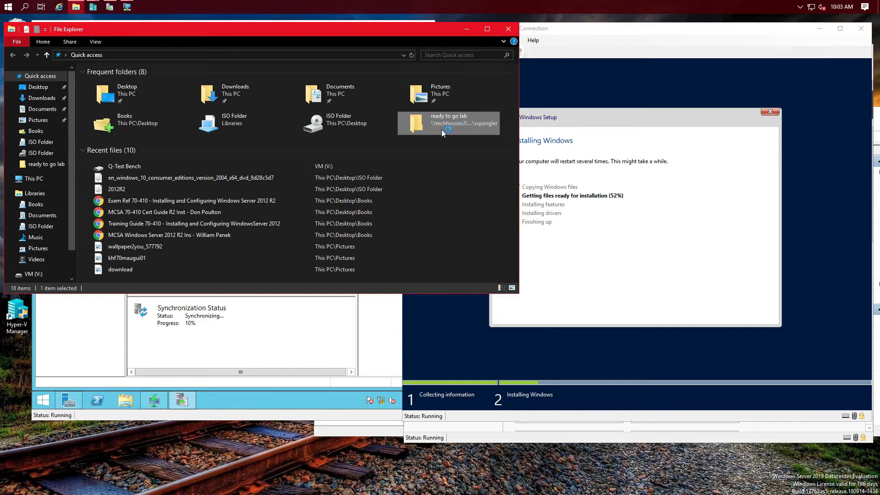
pyautogui.doubleClick(441, 130)
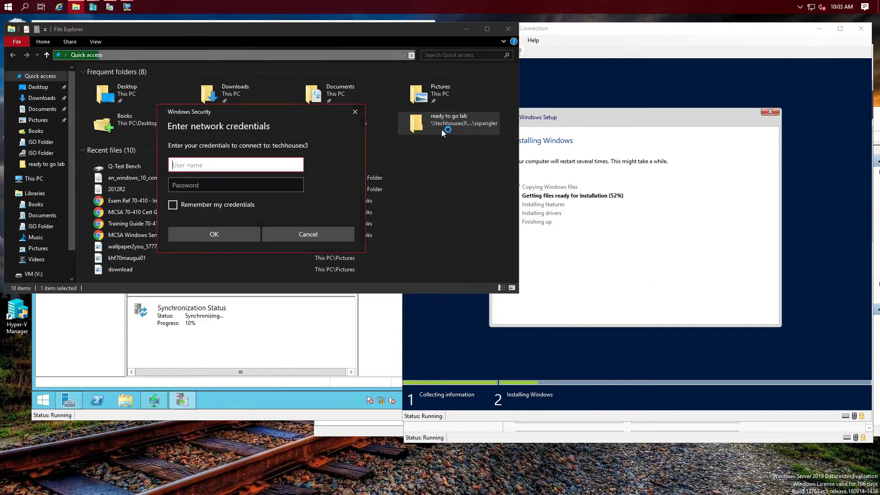
pyautogui.click(355, 113)
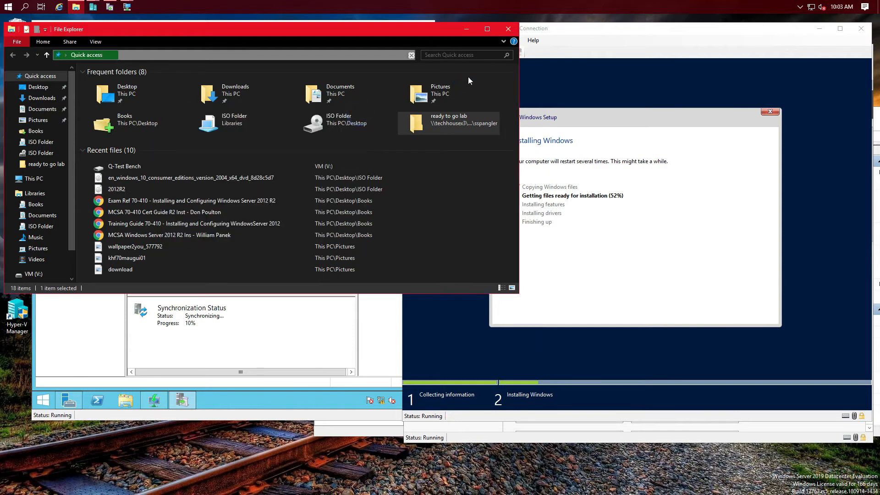
pyautogui.click(508, 29)
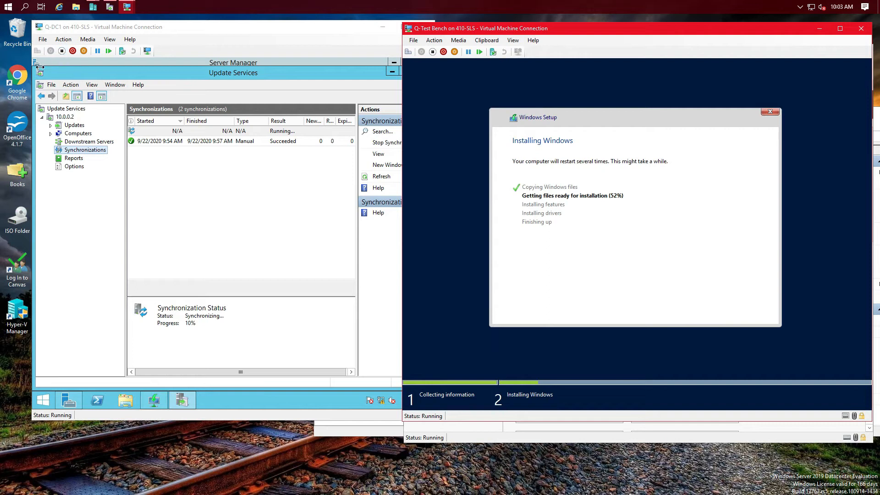
# Step: Open the Books folder, cancel the ready to go lab credentials prompt, then return to Q-DC1
pyautogui.click(17, 176)
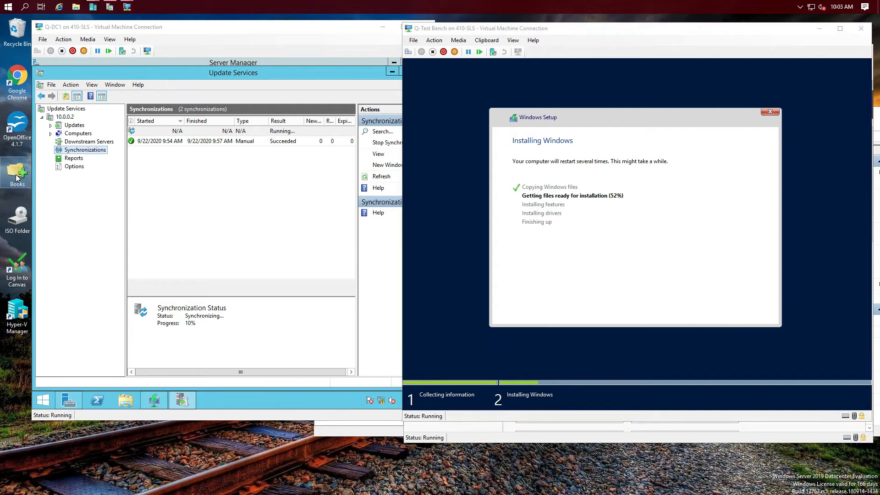
pyautogui.doubleClick(19, 174)
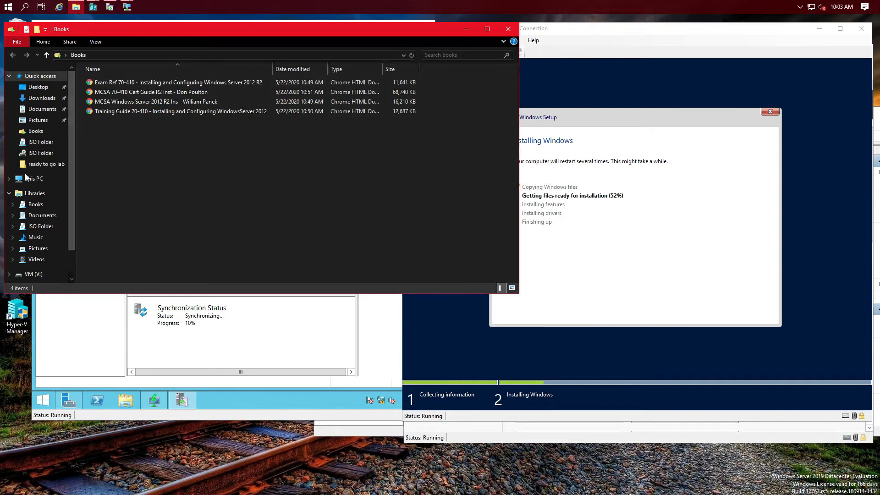
pyautogui.moveTo(68, 221); pyautogui.dragTo(77, 197)
pyautogui.click(37, 165)
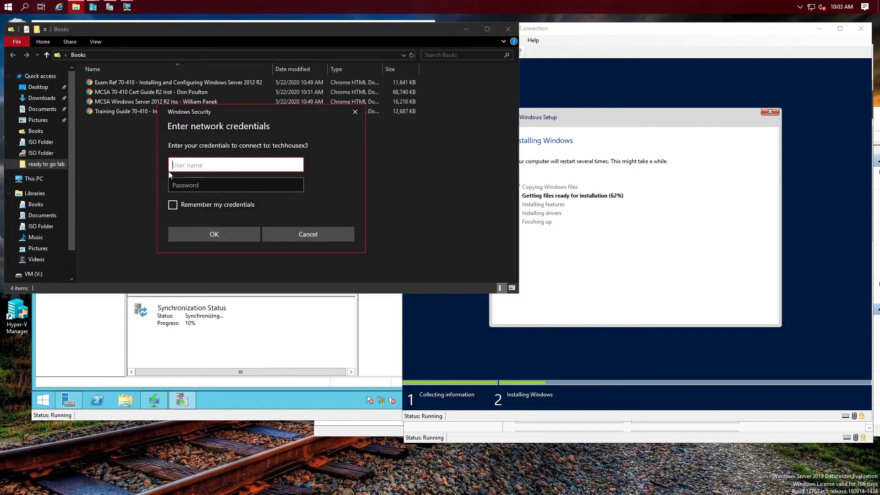
pyautogui.click(356, 114)
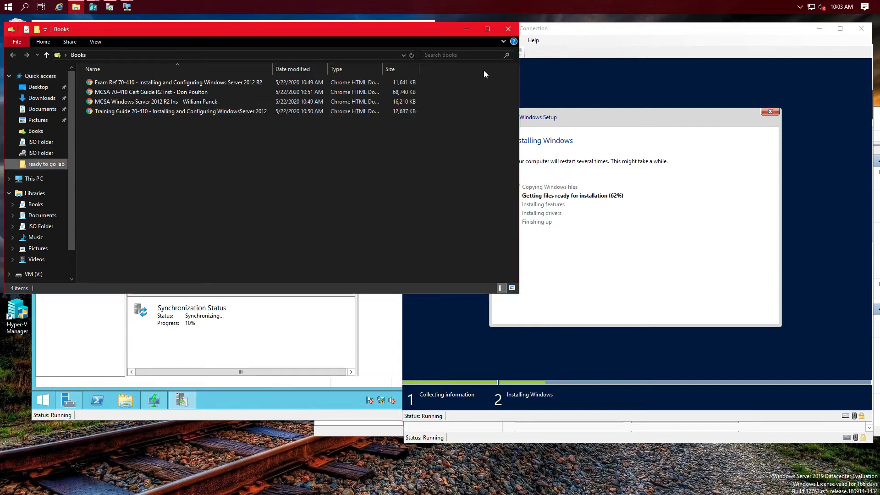
pyautogui.click(507, 29)
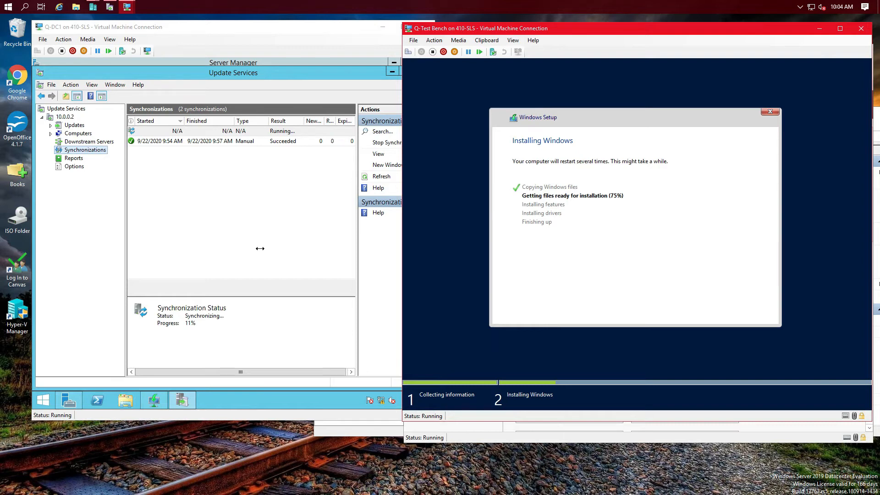
pyautogui.click(318, 47)
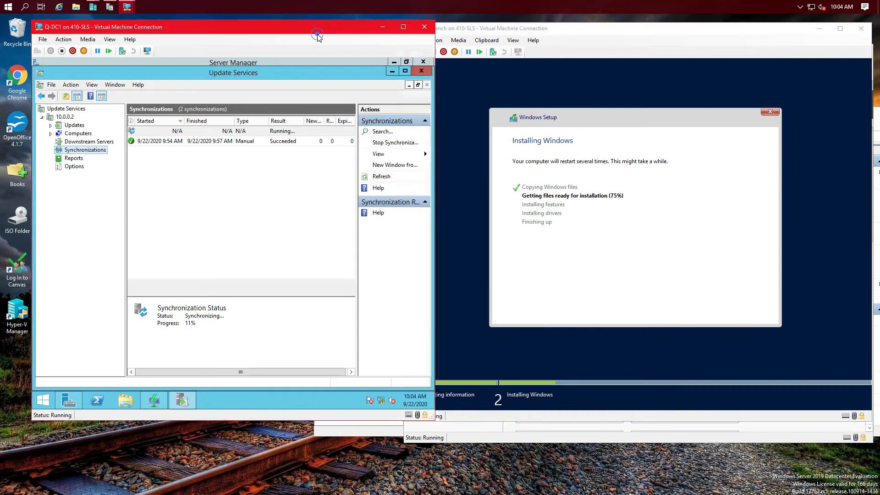
# Step: Maximize Q-DC1, close Update Services, refresh Server Manager and launch Group Policy Management
pyautogui.click(408, 30)
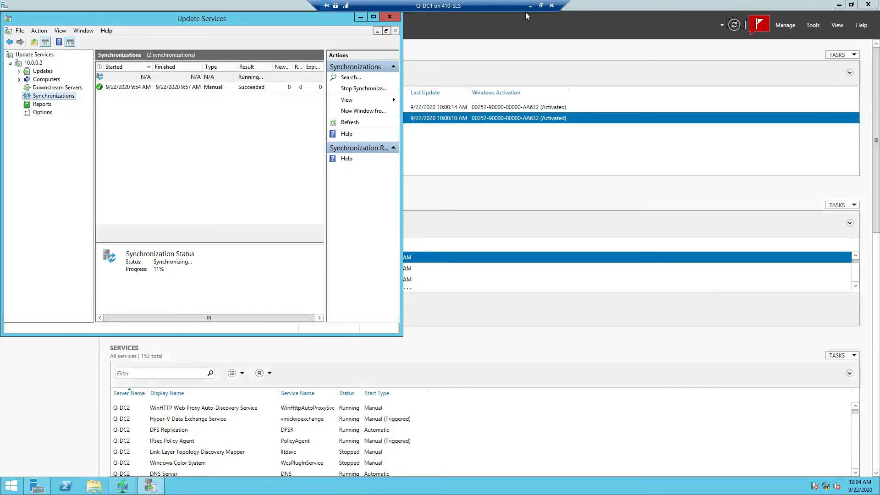
pyautogui.moveTo(295, 19); pyautogui.dragTo(444, 132)
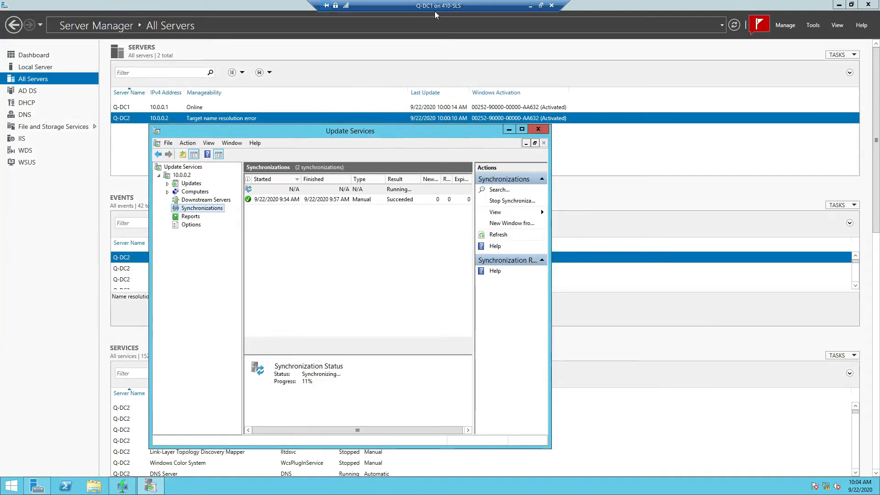
pyautogui.click(535, 131)
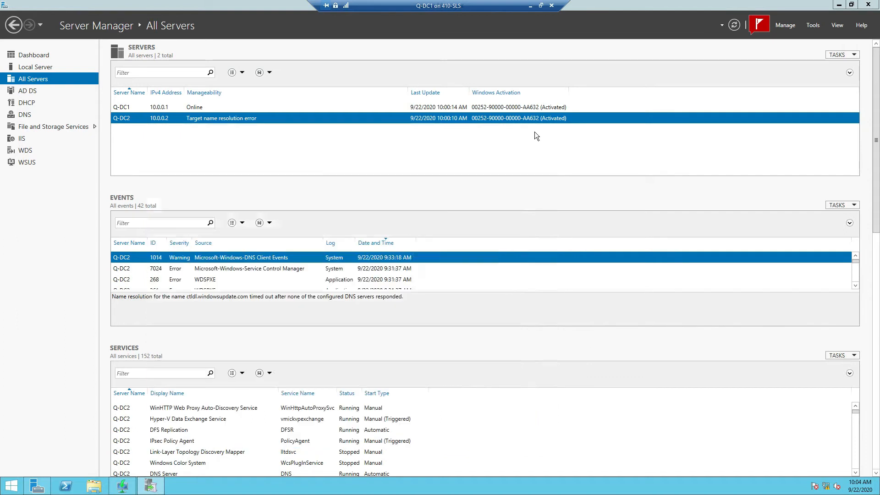
pyautogui.click(733, 25)
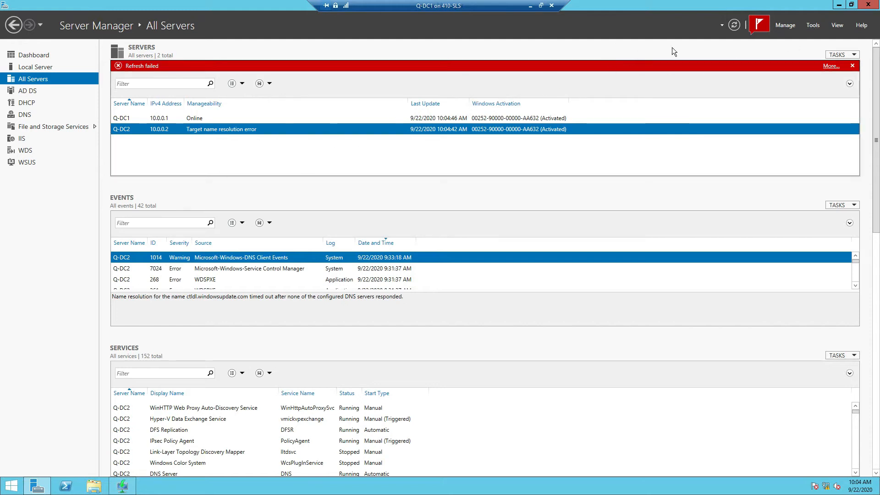
pyautogui.click(813, 26)
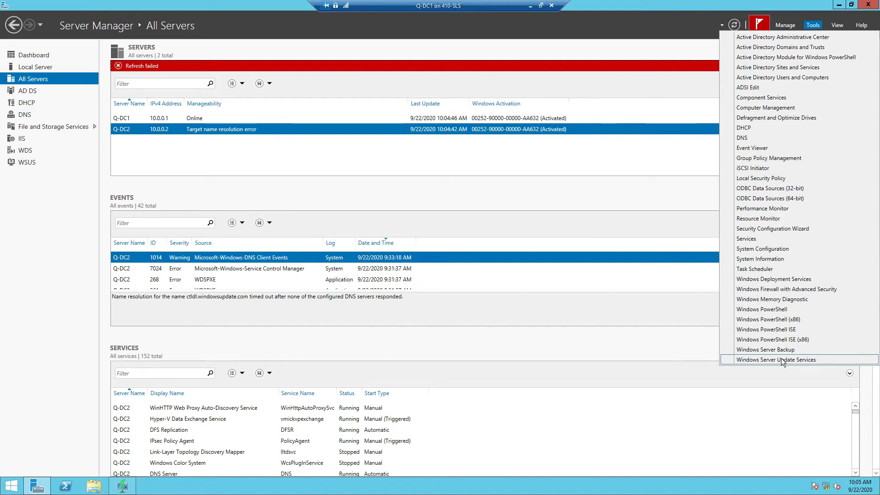
pyautogui.click(772, 156)
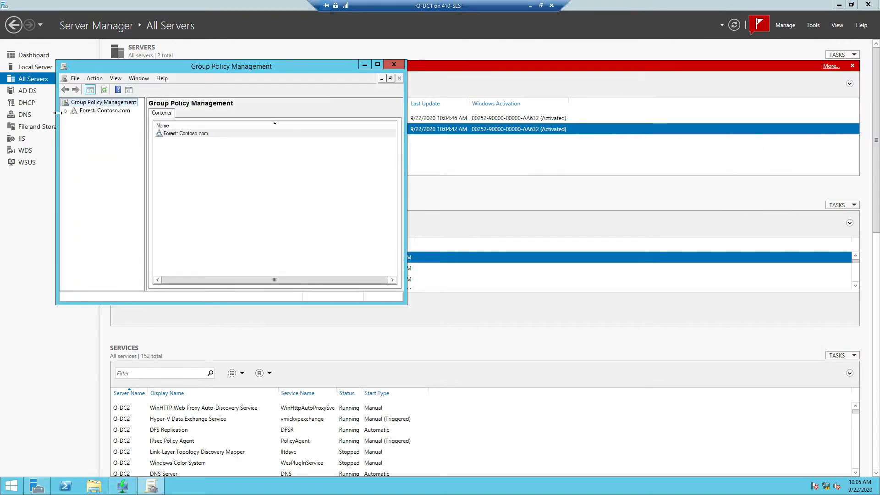
# Step: Create the Q-Test-Bench organizational unit under the Contoso.com domain
pyautogui.click(65, 111)
pyautogui.click(75, 119)
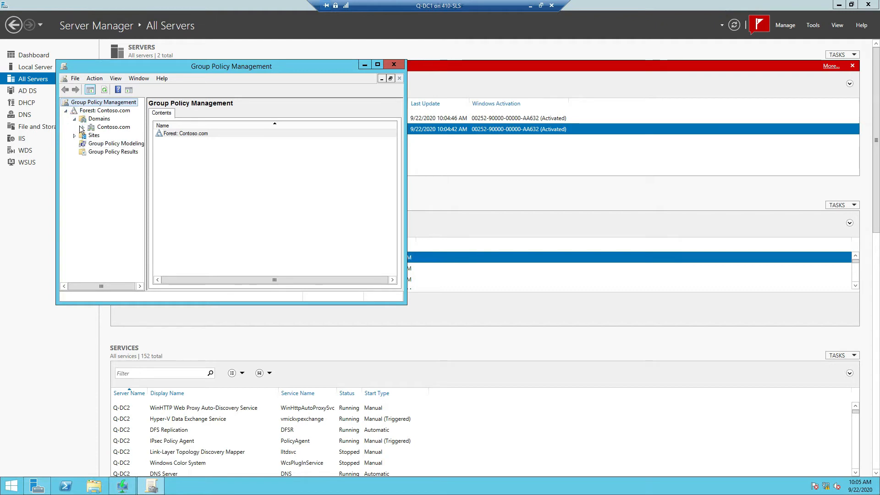
pyautogui.click(81, 127)
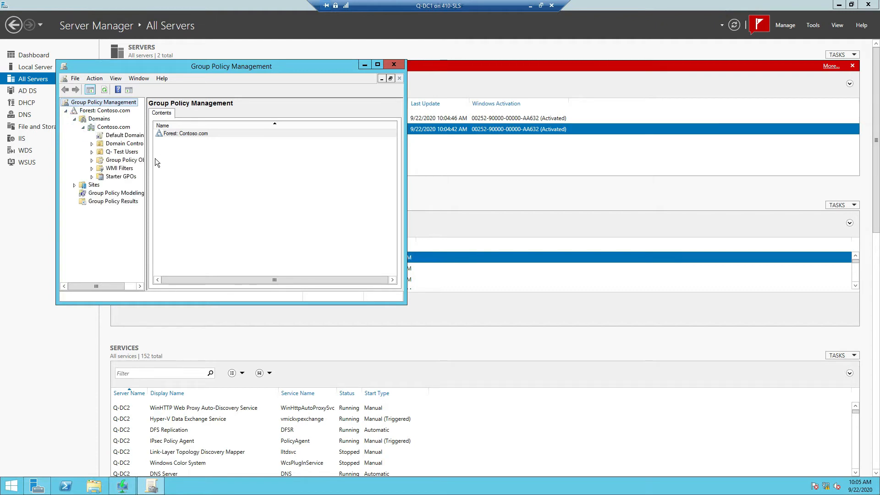
pyautogui.moveTo(144, 159); pyautogui.dragTo(174, 158)
pyautogui.rightClick(121, 126)
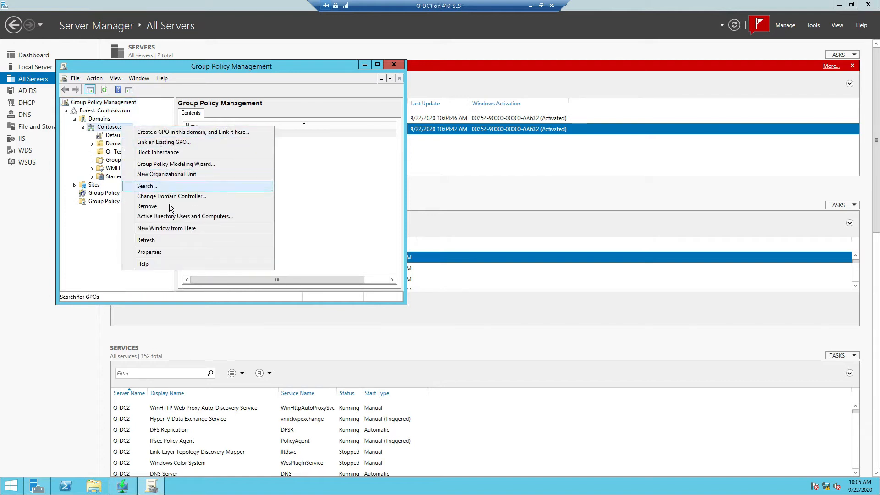
pyautogui.click(188, 174)
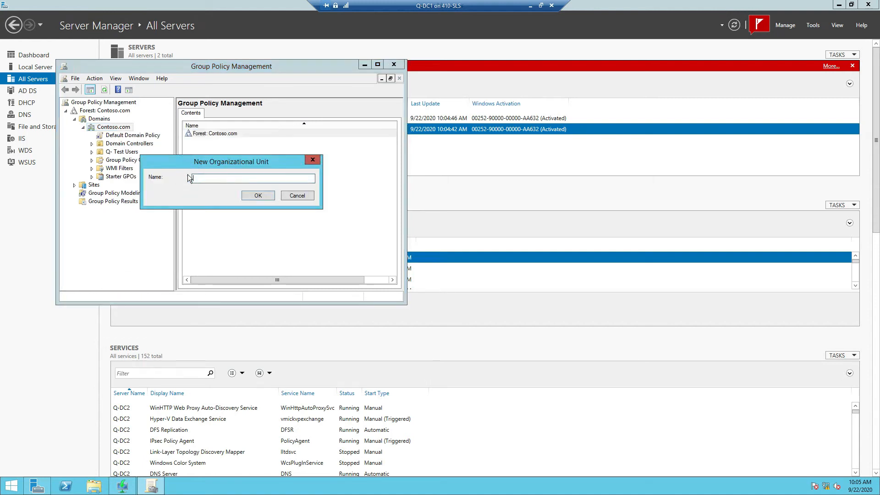
pyautogui.click(231, 180)
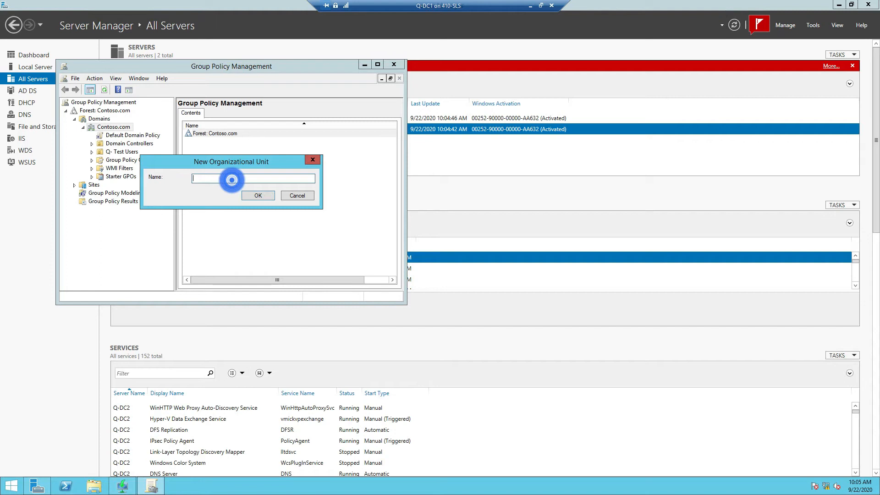
pyautogui.write('Q-Te')
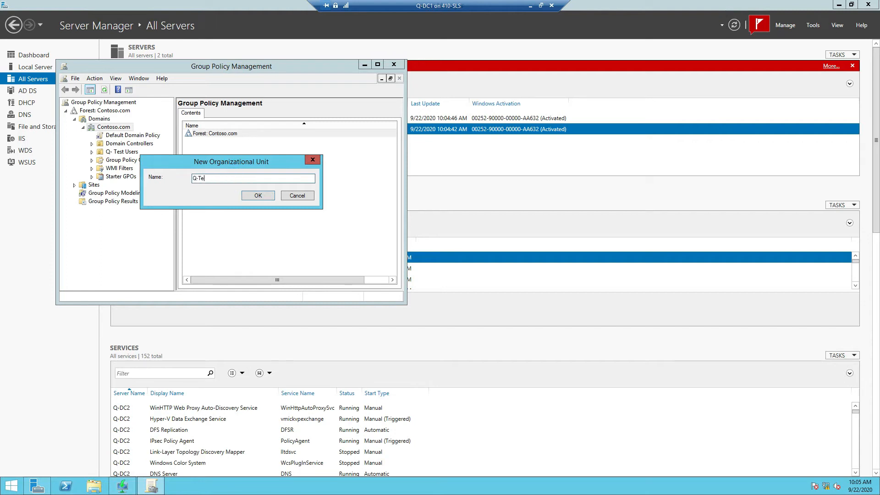
pyautogui.write('st-Bench')
pyautogui.click(263, 198)
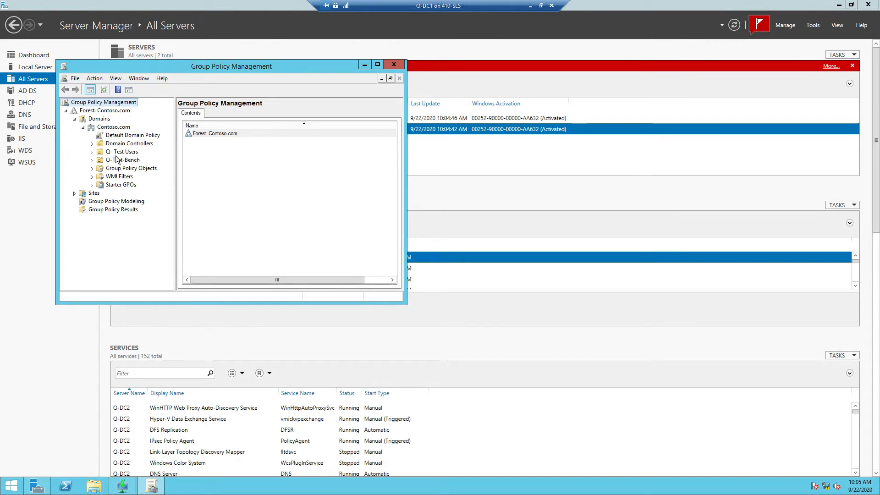
# Step: Create a 'Windows Update WSUS' GPO linked to the Q-Test-Bench OU
pyautogui.click(101, 163)
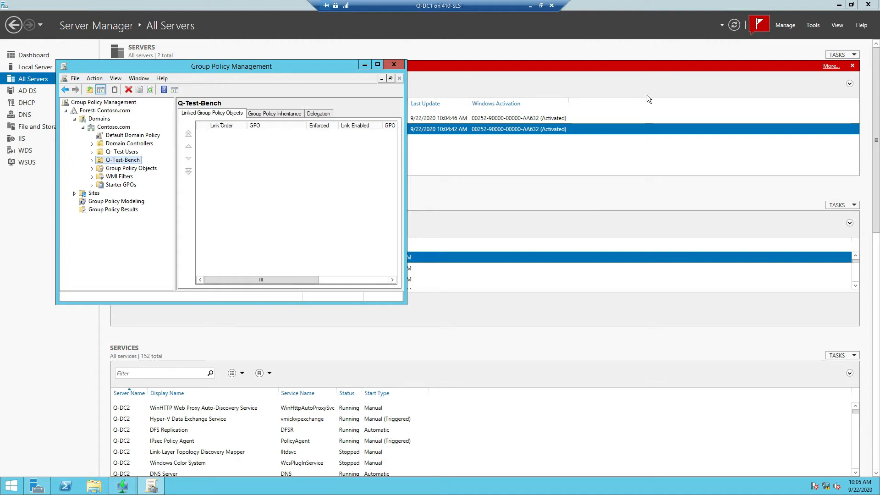
pyautogui.rightClick(118, 160)
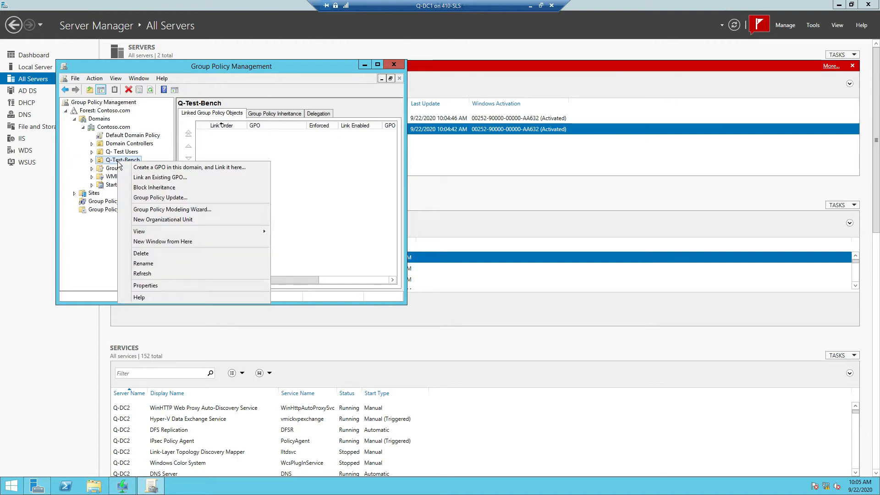
pyautogui.click(164, 168)
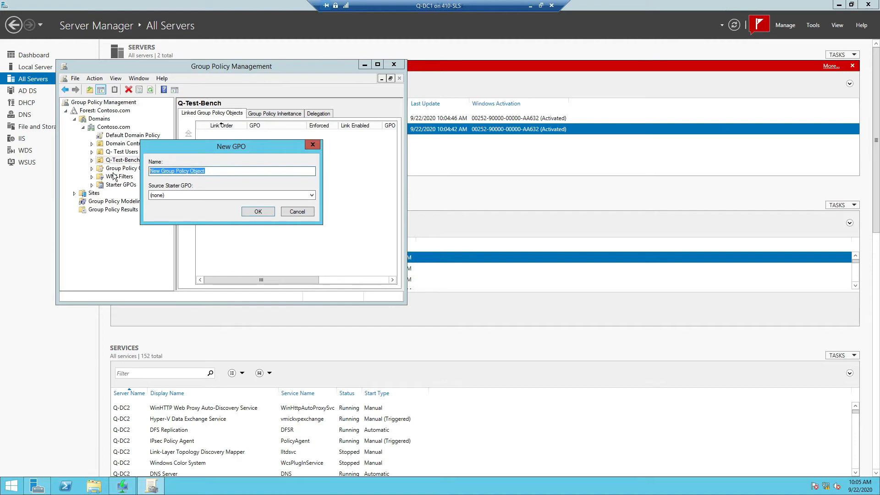
pyautogui.write('Window')
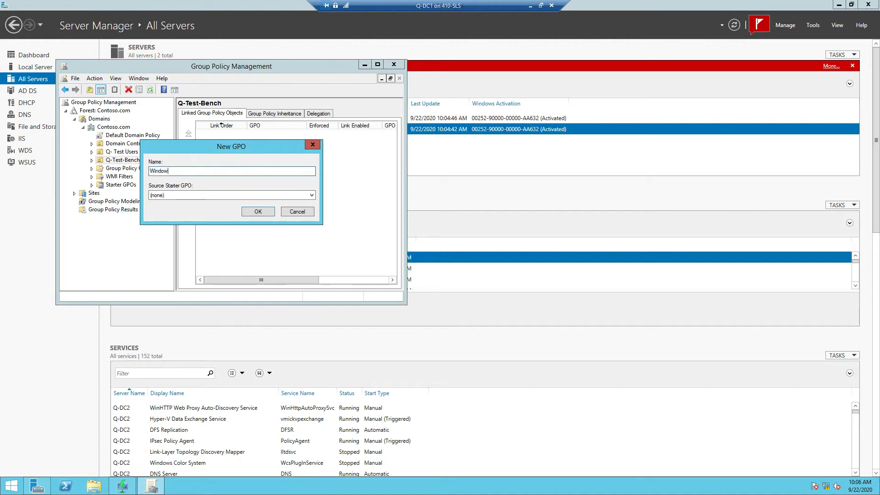
pyautogui.write('s Update WSUS')
pyautogui.click(260, 212)
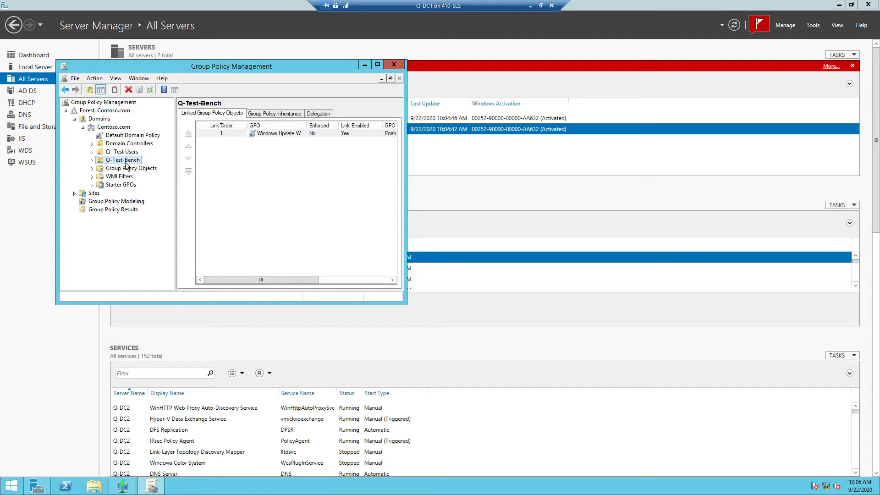
pyautogui.click(91, 159)
# Step: Edit the Windows Update WSUS GPO and expand Computer Configuration's Administrative Templates
pyautogui.rightClick(114, 168)
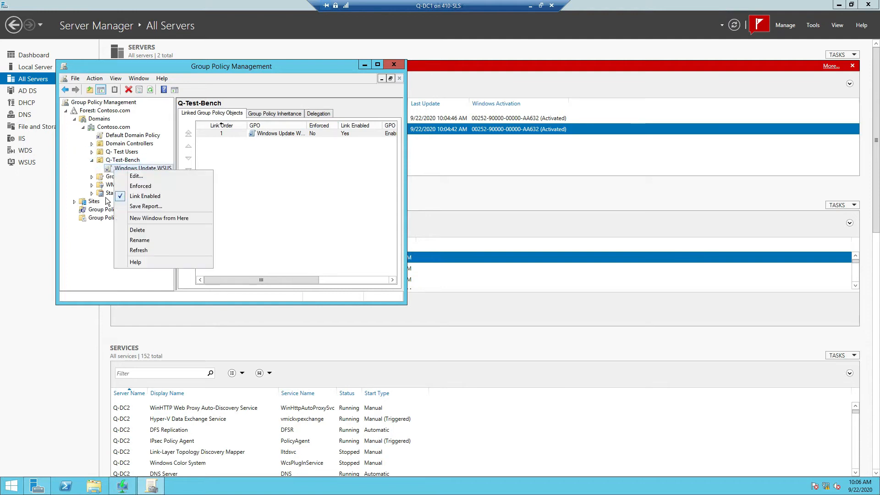
pyautogui.click(134, 175)
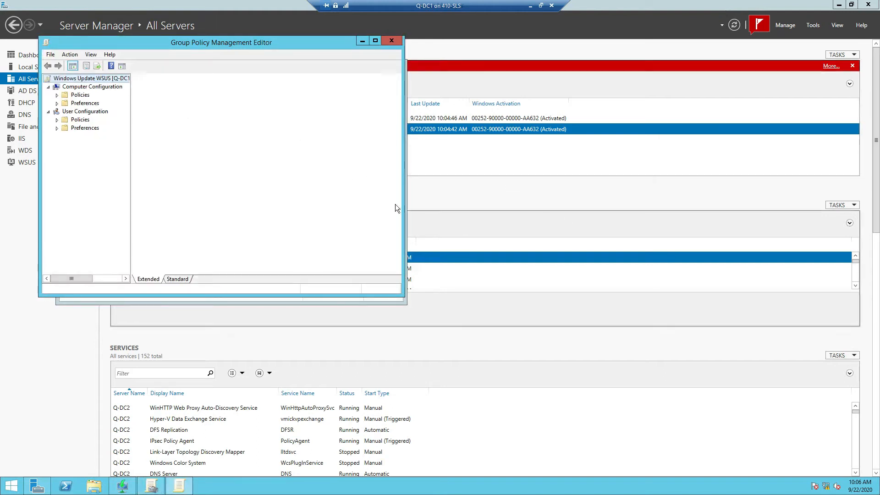
pyautogui.click(57, 94)
pyautogui.click(84, 120)
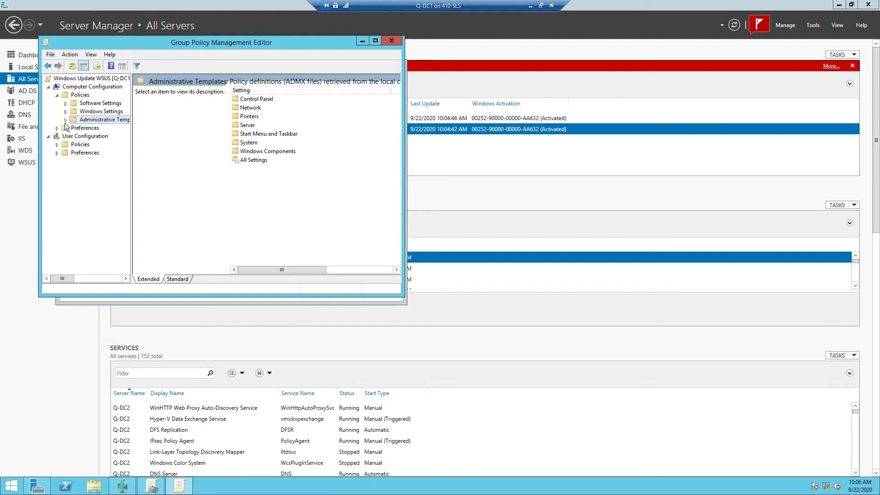
# Step: Show Windows Components > Windows Update settings with the editor maximized
pyautogui.doubleClick(236, 150)
pyautogui.moveTo(397, 135); pyautogui.dragTo(384, 232)
pyautogui.doubleClick(260, 238)
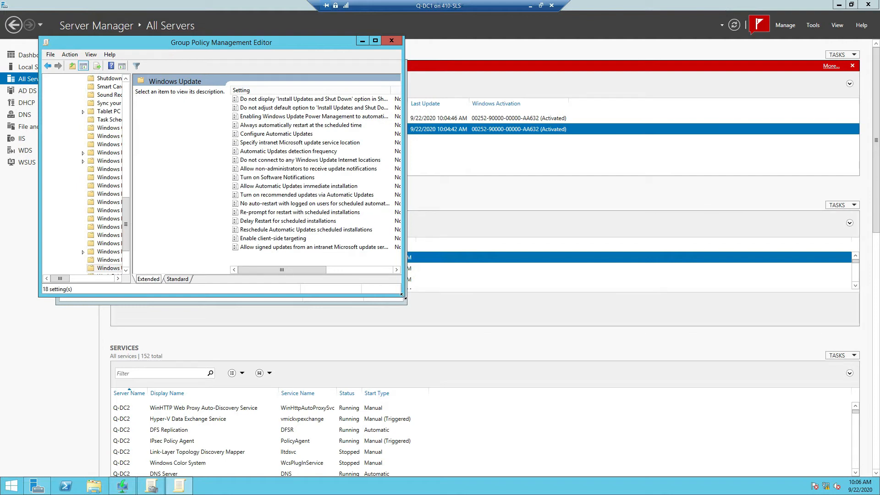
pyautogui.moveTo(406, 300); pyautogui.dragTo(647, 372)
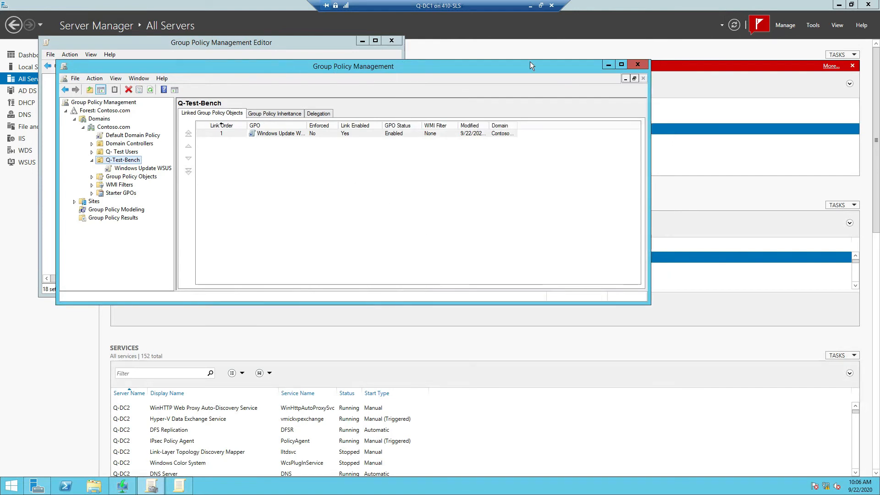
pyautogui.click(607, 65)
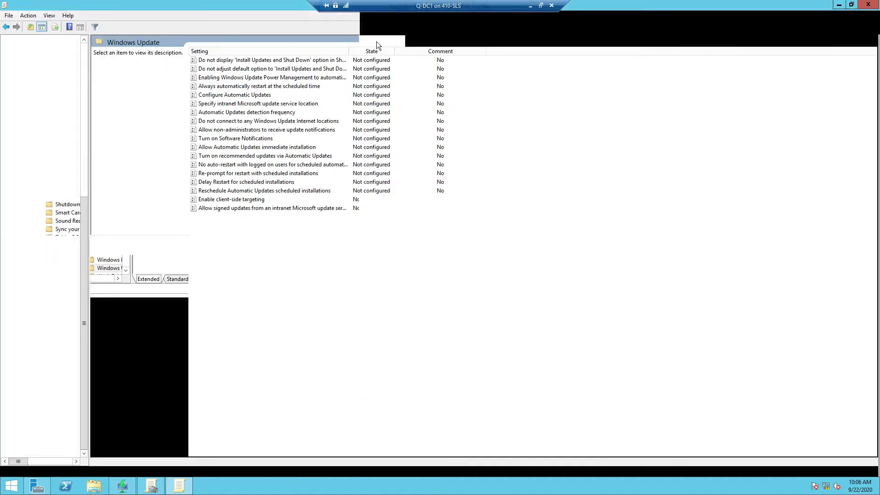
pyautogui.click(375, 41)
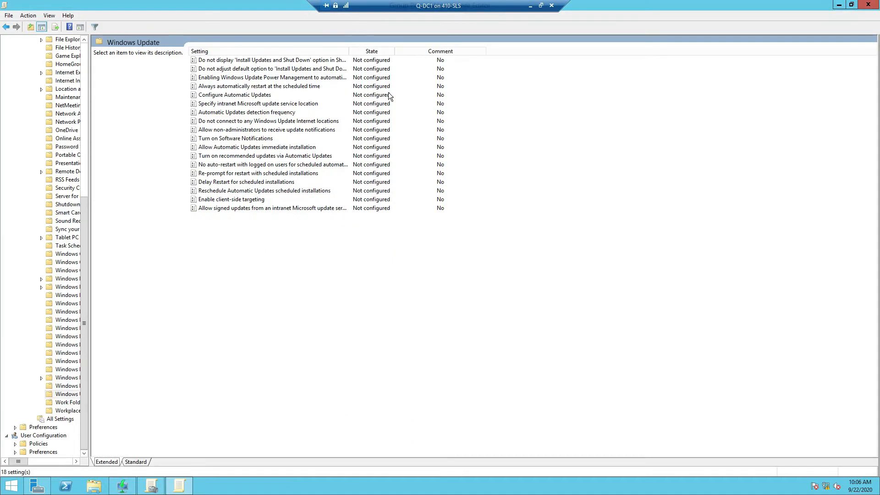
pyautogui.doubleClick(225, 104)
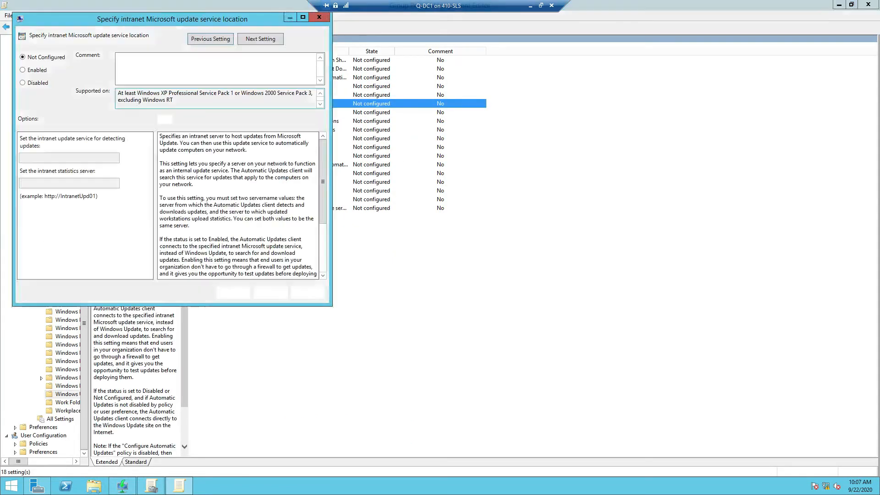
pyautogui.moveTo(178, 16); pyautogui.dragTo(464, 151)
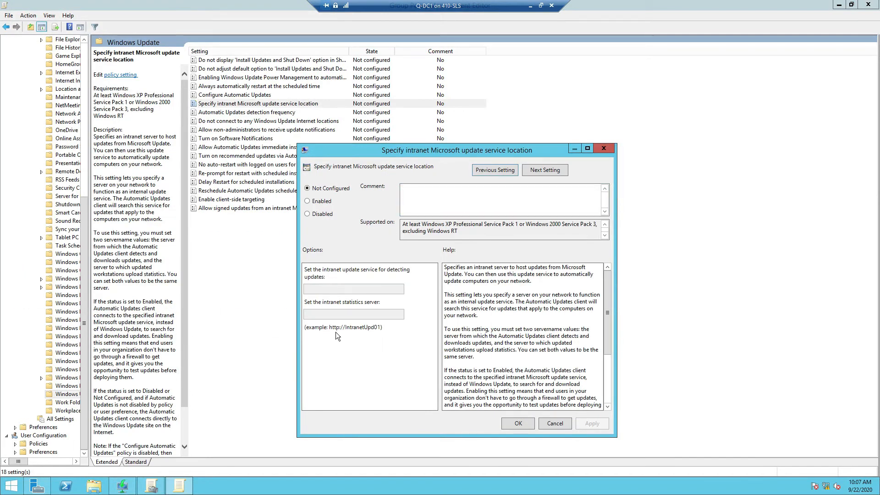
pyautogui.click(340, 288)
pyautogui.click(315, 202)
pyautogui.click(332, 288)
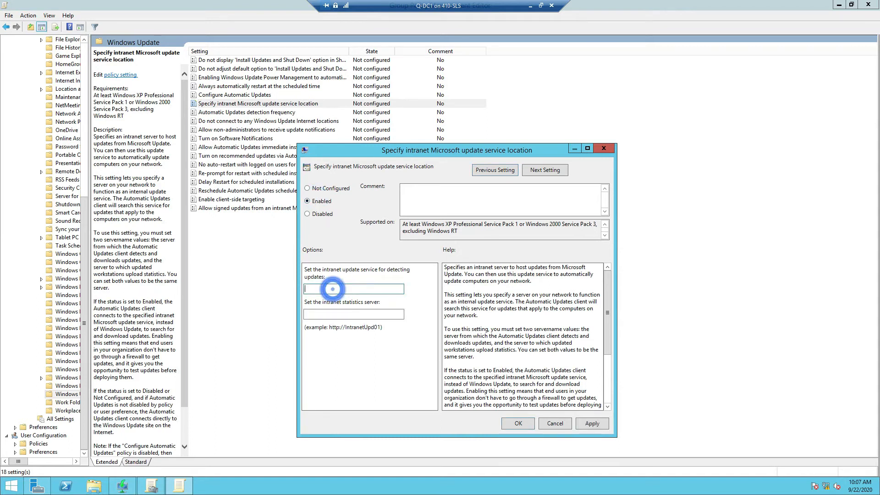
pyautogui.write('http://10.0.0.2:')
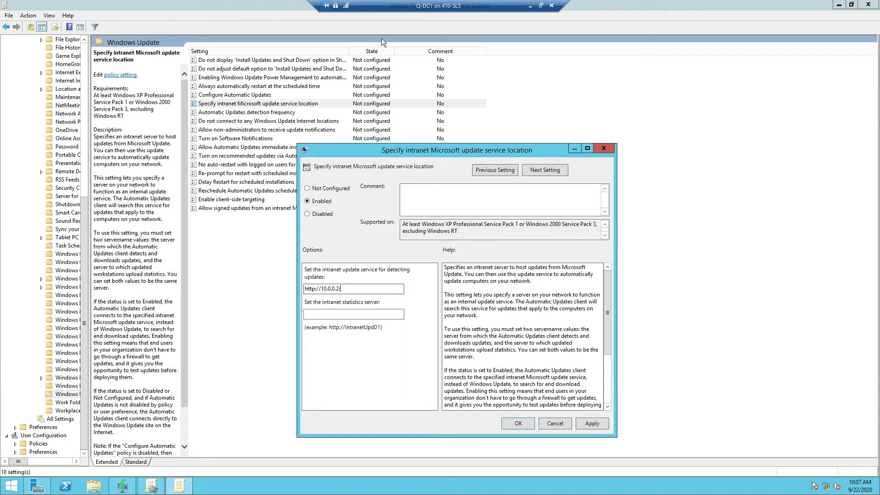
pyautogui.click(838, 5)
# Step: Cycle through open windows to Server Manager and show its Tools list
pyautogui.hotkey('alt', 'Tab')
pyautogui.hotkey('alt', 'Tab')
pyautogui.hotkey('alt', 'Tab')
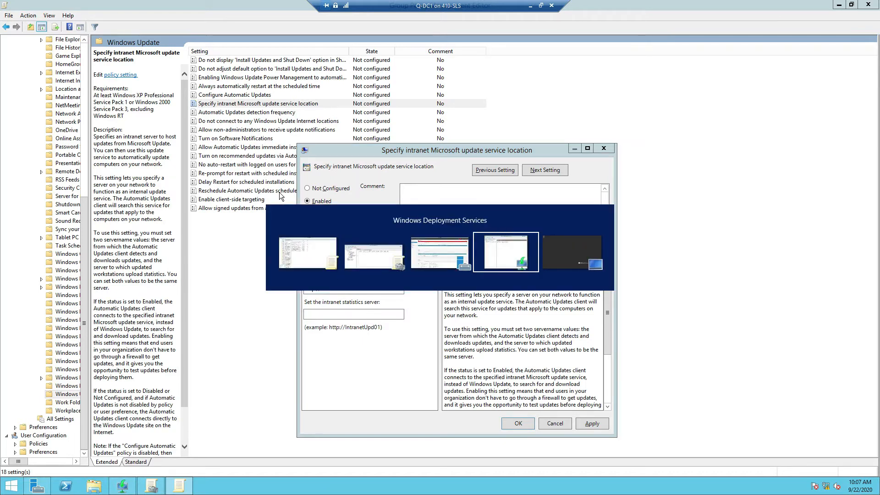
pyautogui.hotkey('alt', 'Tab')
pyautogui.hotkey('alt', 'Tab')
pyautogui.hotkey('alt', 'Tab')
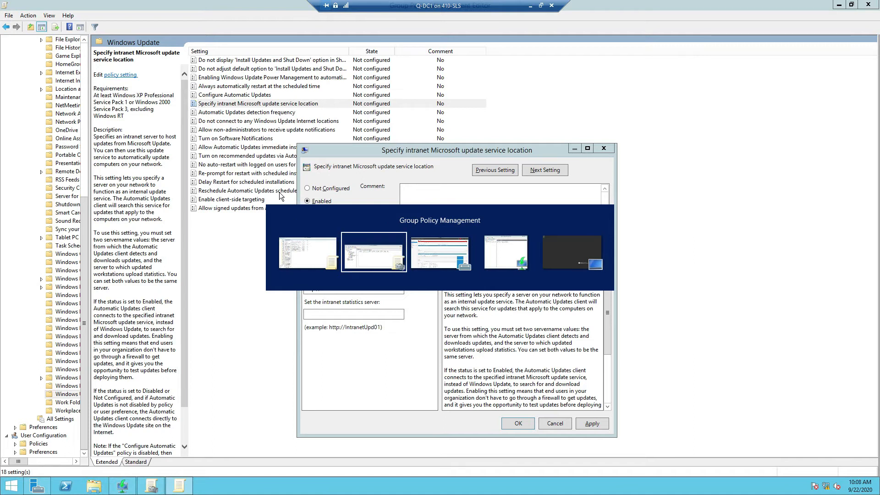
pyautogui.hotkey('alt', 'Tab')
pyautogui.hotkey('alt', 'Tab')
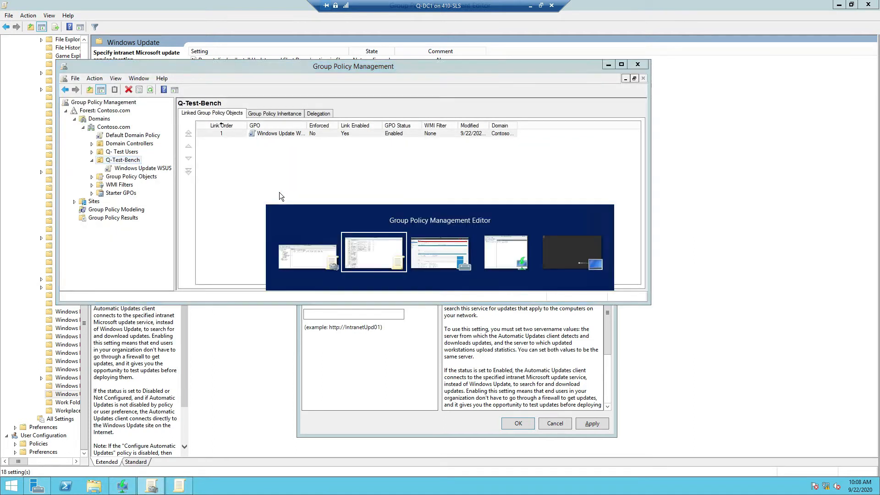
pyautogui.hotkey('alt', 'Tab')
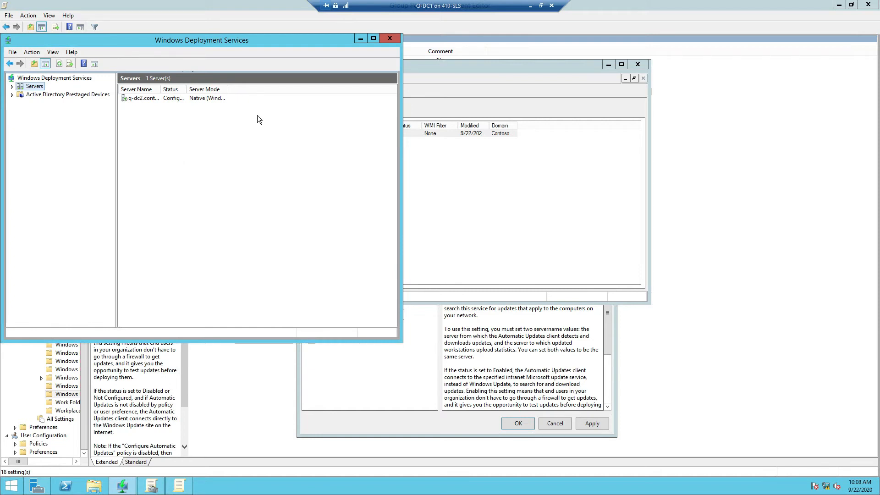
pyautogui.hotkey('alt', 'Tab')
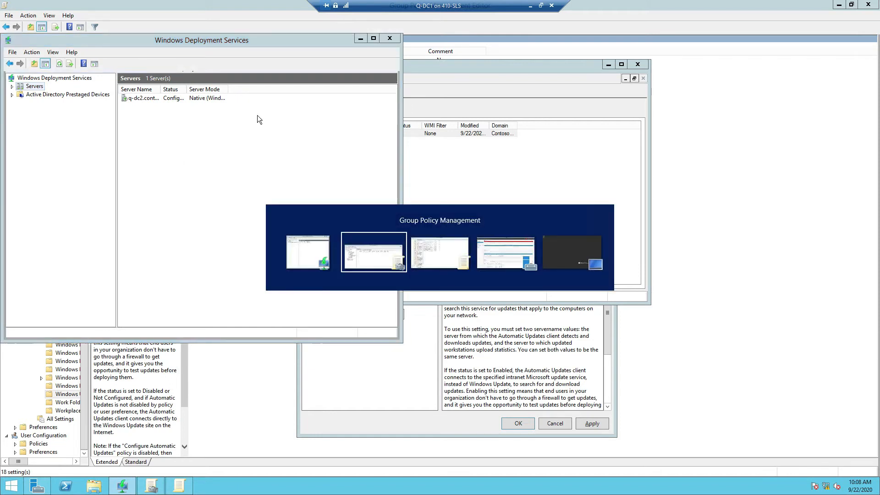
pyautogui.hotkey('alt', 'Tab')
pyautogui.hotkey('alt', 'Tab')
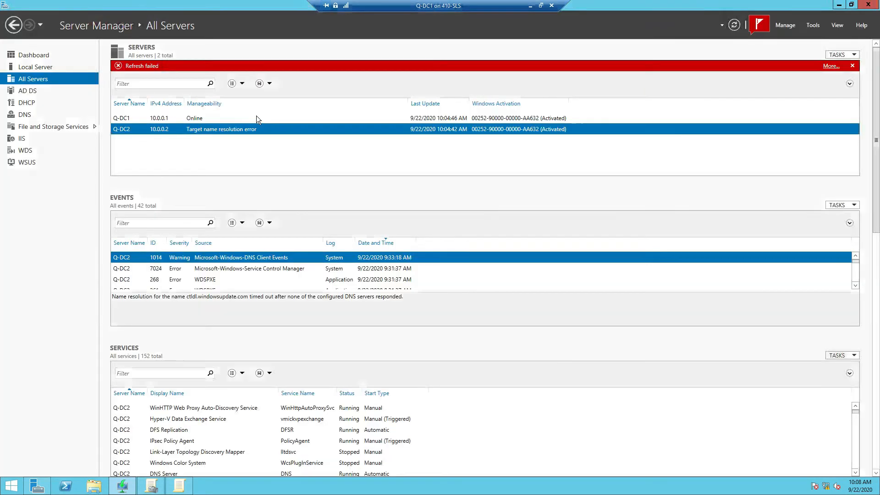
pyautogui.click(814, 26)
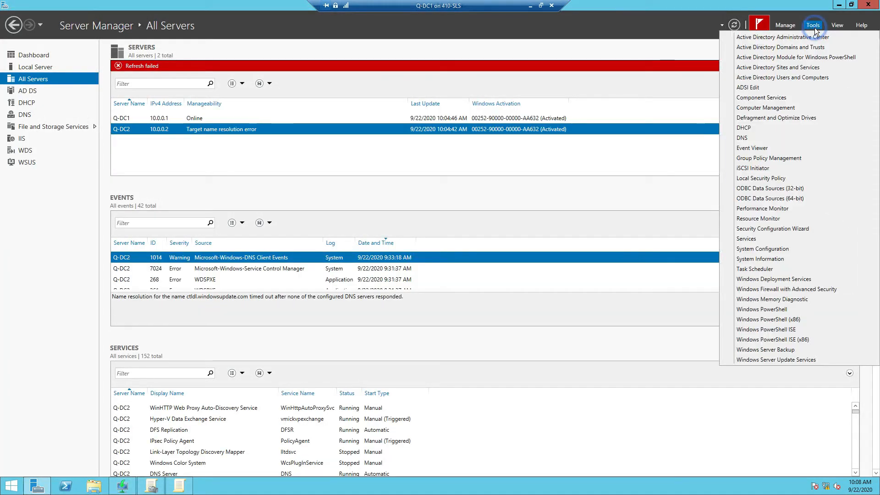
# Step: Launch WSUS, select the 10.0.0.2 server node, then minimize Server Manager and the WSUS console
pyautogui.click(787, 360)
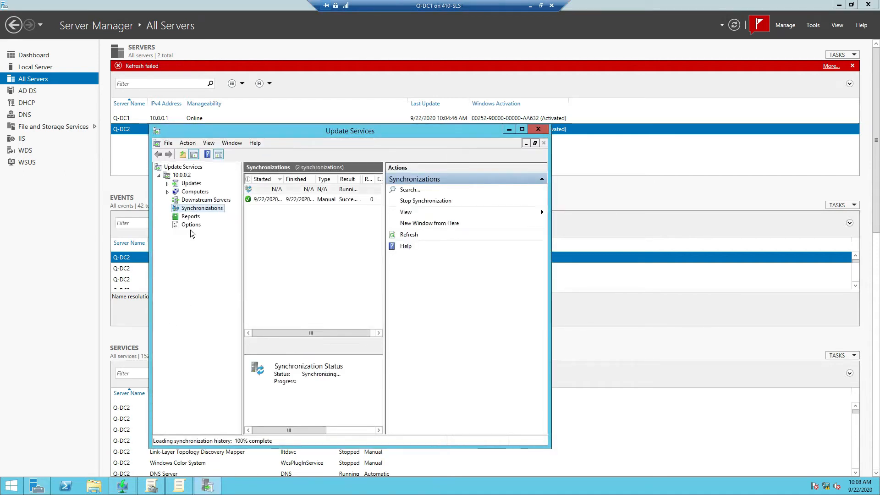
pyautogui.click(181, 175)
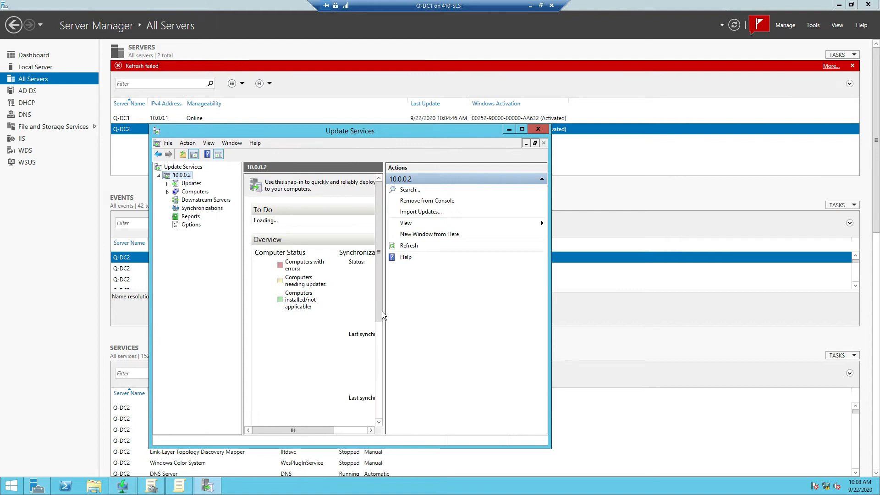
pyautogui.moveTo(305, 430); pyautogui.dragTo(368, 437)
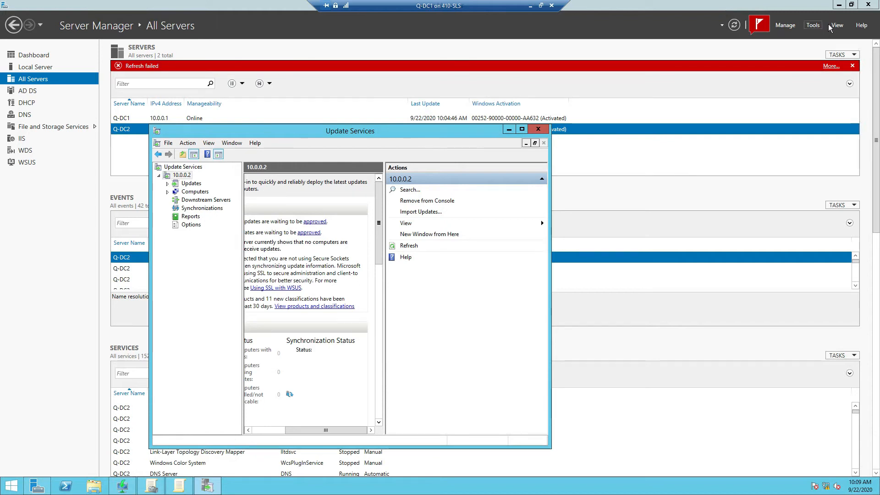
pyautogui.click(838, 4)
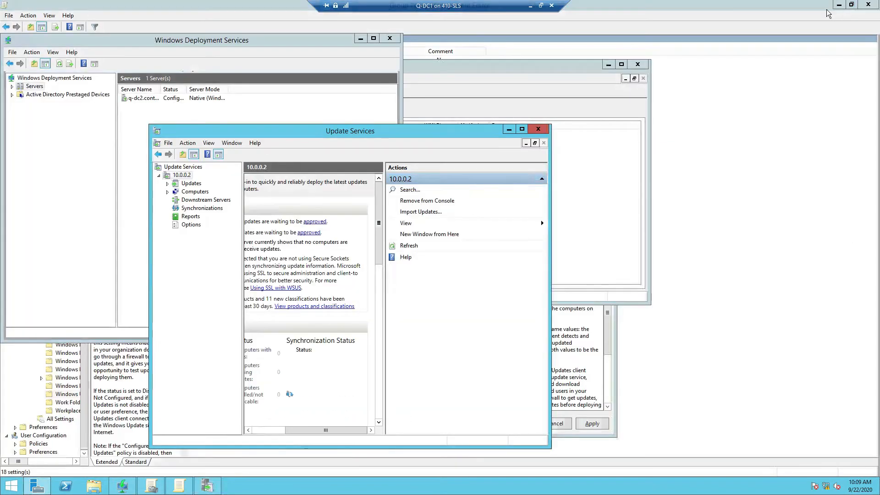
pyautogui.click(508, 130)
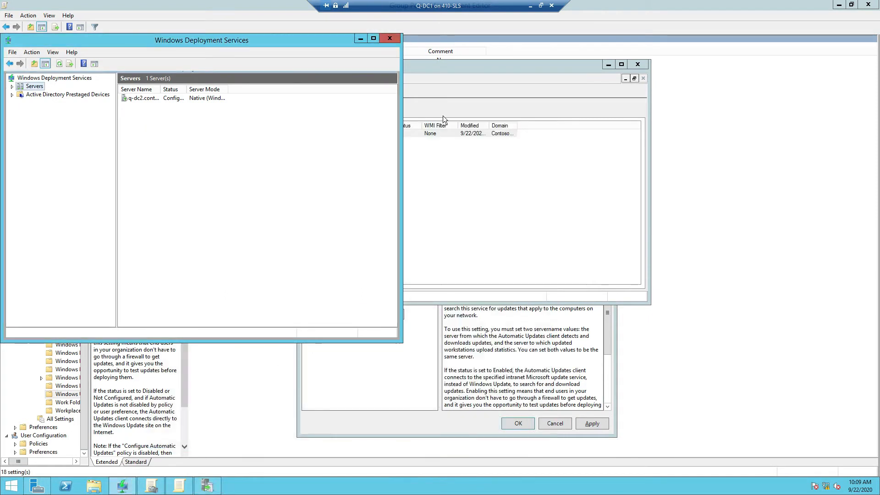
pyautogui.click(360, 39)
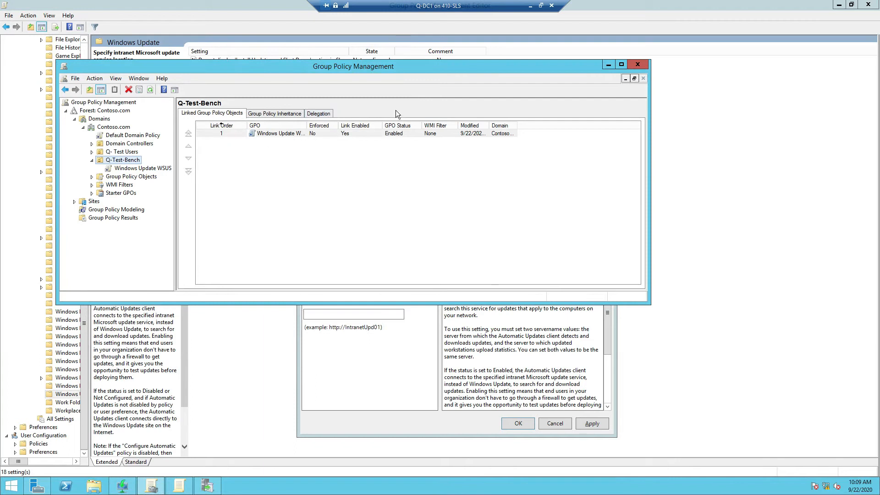
pyautogui.click(609, 65)
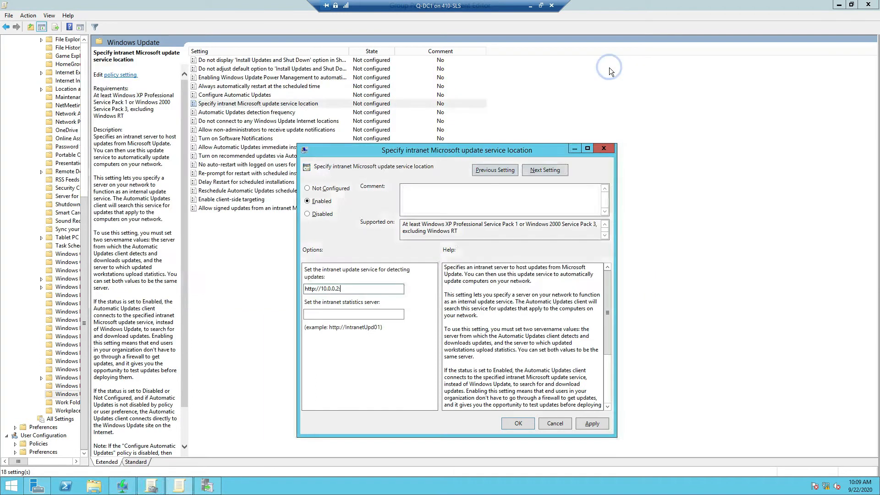
pyautogui.click(363, 287)
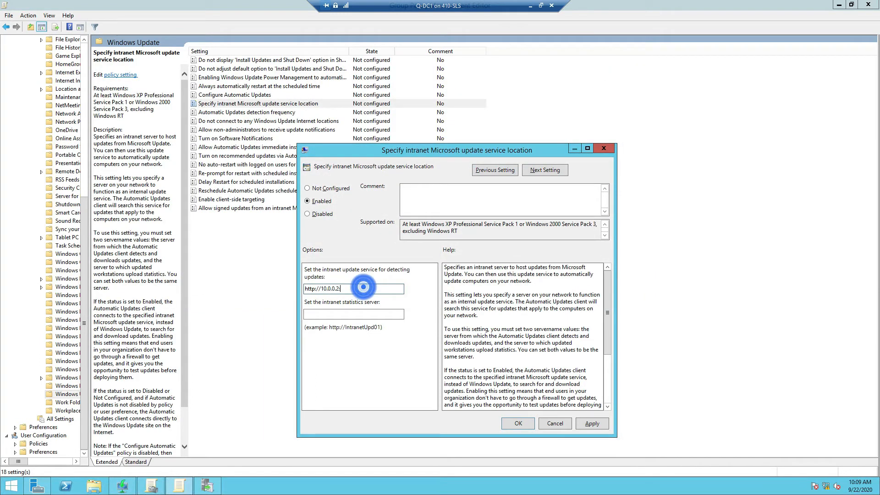
pyautogui.write('8530')
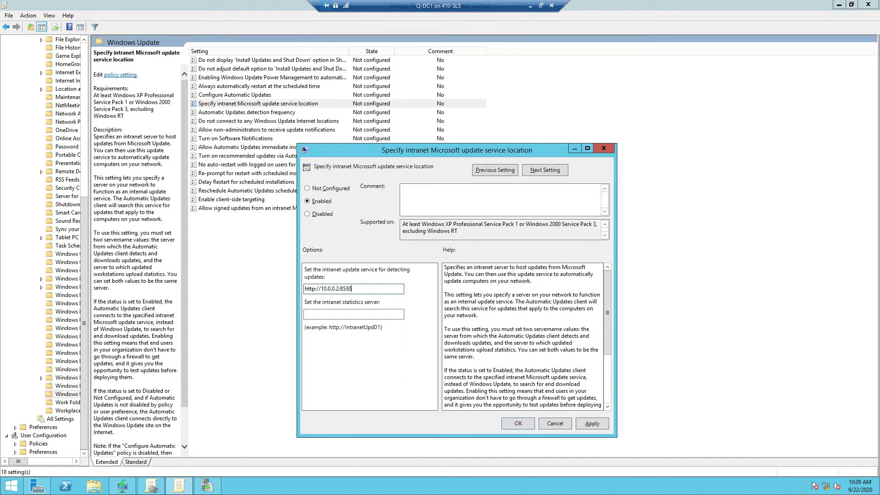
pyautogui.doubleClick(369, 289)
pyautogui.hotkey('ctrl', 'c')
pyautogui.click(324, 314)
pyautogui.hotkey('ctrl', 'v')
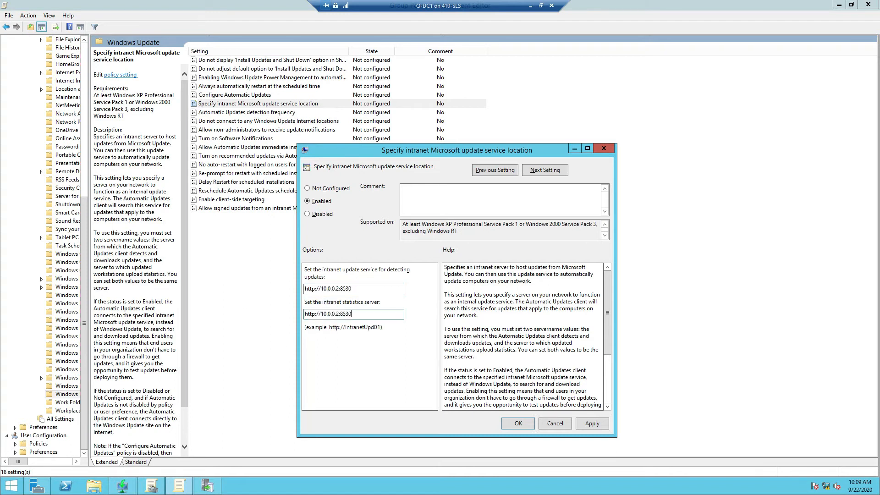
# Step: Save the intranet update location policy and enable Configure Automatic Updates
pyautogui.click(597, 425)
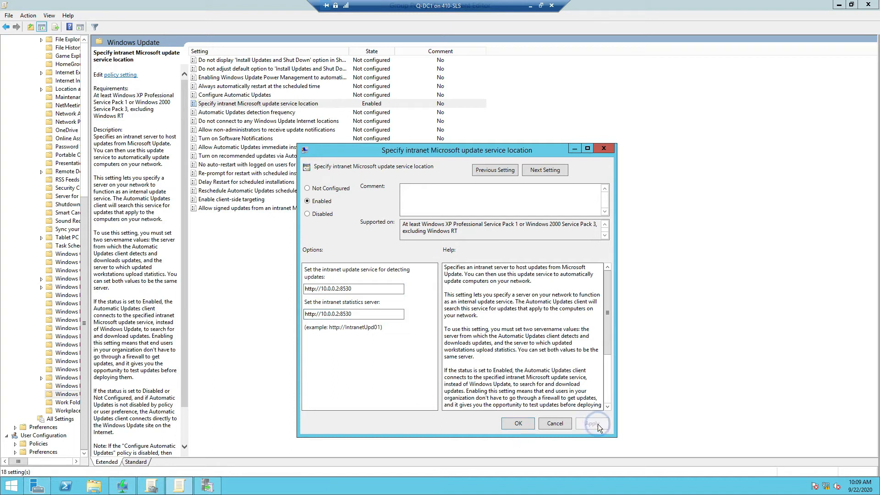
pyautogui.click(510, 422)
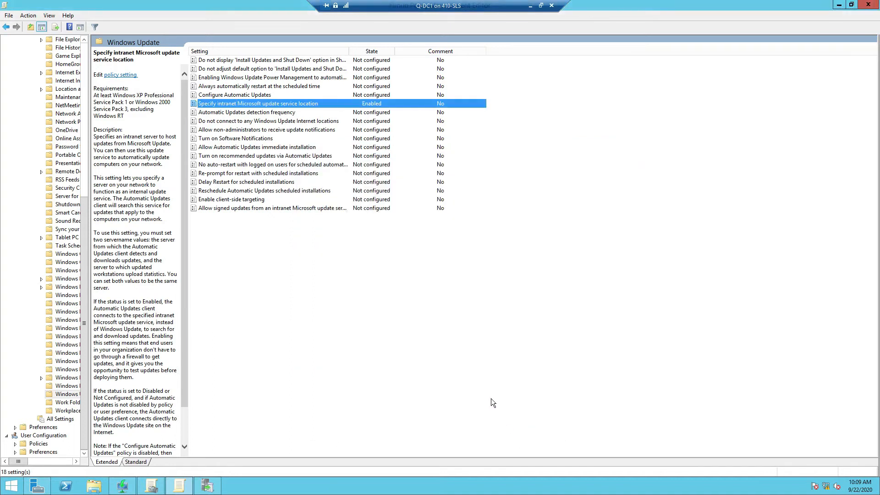
pyautogui.doubleClick(250, 95)
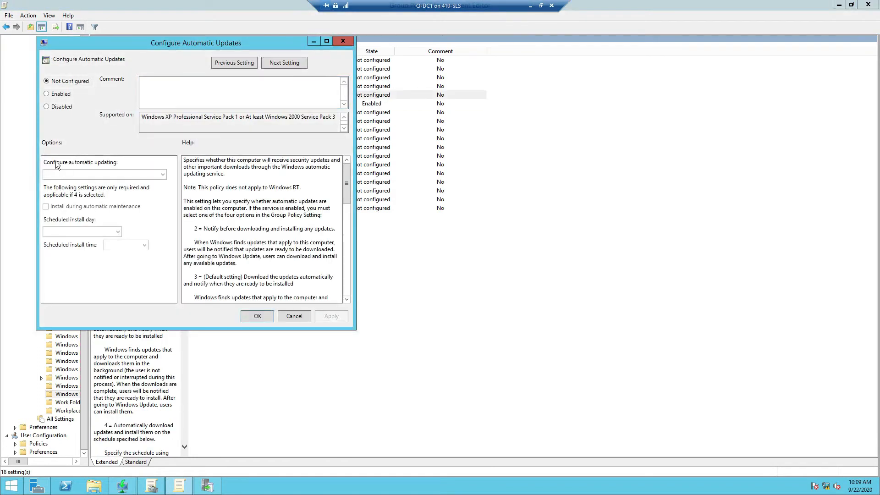
pyautogui.click(47, 94)
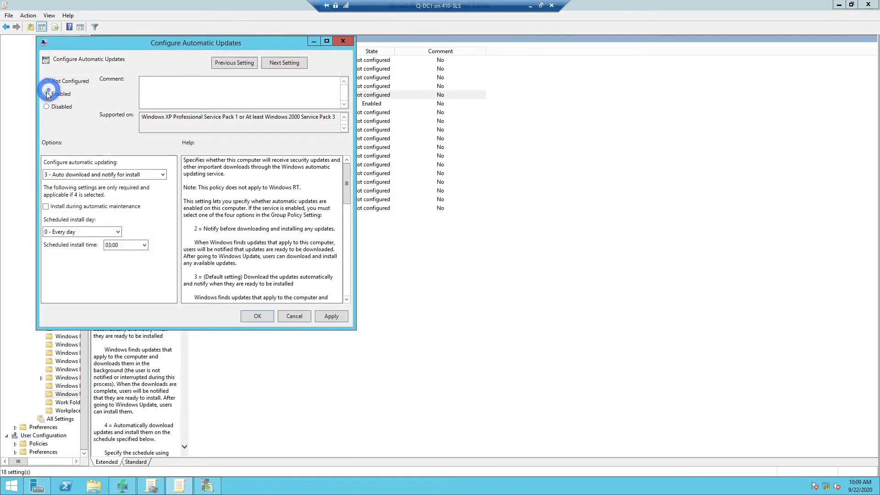
# Step: Set Configure Automatic Updates to option 2, install during automatic maintenance, every day at 13:00
pyautogui.click(162, 176)
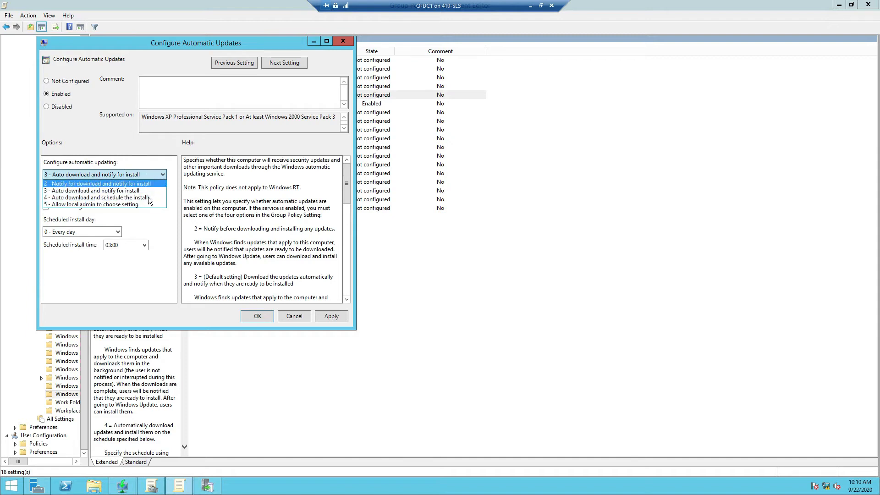
pyautogui.click(98, 185)
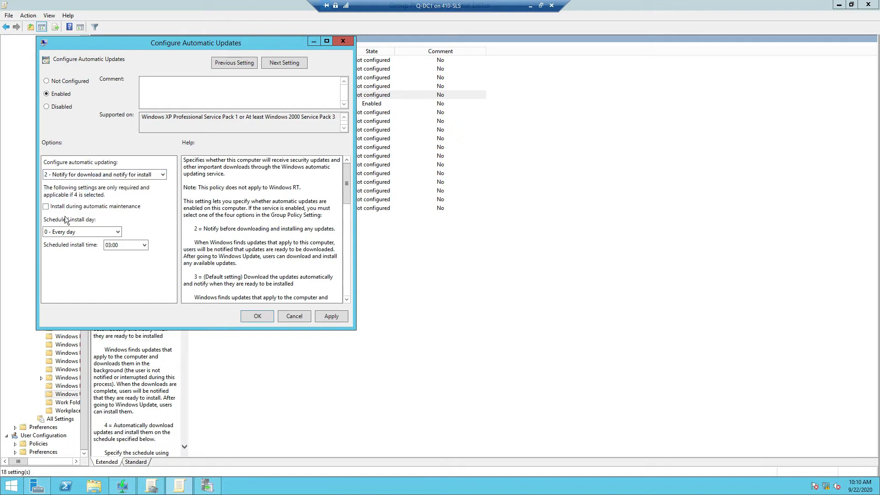
pyautogui.click(46, 207)
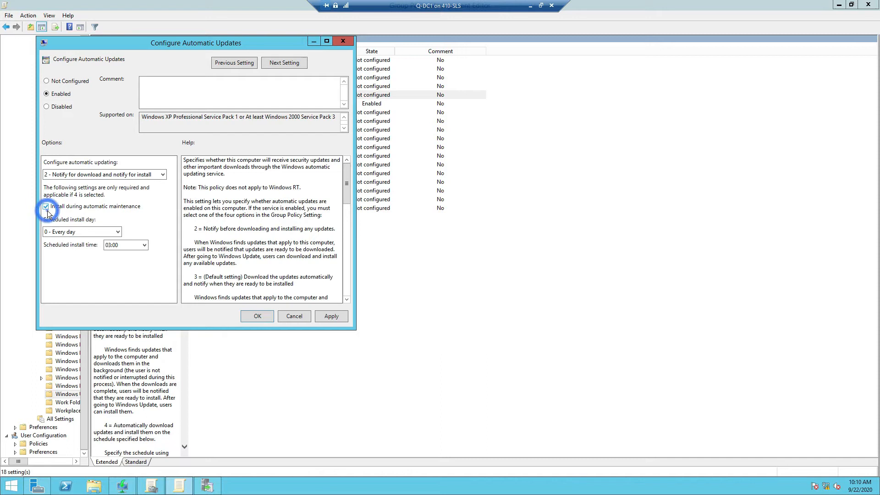
pyautogui.click(144, 245)
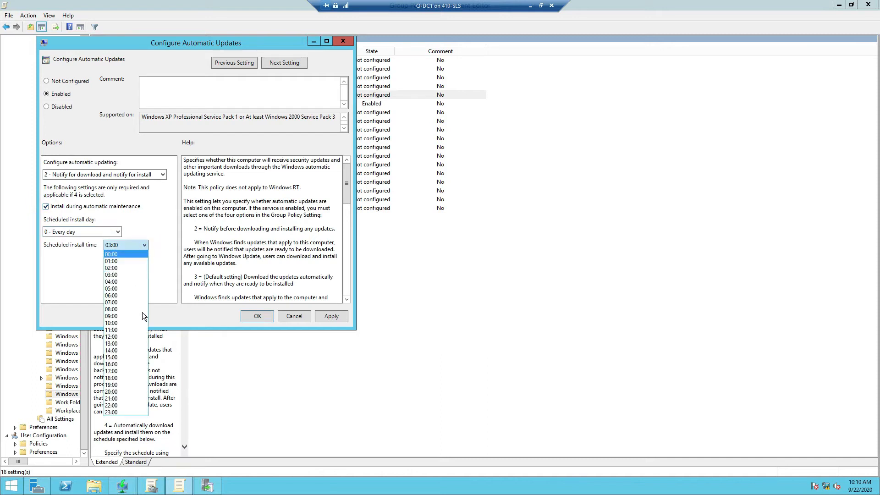
pyautogui.click(120, 343)
pyautogui.click(339, 318)
pyautogui.click(252, 316)
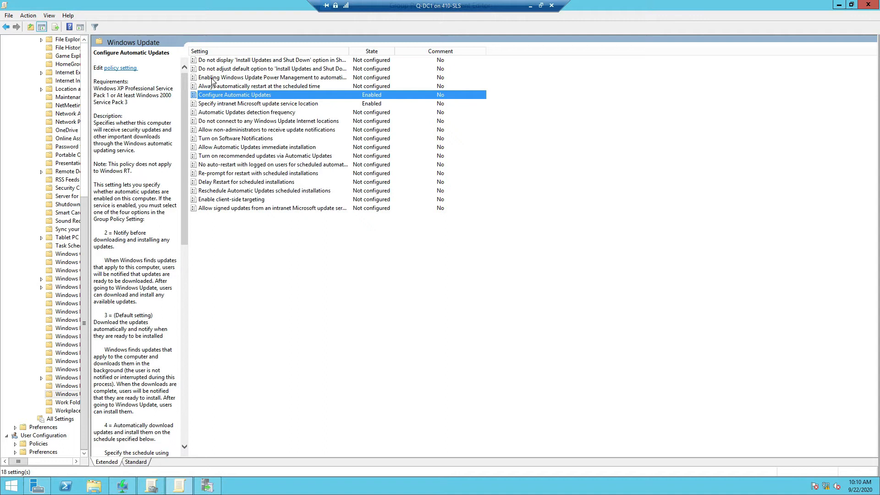
# Step: Enable Windows Update Power Management wake-up for scheduled updates, then close the Group Policy Management Editor
pyautogui.click(280, 80)
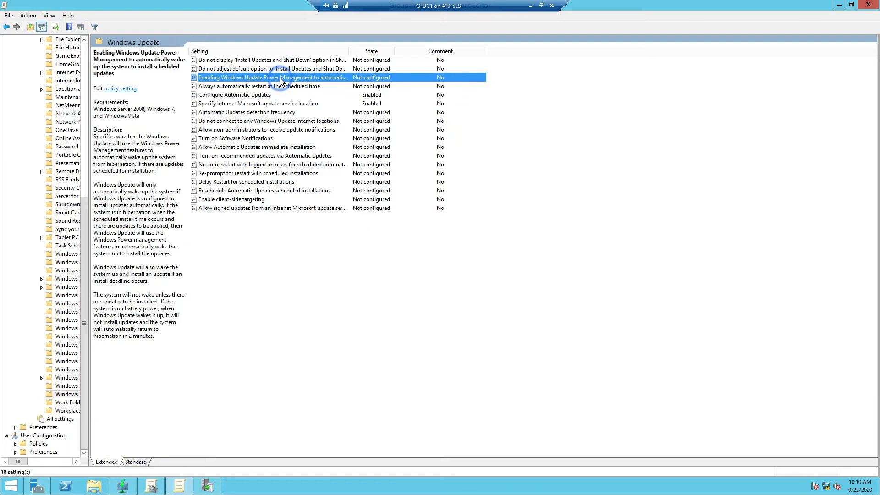
pyautogui.doubleClick(281, 80)
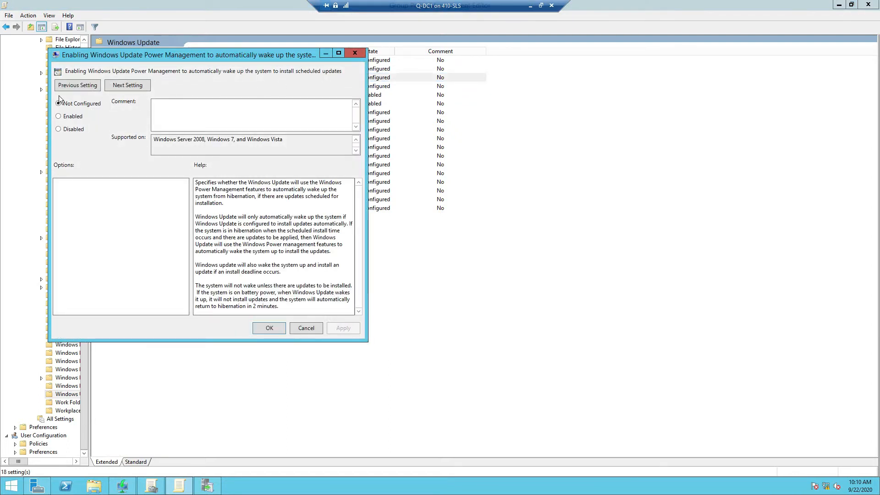
pyautogui.click(60, 118)
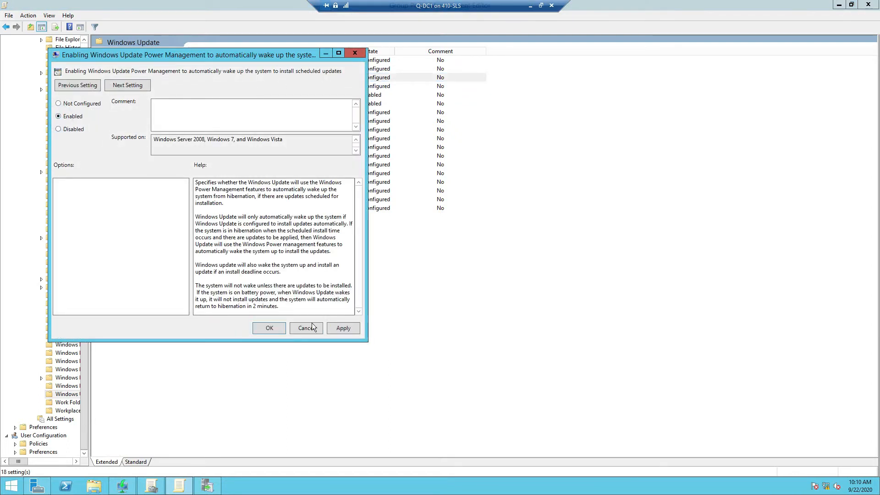
pyautogui.click(339, 329)
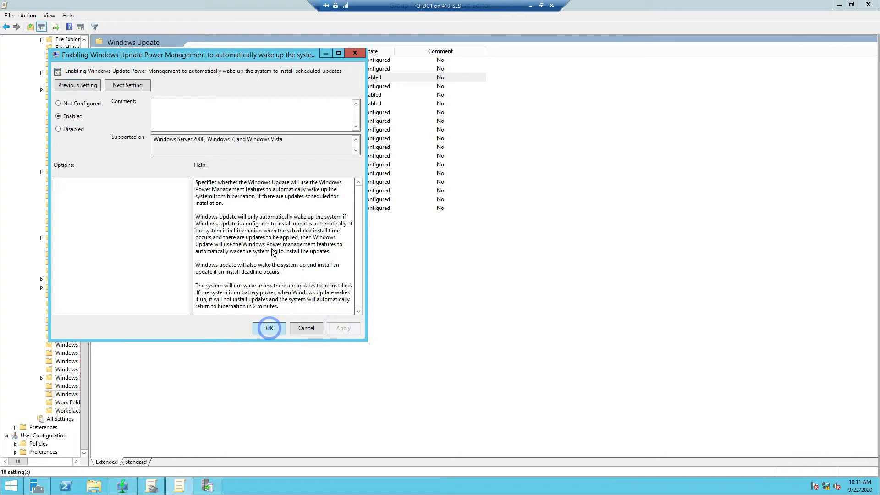
pyautogui.click(269, 329)
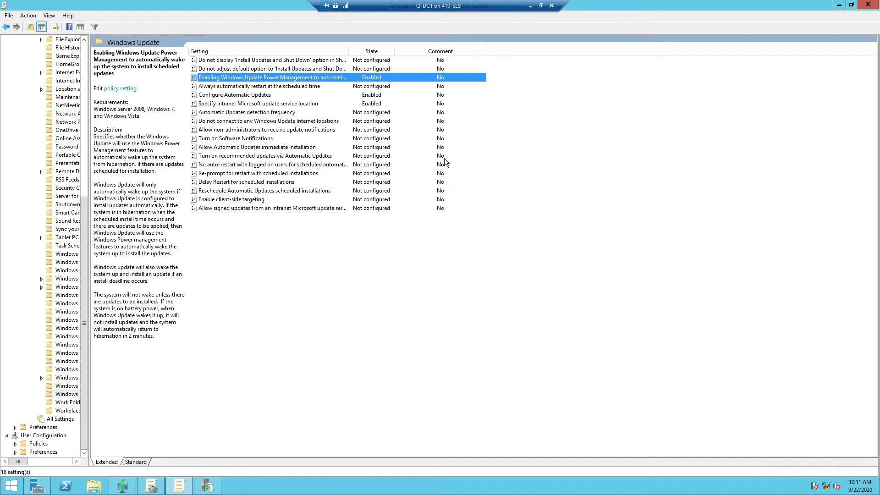
pyautogui.click(868, 5)
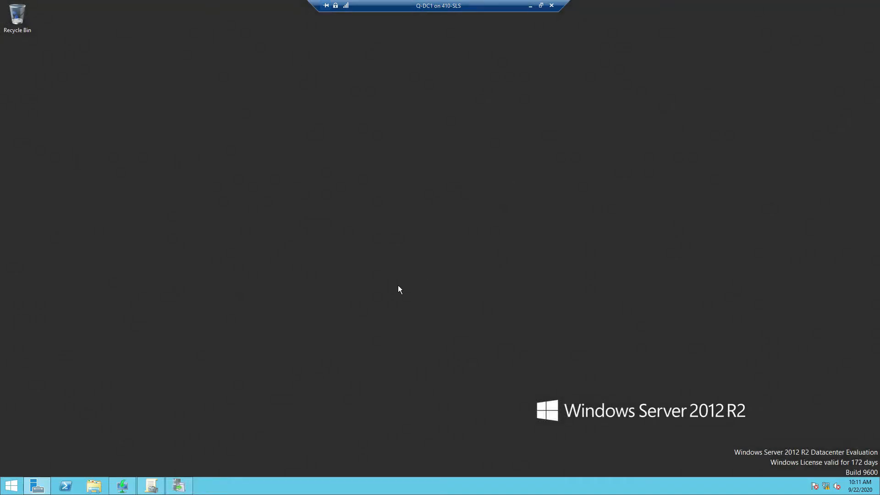
# Step: Link the existing Windows Update WSUS GPO at the Contoso.com domain level
pyautogui.click(179, 486)
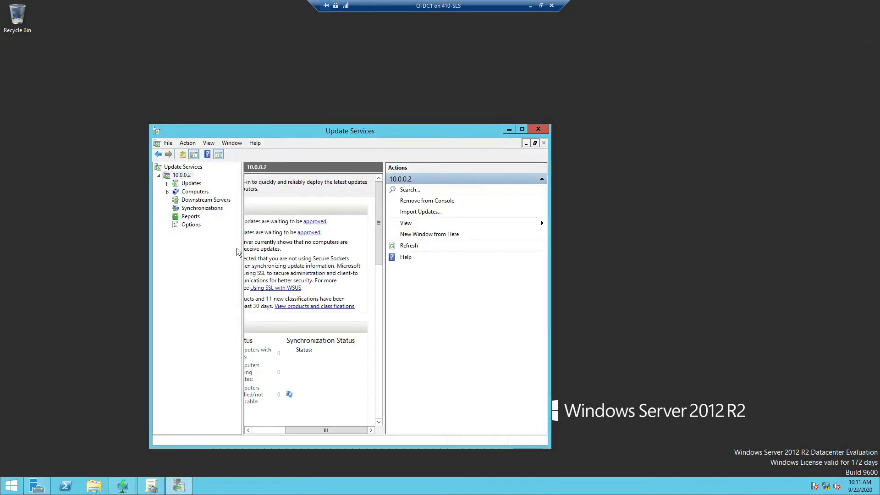
pyautogui.click(151, 486)
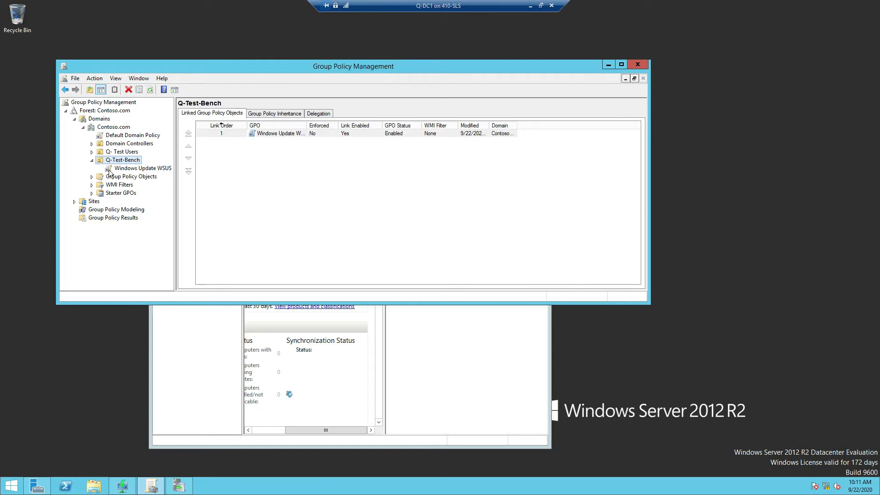
pyautogui.rightClick(95, 120)
pyautogui.click(93, 128)
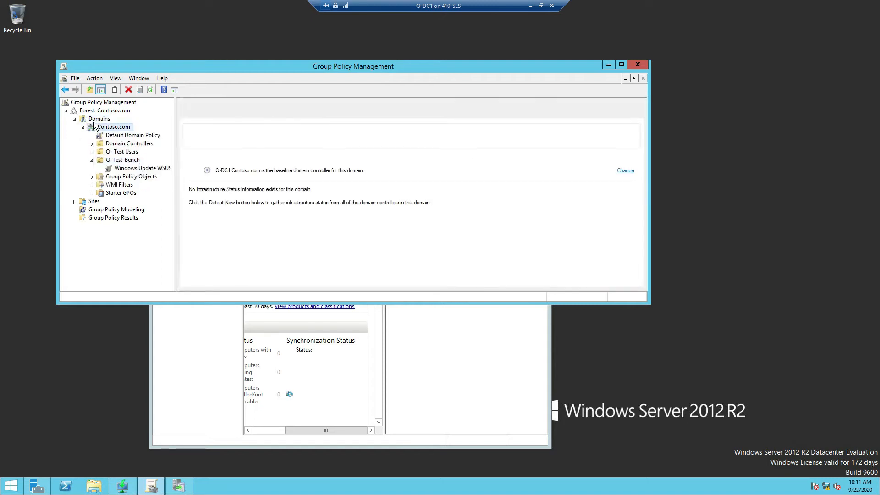
pyautogui.rightClick(93, 129)
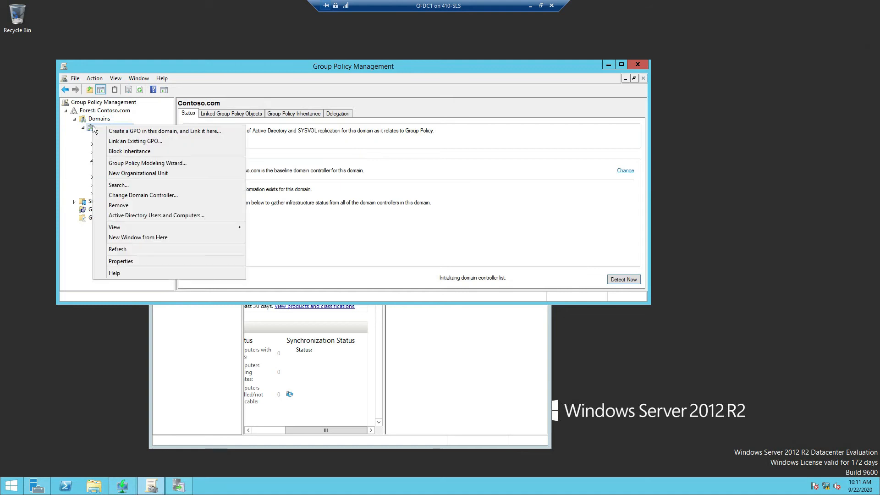
pyautogui.click(134, 143)
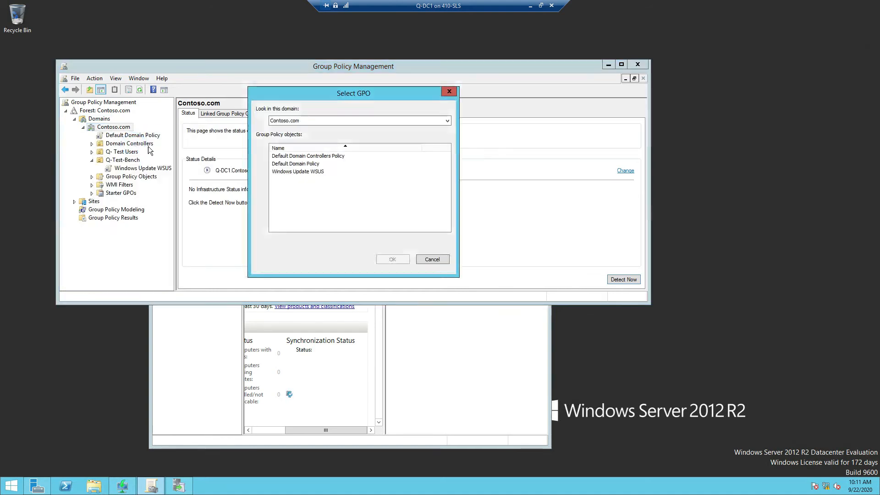
pyautogui.click(301, 172)
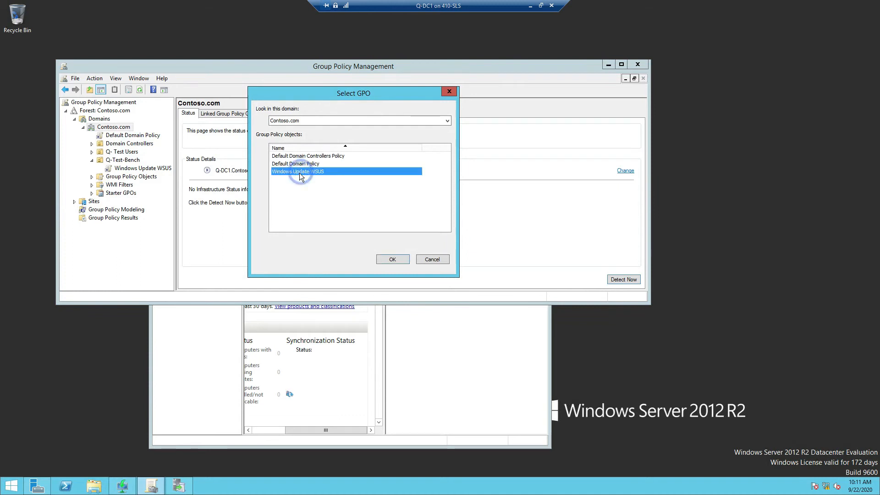
pyautogui.click(392, 259)
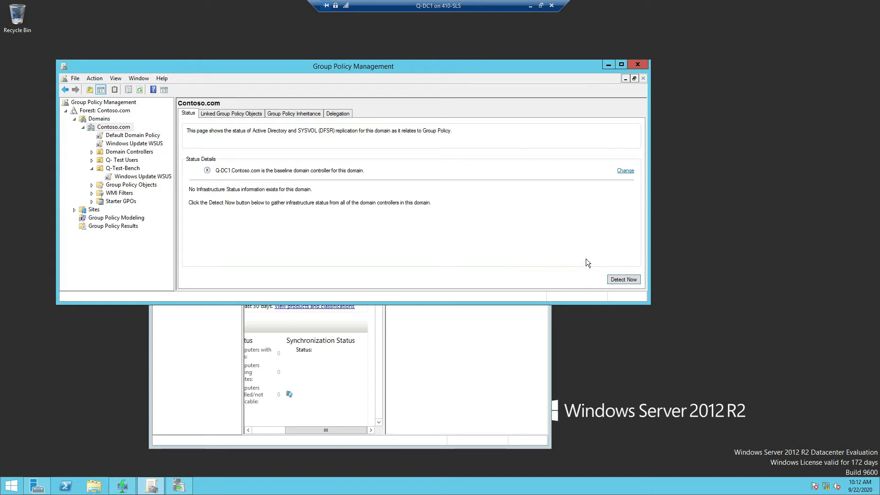
# Step: Run Detect Now for Contoso.com infrastructure status, then exit the full-screen Q-DC1 session
pyautogui.click(624, 279)
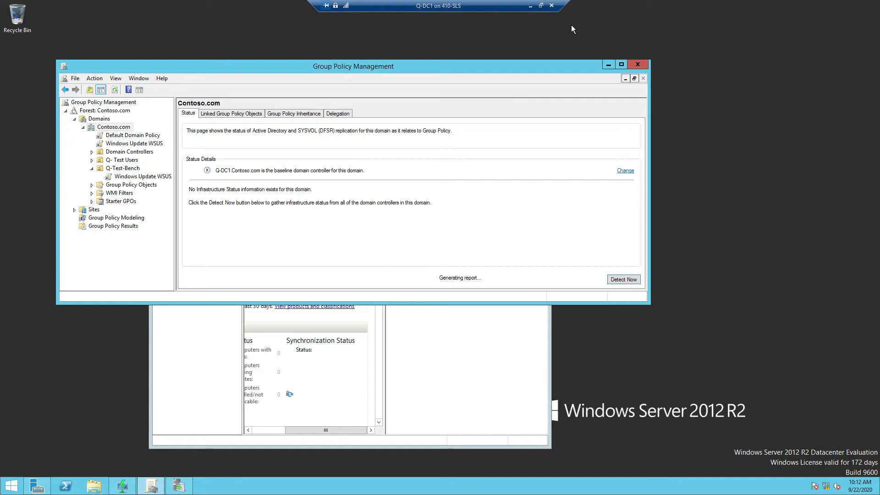
pyautogui.click(529, 6)
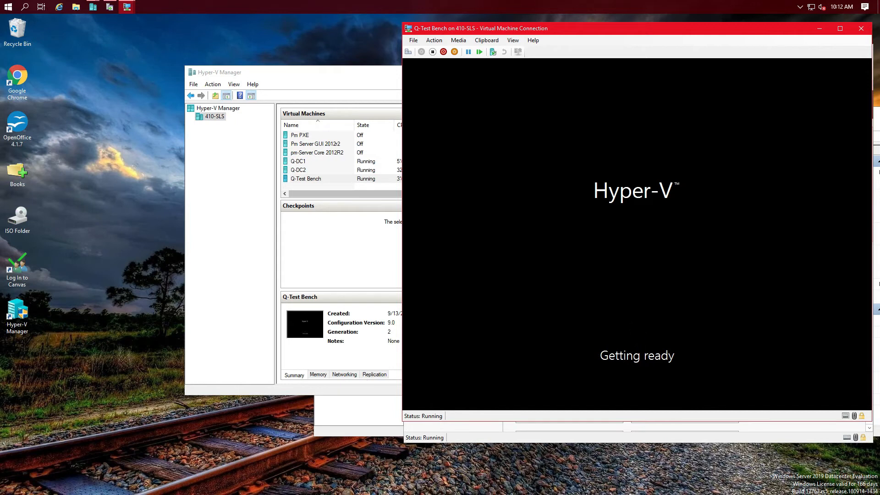
# Step: Move the Q-Test Bench window aside, select Q-DC1 in Hyper-V Manager, and reopen its session
pyautogui.moveTo(638, 32); pyautogui.dragTo(458, 48)
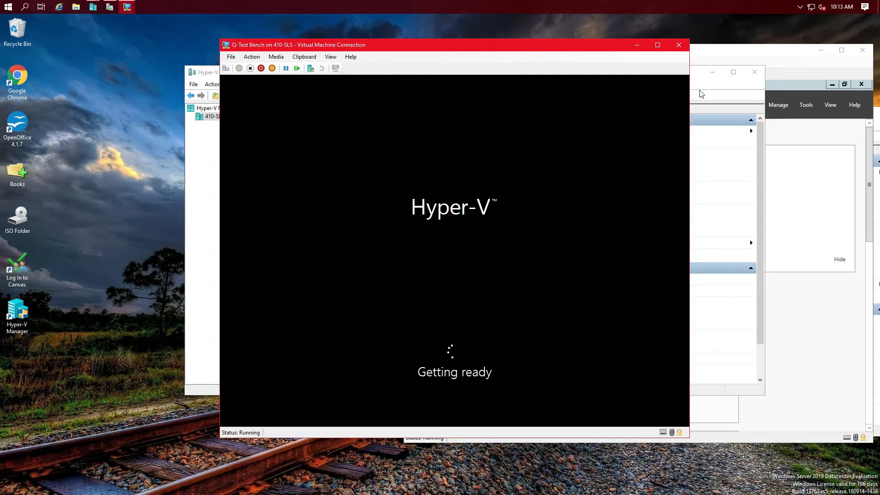
pyautogui.click(705, 77)
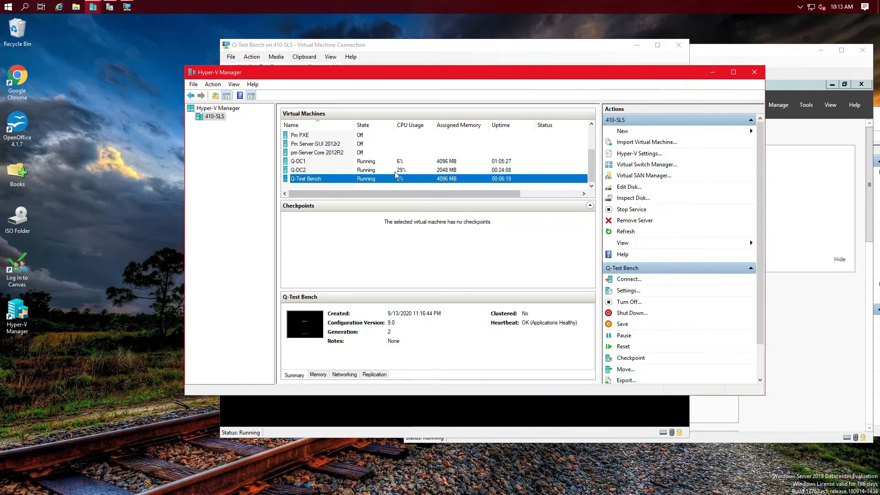
pyautogui.click(321, 161)
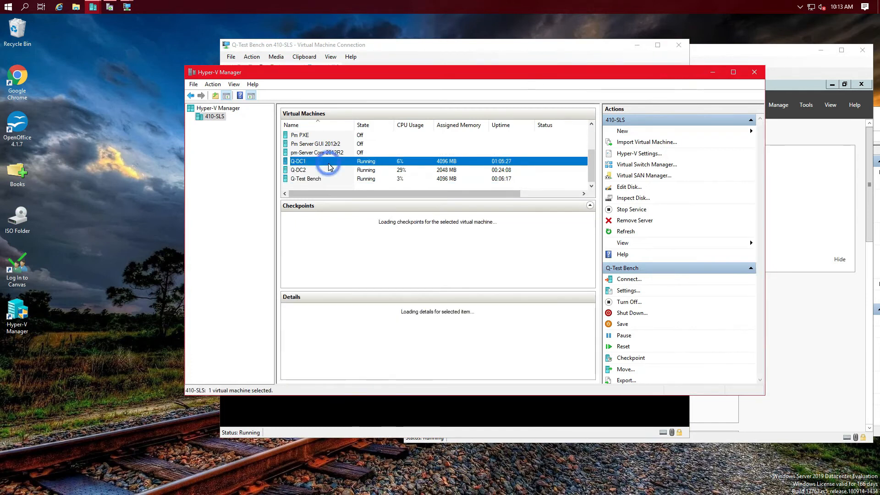
pyautogui.click(129, 7)
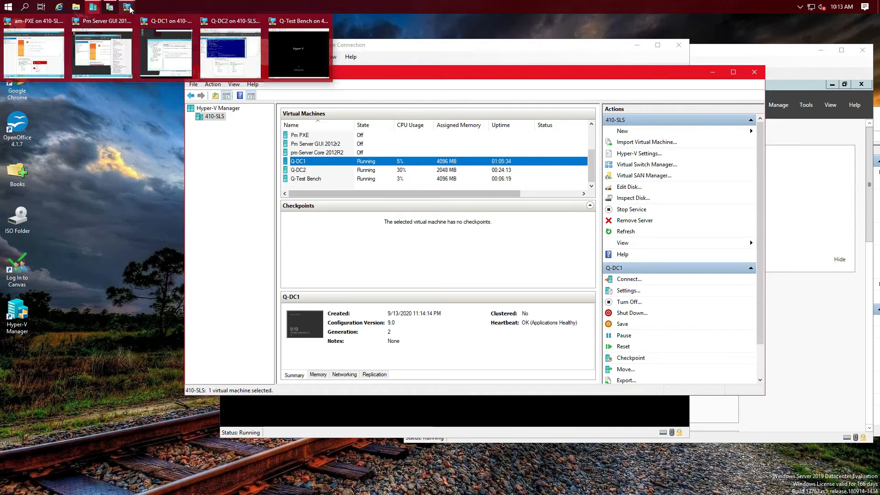
pyautogui.click(166, 48)
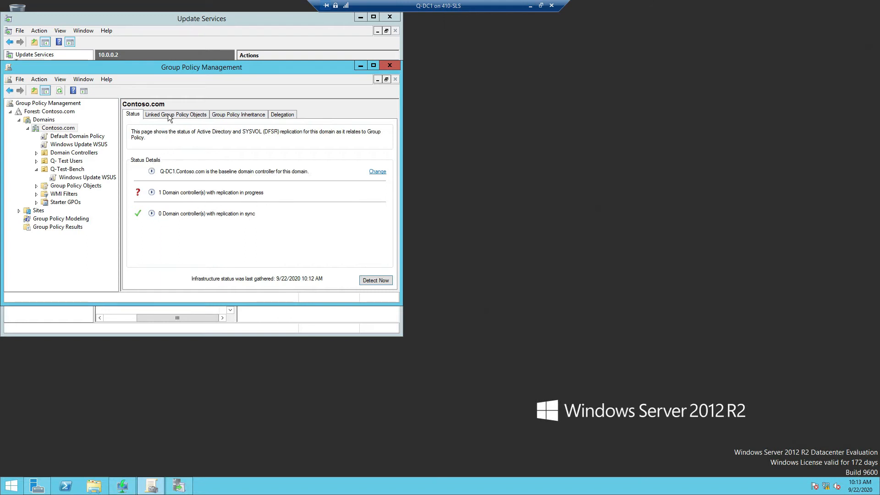
# Step: Close the Update Services, Group Policy Management and Windows Deployment Services consoles on Q-DC1
pyautogui.click(377, 18)
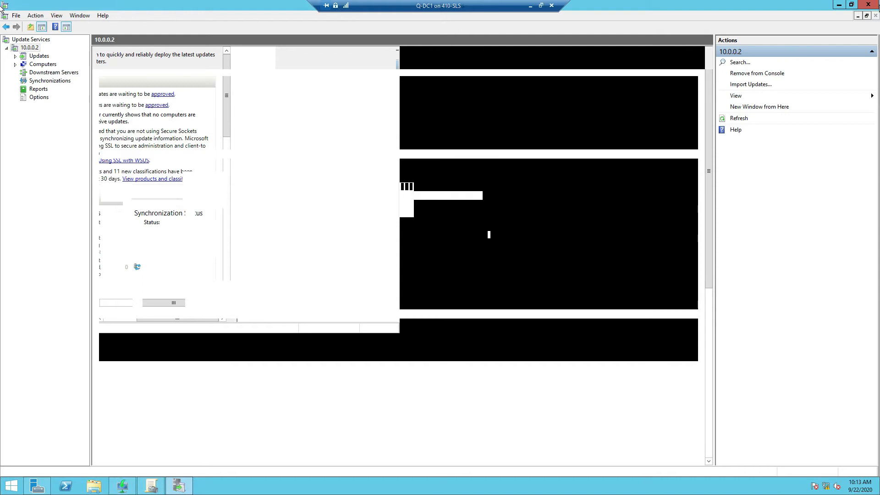
pyautogui.click(867, 6)
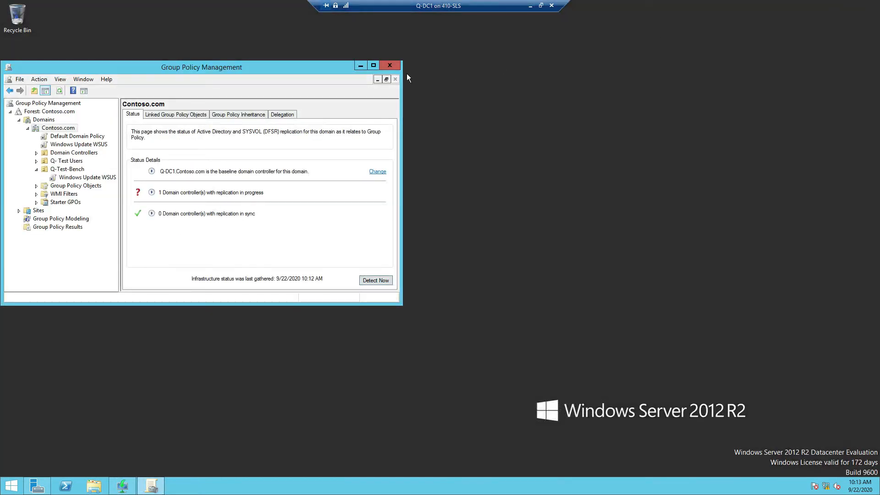
pyautogui.click(389, 66)
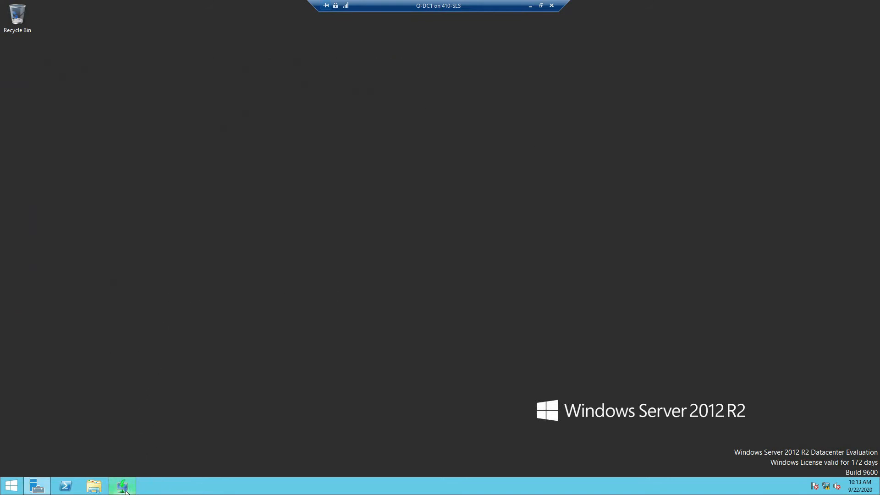
pyautogui.moveTo(208, 40); pyautogui.dragTo(455, 86)
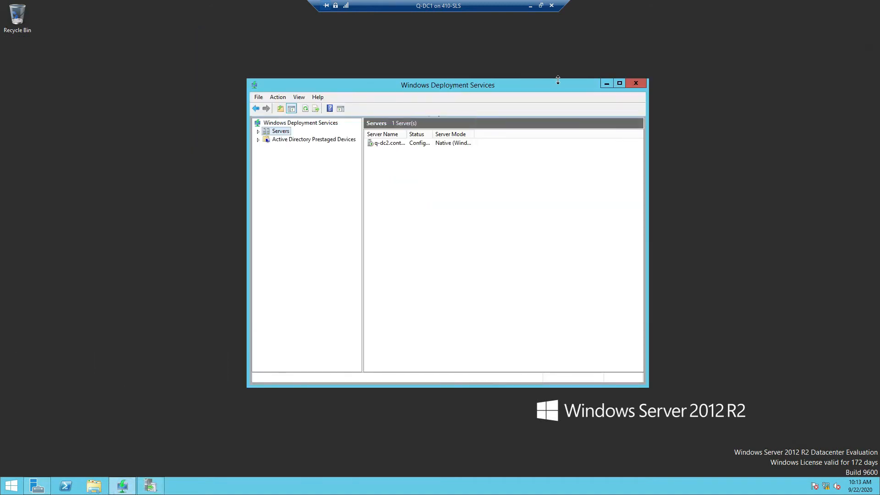
pyautogui.click(638, 84)
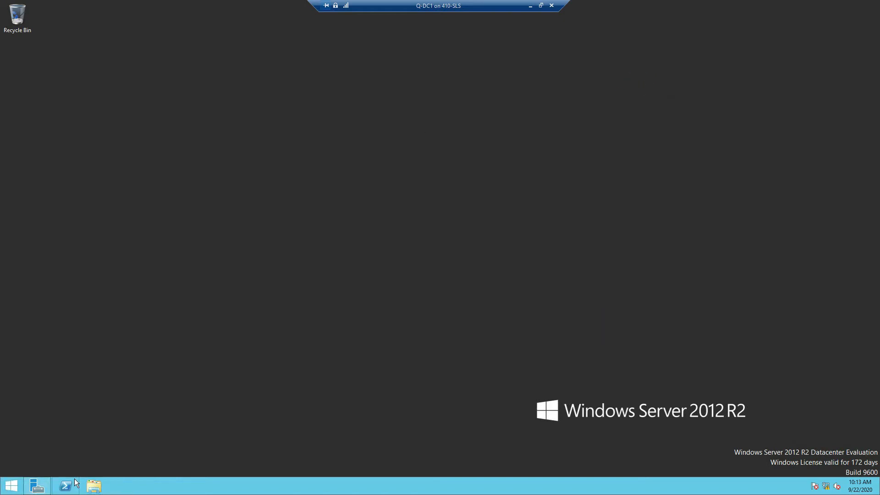
# Step: Restore Server Manager, refresh All Servers, and dismiss the refresh-failed warning banner
pyautogui.moveTo(37, 486)
pyautogui.click(37, 485)
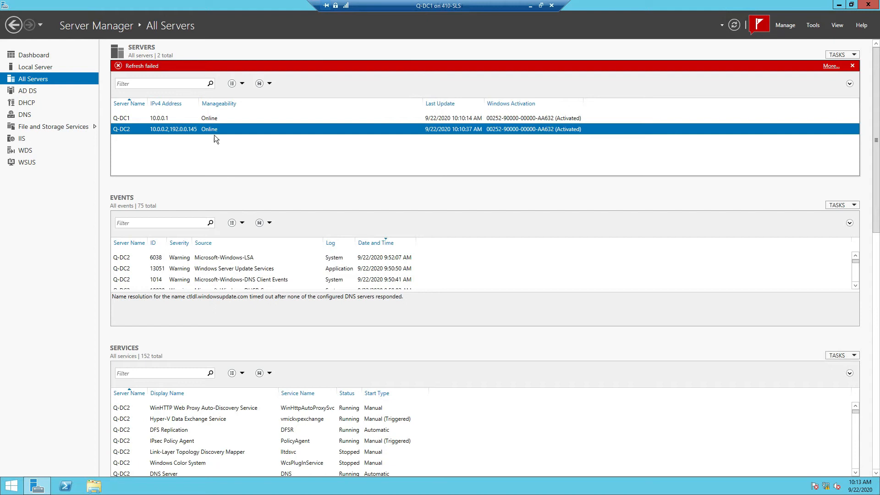
pyautogui.click(736, 25)
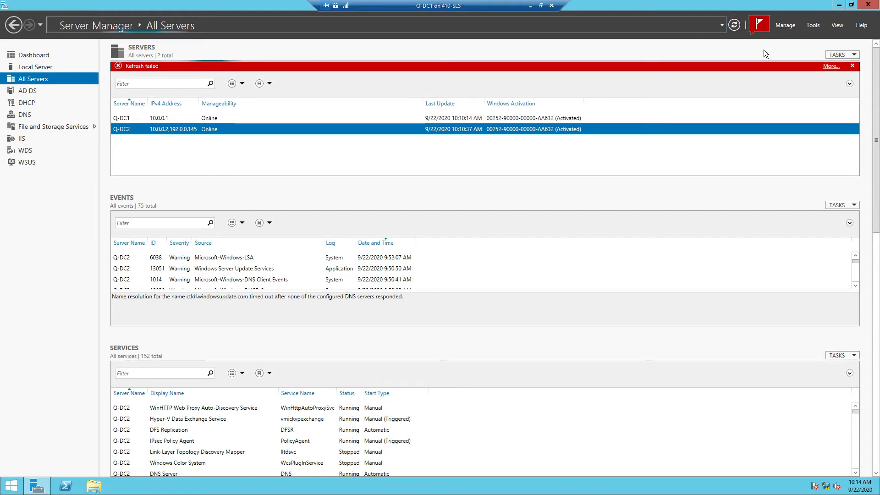
pyautogui.click(853, 66)
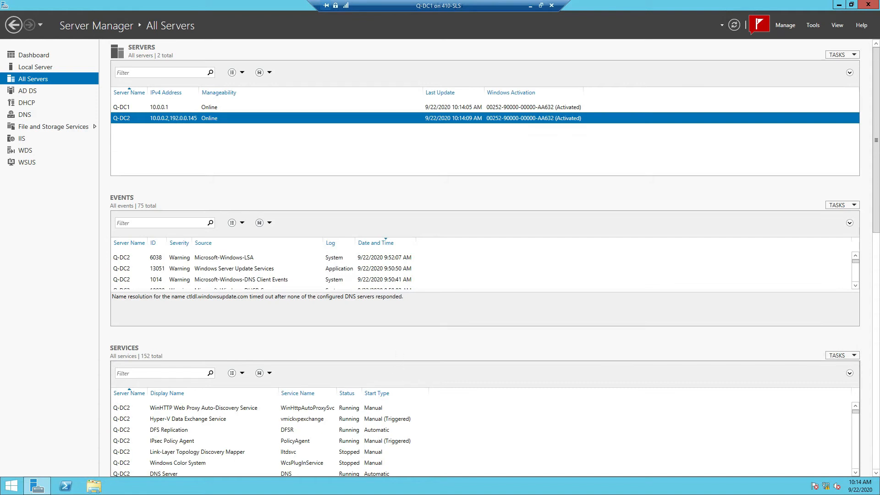
# Step: Review the LSA 6038 and WSUS 13051 warning event details
pyautogui.click(232, 259)
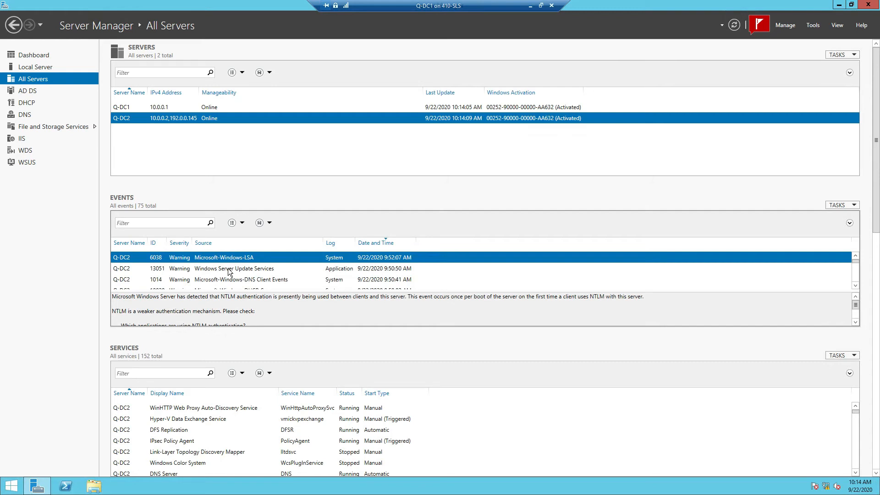
pyautogui.click(229, 270)
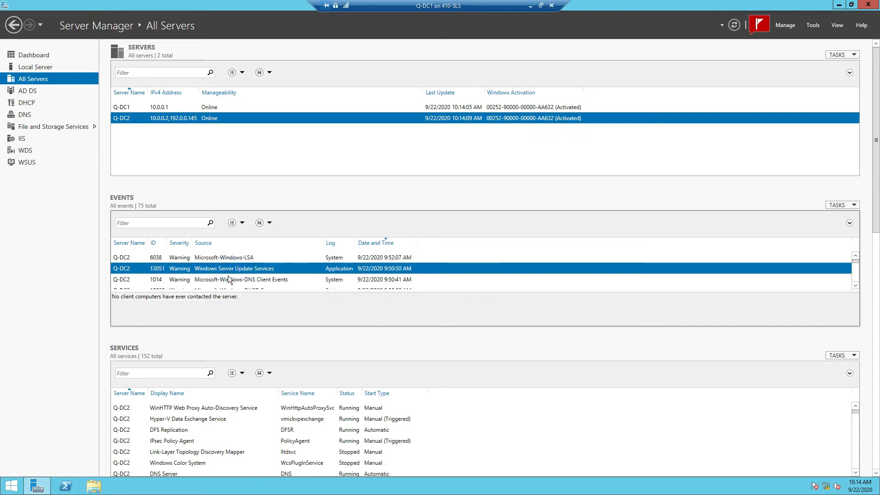
pyautogui.click(230, 259)
pyautogui.click(812, 26)
# Step: Open Active Directory Users and Computers, view Contoso.com Computers with a wider Name column, select admin1
pyautogui.click(763, 78)
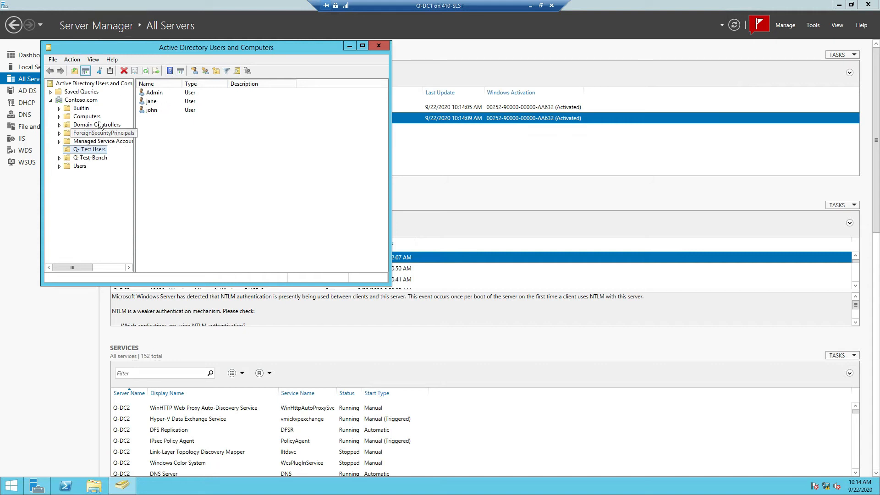
pyautogui.click(80, 117)
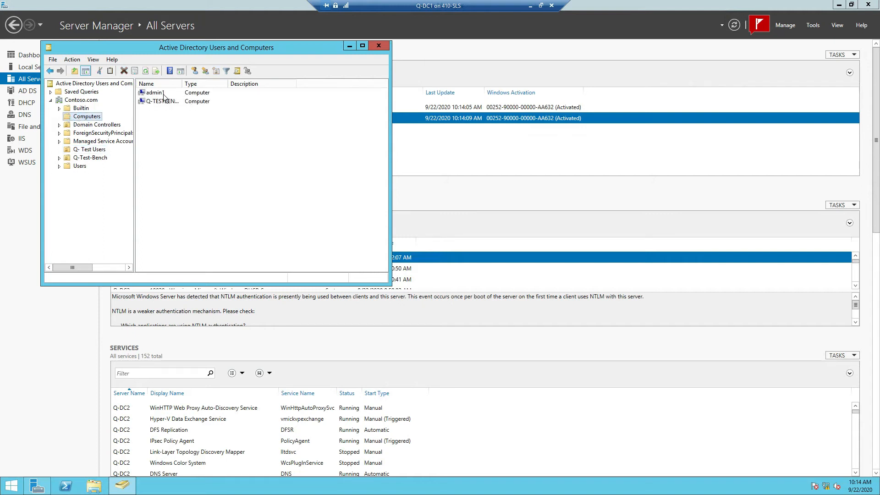
pyautogui.moveTo(182, 84); pyautogui.dragTo(234, 82)
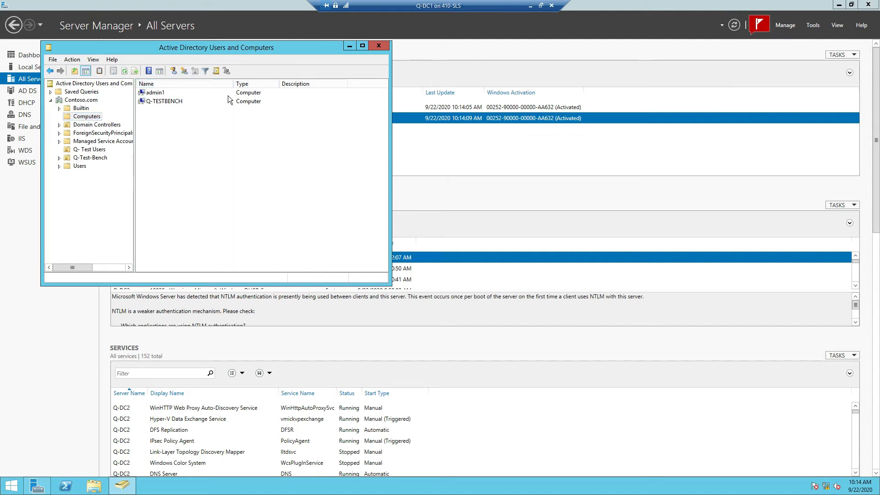
pyautogui.click(154, 94)
pyautogui.click(155, 94)
# Step: Try Computer Management on admin1, dismiss its error, and switch back to the host's VM connections
pyautogui.rightClick(154, 94)
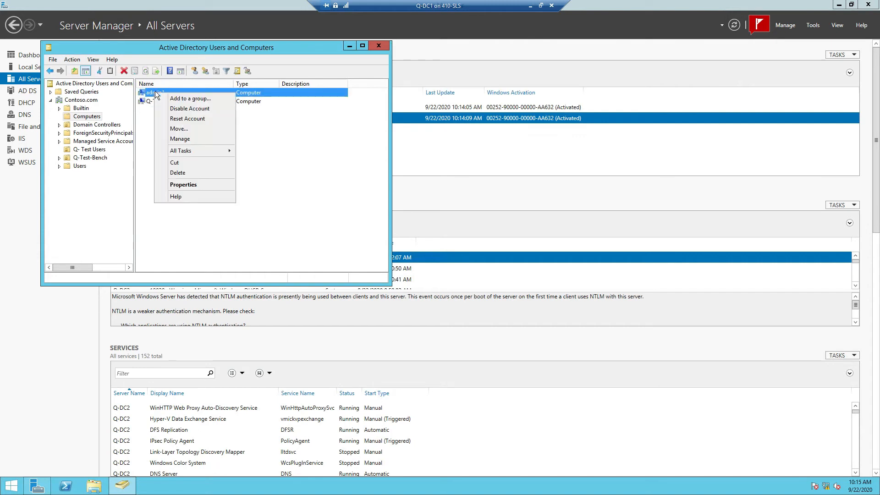
pyautogui.click(183, 138)
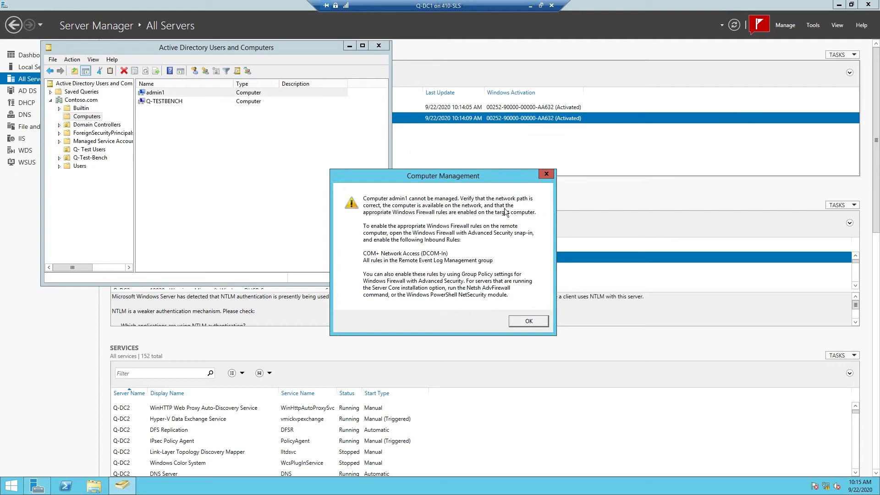
pyautogui.click(533, 321)
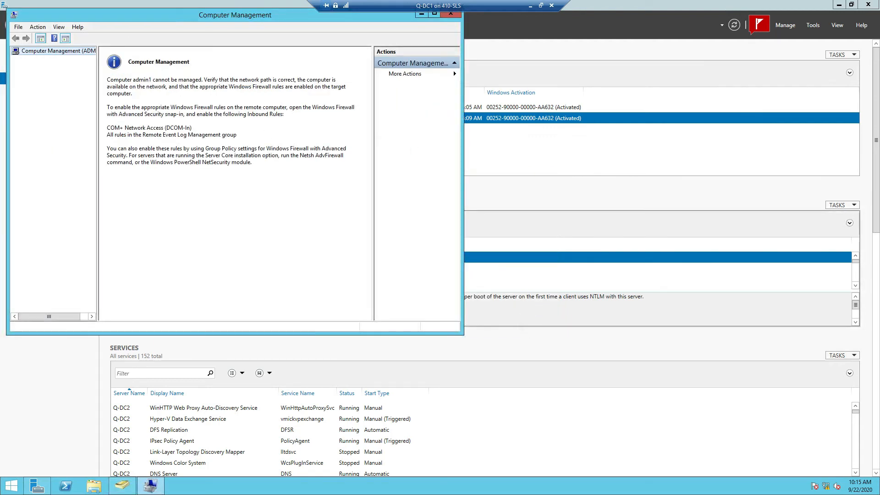
pyautogui.click(449, 14)
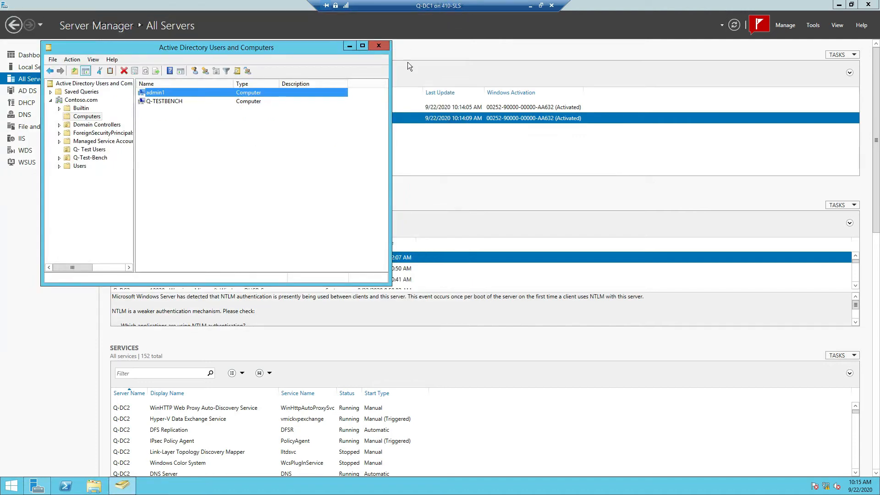
pyautogui.click(540, 6)
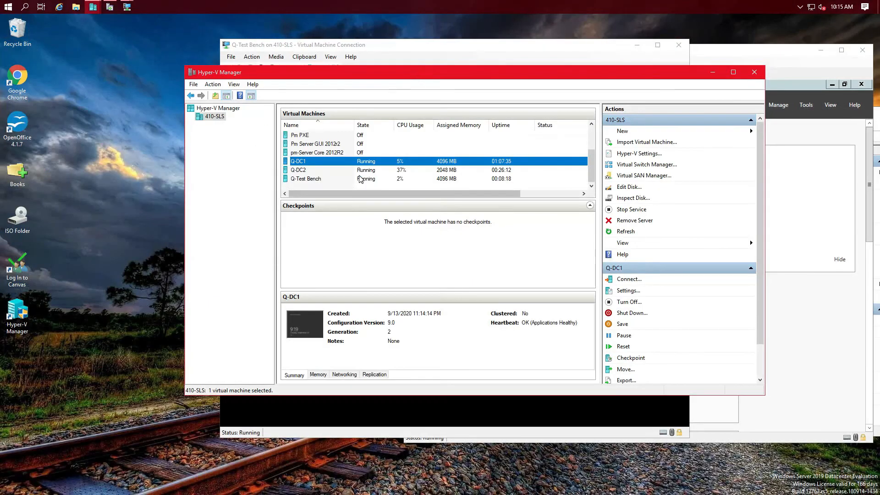
pyautogui.click(127, 9)
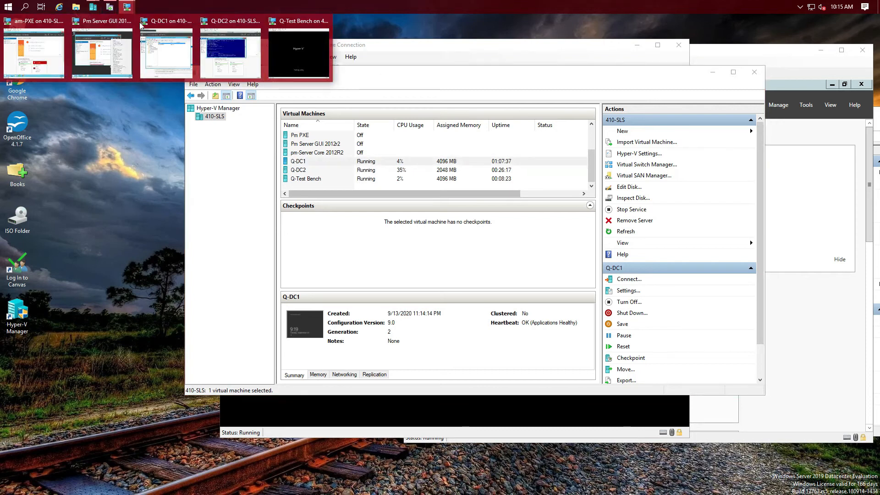
# Step: Bring the Q-Test Bench Virtual Machine Connection window to the front
pyautogui.click(298, 51)
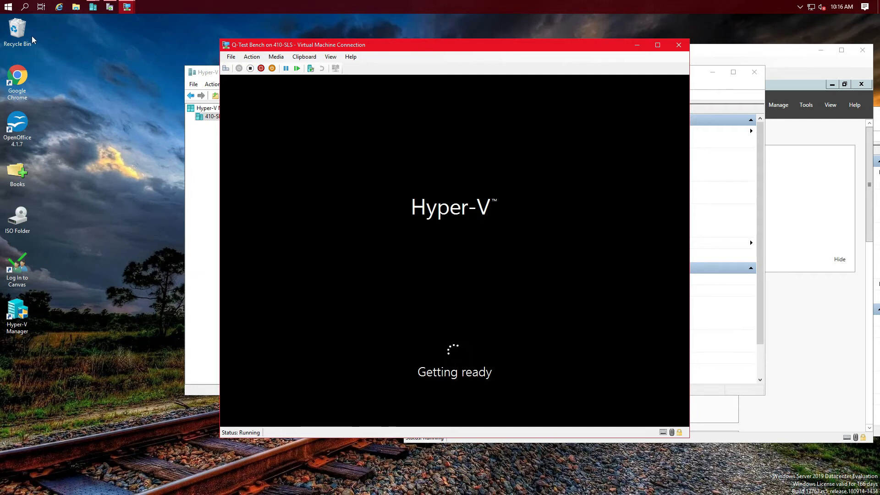
# Step: Empty the Recycle Bin, permanently deleting the folder 'hi'
pyautogui.rightClick(18, 30)
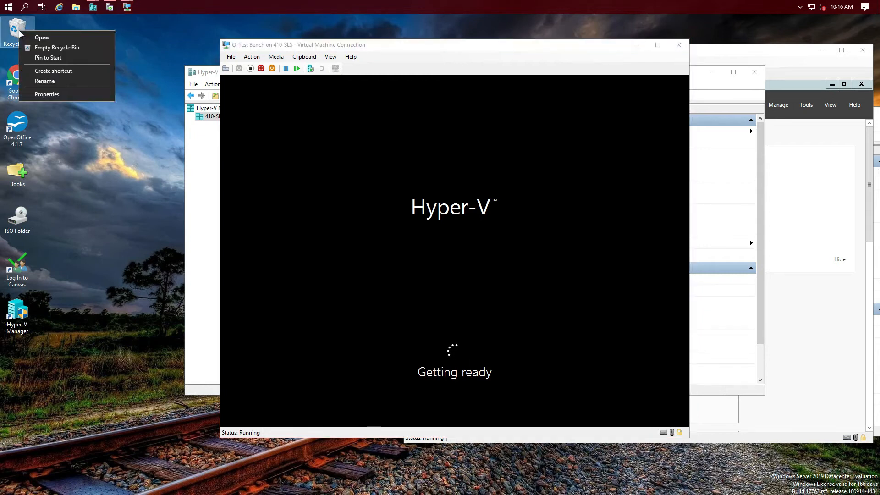
pyautogui.click(76, 47)
pyautogui.click(477, 295)
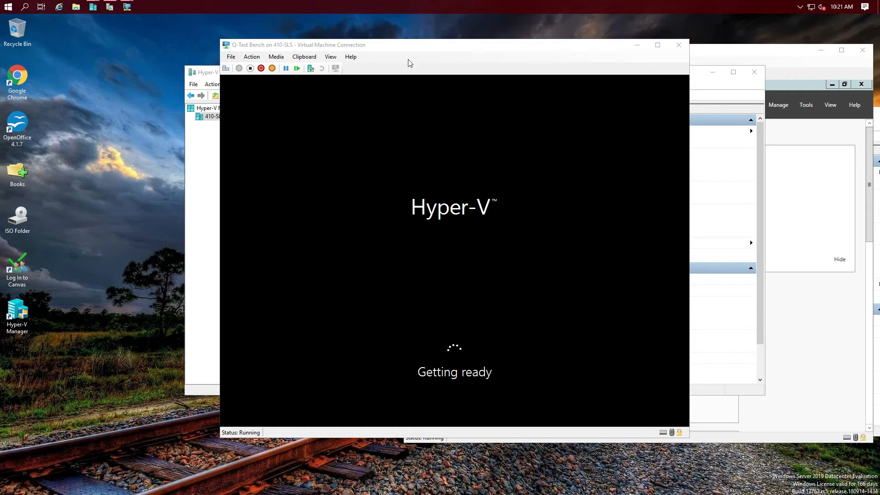
# Step: Move the Q-Test Bench console down-right and shift Hyper-V Manager left so its VM list is fully visible
pyautogui.moveTo(422, 44); pyautogui.dragTo(614, 93)
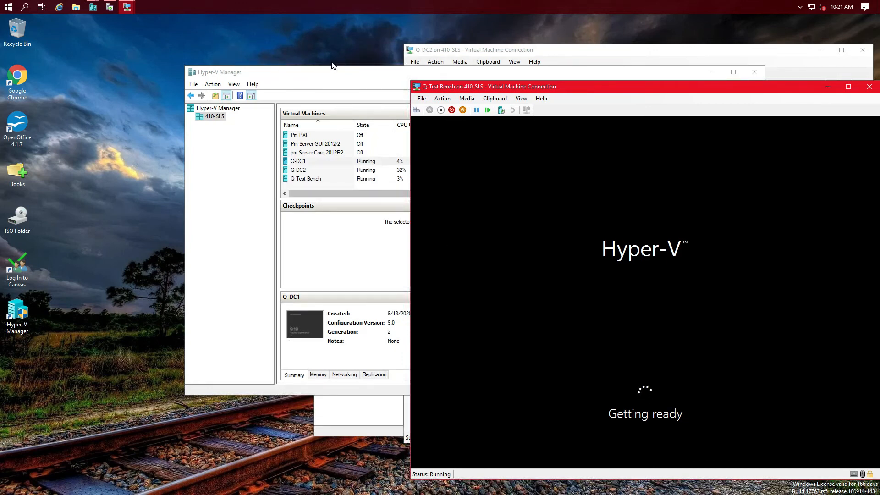
pyautogui.moveTo(339, 68); pyautogui.dragTo(176, 74)
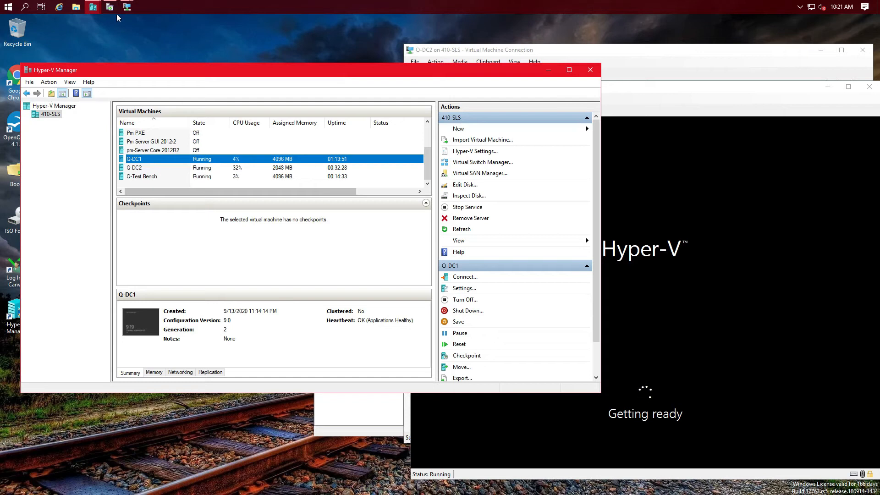
# Step: Switch to the Q-DC1 session and open the admin1 computer object's Properties
pyautogui.moveTo(130, 8)
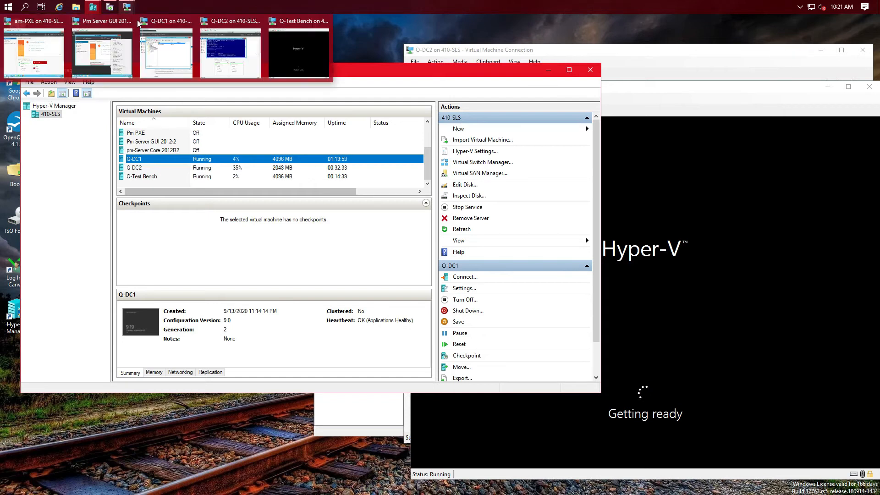
pyautogui.click(172, 46)
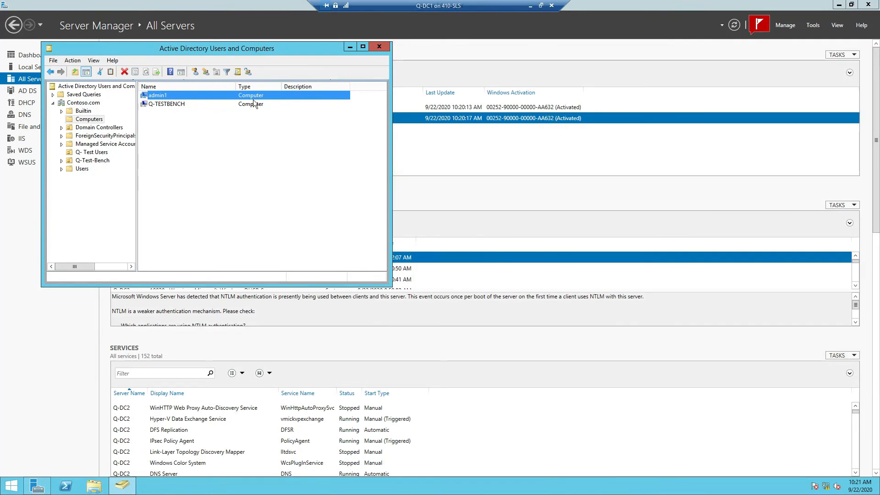
pyautogui.rightClick(205, 95)
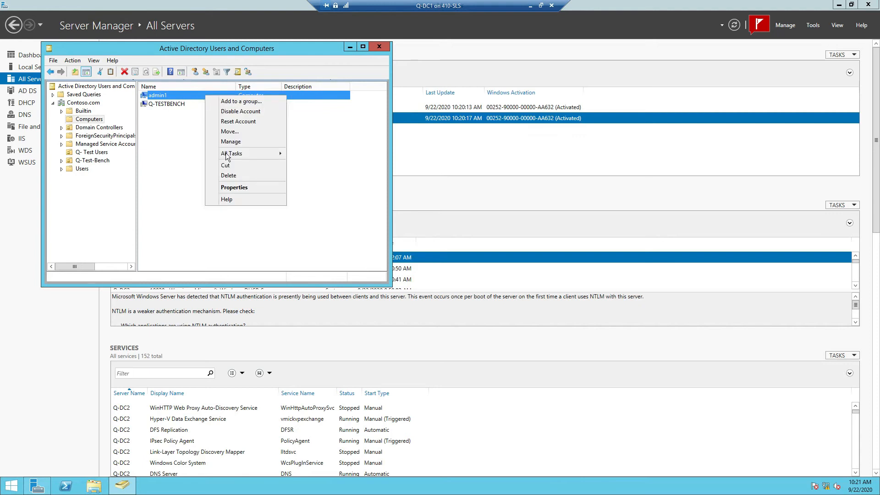
pyautogui.click(234, 187)
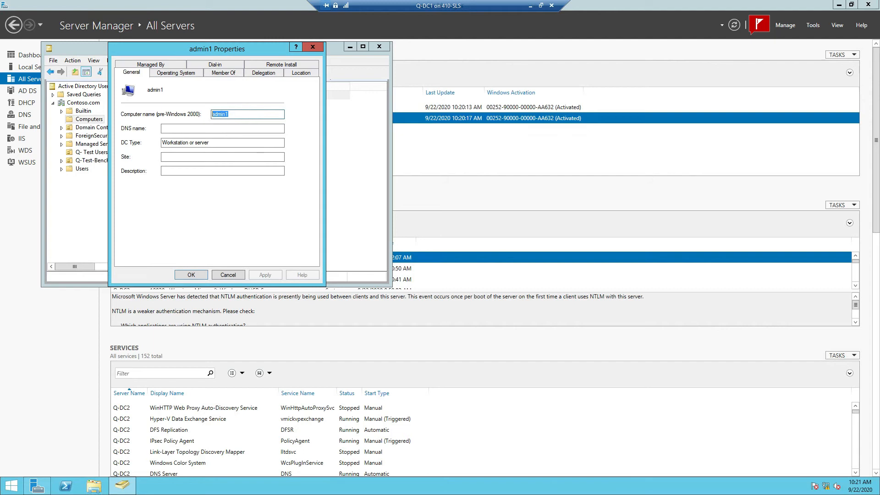
# Step: Review admin1's Operating System, Member Of, Delegation, Location, Remote Install, Dial-in and Managed By tabs, then cancel
pyautogui.click(173, 74)
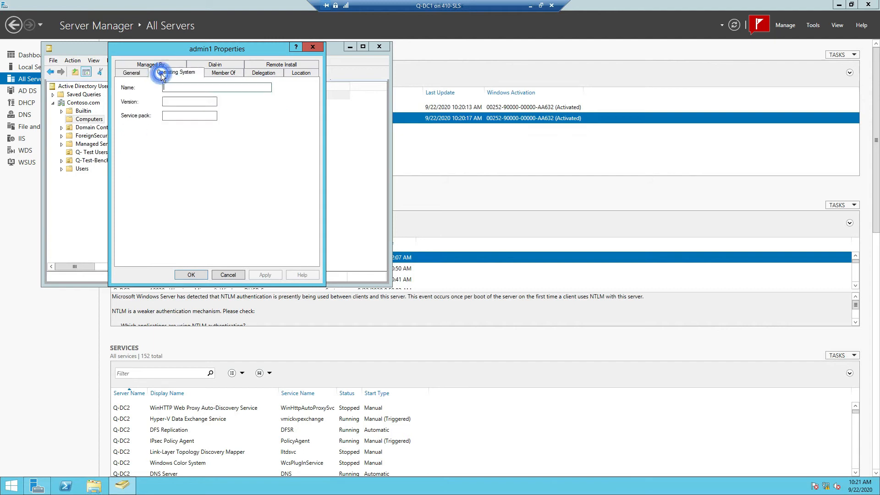
pyautogui.click(226, 74)
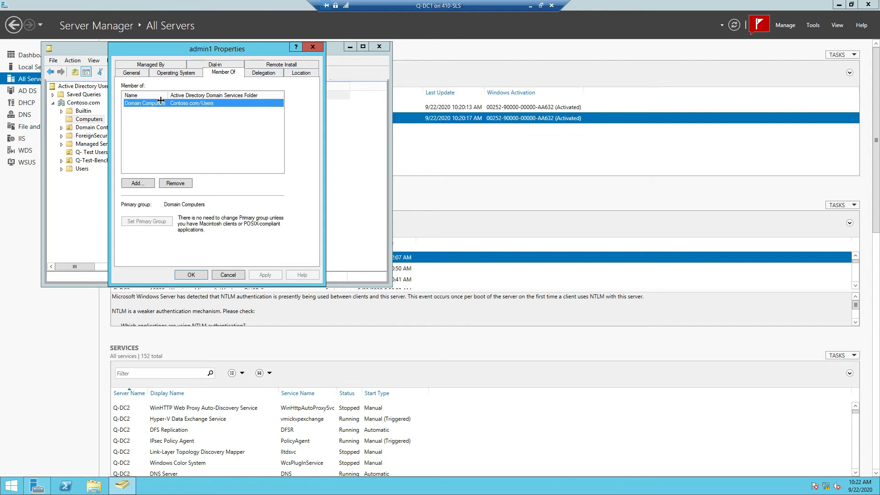
pyautogui.click(264, 72)
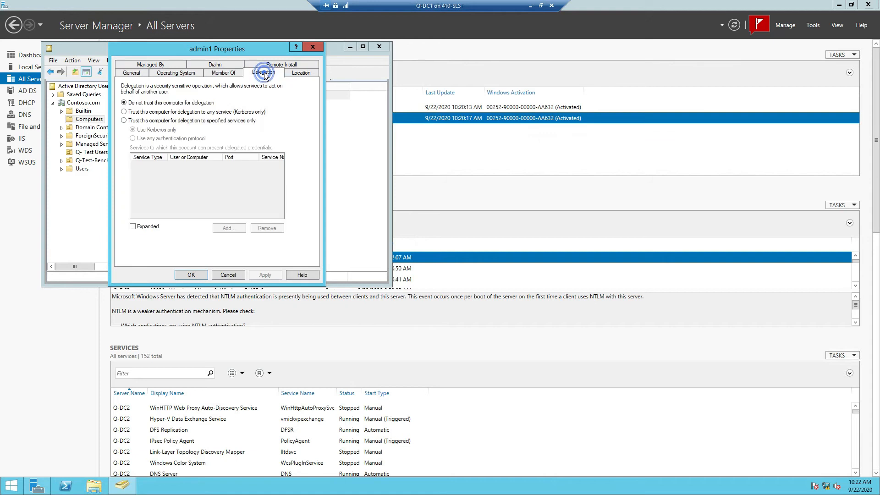
pyautogui.click(303, 72)
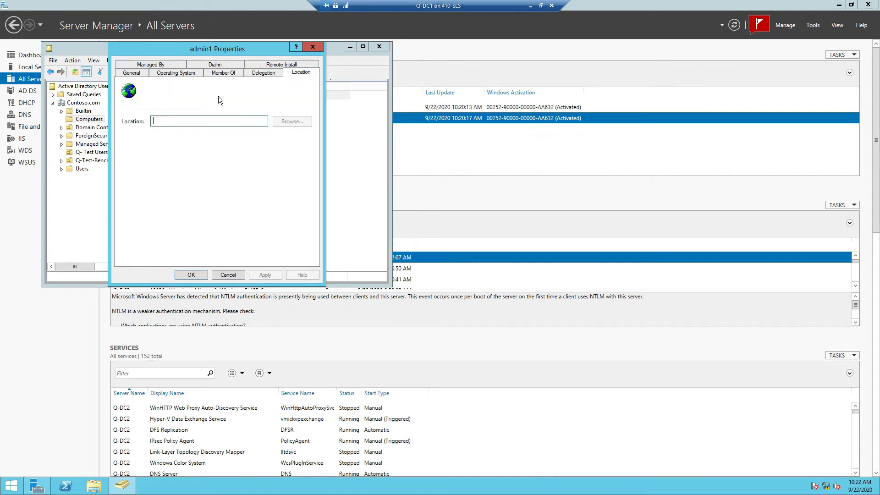
pyautogui.click(265, 75)
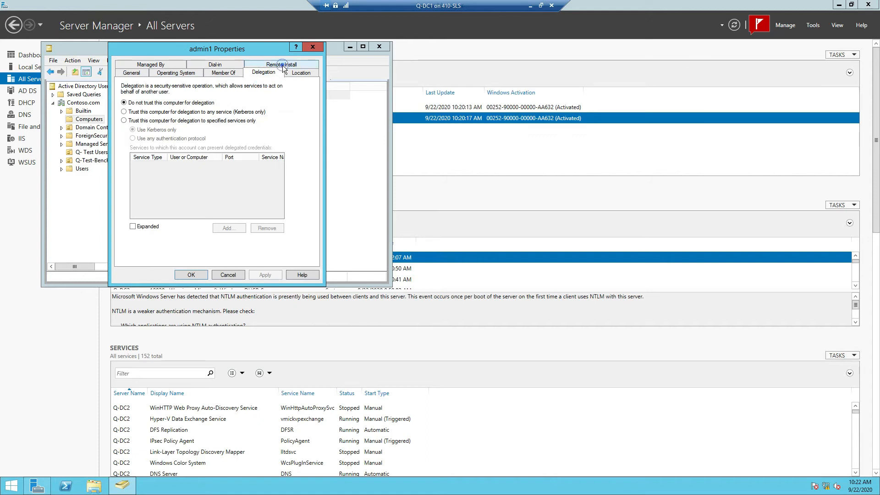
pyautogui.click(283, 64)
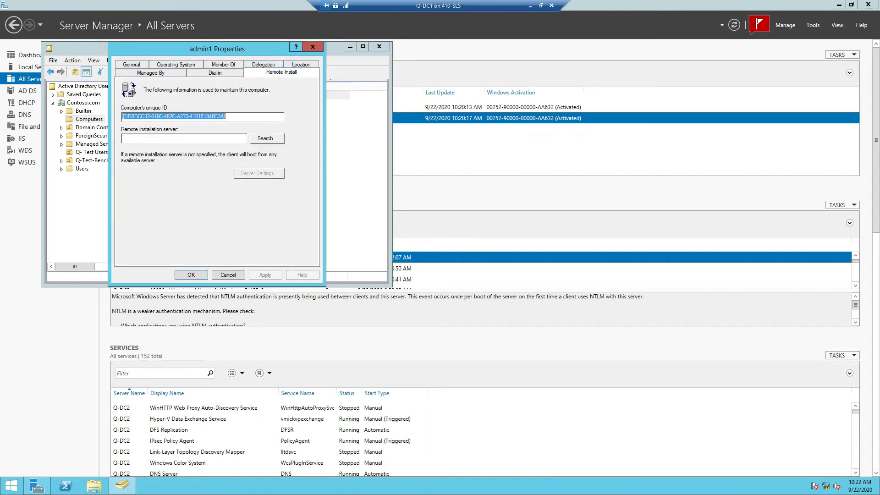
pyautogui.click(219, 74)
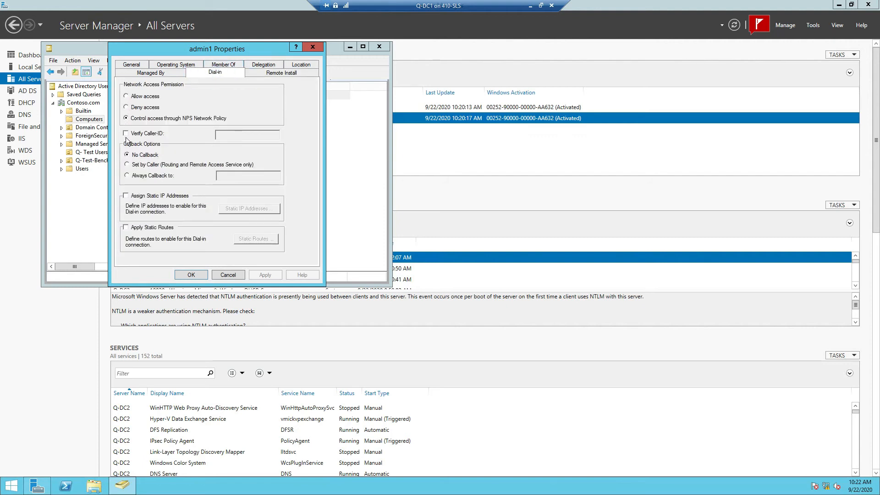
pyautogui.click(152, 72)
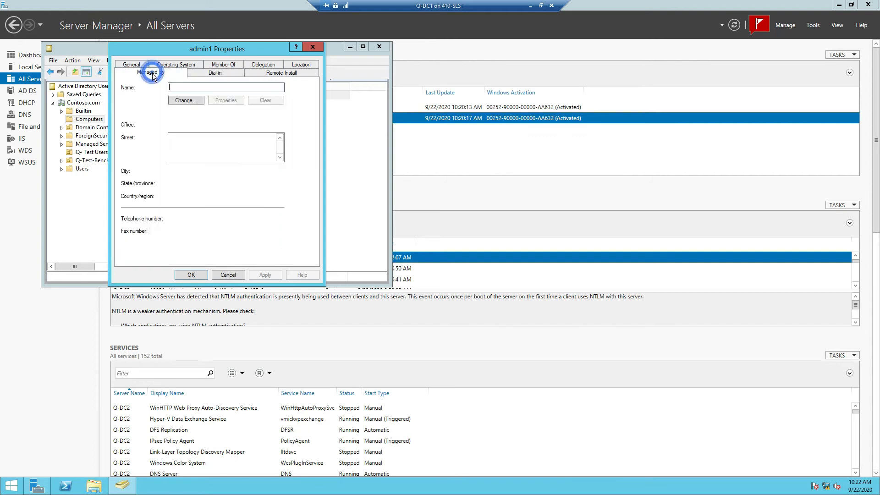
pyautogui.click(227, 275)
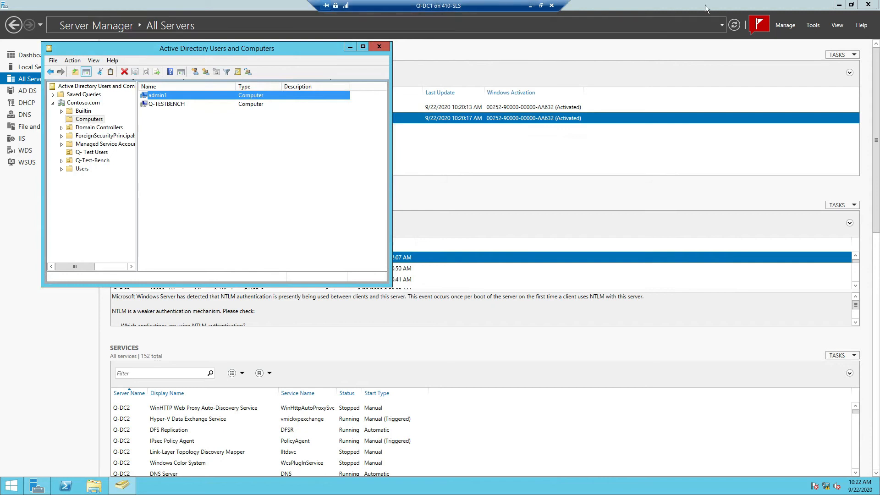
# Step: Minimize Server Manager and the Q-DC1 session, then move the Q-Test Bench console up-left
pyautogui.click(838, 4)
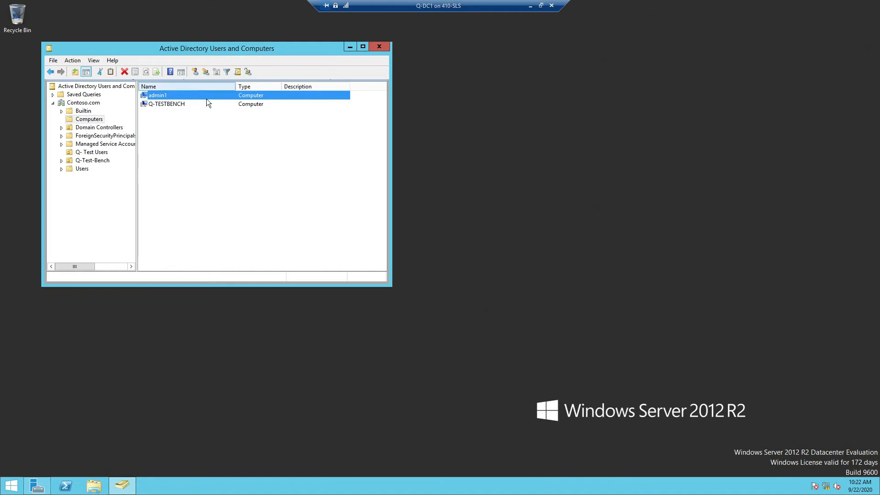
pyautogui.click(530, 6)
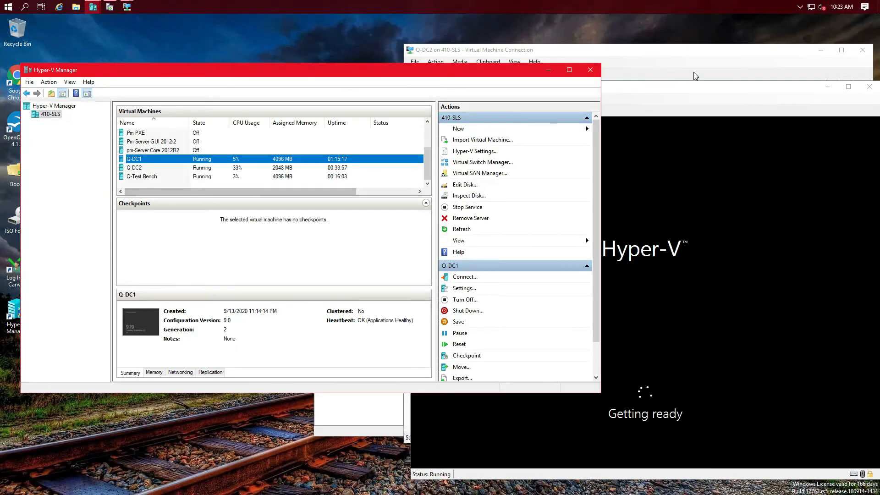
pyautogui.moveTo(682, 91); pyautogui.dragTo(573, 54)
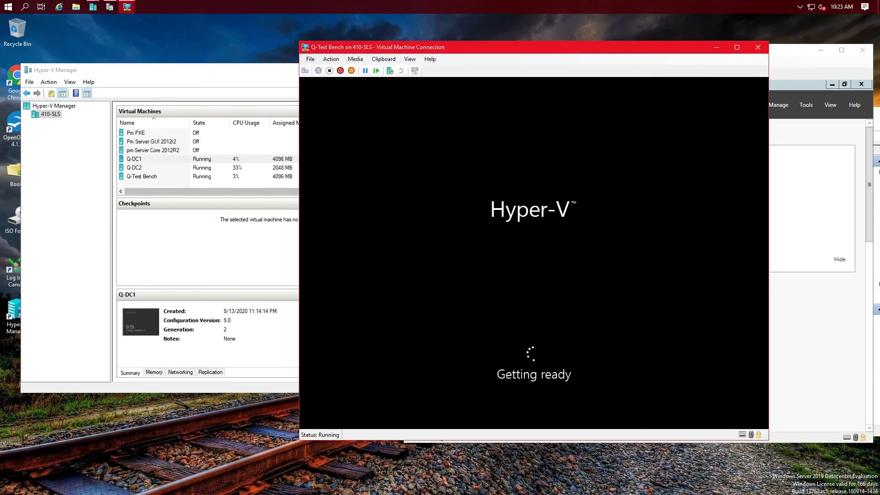
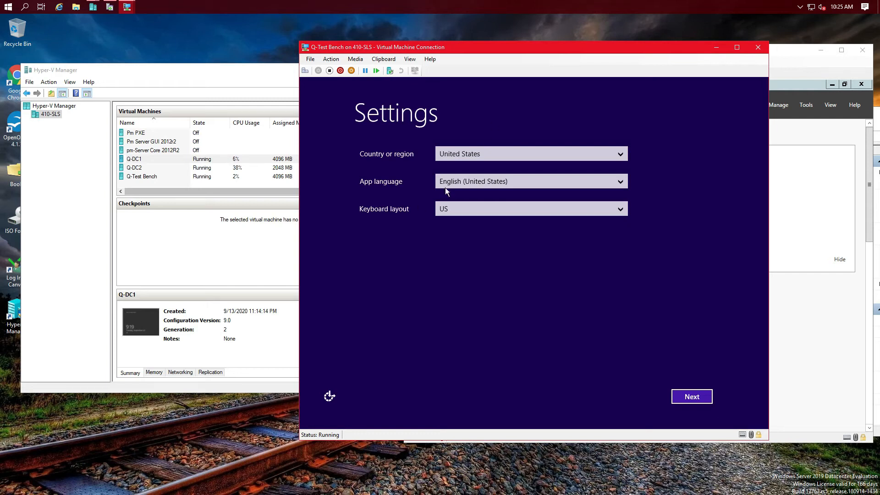
# Step: Apply the region and language settings and accept the licence terms
pyautogui.click(703, 401)
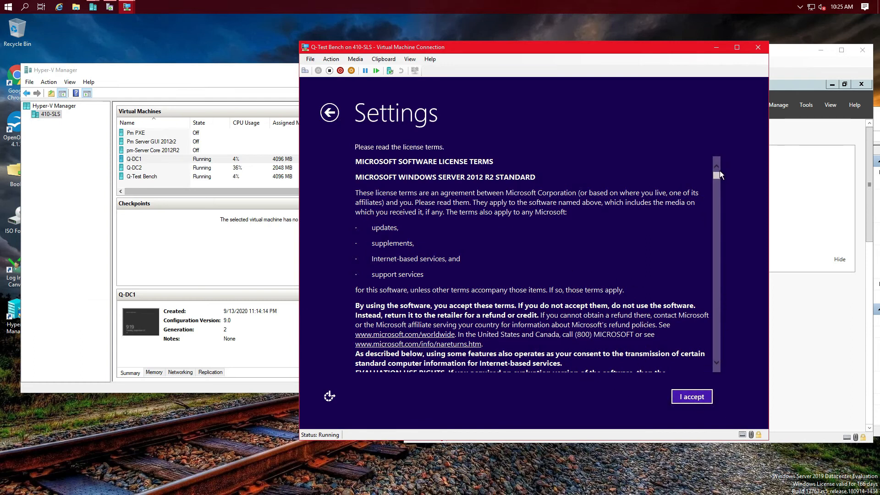
pyautogui.moveTo(716, 175); pyautogui.dragTo(722, 385)
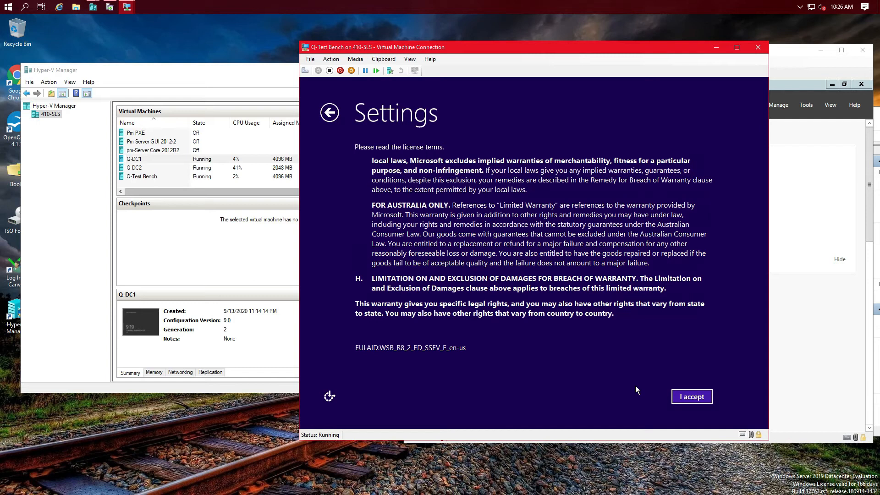
pyautogui.click(687, 394)
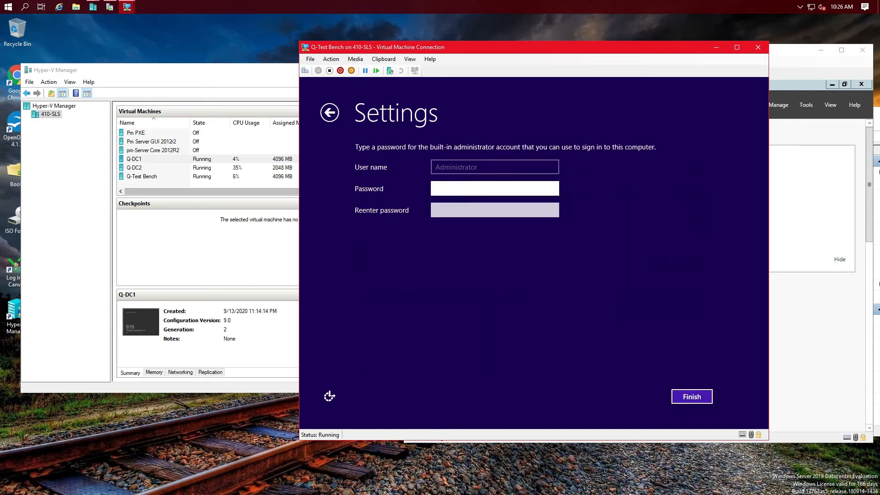
# Step: Enter and confirm the built-in Administrator password to finish setup
pyautogui.write('•••••••••')
pyautogui.press('Tab')
pyautogui.write('•••••••••')
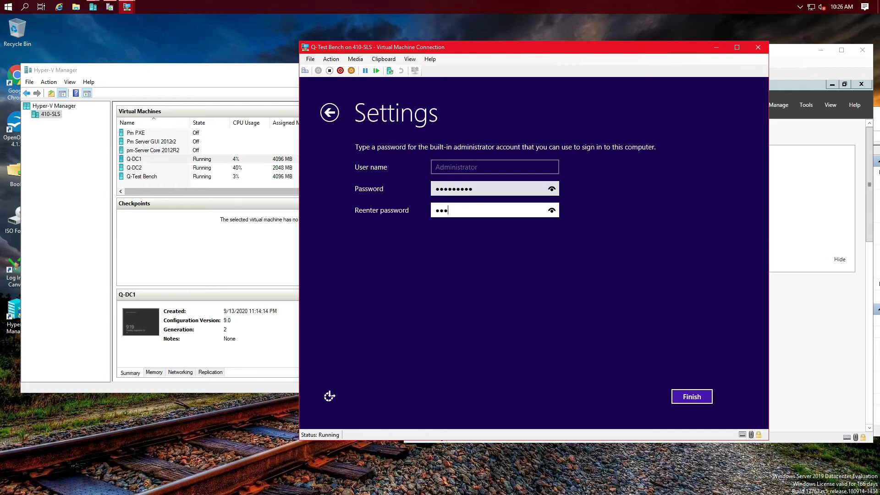
pyautogui.press('Return')
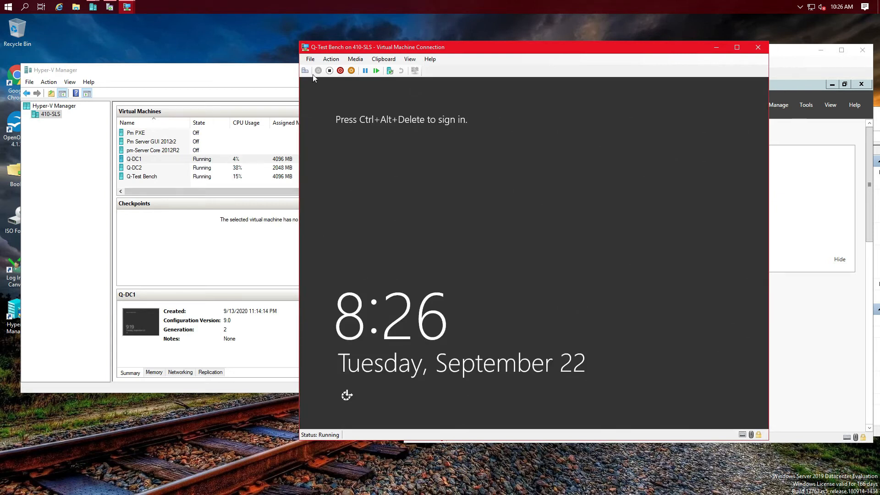
# Step: Sign in to the Q-Test Bench VM as Administrator with its password
pyautogui.click(307, 73)
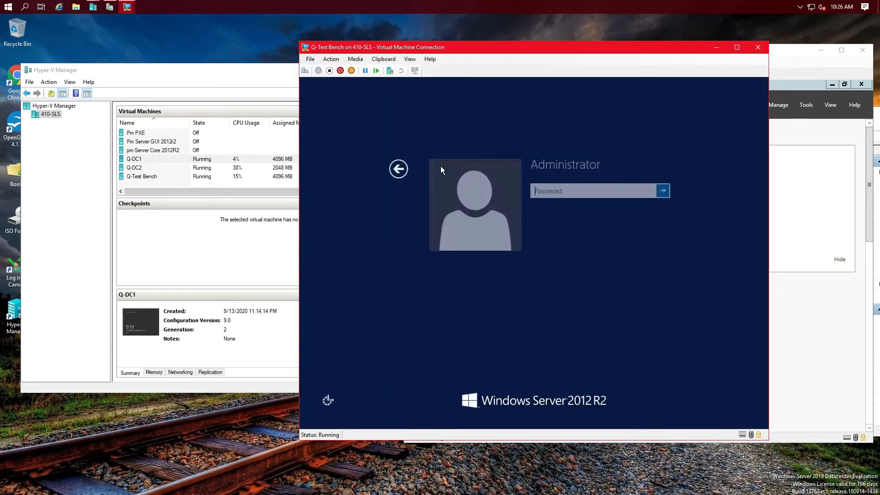
pyautogui.write('***')
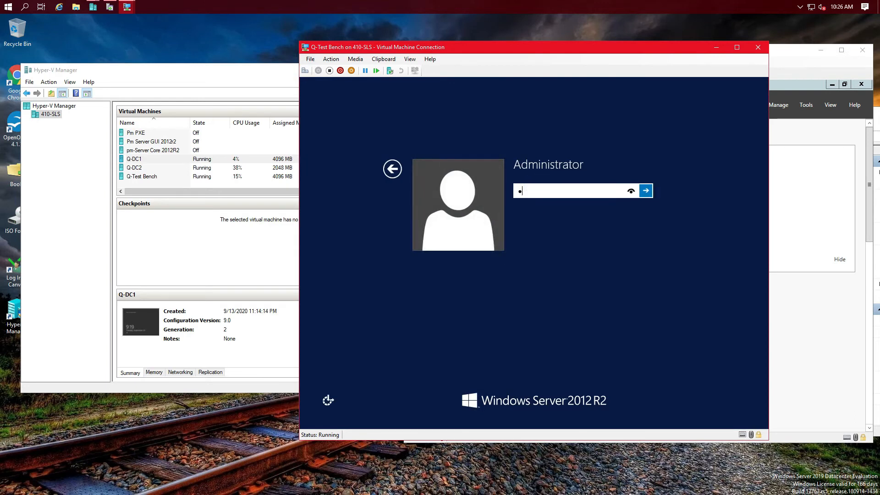
pyautogui.write('******')
pyautogui.click(394, 170)
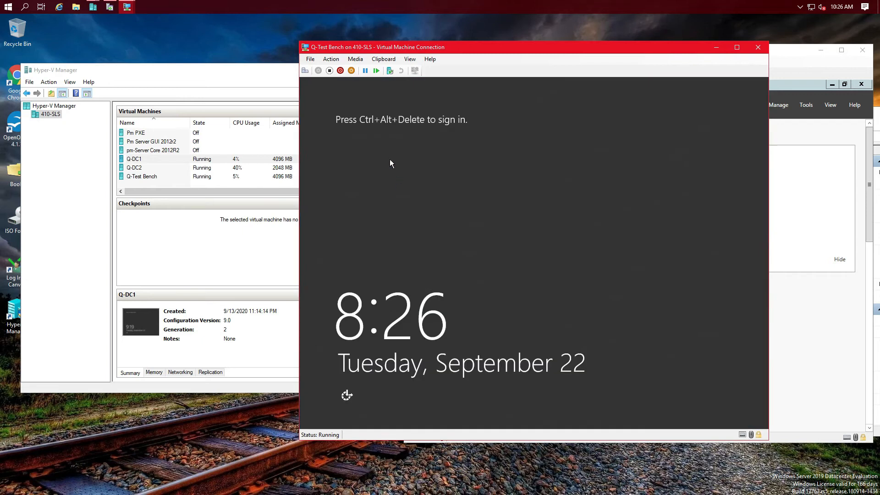
pyautogui.click(305, 71)
pyautogui.click(600, 190)
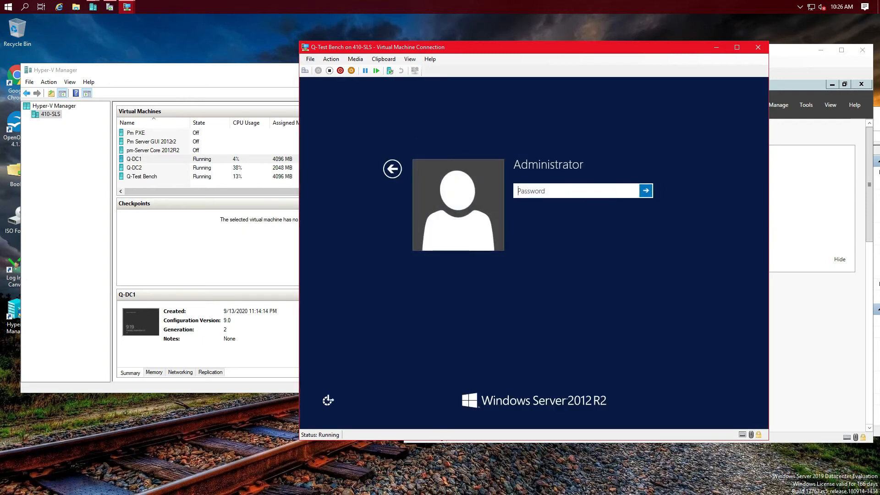
pyautogui.write('**********')
pyautogui.press('Return')
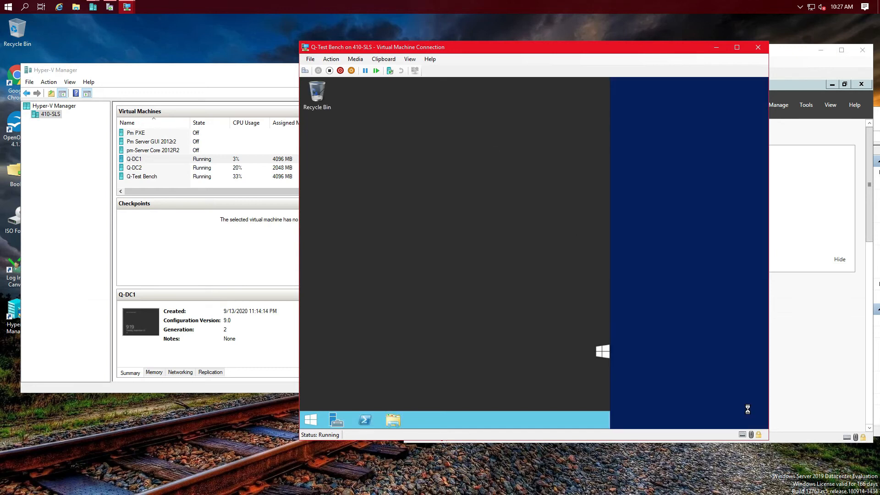
# Step: Answer Yes to the network prompt, start Server Manager, and show Local Server properties
pyautogui.click(676, 248)
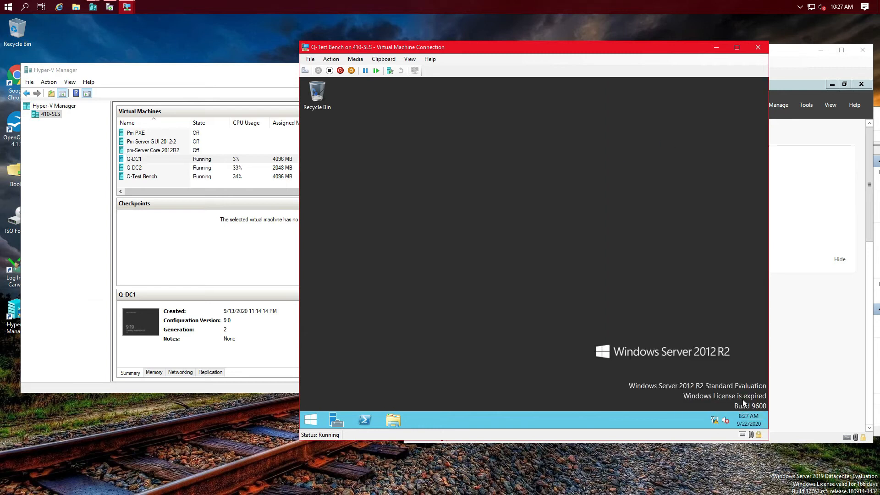
pyautogui.click(336, 420)
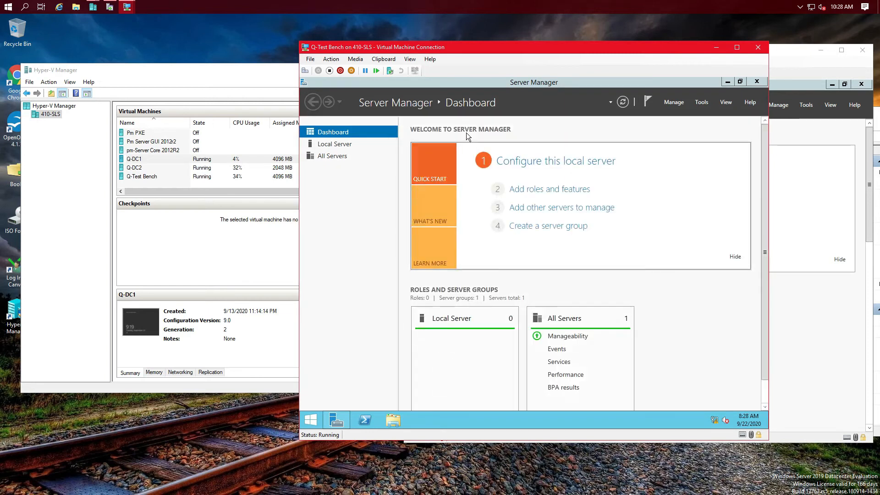
pyautogui.click(353, 143)
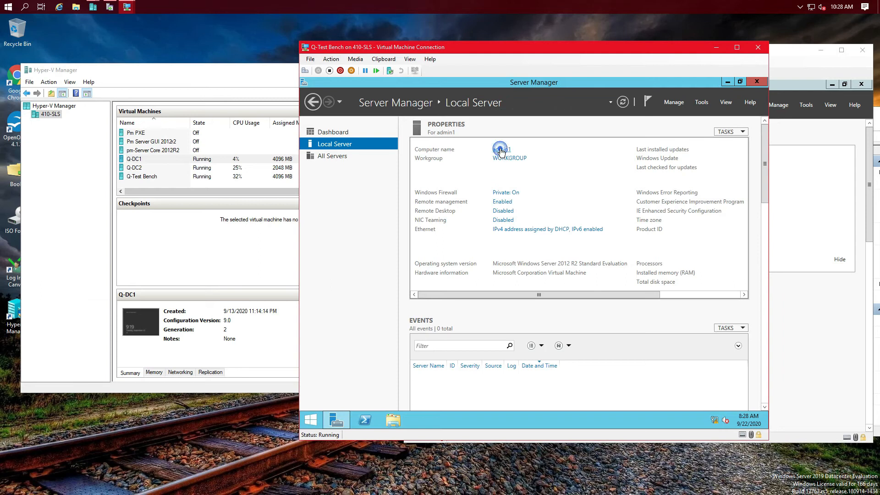
# Step: In System Properties, set computer name Q-TEST-Bench-2 and make it a member of domain contoso
pyautogui.click(501, 150)
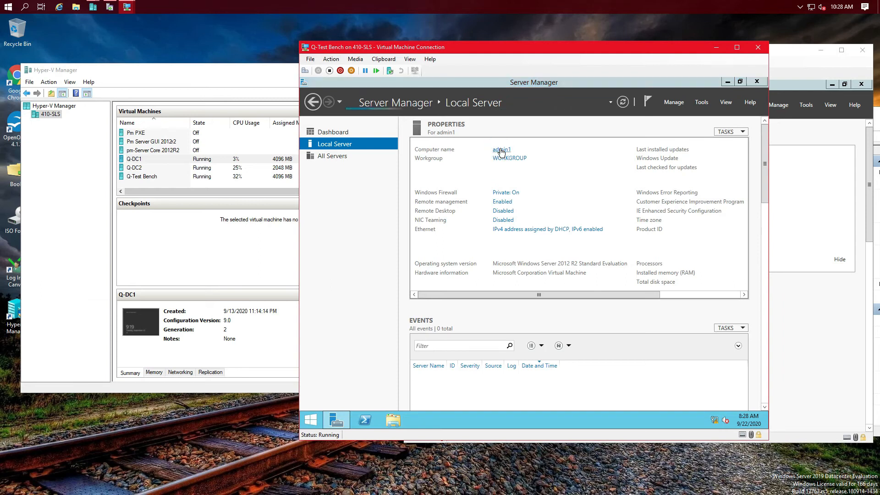
pyautogui.click(494, 224)
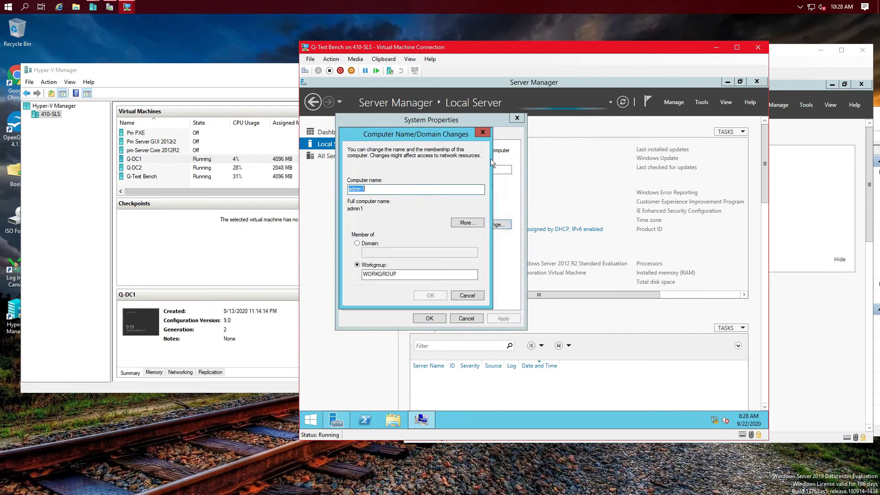
pyautogui.click(356, 243)
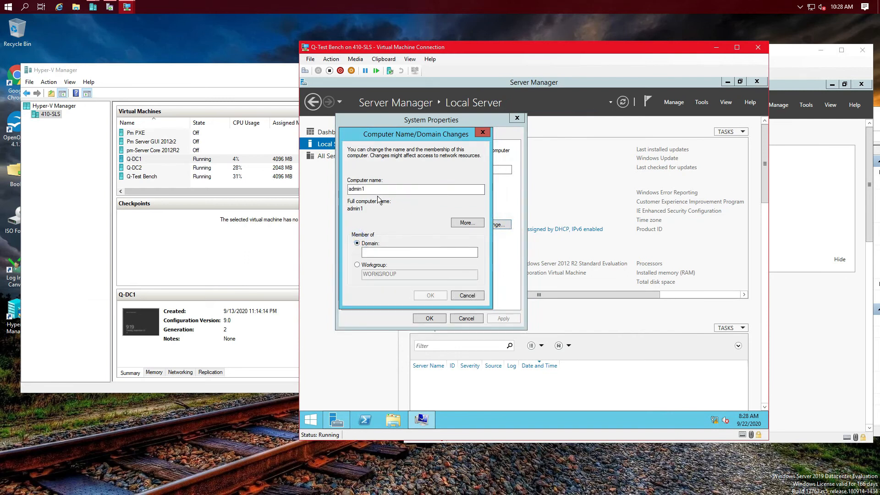
pyautogui.doubleClick(376, 188)
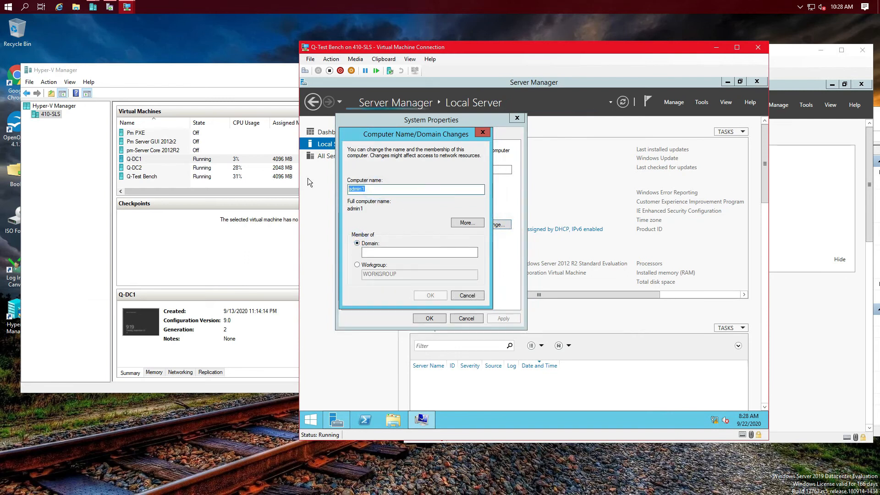
pyautogui.write('Q-TEST')
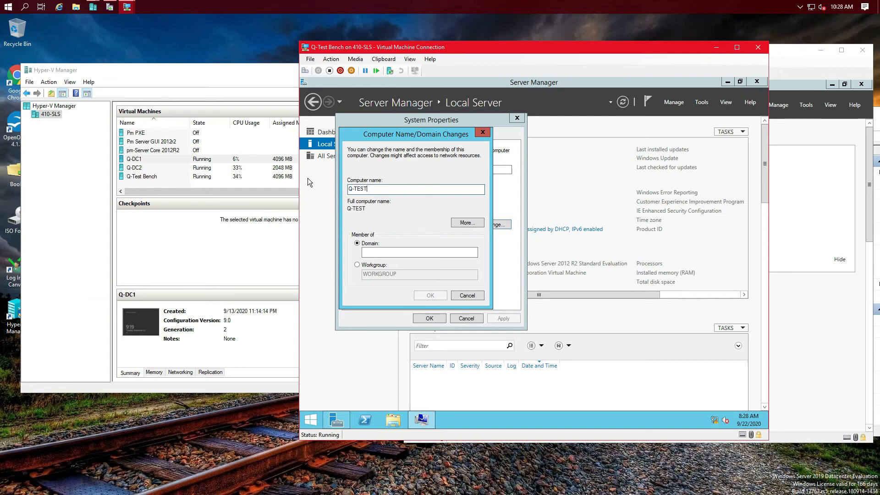
pyautogui.write('-Bench')
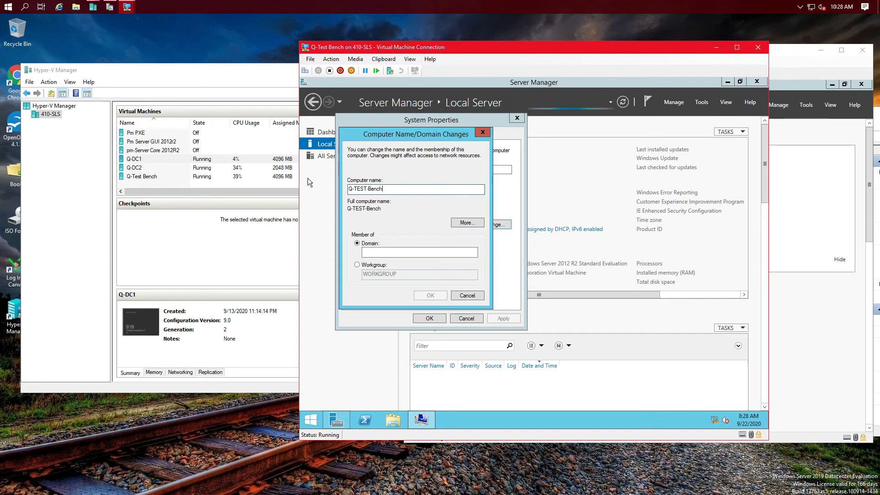
pyautogui.write('-@')
pyautogui.press('BackSpace')
pyautogui.write('2')
pyautogui.click(414, 252)
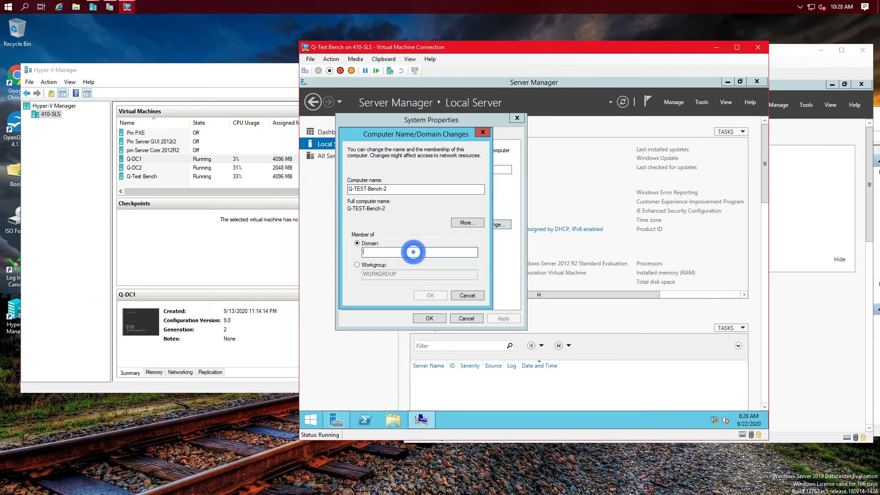
pyautogui.write('contoso')
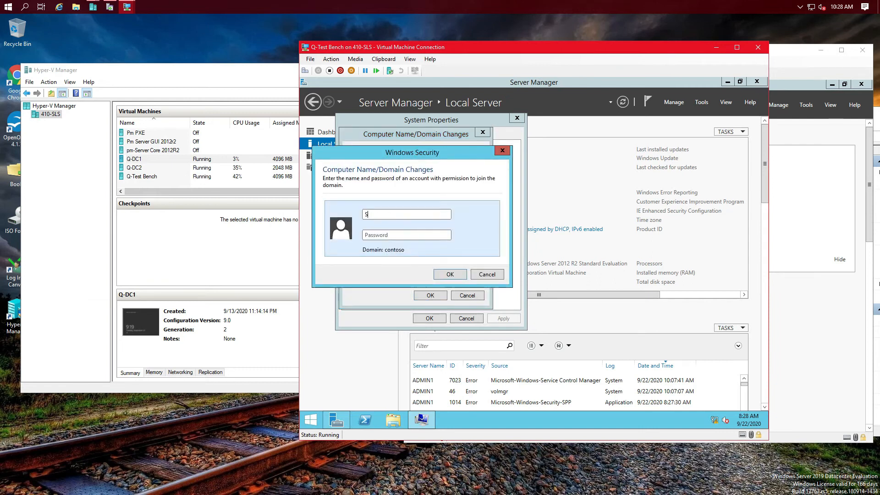
# Step: Authorize the domain join with the admin account and acknowledge the welcome and restart messages
pyautogui.write('asmin')
pyautogui.doubleClick(391, 214)
pyautogui.write('admin123456789')
pyautogui.press('Return')
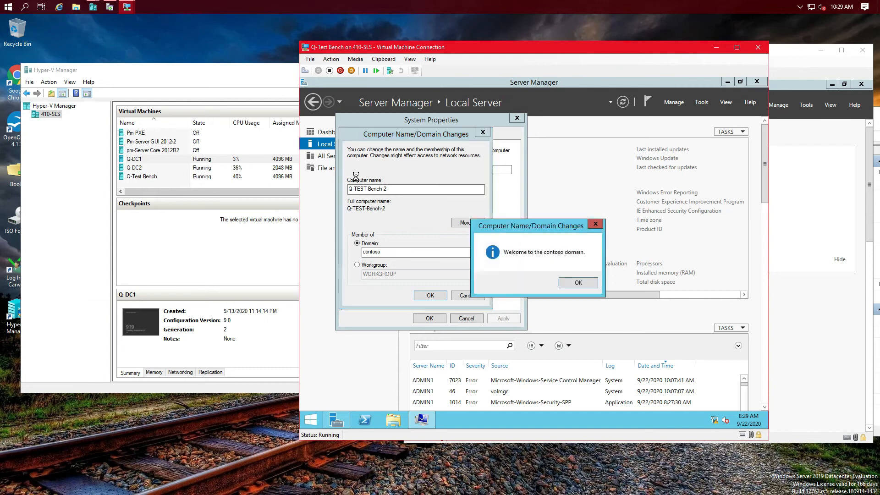
pyautogui.click(575, 283)
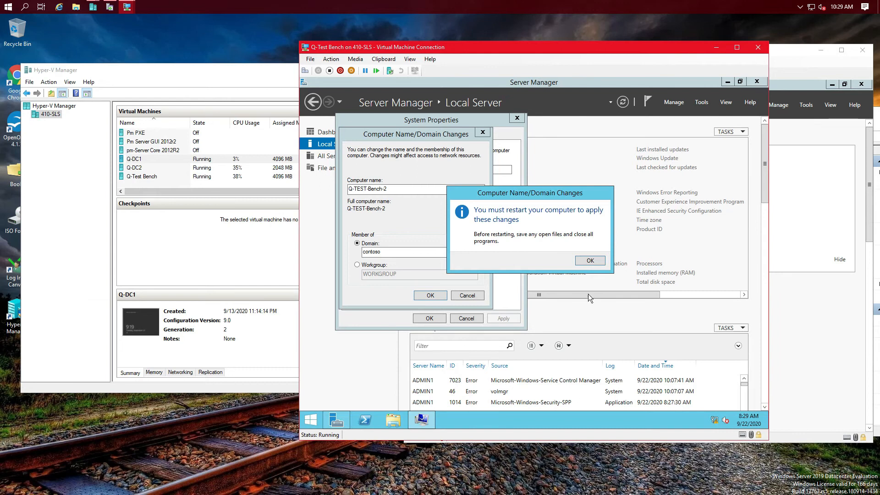
pyautogui.click(591, 261)
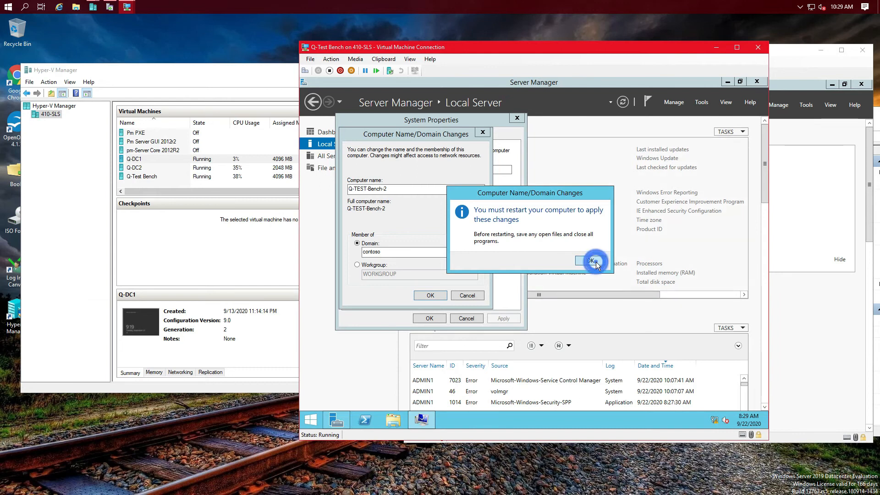
# Step: Close System Properties and restart the VM now
pyautogui.click(428, 319)
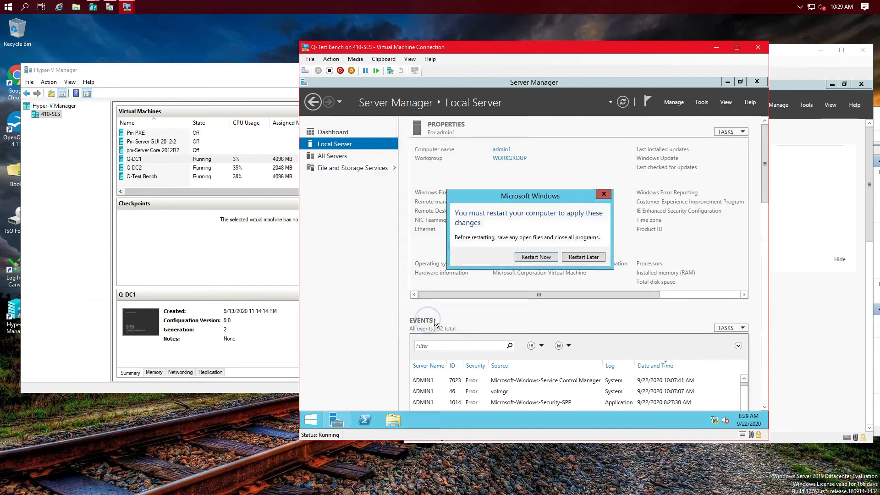
pyautogui.click(541, 260)
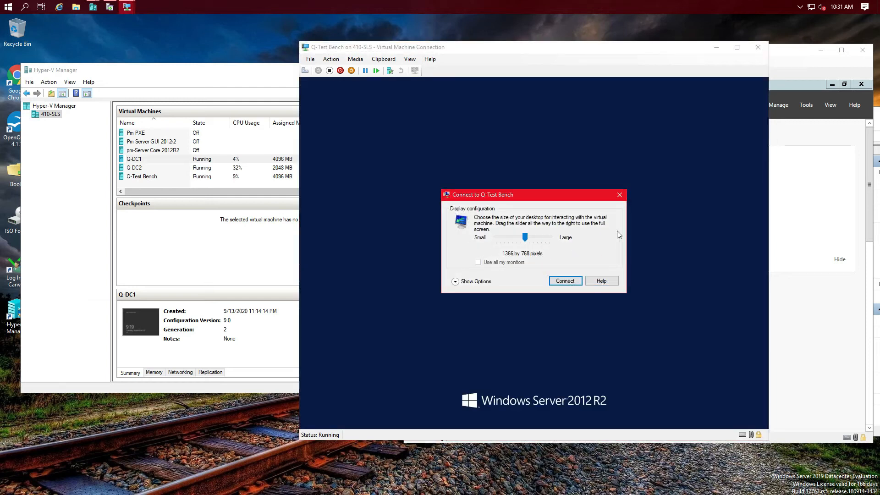
# Step: Connect at the chosen display size and pick Other user on the sign-in screen
pyautogui.click(619, 197)
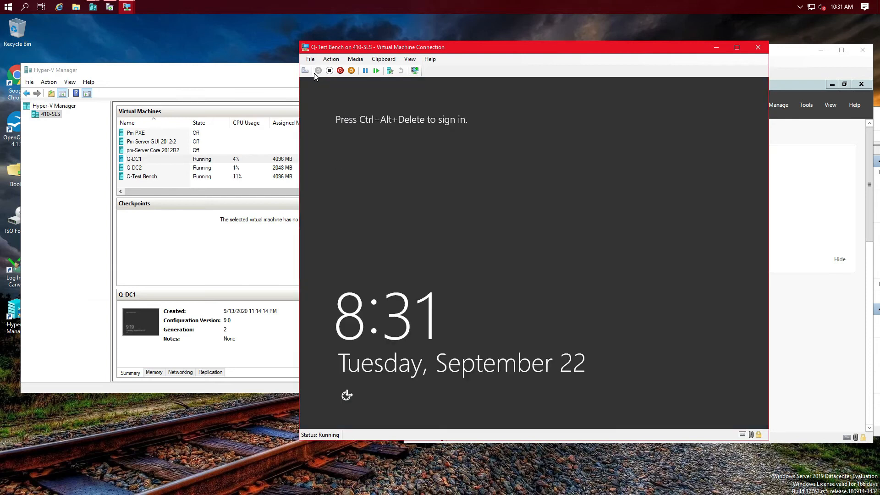
pyautogui.click(306, 71)
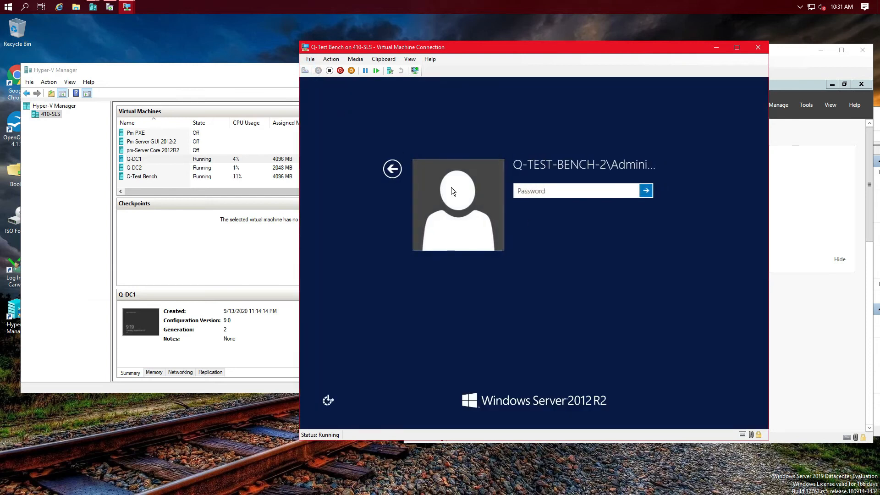
pyautogui.click(393, 169)
pyautogui.click(586, 213)
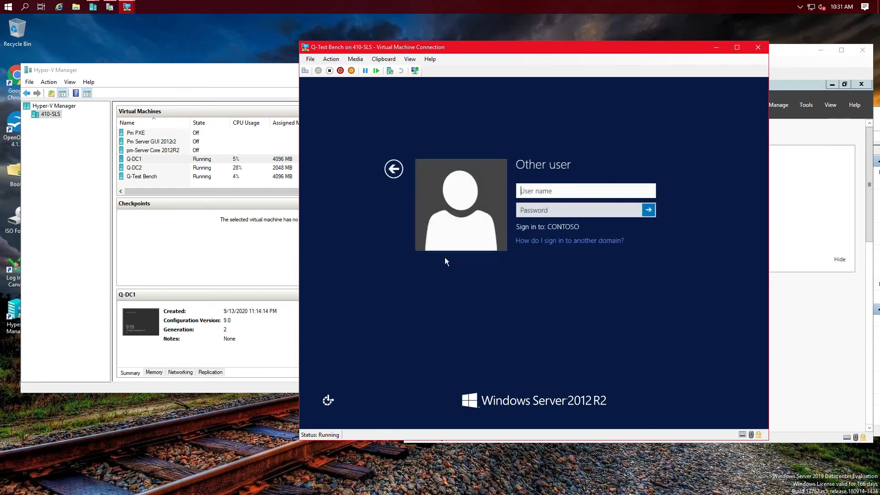
# Step: Sign in as domain user 'admin' with its password
pyautogui.click(555, 191)
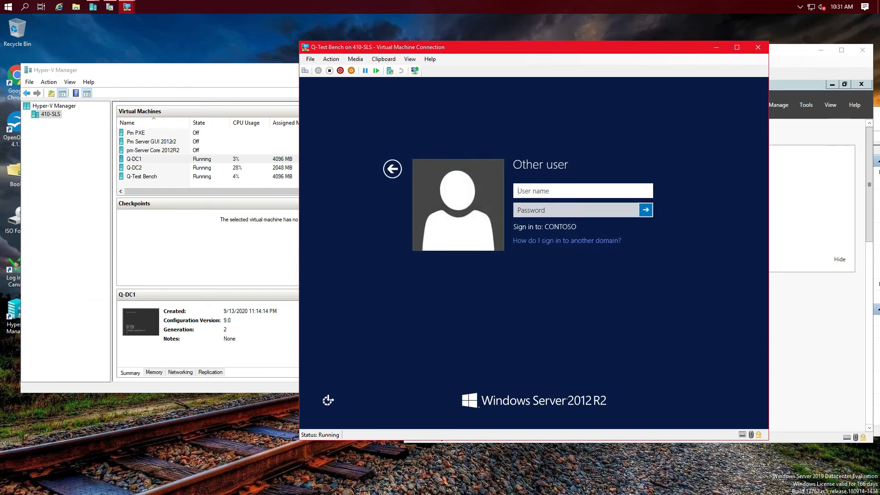
pyautogui.write('admin')
pyautogui.press('Tab')
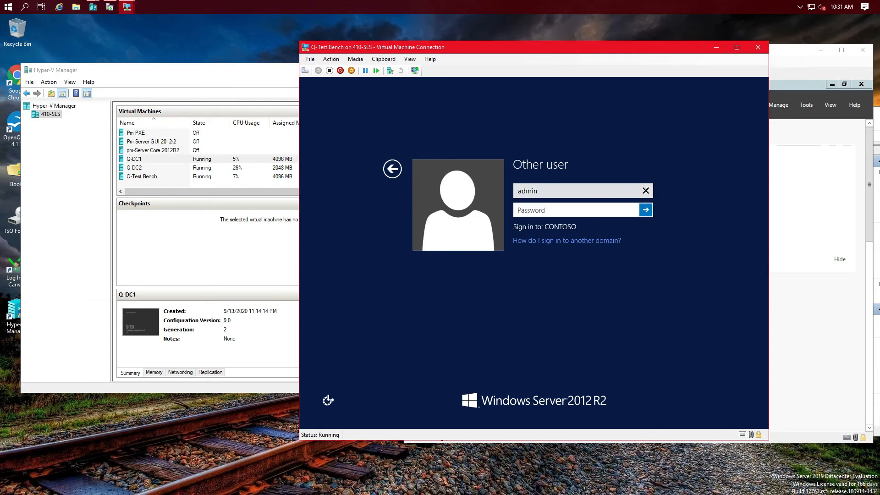
pyautogui.click(557, 192)
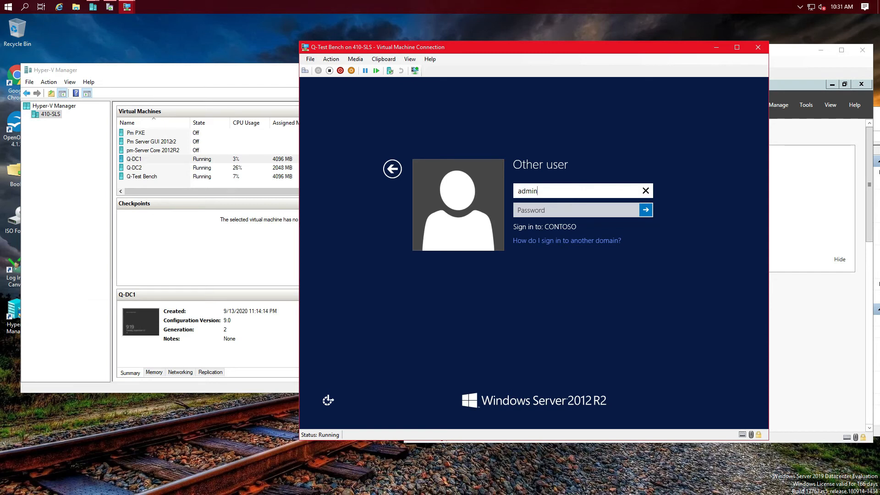
pyautogui.write('istrator')
pyautogui.press('BackSpace')
pyautogui.press('BackSpace')
pyautogui.press('BackSpace')
pyautogui.press('BackSpace')
pyautogui.press('BackSpace')
pyautogui.press('BackSpace')
pyautogui.press('BackSpace')
pyautogui.press('BackSpace')
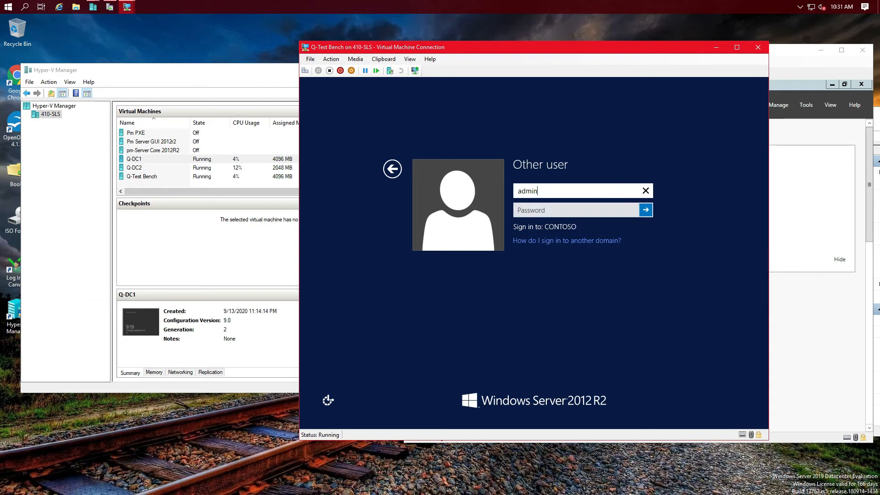
pyautogui.click(538, 207)
pyautogui.write('Password1')
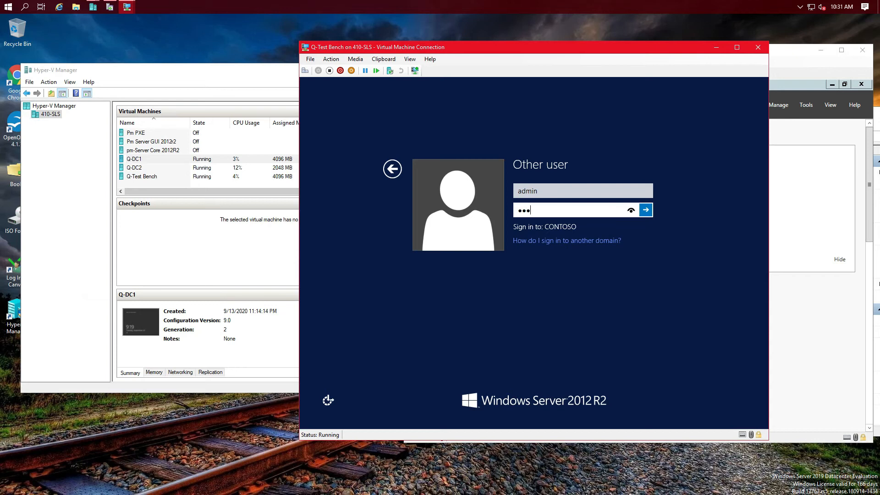
pyautogui.press('Return')
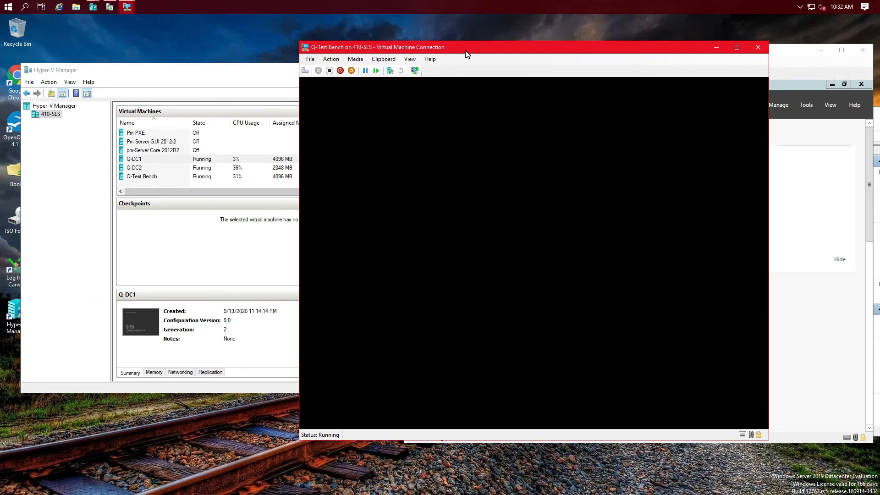
# Step: Close the Q-DC2 console and bring Hyper-V Manager's VM list to the front
pyautogui.moveTo(465, 51); pyautogui.dragTo(296, 47)
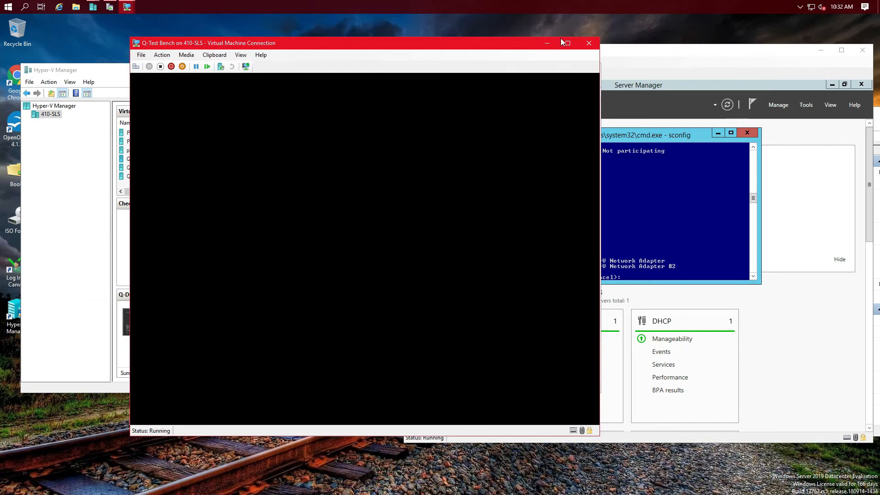
pyautogui.click(659, 58)
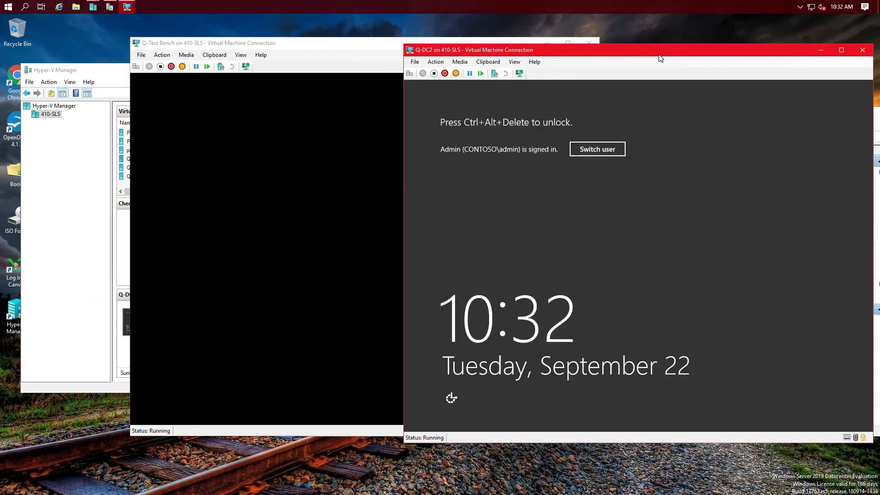
pyautogui.click(864, 51)
pyautogui.moveTo(398, 49); pyautogui.dragTo(671, 67)
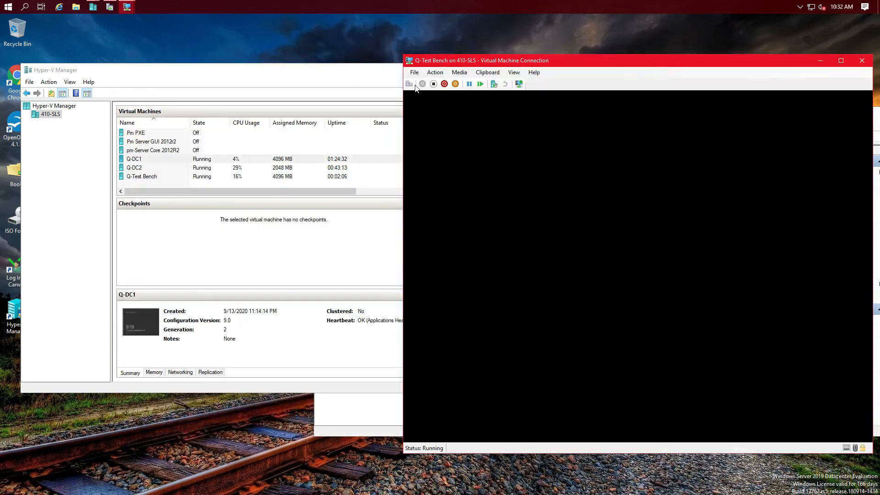
pyautogui.click(282, 81)
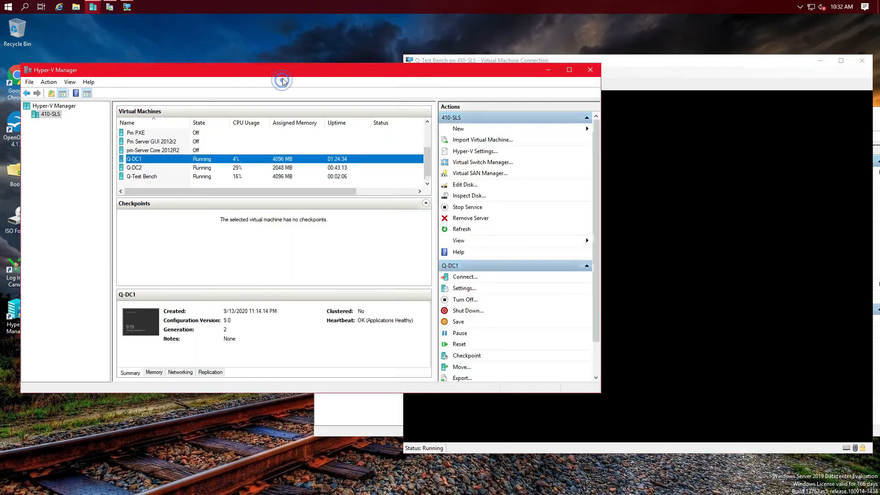
# Step: Connect to Q-DC1 and refresh the Computers list in Active Directory Users and Computers
pyautogui.doubleClick(147, 162)
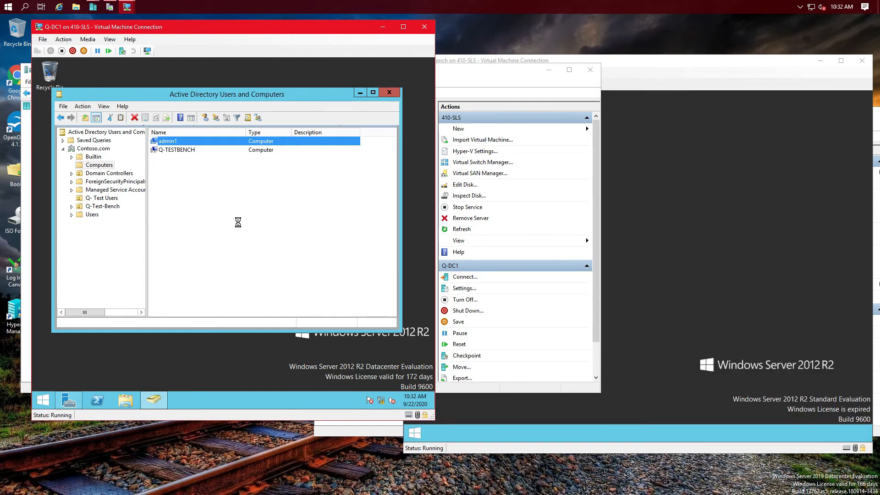
pyautogui.rightClick(244, 238)
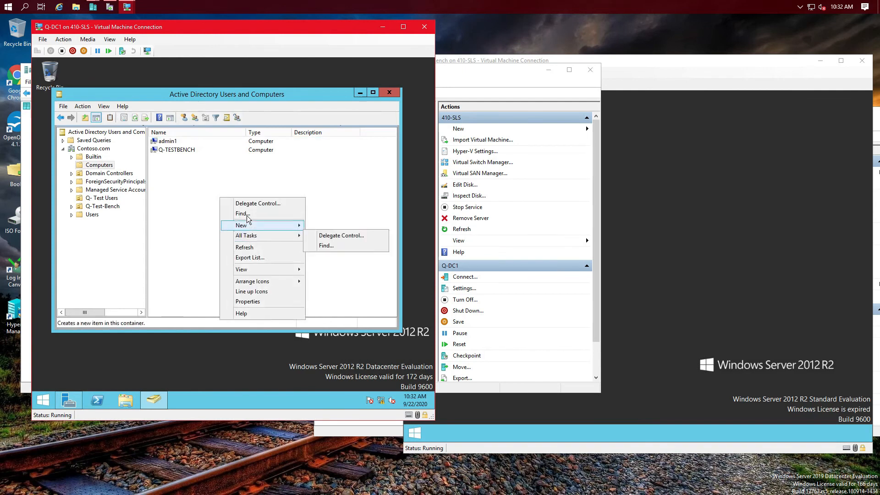
pyautogui.click(245, 247)
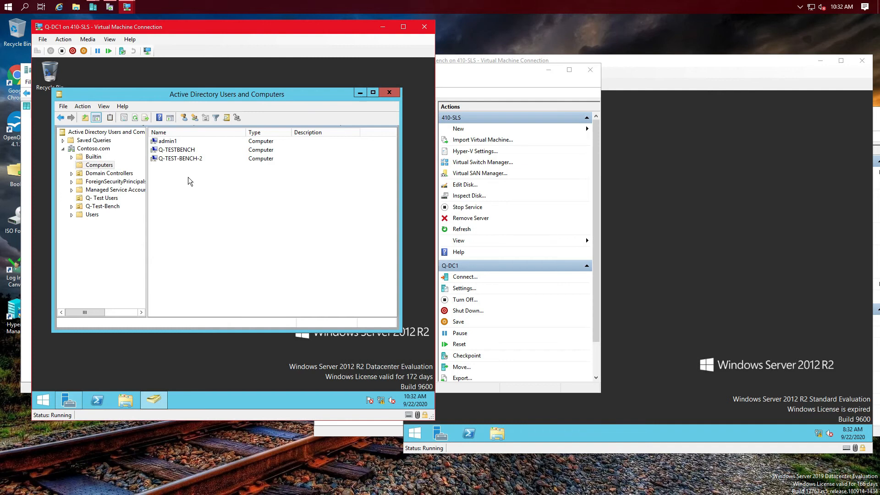
# Step: Delete the admin1 computer account, then return to Hyper-V Manager
pyautogui.click(171, 142)
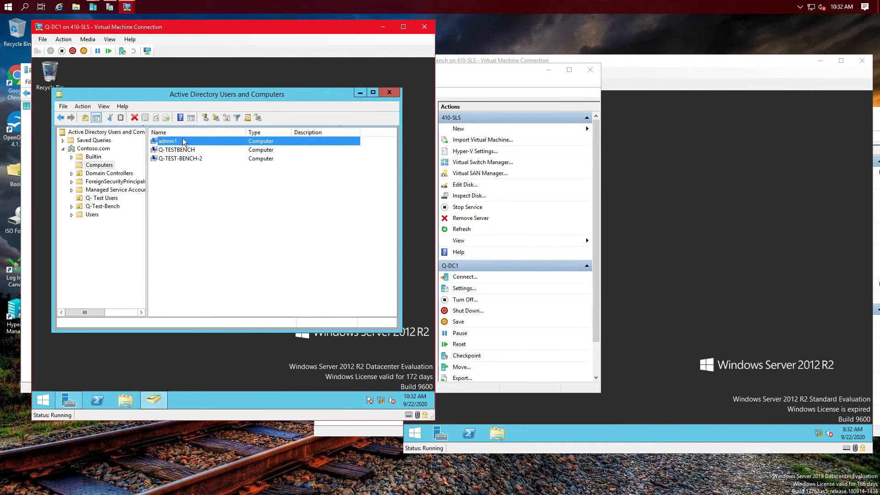
pyautogui.rightClick(187, 143)
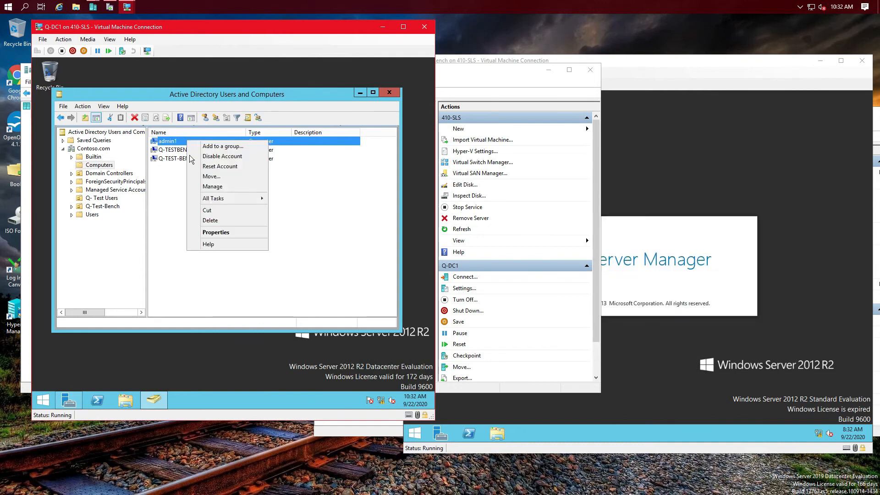
pyautogui.click(212, 218)
pyautogui.click(269, 263)
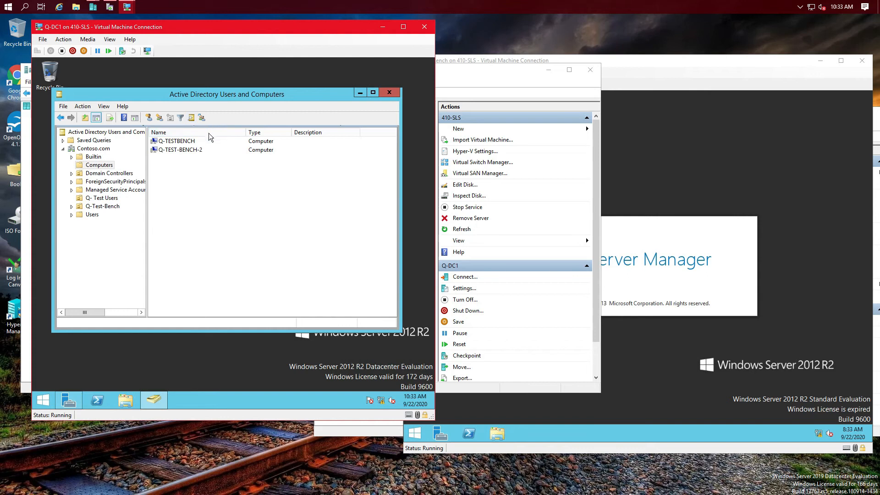
pyautogui.moveTo(199, 95); pyautogui.dragTo(222, 72)
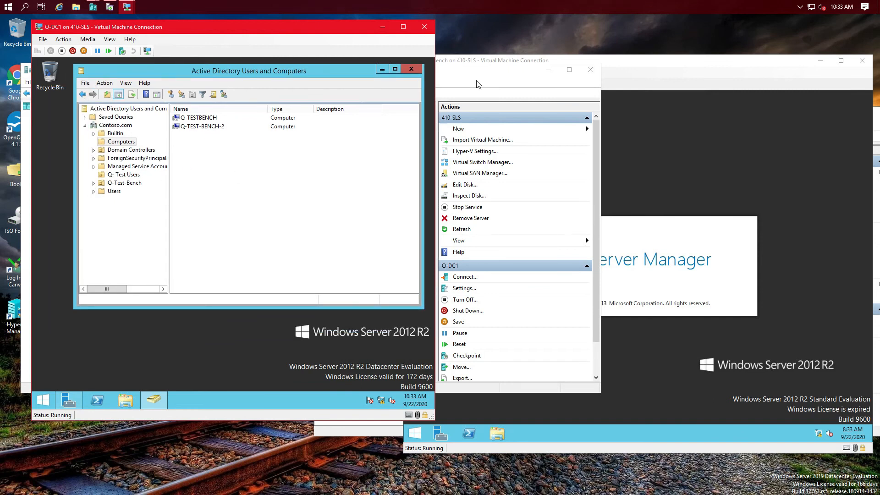
pyautogui.click(500, 74)
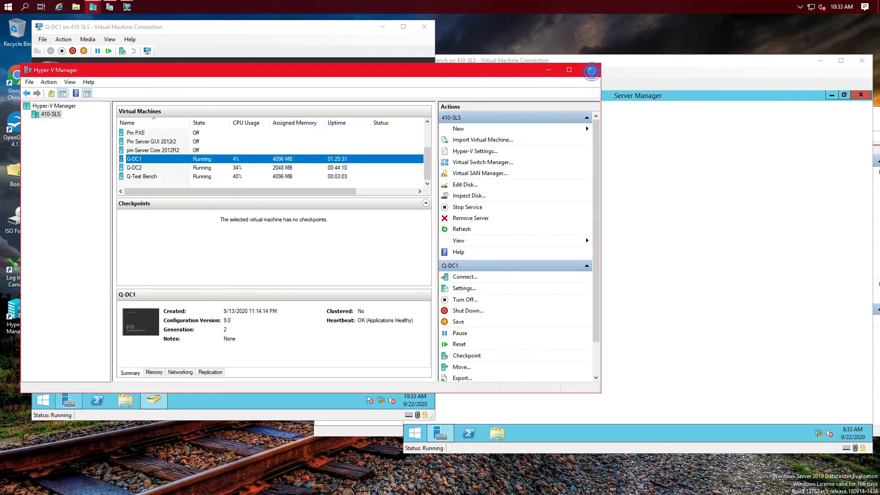
# Step: Close Hyper-V Manager and ADUC on Q-DC1, then show Q-TEST-Bench-2's Local Server properties
pyautogui.click(590, 69)
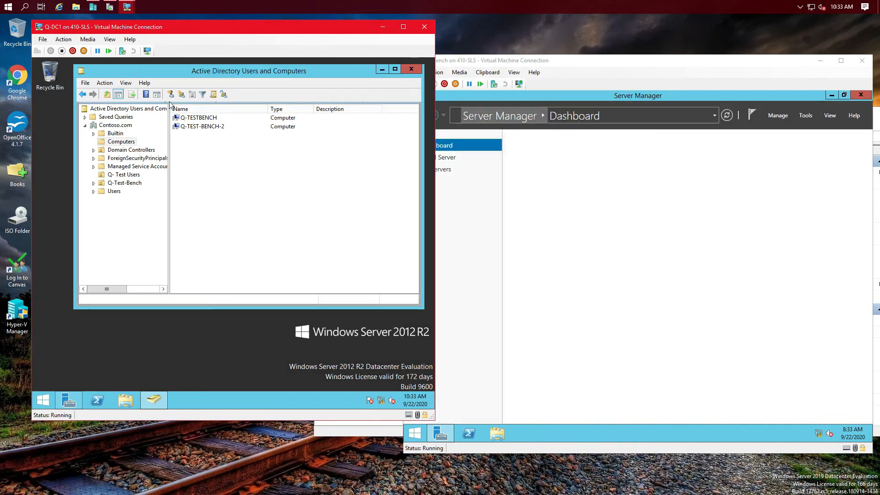
pyautogui.click(411, 71)
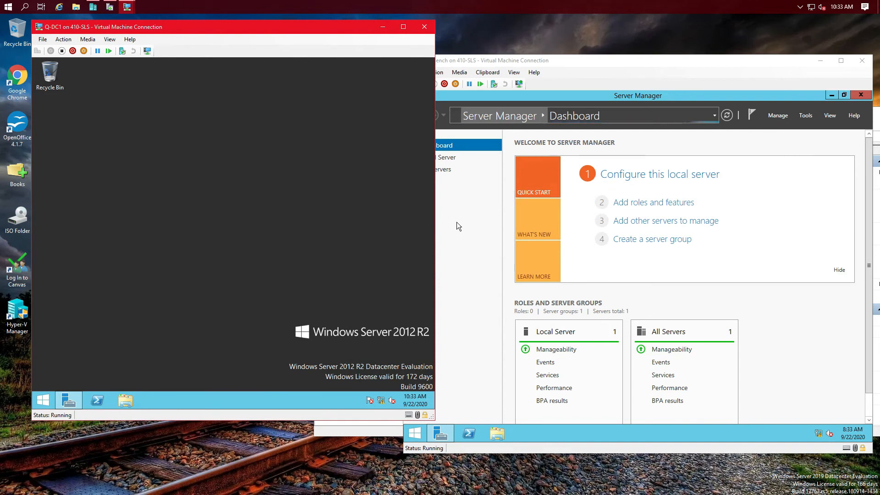
pyautogui.click(530, 63)
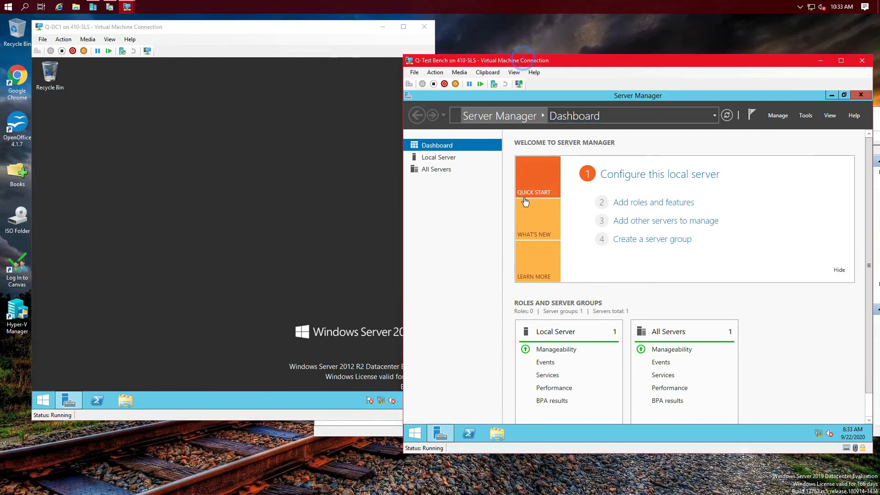
pyautogui.click(441, 159)
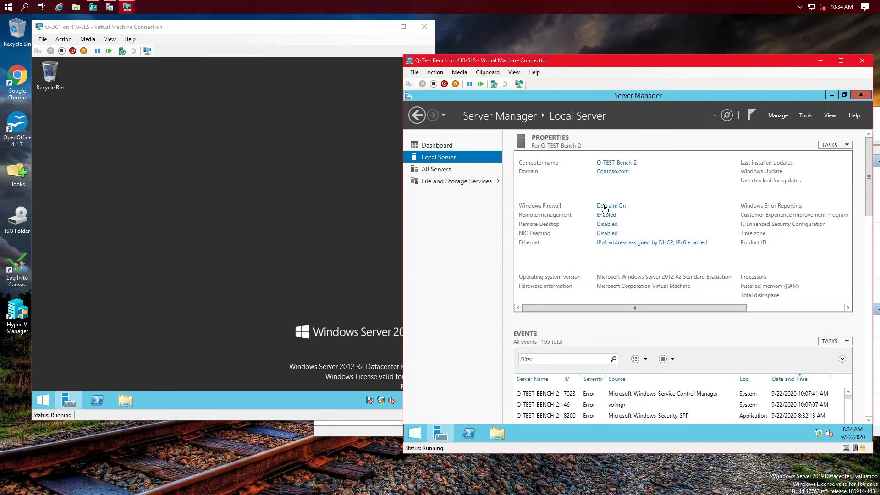
# Step: Scroll the properties pane right and open Windows Update from the Local Server page
pyautogui.rightClick(412, 438)
pyautogui.click(565, 309)
pyautogui.moveTo(565, 310); pyautogui.dragTo(709, 306)
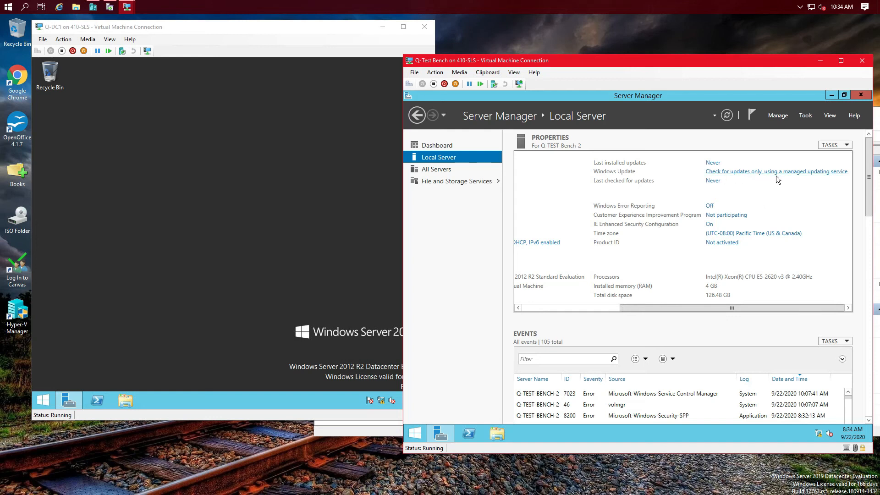
pyautogui.click(824, 172)
# Step: Start a Windows Update check on Q-TEST-Bench-2 and reposition the Windows Update window
pyautogui.click(733, 174)
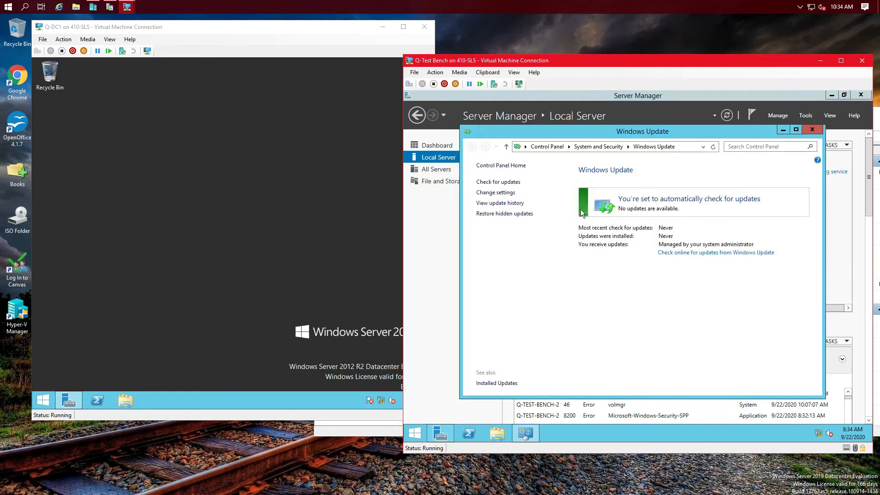
pyautogui.click(512, 182)
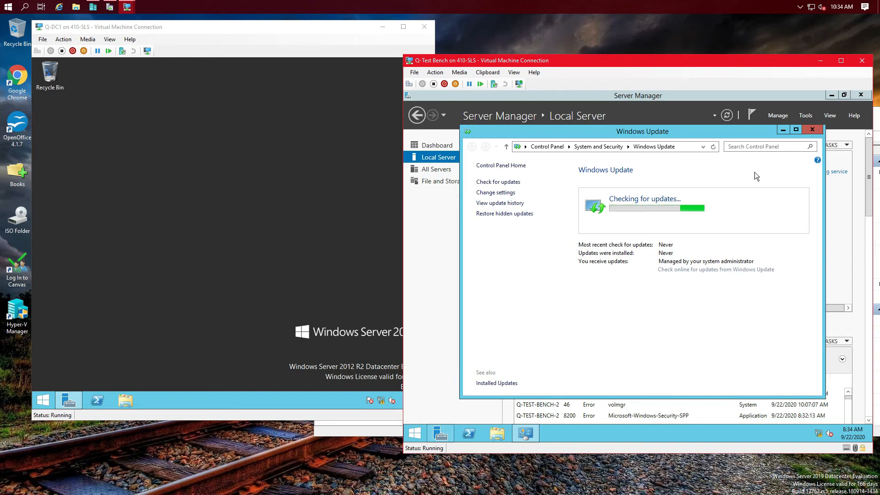
pyautogui.moveTo(742, 132); pyautogui.dragTo(780, 232)
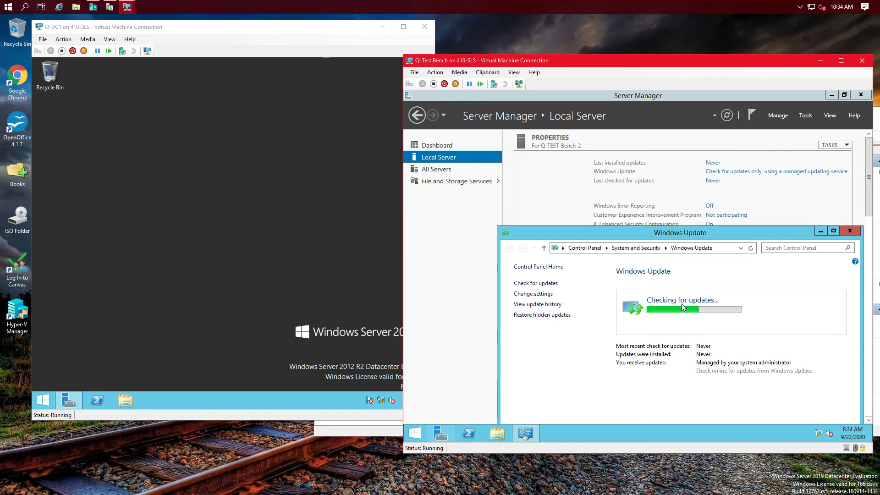
pyautogui.moveTo(623, 232); pyautogui.dragTo(601, 140)
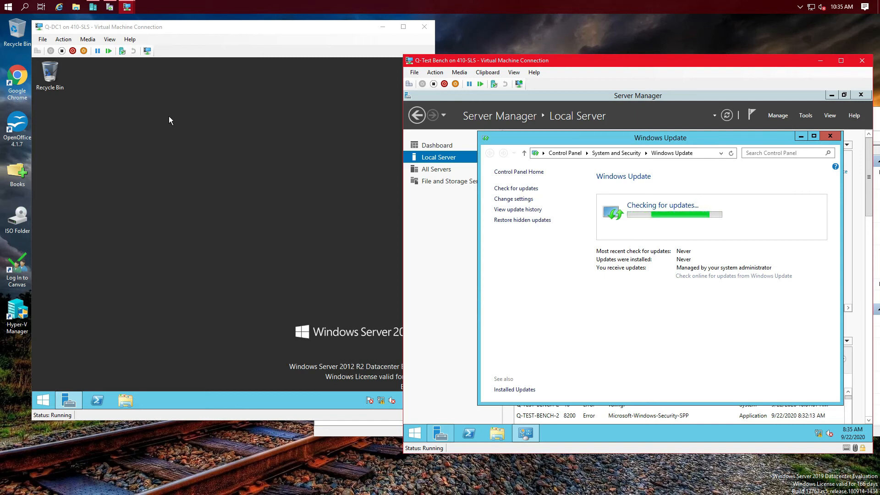
pyautogui.click(193, 164)
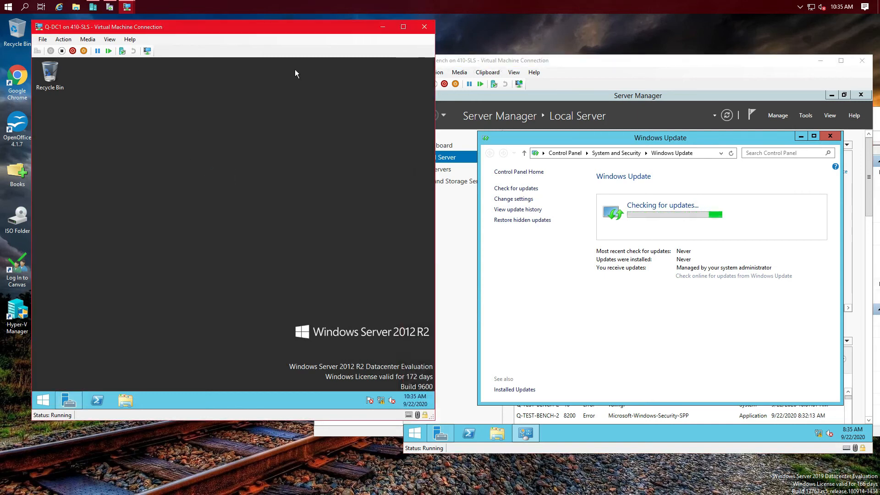
# Step: Set Q-TEST-Bench-2's time zone to (UTC-06:00) Central Time (US & Canada) through Date and Time
pyautogui.click(660, 113)
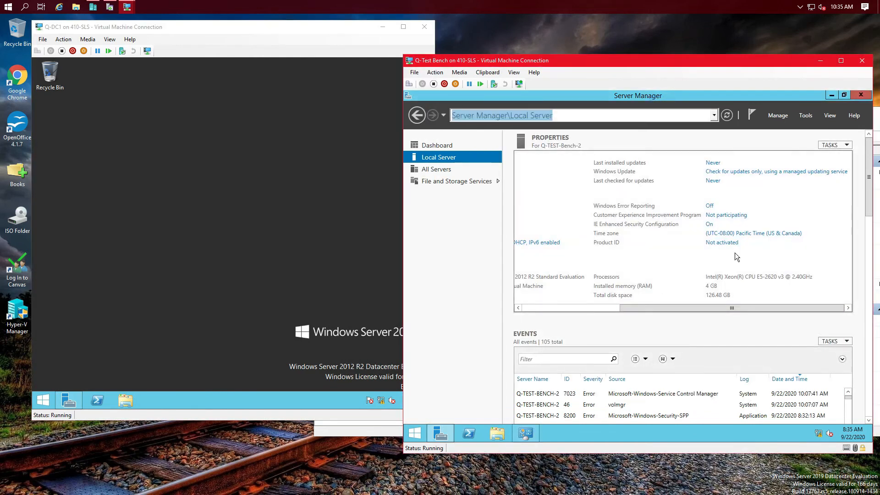
pyautogui.click(748, 234)
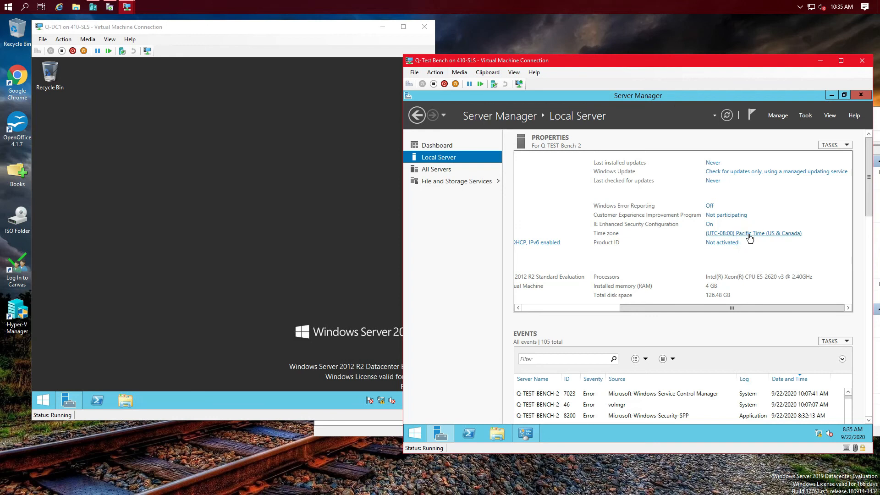
pyautogui.click(605, 260)
pyautogui.click(563, 188)
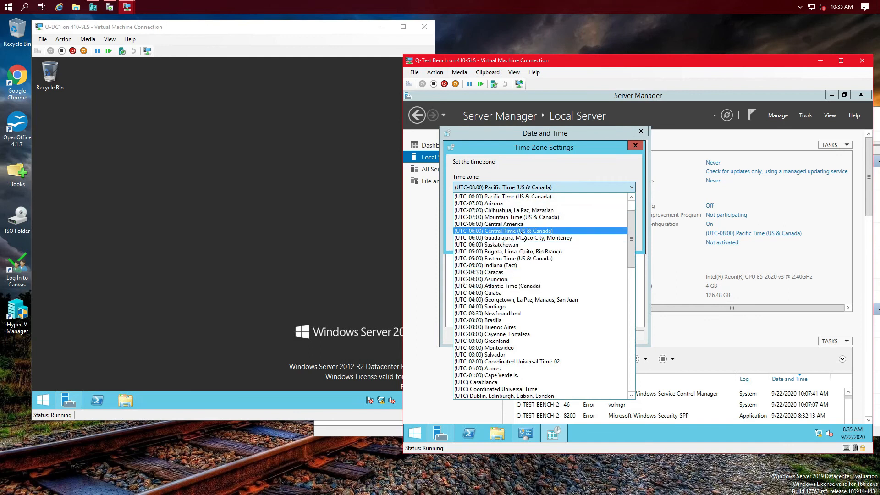
pyautogui.click(489, 232)
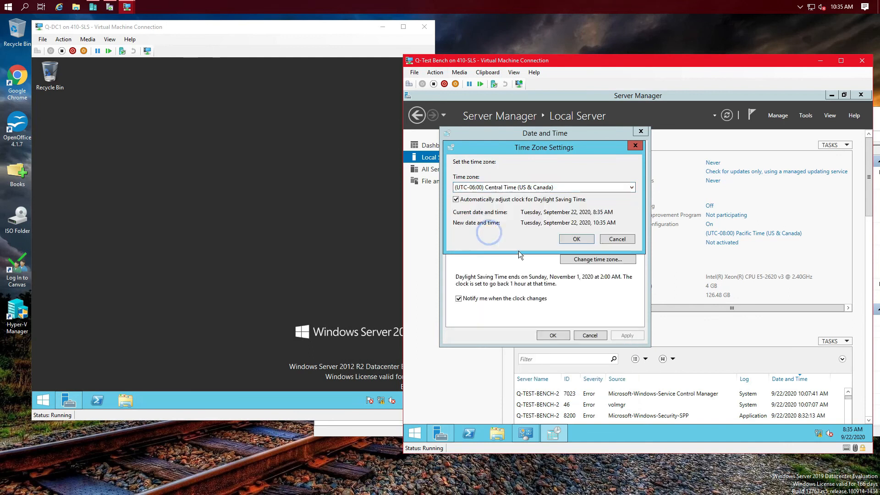
pyautogui.click(584, 246)
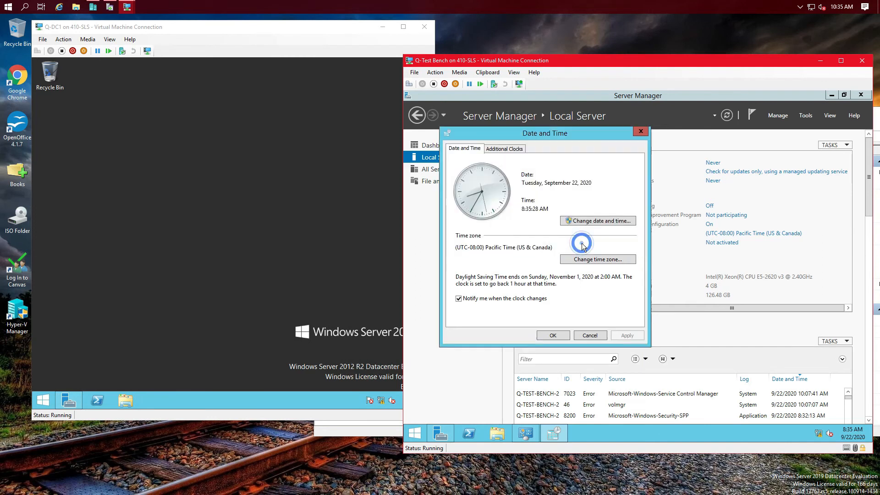
pyautogui.click(554, 334)
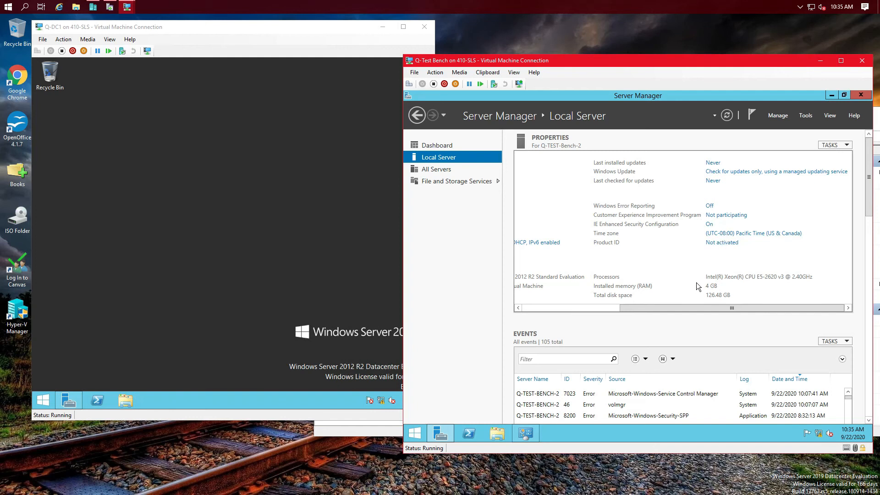
pyautogui.moveTo(703, 310); pyautogui.dragTo(564, 317)
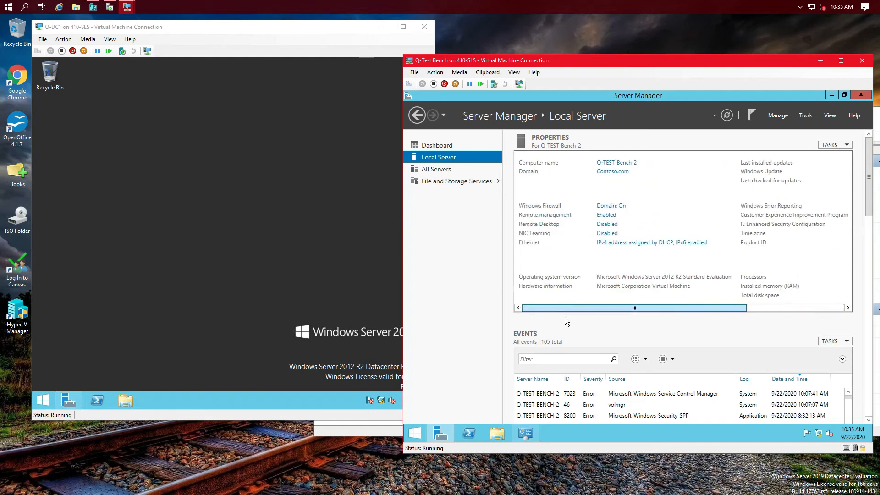
# Step: Allow remote connections on Q-TEST-Bench-2 so Remote Desktop shows Enabled after a refresh
pyautogui.click(607, 224)
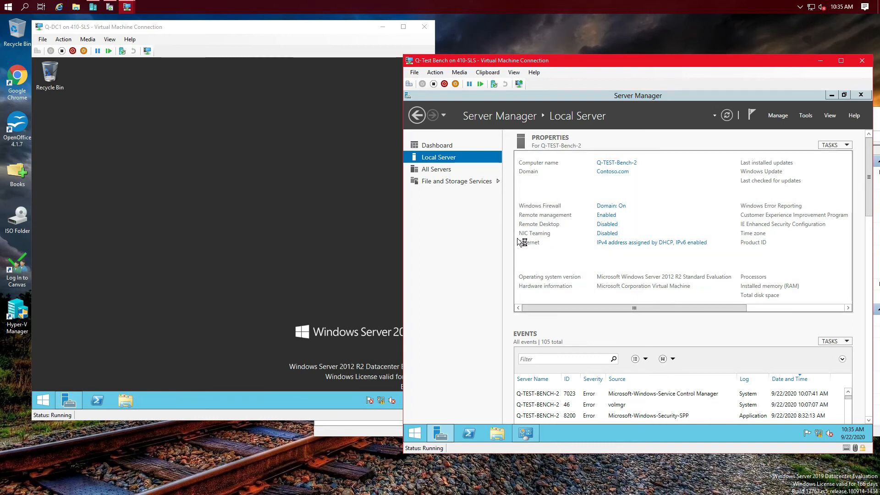
pyautogui.click(512, 74)
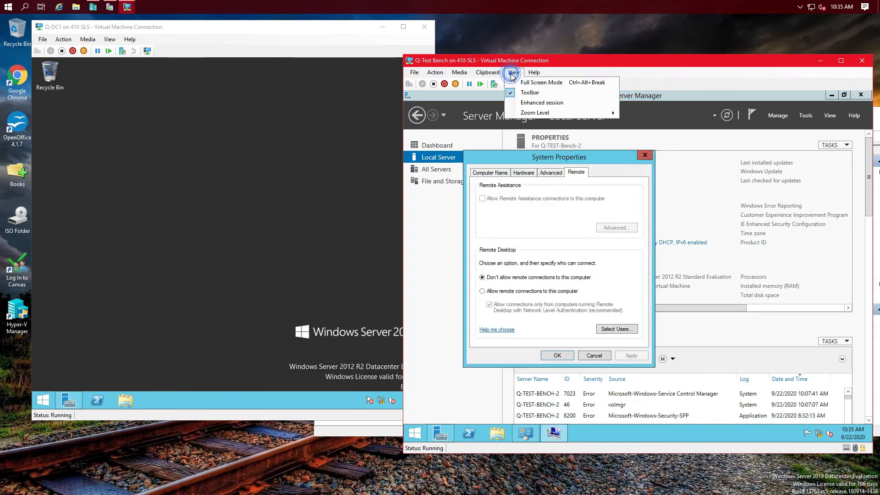
pyautogui.click(691, 68)
pyautogui.click(495, 291)
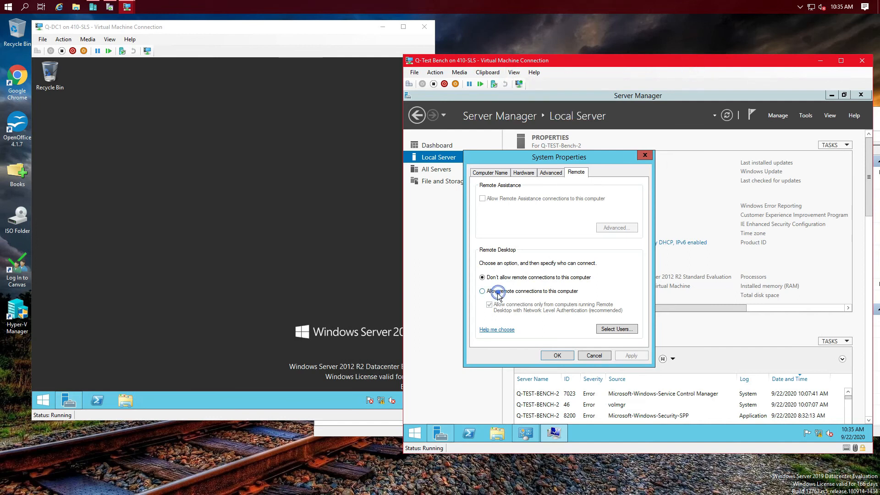
pyautogui.click(561, 258)
pyautogui.click(642, 354)
pyautogui.click(556, 355)
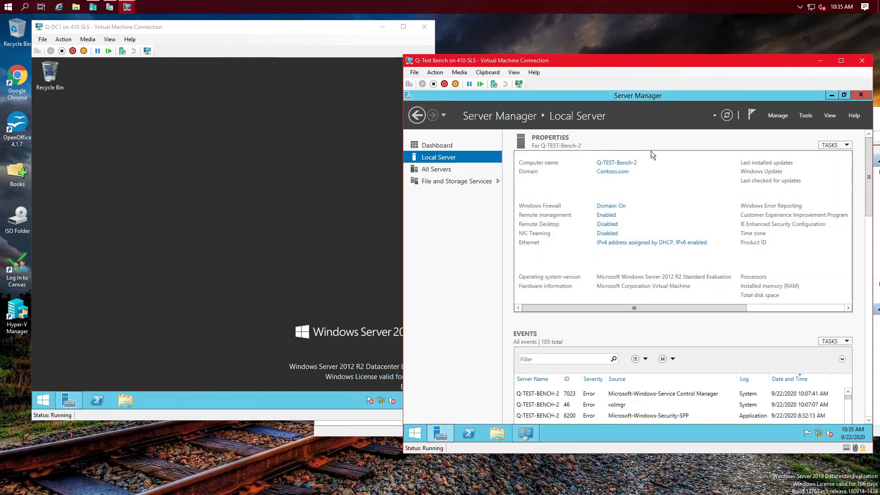
pyautogui.click(727, 115)
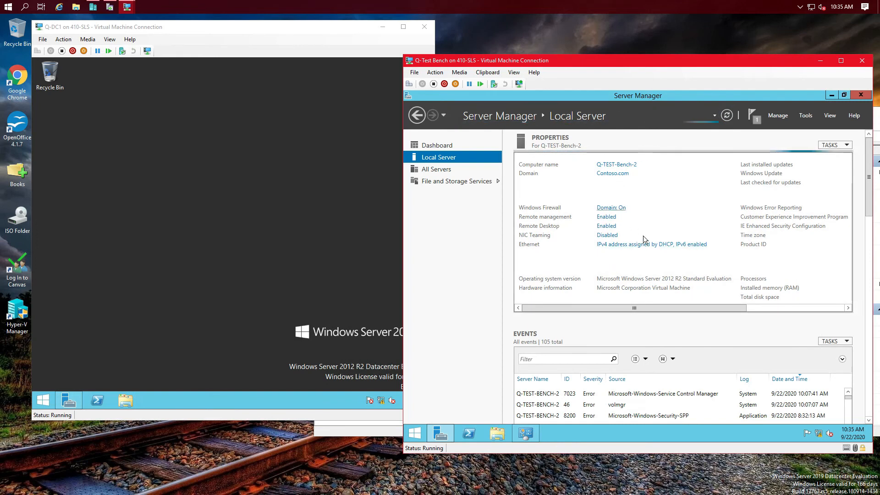
pyautogui.moveTo(696, 310); pyautogui.dragTo(821, 312)
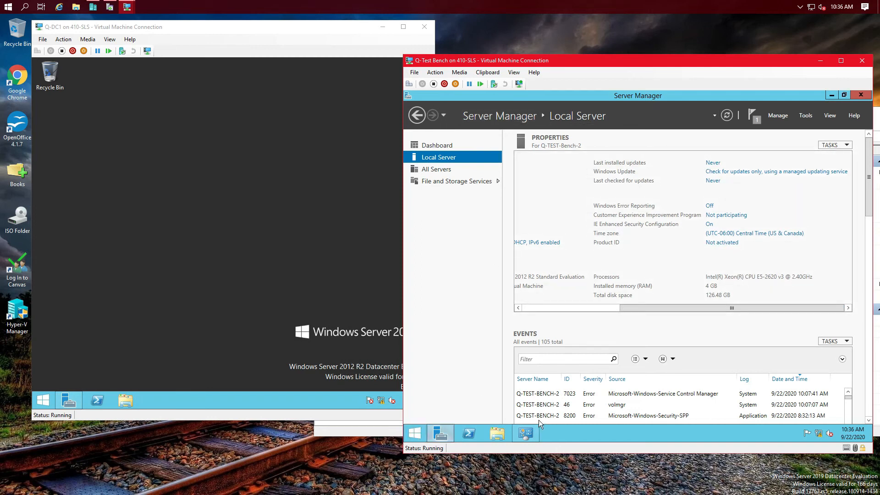
# Step: Shut down the Q-Test Bench VM, keeping the reason Other (Unplanned)
pyautogui.click(831, 95)
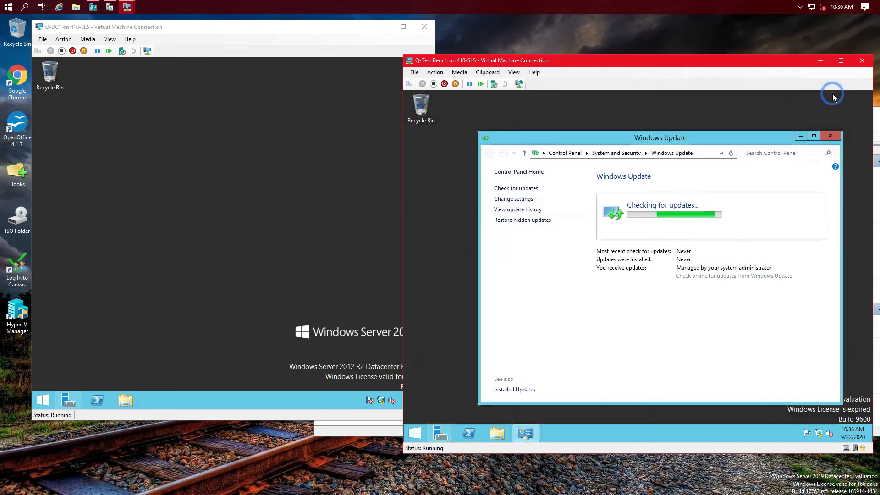
pyautogui.rightClick(420, 431)
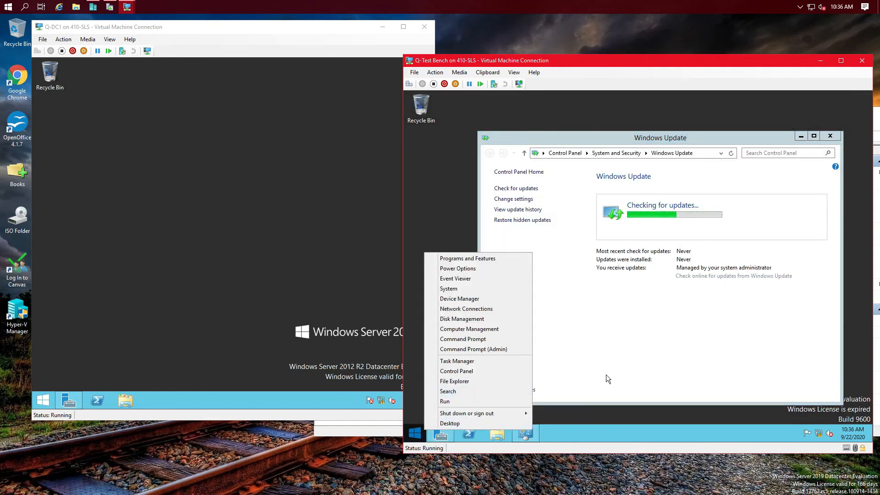
pyautogui.moveTo(506, 414)
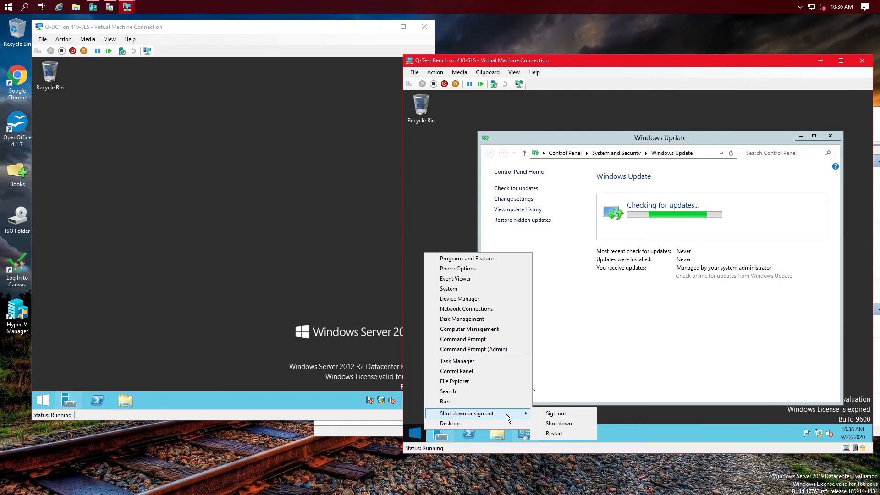
pyautogui.click(565, 426)
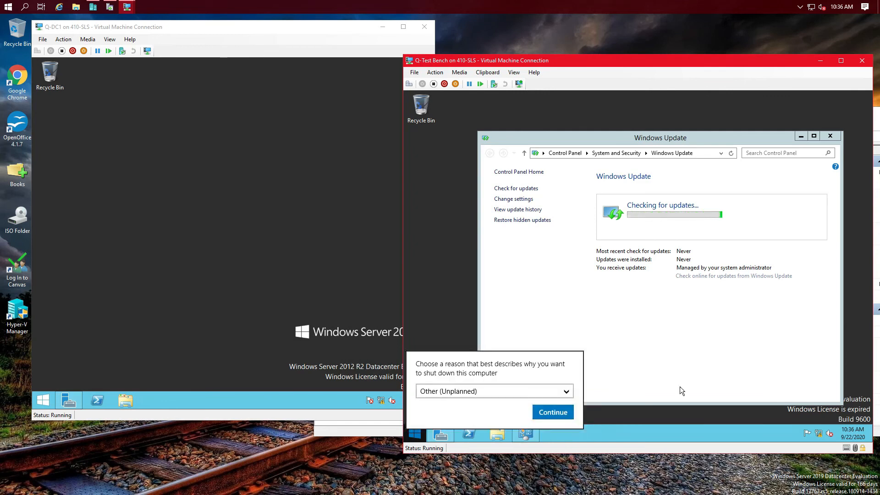
pyautogui.click(566, 412)
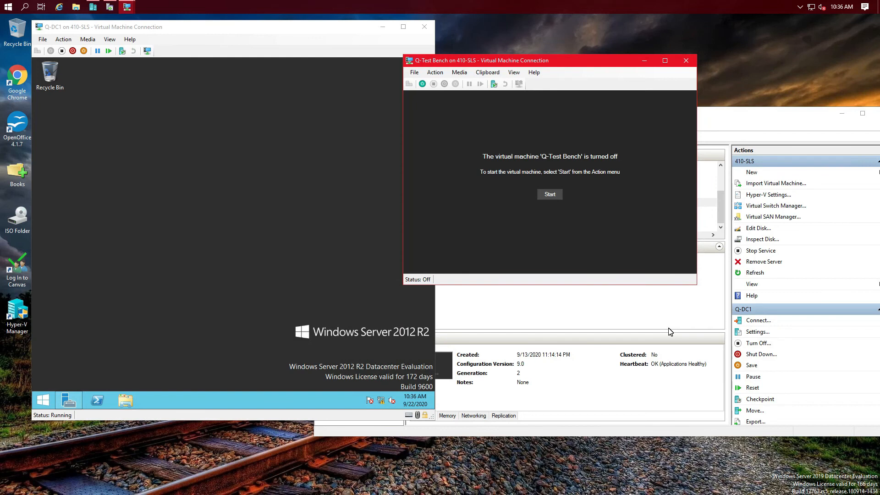
# Step: Add a new network adapter to the Q-Test Bench VM in its Settings
pyautogui.click(414, 72)
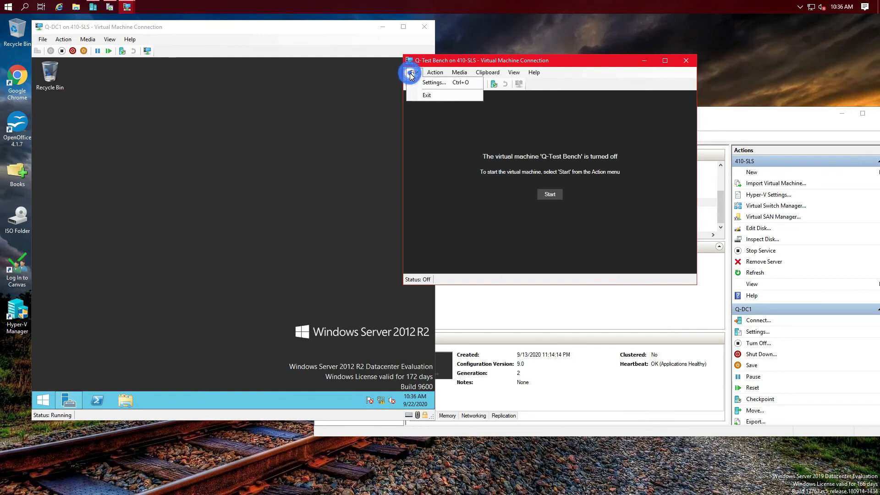
pyautogui.click(428, 85)
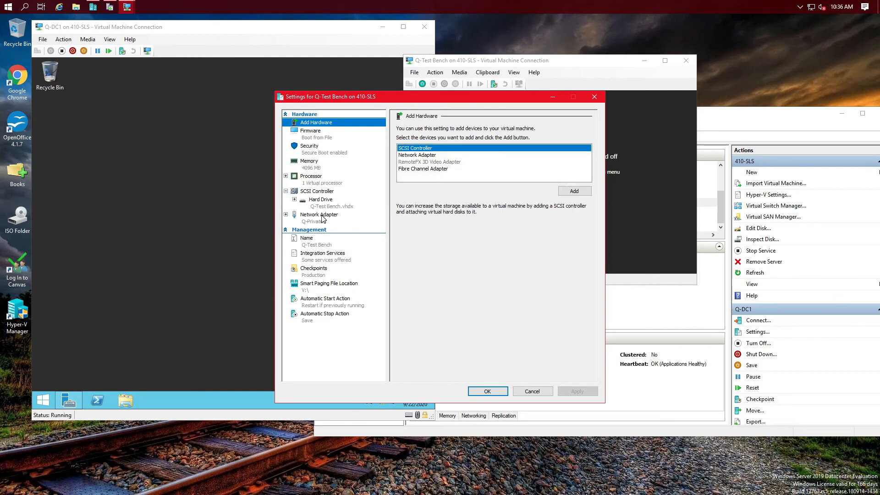
pyautogui.click(428, 156)
pyautogui.click(576, 191)
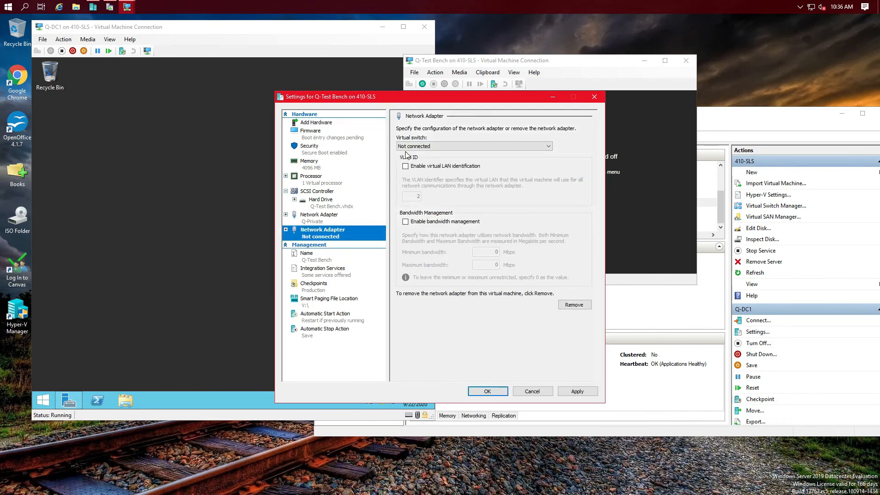
# Step: Connect the new adapter to External Virtual Switch and save the VM settings
pyautogui.click(442, 147)
pyautogui.click(426, 167)
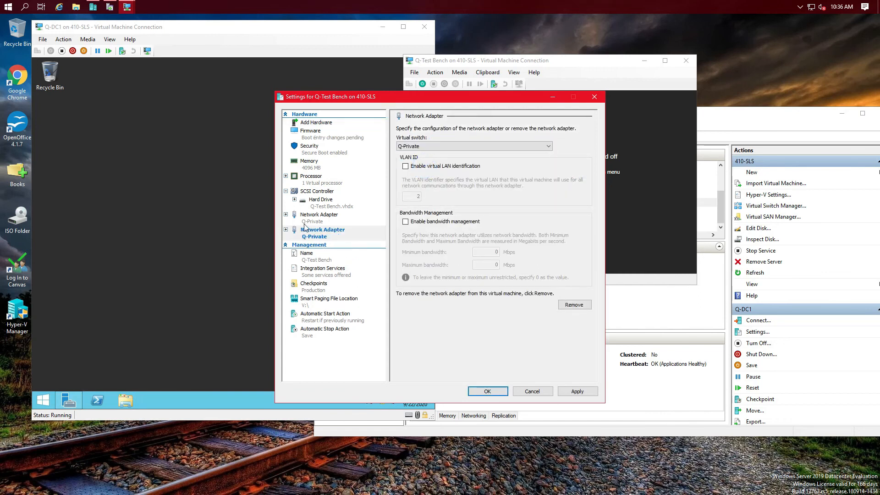
pyautogui.click(445, 148)
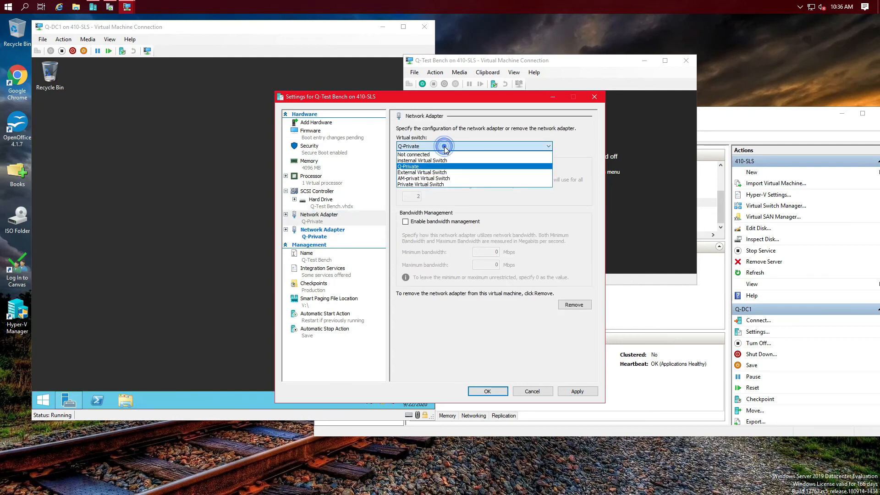
pyautogui.click(431, 173)
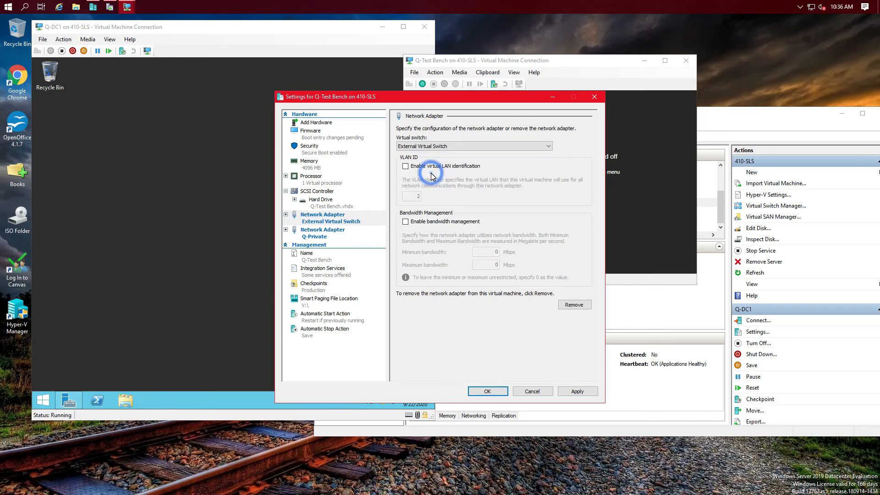
pyautogui.click(566, 392)
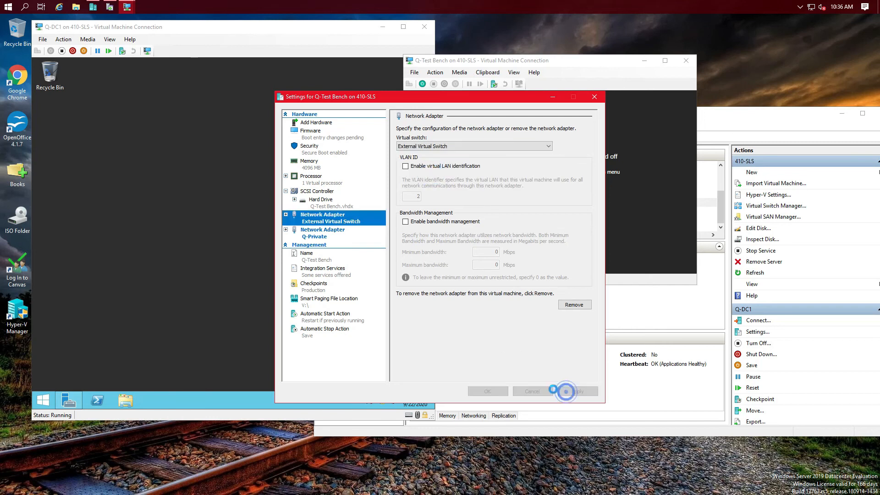
pyautogui.click(487, 391)
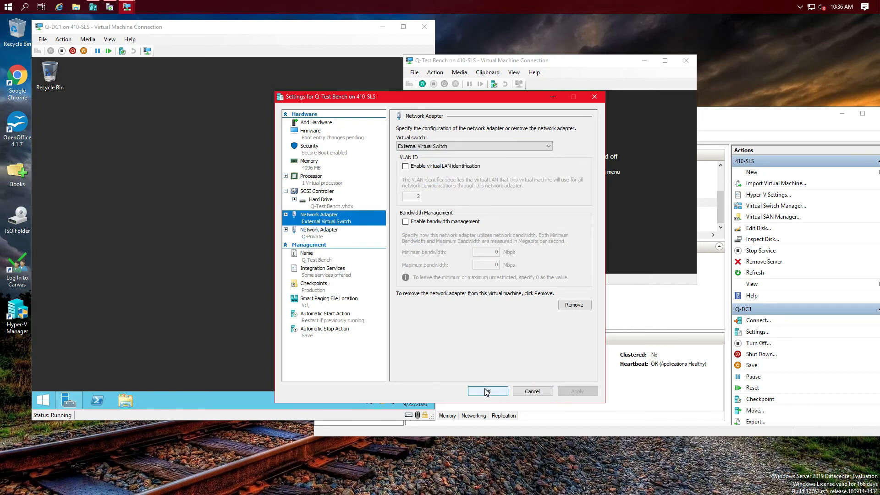
pyautogui.click(486, 392)
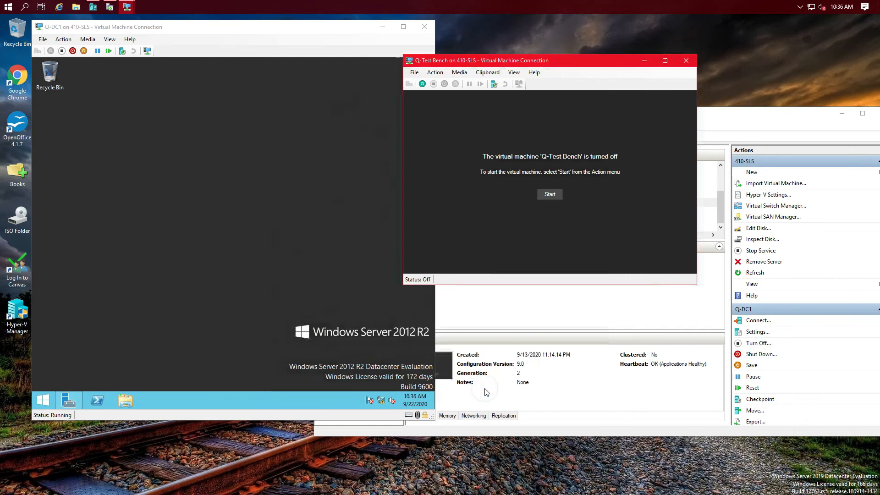
# Step: Start Q-Test Bench and sign in with the contoso domain administrator password
pyautogui.click(550, 192)
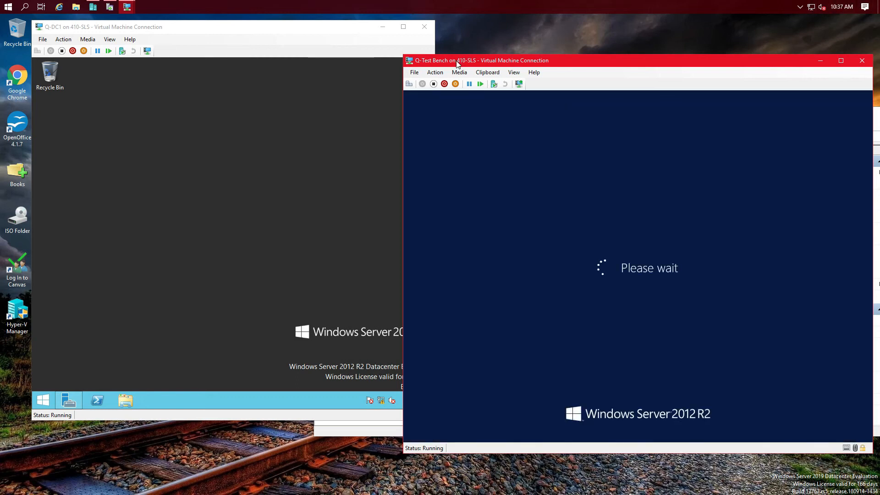
pyautogui.moveTo(456, 64); pyautogui.dragTo(432, 31)
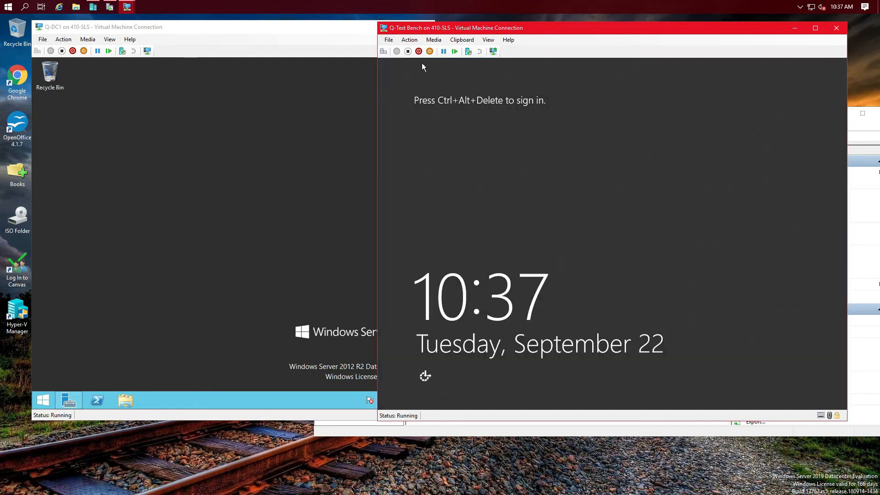
pyautogui.click(383, 52)
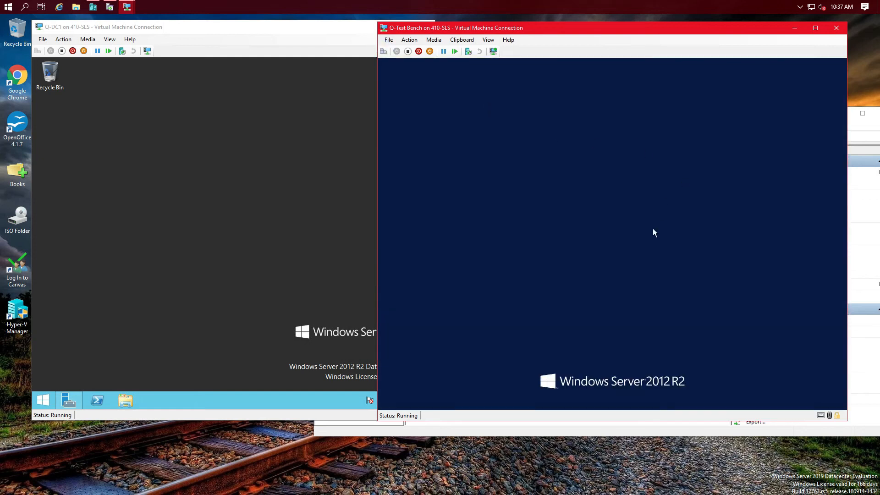
pyautogui.click(632, 181)
pyautogui.write('•••••••••')
pyautogui.press('Return')
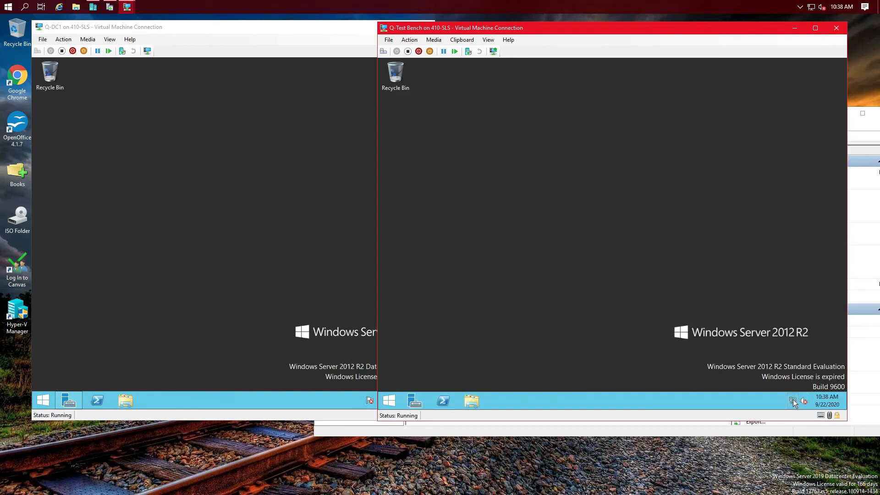
# Step: Let the VM find devices on its network and refresh the desktop while Server Manager loads
pyautogui.click(793, 401)
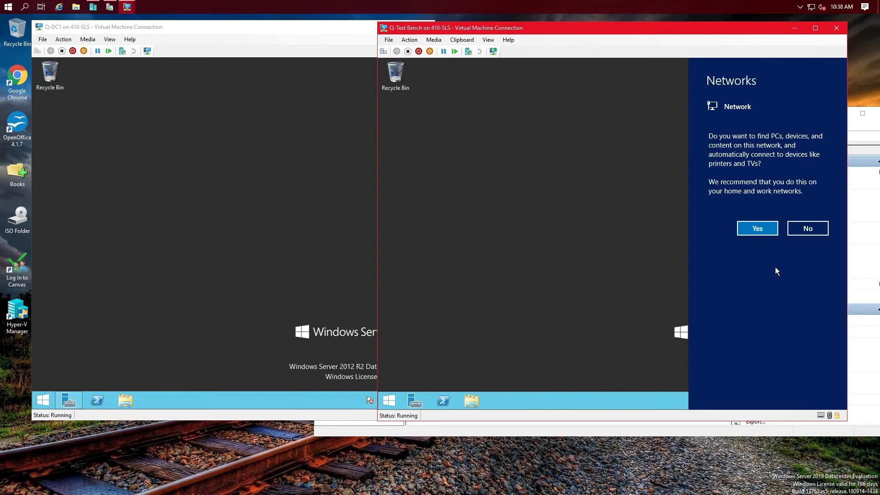
pyautogui.click(746, 233)
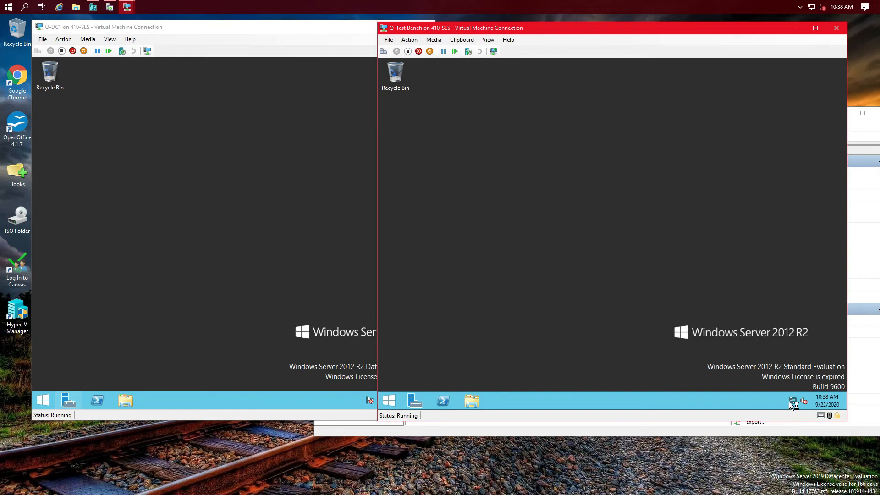
pyautogui.moveTo(793, 404)
pyautogui.rightClick(713, 279)
pyautogui.click(744, 306)
pyautogui.moveTo(503, 29); pyautogui.dragTo(501, 23)
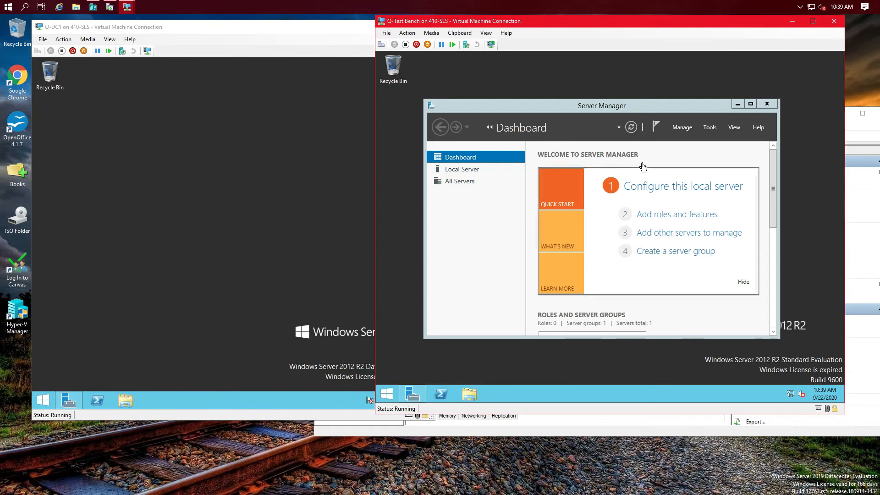
# Step: Show the Local Server properties full-screen, dismiss the product key prompt, and refresh
pyautogui.click(461, 169)
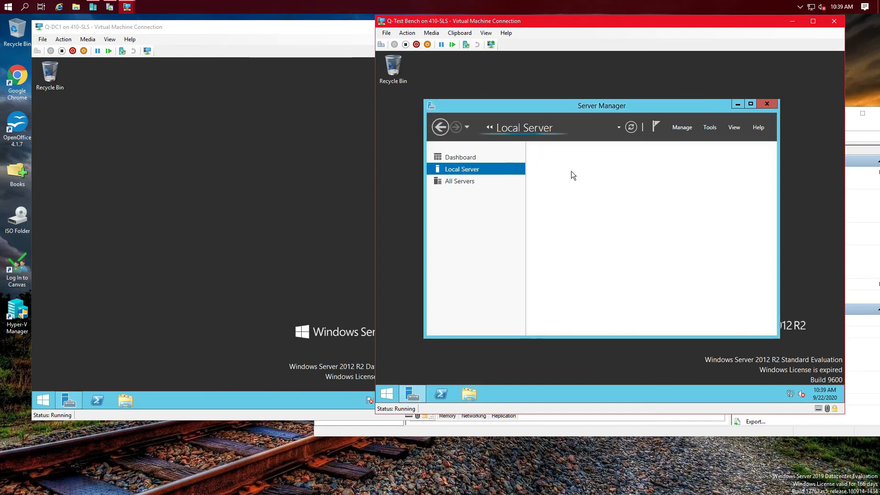
pyautogui.click(745, 104)
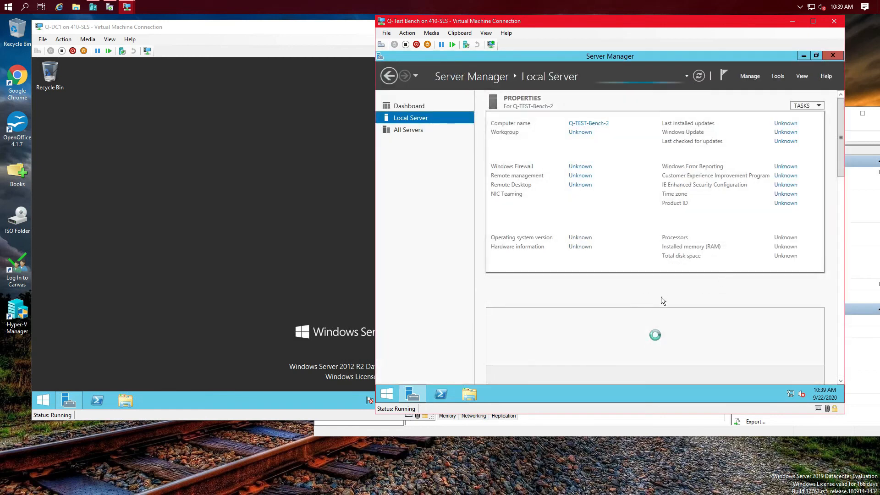
pyautogui.moveTo(626, 268); pyautogui.dragTo(758, 279)
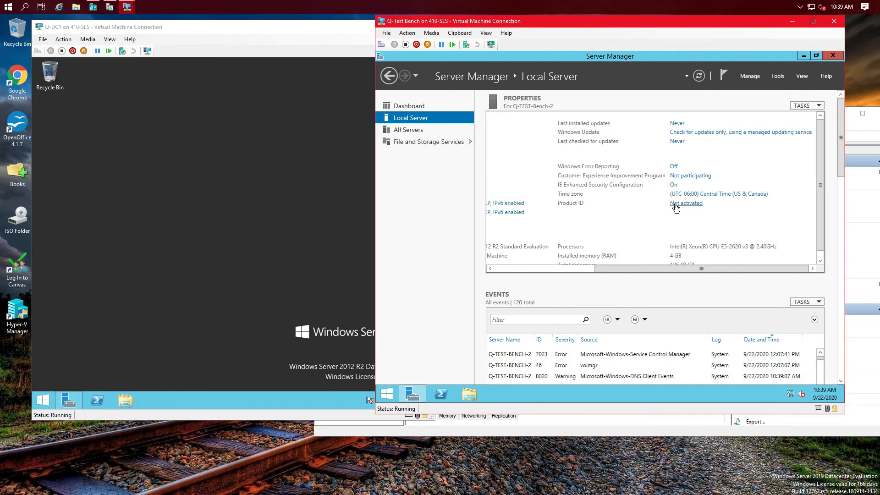
pyautogui.click(675, 204)
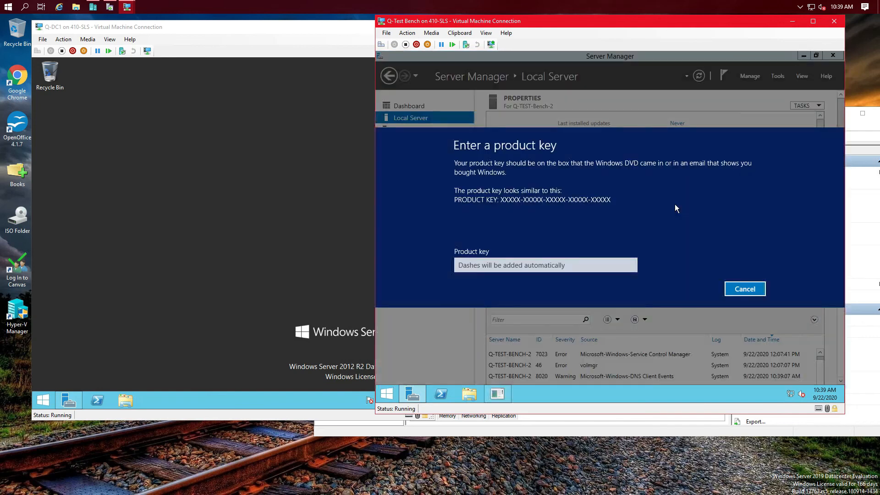
pyautogui.click(755, 289)
pyautogui.click(699, 76)
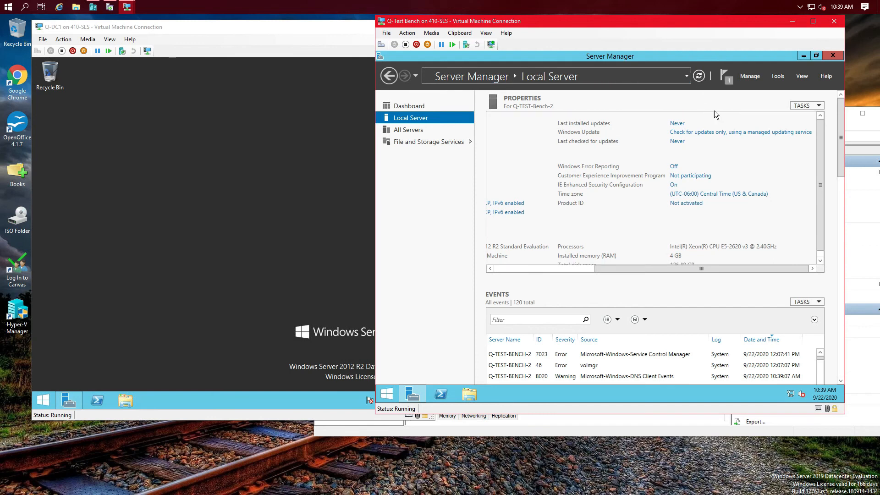
# Step: Leave CEIP unchanged, turn IE Enhanced Security off for Administrators, and close Server Manager
pyautogui.click(679, 177)
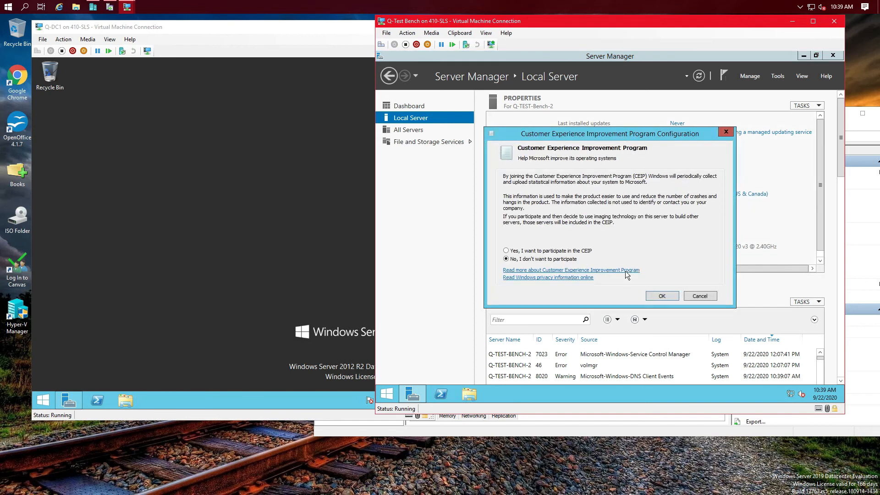
pyautogui.click(693, 294)
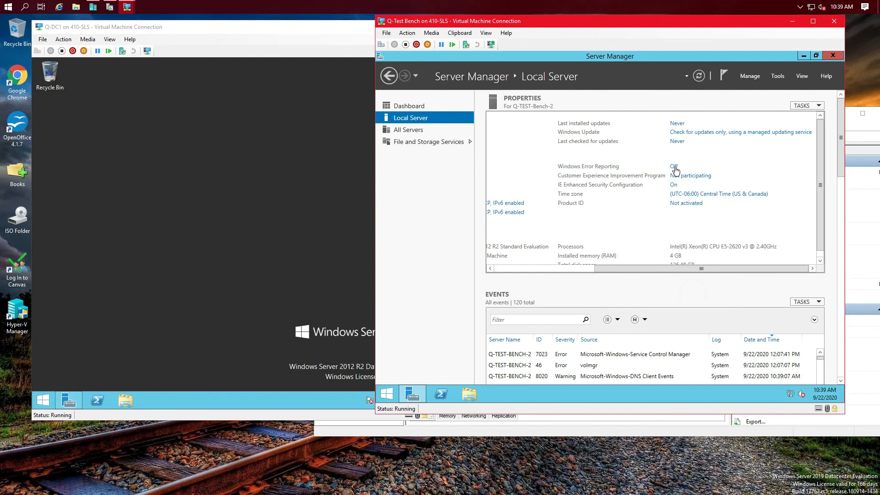
pyautogui.click(673, 185)
pyautogui.click(550, 209)
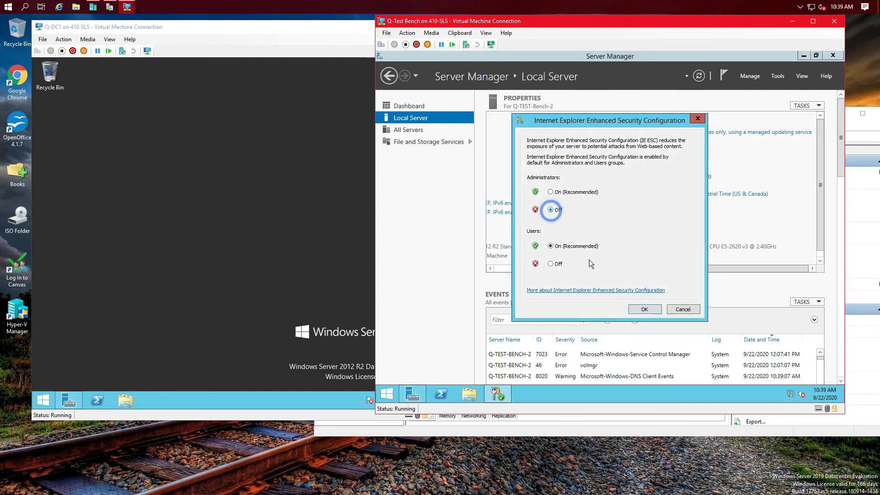
pyautogui.click(643, 310)
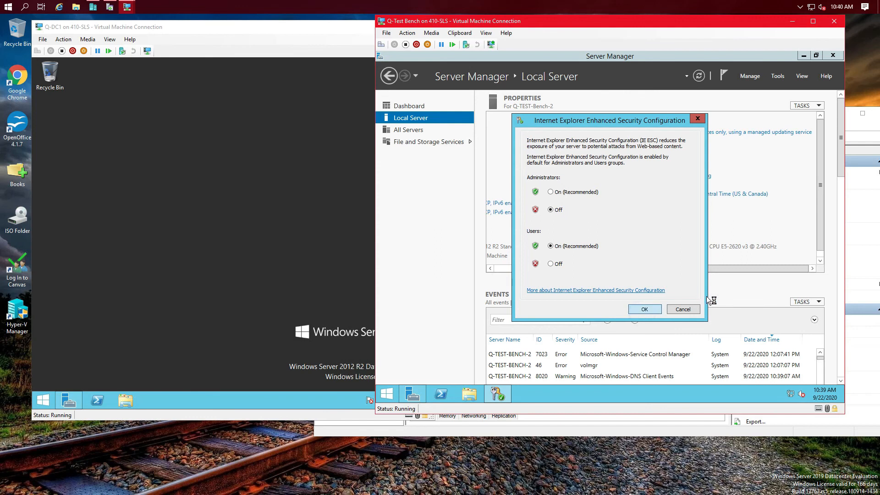
pyautogui.click(831, 56)
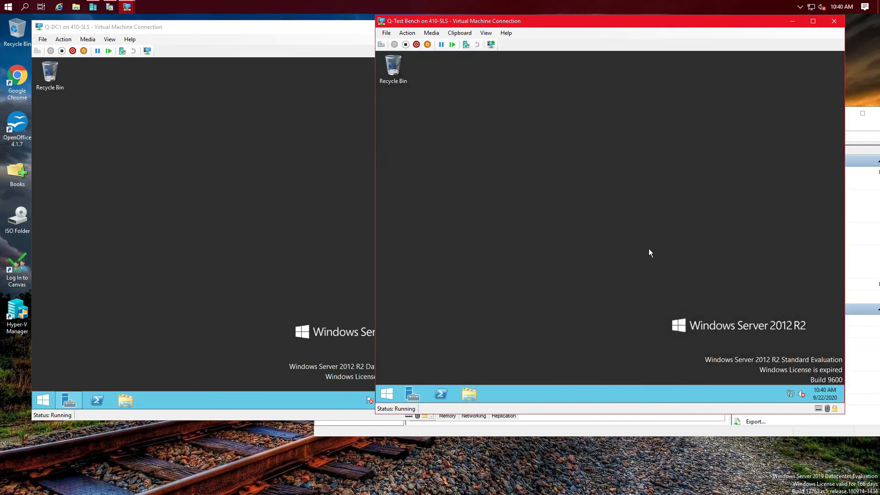
# Step: Refresh the desktop, launch Internet Explorer, and dismiss its setup and protected mode prompts
pyautogui.rightClick(554, 263)
pyautogui.click(588, 289)
pyautogui.click(386, 394)
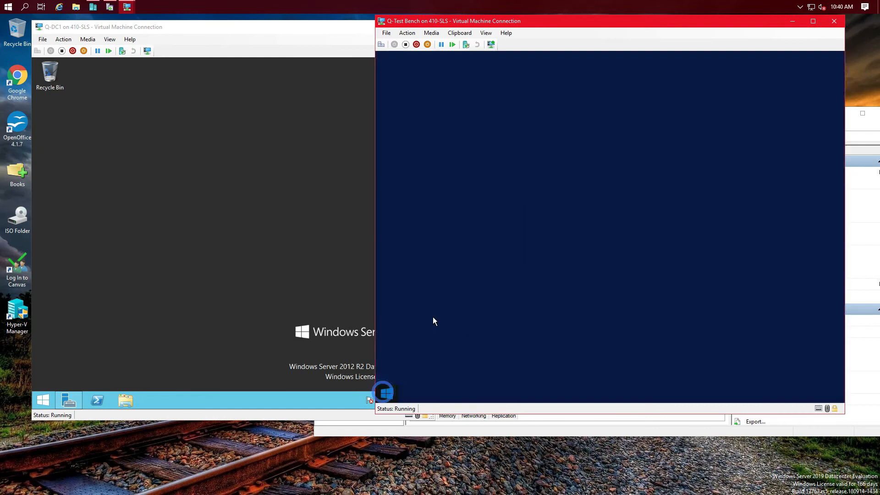
pyautogui.click(512, 269)
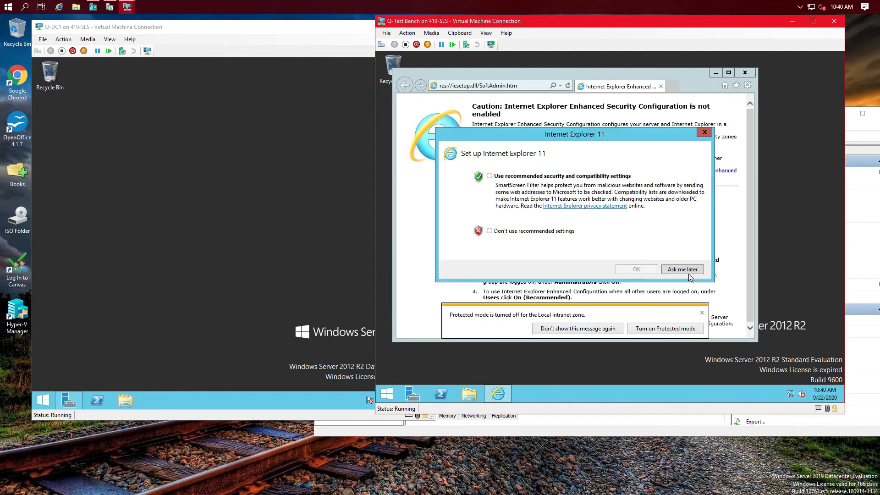
pyautogui.click(683, 269)
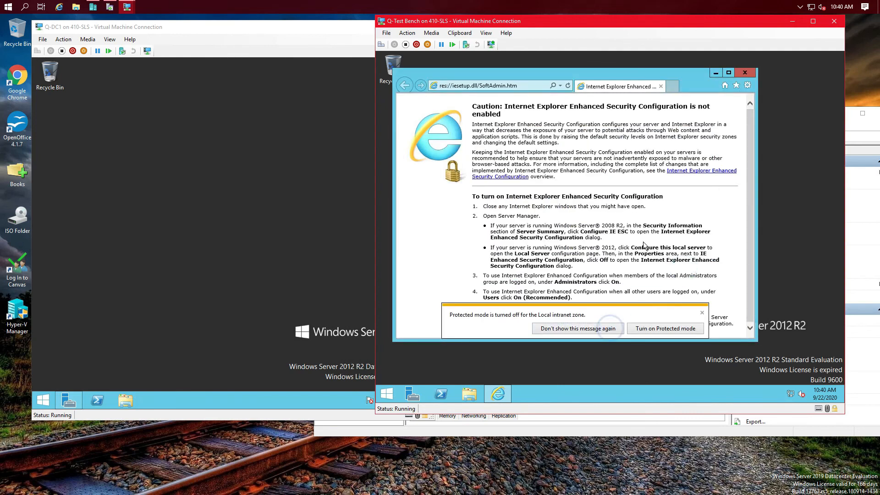
pyautogui.click(596, 330)
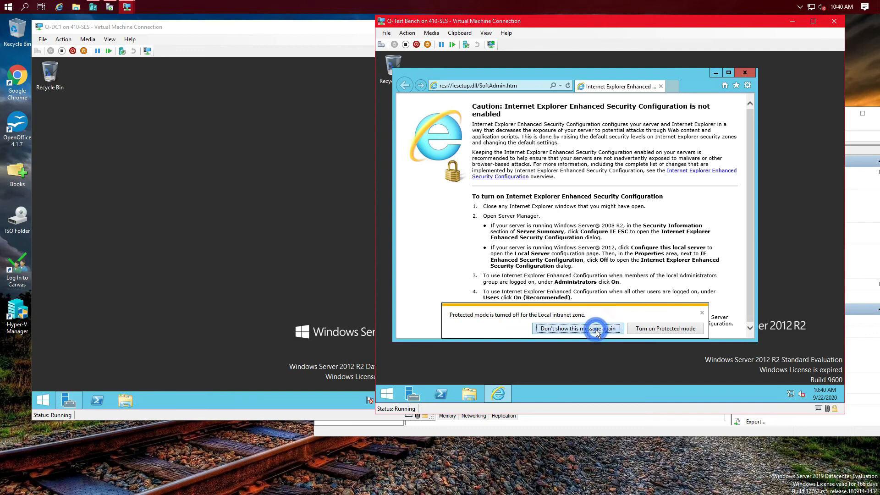
# Step: Search Bing for 'microsoft' from the Internet Explorer address bar
pyautogui.click(526, 87)
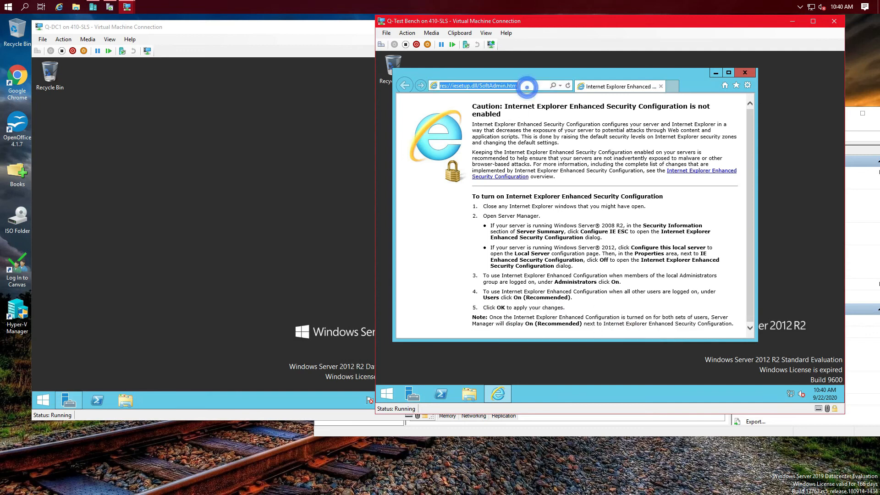
pyautogui.write('mic')
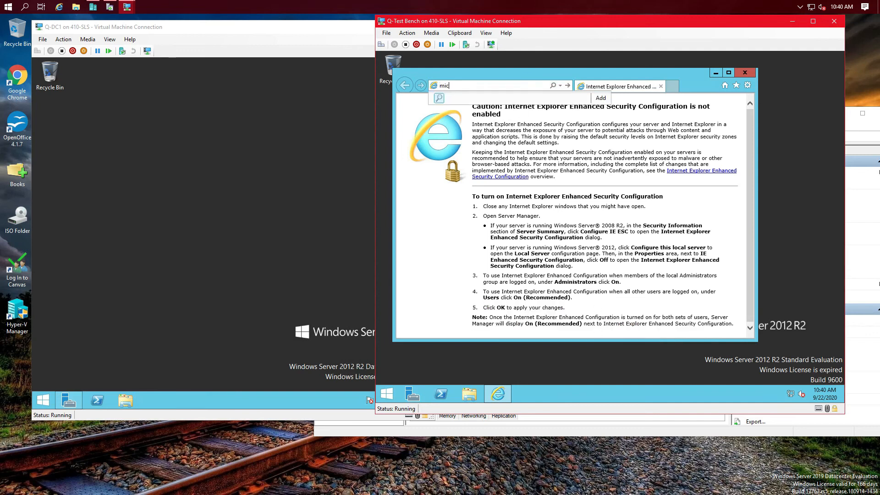
pyautogui.write('rofos')
pyautogui.press('BackSpace')
pyautogui.press('BackSpace')
pyautogui.write('ft')
pyautogui.press('Return')
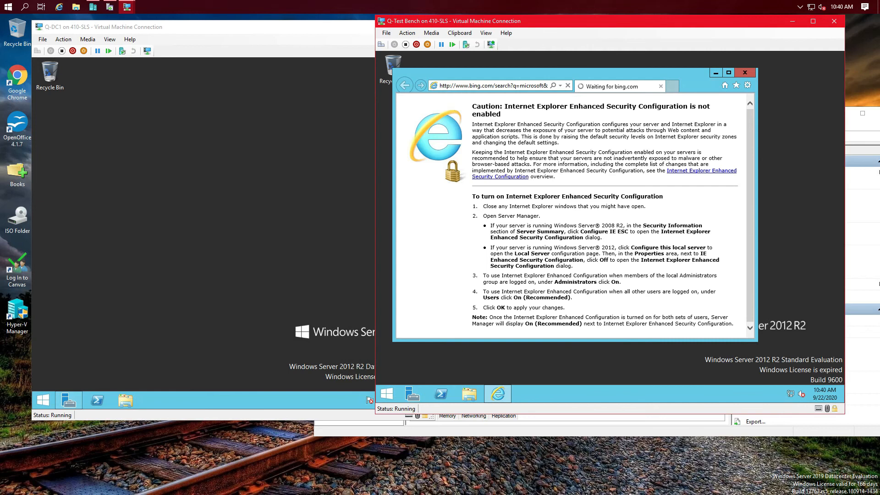
pyautogui.moveTo(791, 394)
# Step: Launch Server Manager on Q-DC1 and open the Microsoft Edge download page in the test VM
pyautogui.click(226, 178)
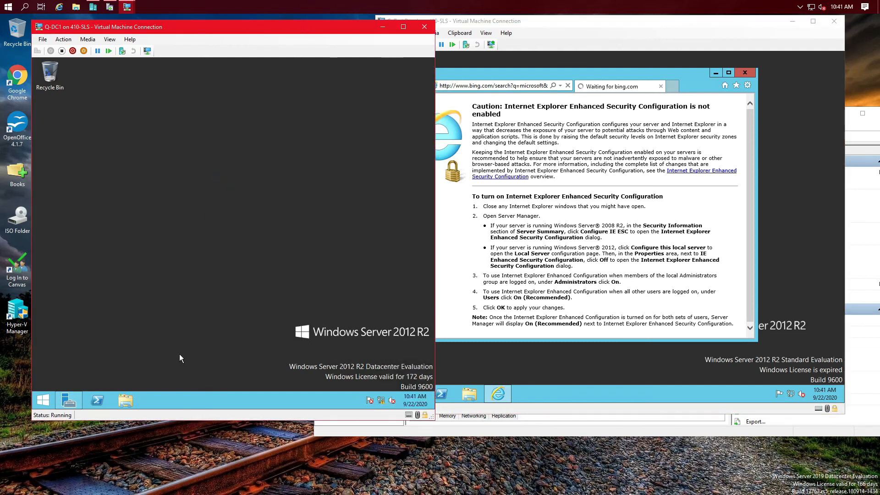
pyautogui.click(42, 401)
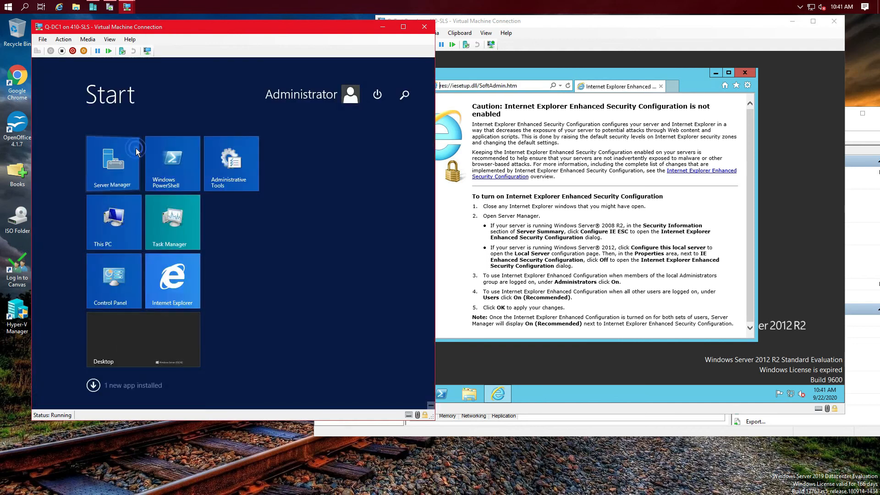
pyautogui.click(104, 157)
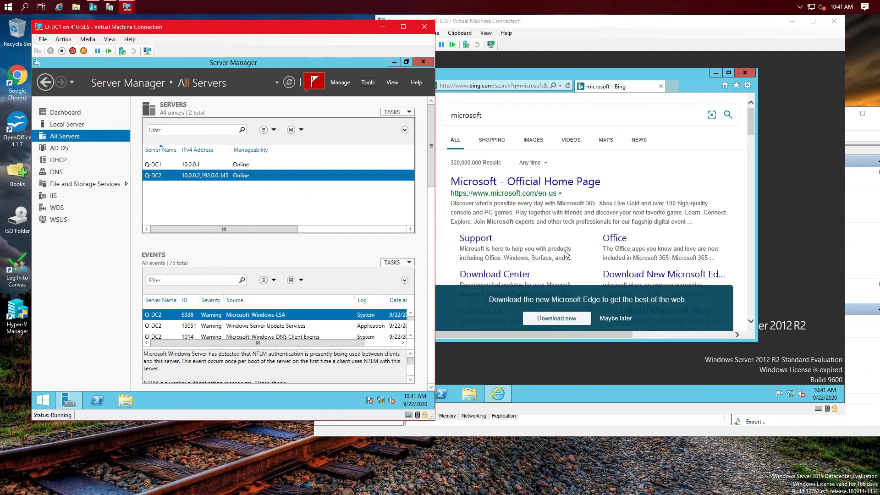
pyautogui.click(562, 320)
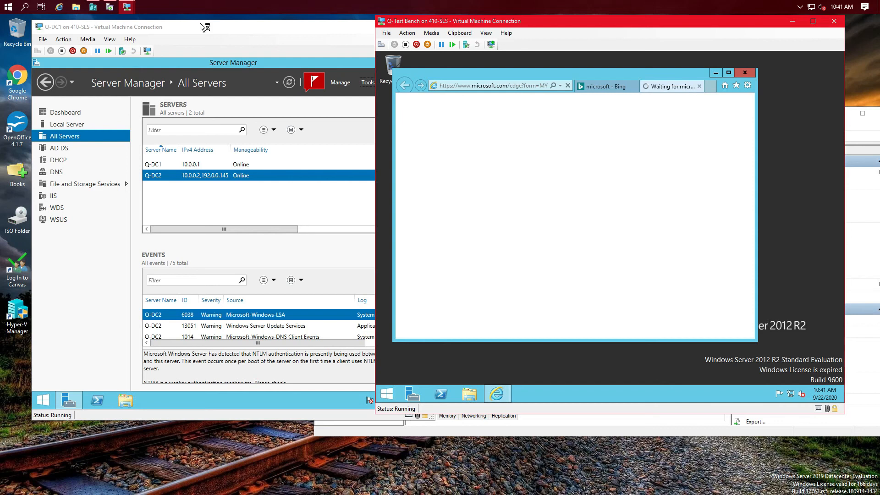
# Step: Check This PC's drives in File Explorer, then launch Server Manager on the test VM
pyautogui.click(80, 11)
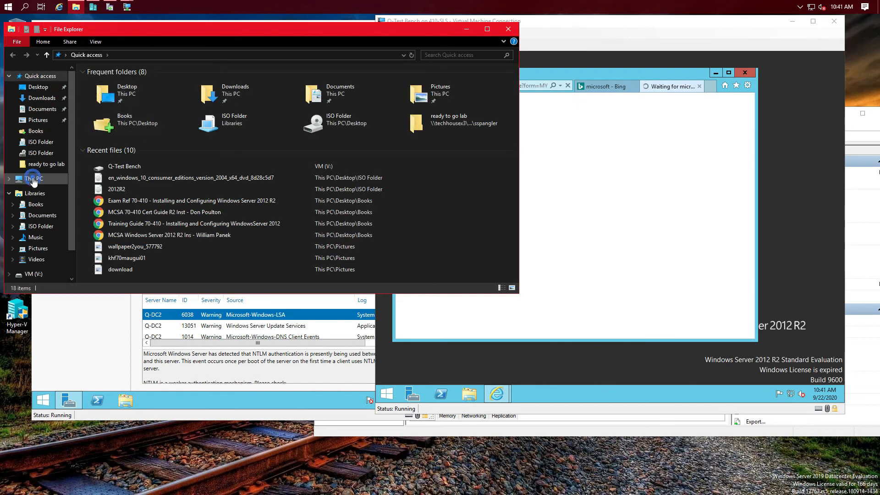
pyautogui.click(23, 179)
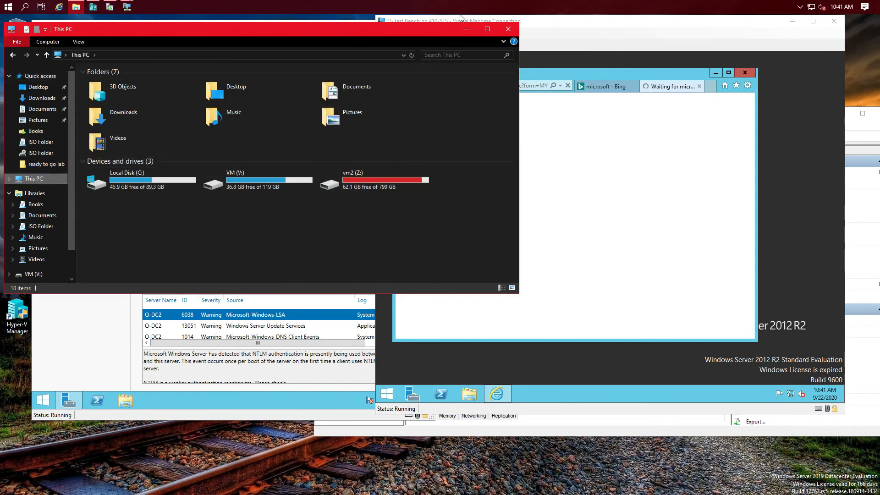
pyautogui.click(508, 30)
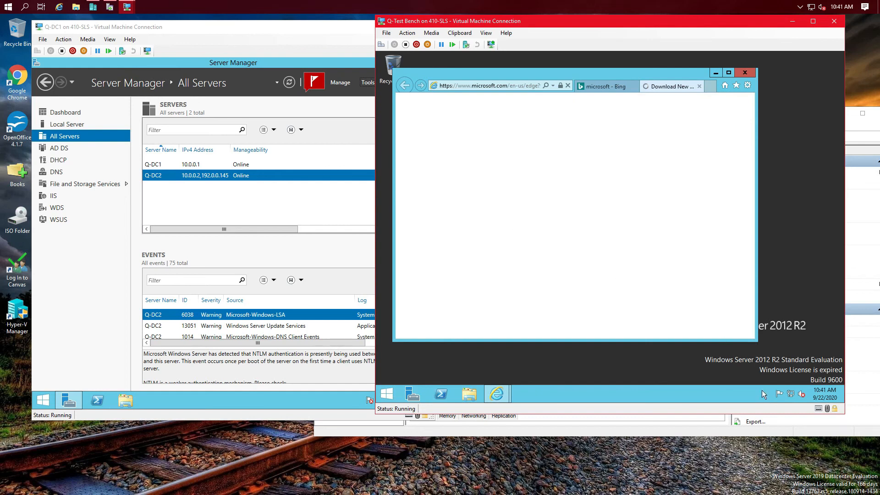
pyautogui.moveTo(793, 398)
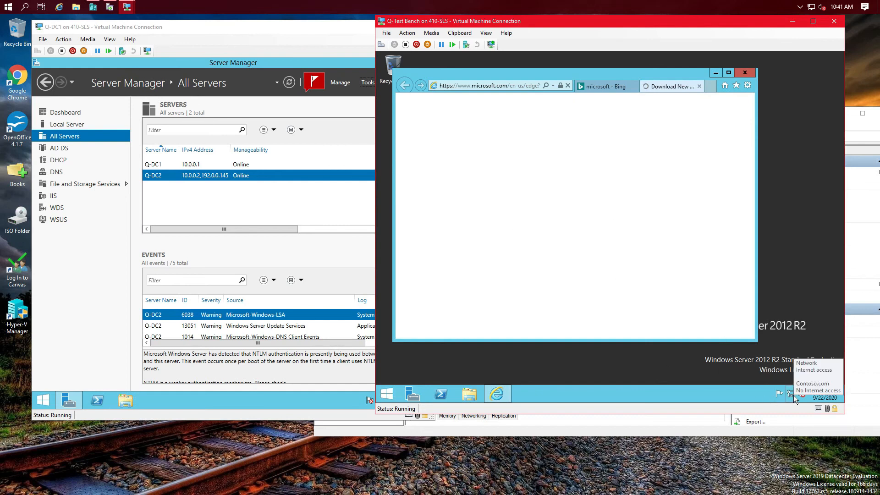
pyautogui.click(418, 396)
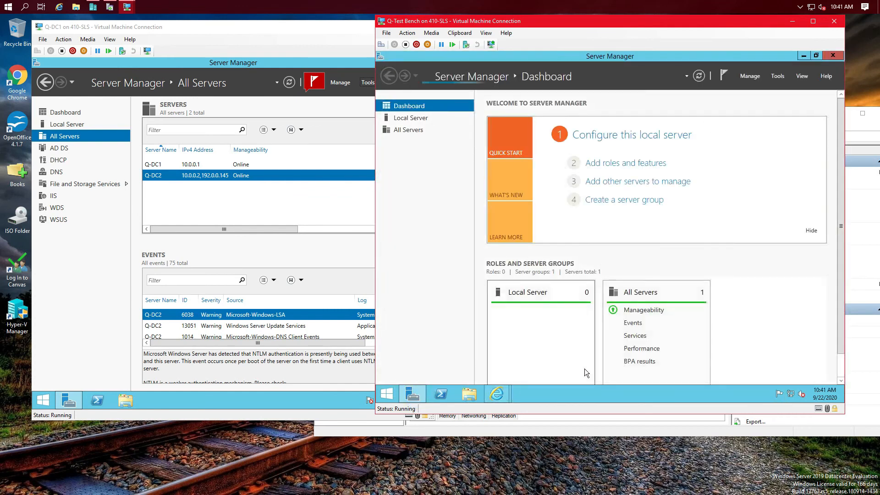
# Step: Show the test VM's Local Server page and start a Windows Update check in the background
pyautogui.click(409, 118)
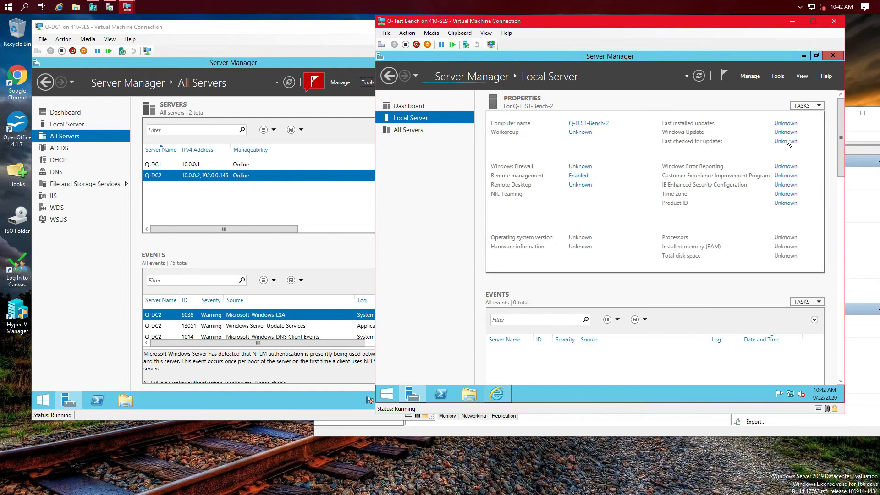
pyautogui.moveTo(682, 268); pyautogui.dragTo(791, 268)
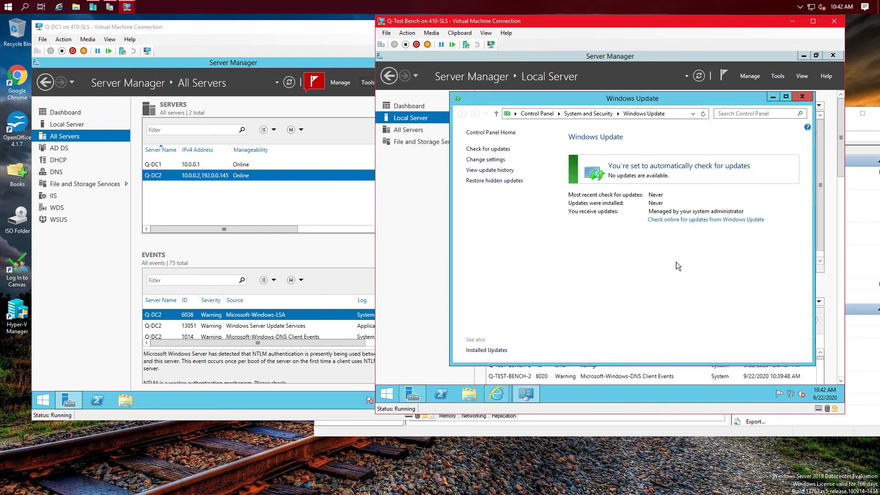
pyautogui.click(475, 151)
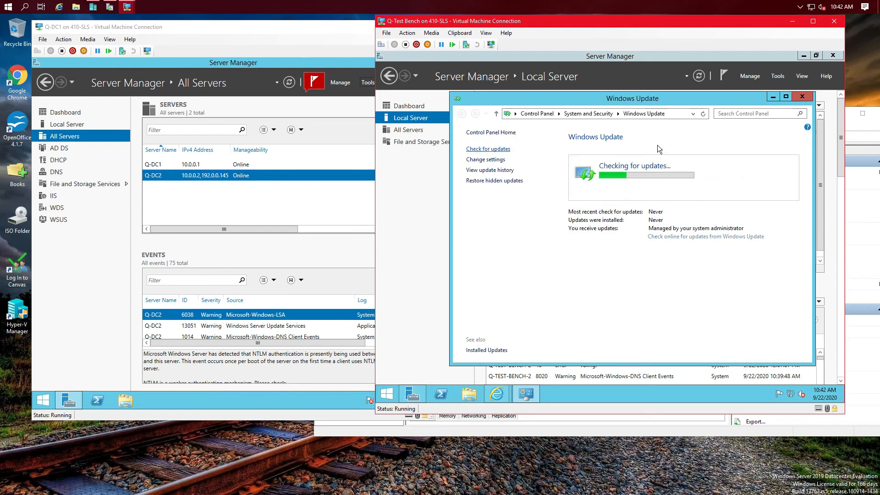
pyautogui.click(772, 97)
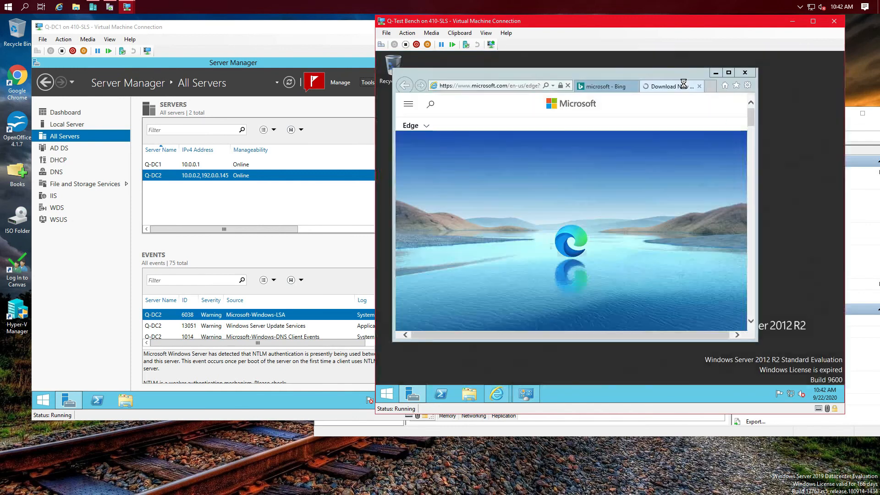
# Step: Return to the Edge download page and start the Microsoft Edge for Windows 8.1 download
pyautogui.click(683, 85)
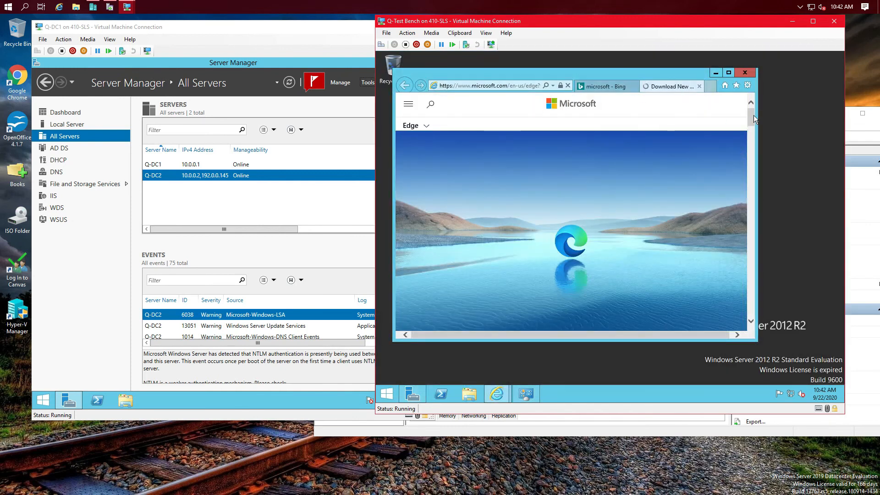
pyautogui.moveTo(752, 118); pyautogui.dragTo(754, 136)
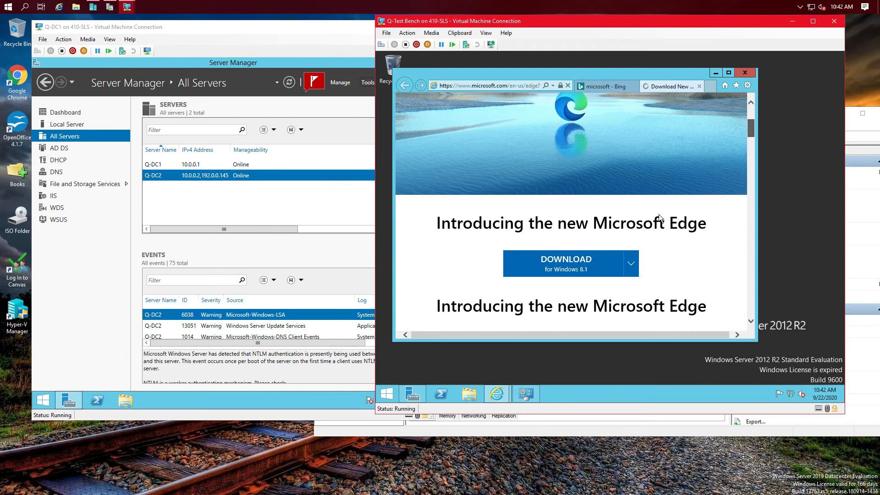
pyautogui.scroll(-2, 648, 112)
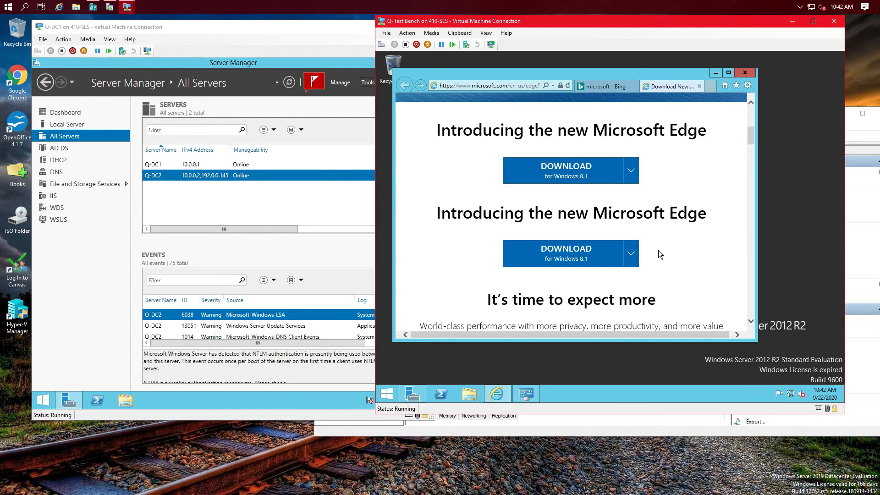
pyautogui.scroll(-1, 616, 182)
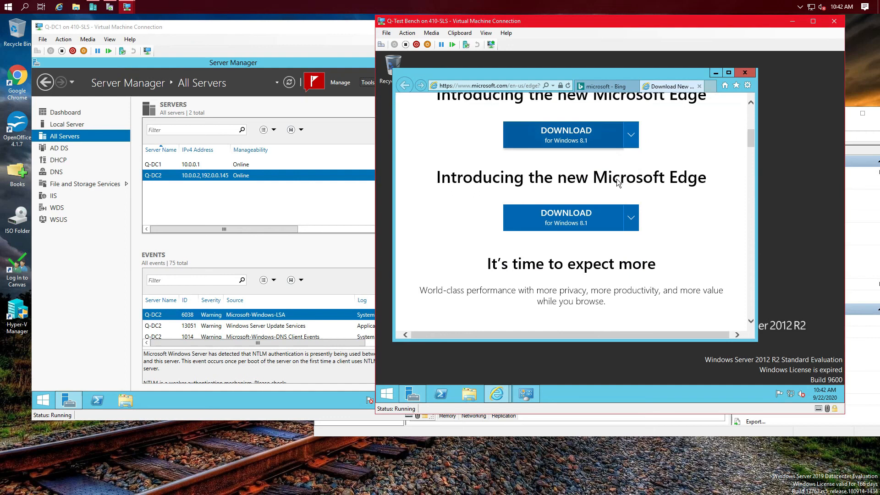
pyautogui.click(567, 140)
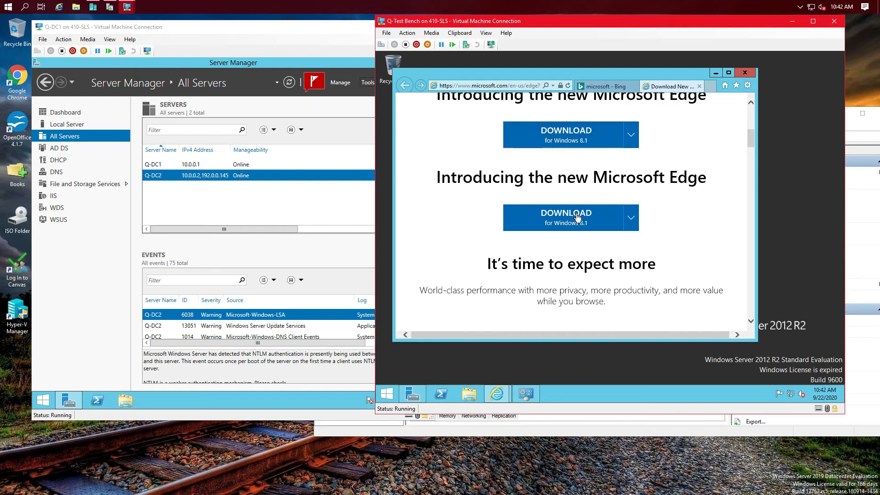
pyautogui.click(572, 131)
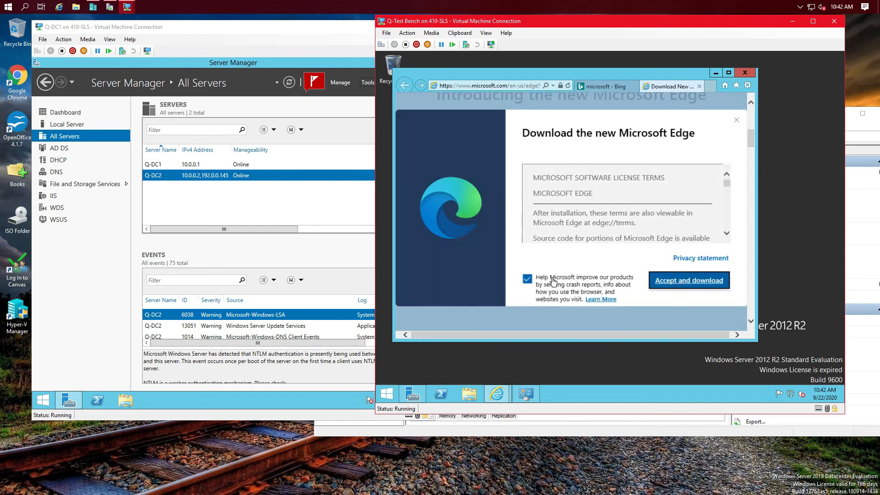
# Step: Accept the Edge terms without sending crash reports, dismiss the confirmation, and minimise Internet Explorer
pyautogui.click(528, 281)
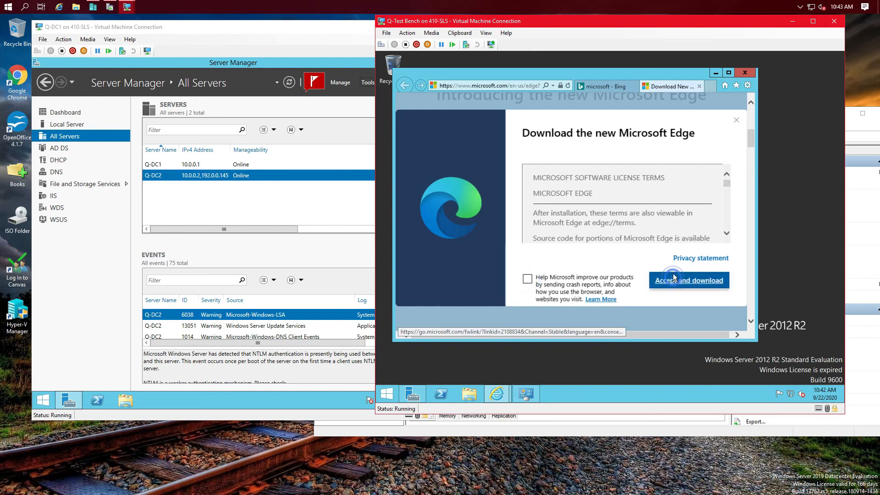
pyautogui.click(673, 280)
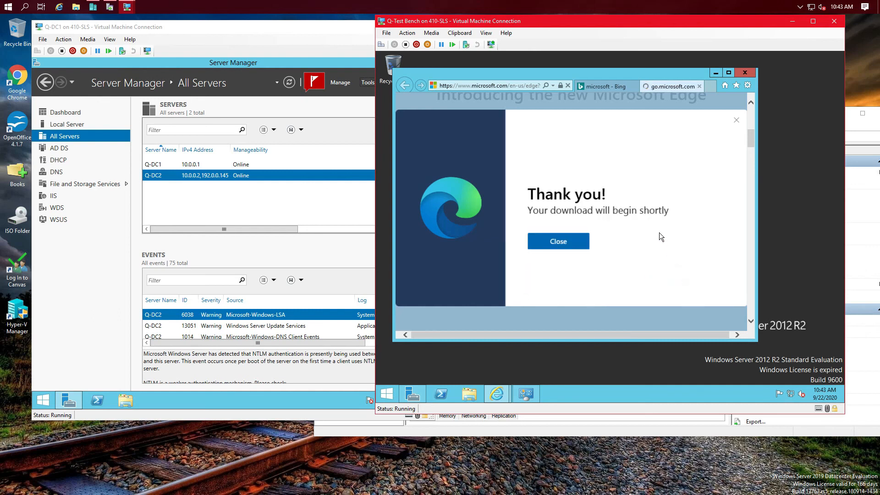
pyautogui.click(569, 247)
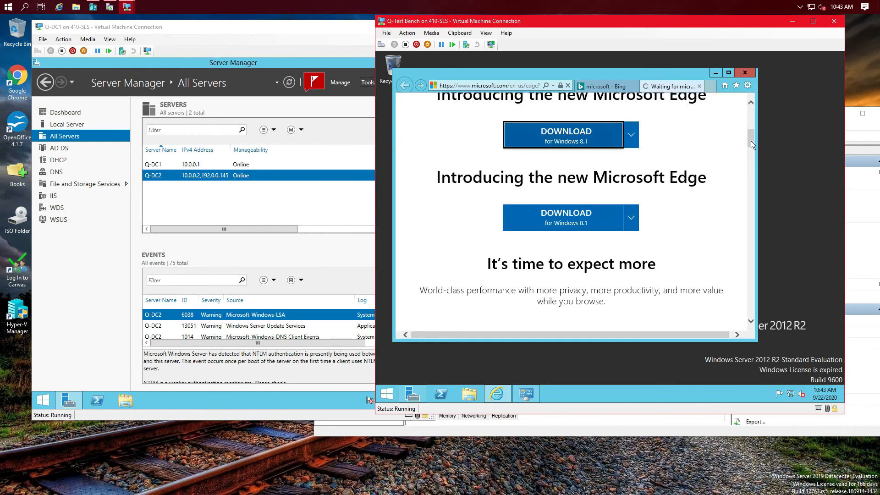
pyautogui.moveTo(754, 139); pyautogui.dragTo(765, 123)
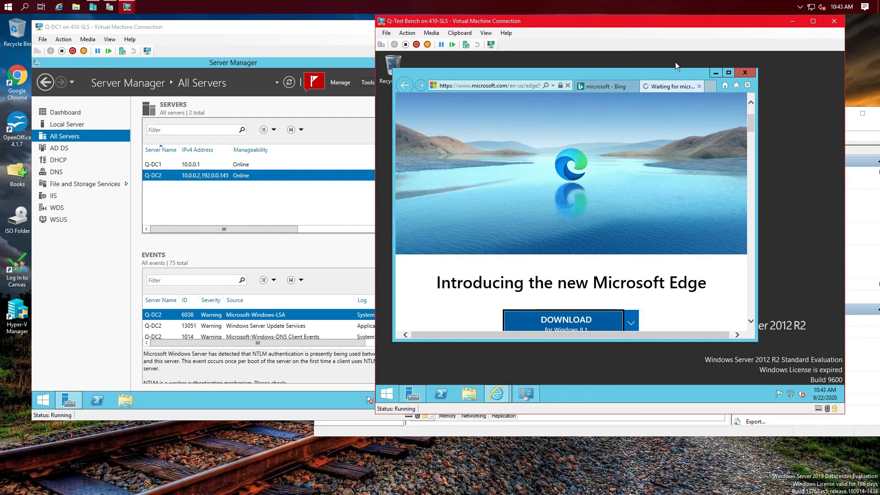
pyautogui.click(717, 73)
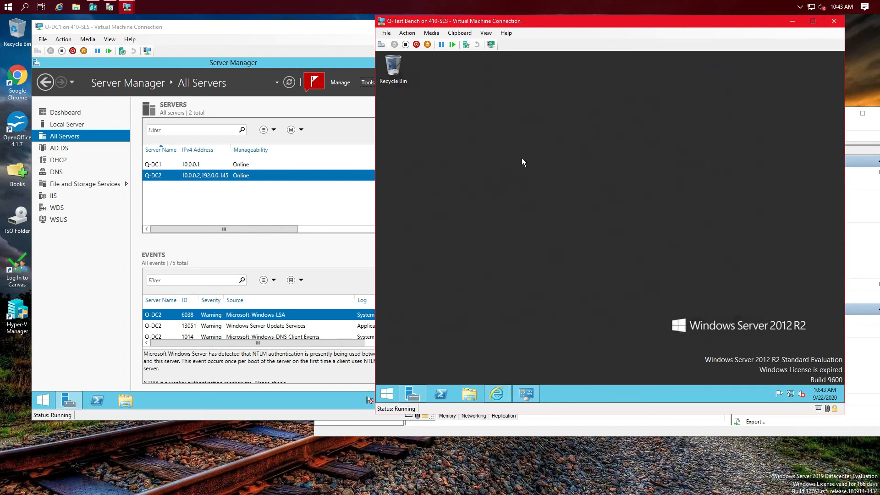
# Step: Refresh the VM desktop, then launch Group Policy Management from Q-DC1's Server Manager Tools menu
pyautogui.rightClick(607, 265)
pyautogui.click(641, 292)
pyautogui.click(105, 247)
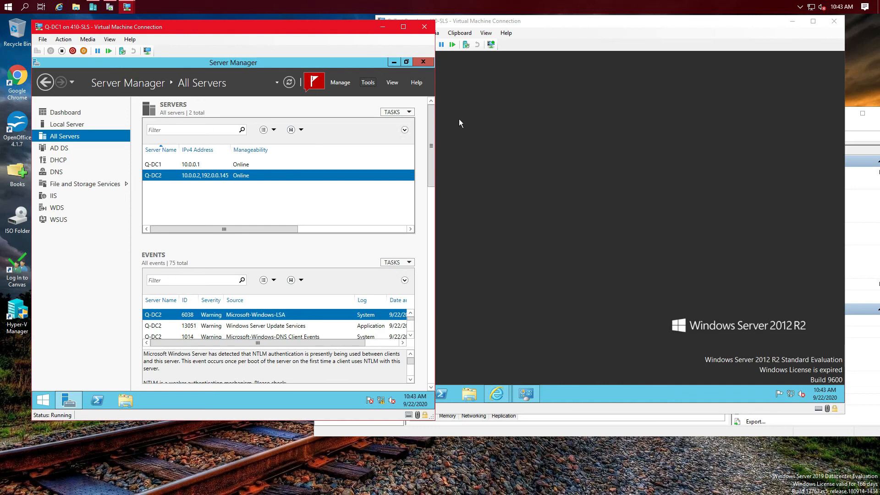
pyautogui.click(364, 84)
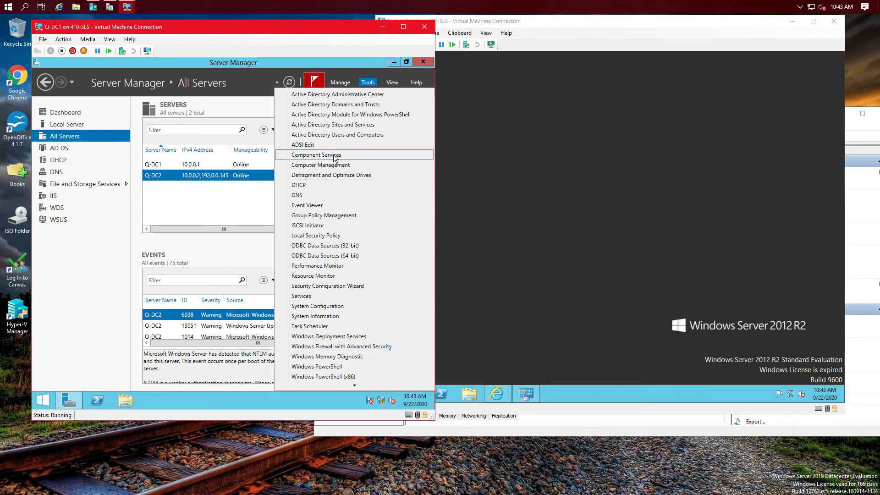
pyautogui.click(344, 215)
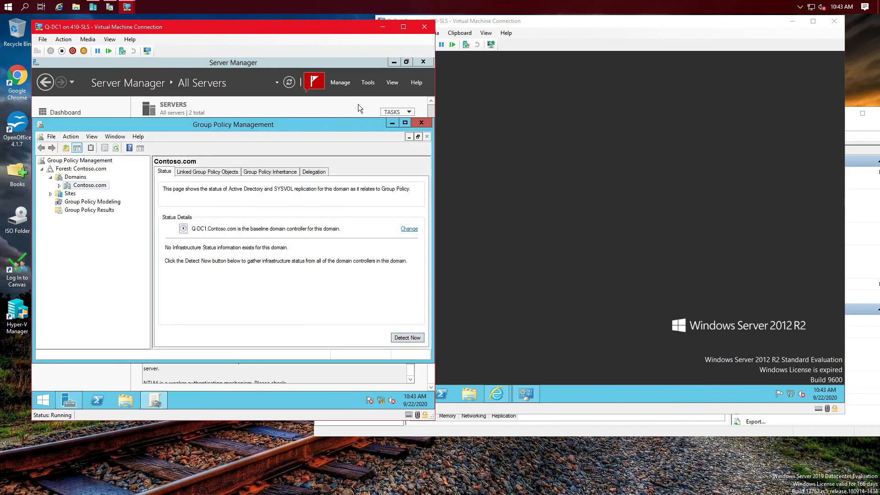
pyautogui.click(369, 84)
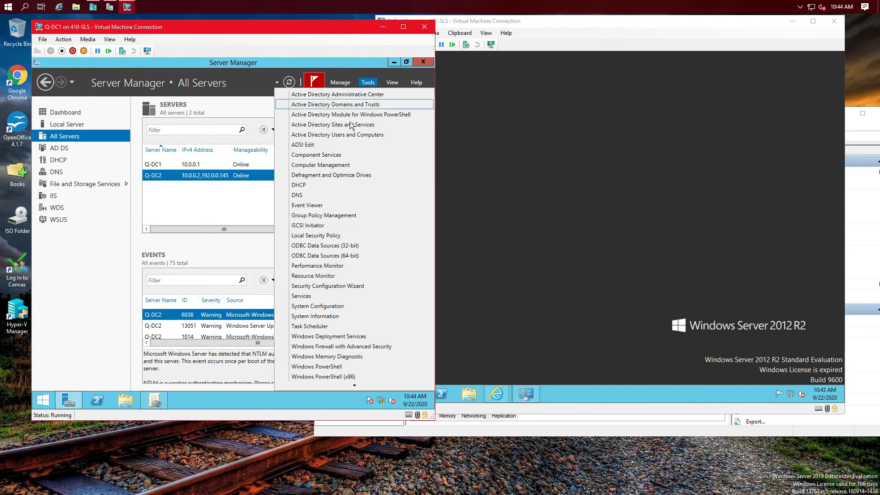
# Step: Move the Q-TEST-BENCH-2 computer from Computers into the Q-Test-Bench OU in Active Directory Users and Computers
pyautogui.click(345, 136)
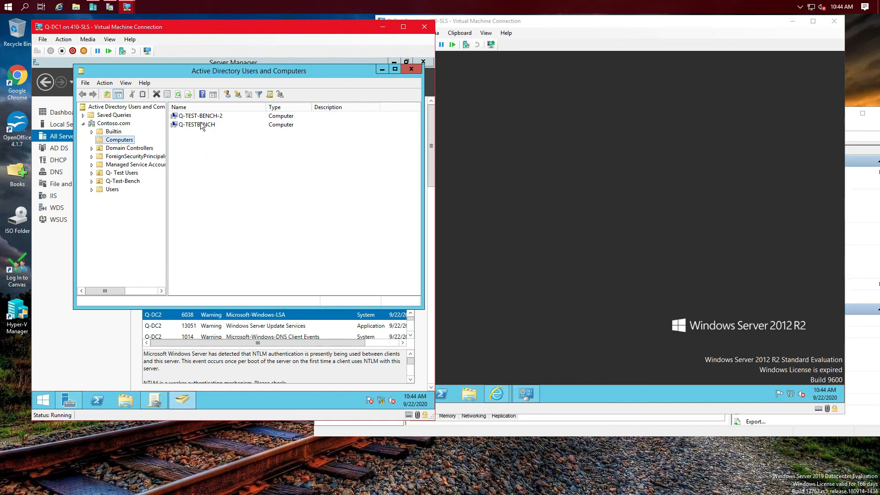
pyautogui.moveTo(201, 118); pyautogui.dragTo(128, 186)
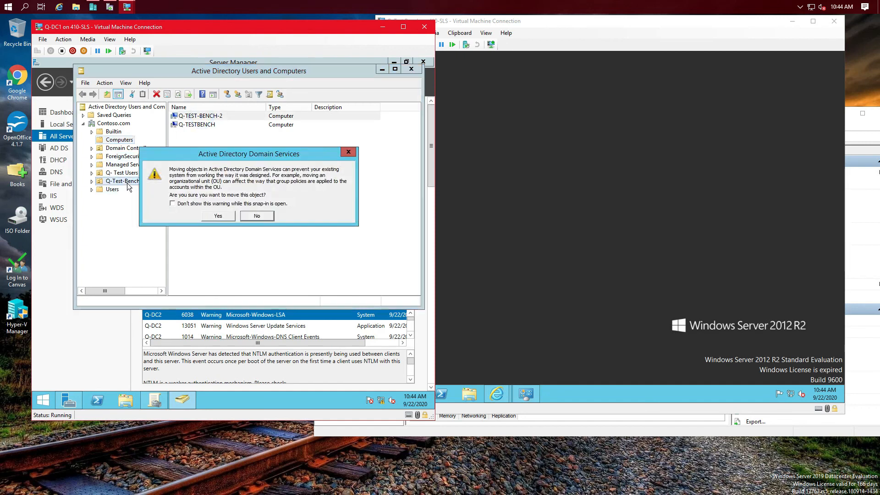
pyautogui.click(219, 217)
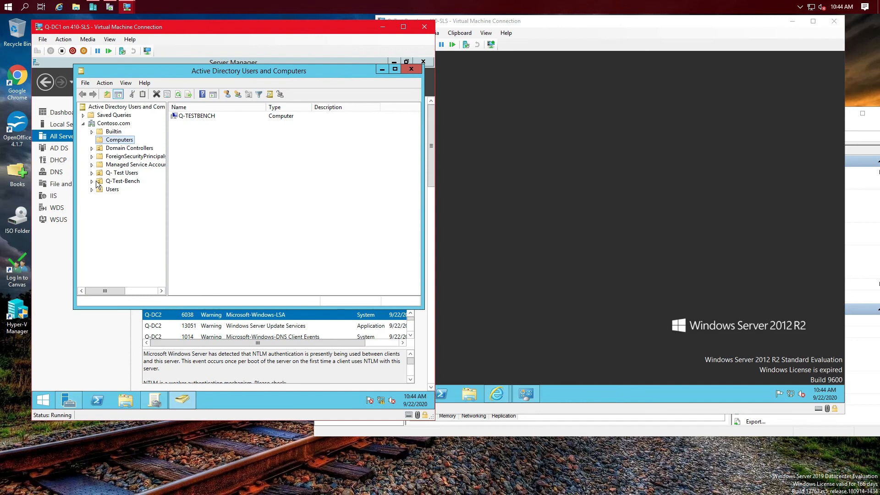
pyautogui.click(125, 183)
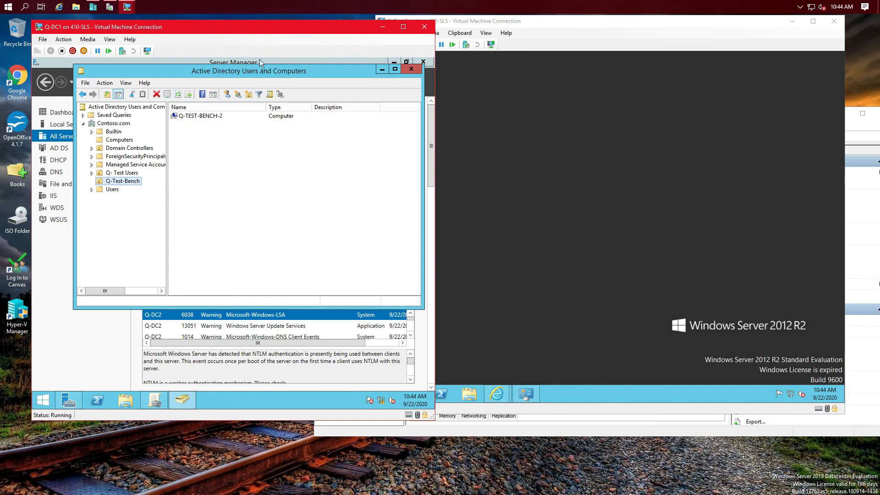
pyautogui.click(412, 69)
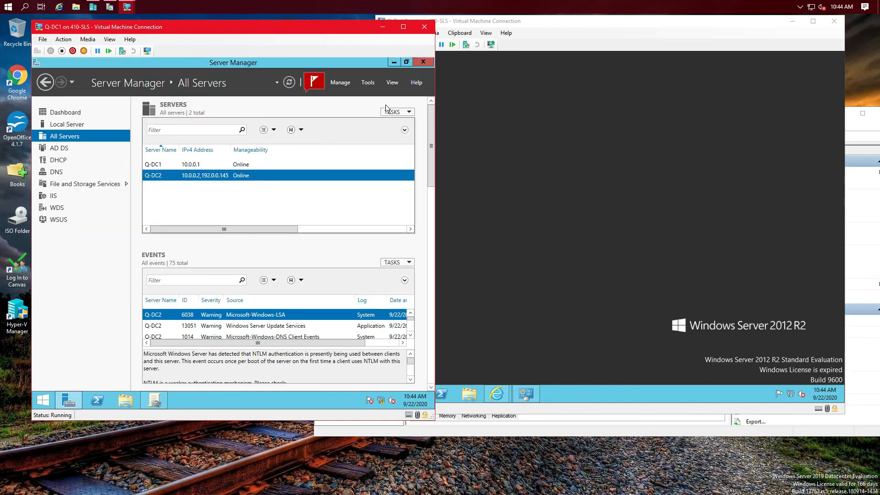
# Step: Create a GPO named 'Secure This' in Contoso.com, linked to the Q-Test-Bench OU
pyautogui.click(368, 82)
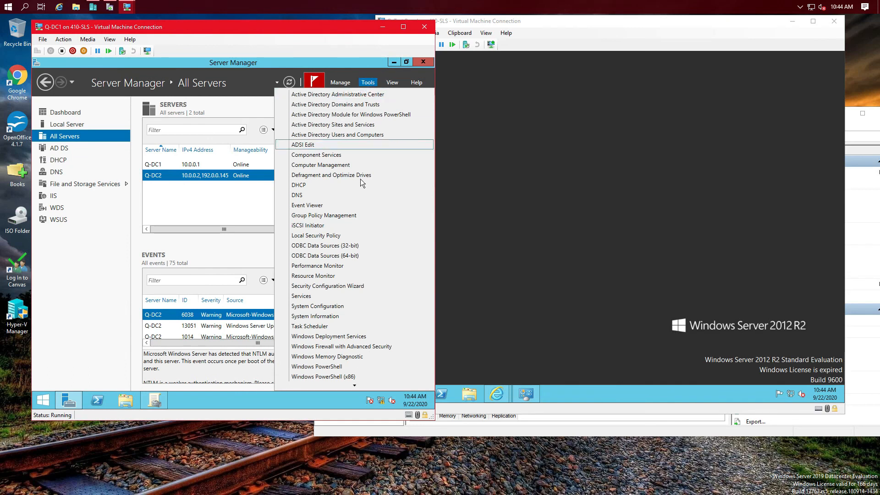
pyautogui.click(342, 215)
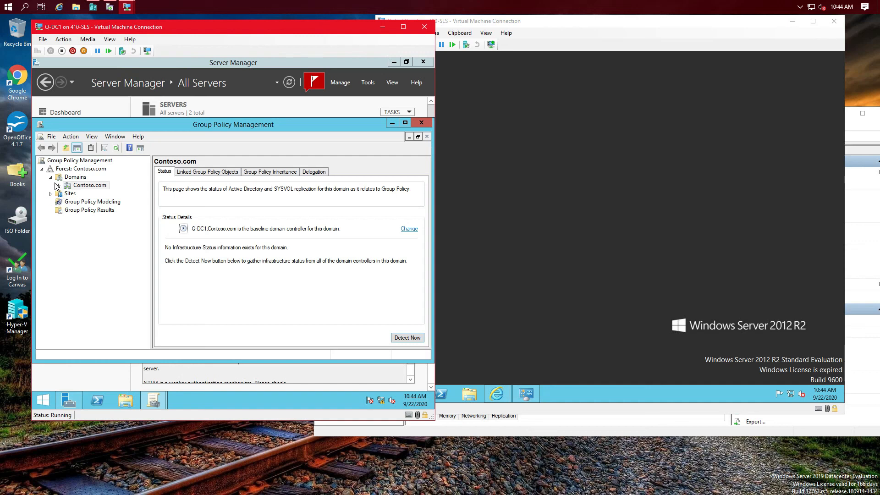
pyautogui.click(59, 185)
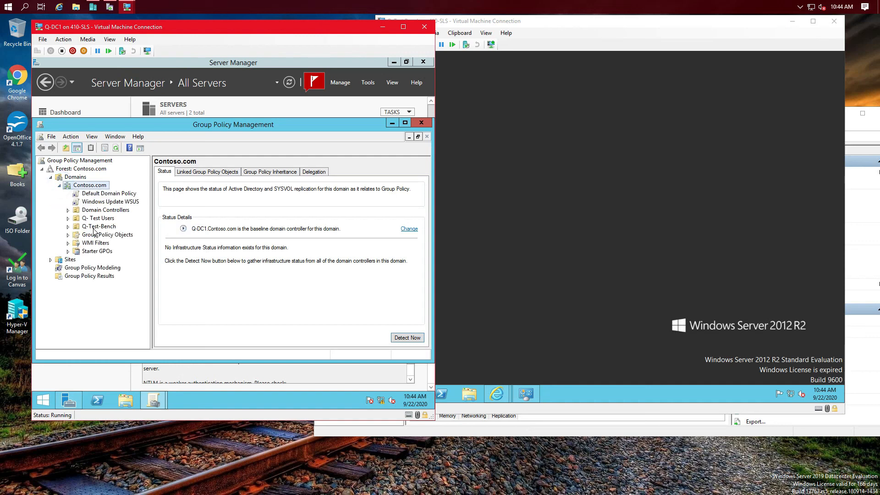
pyautogui.rightClick(78, 228)
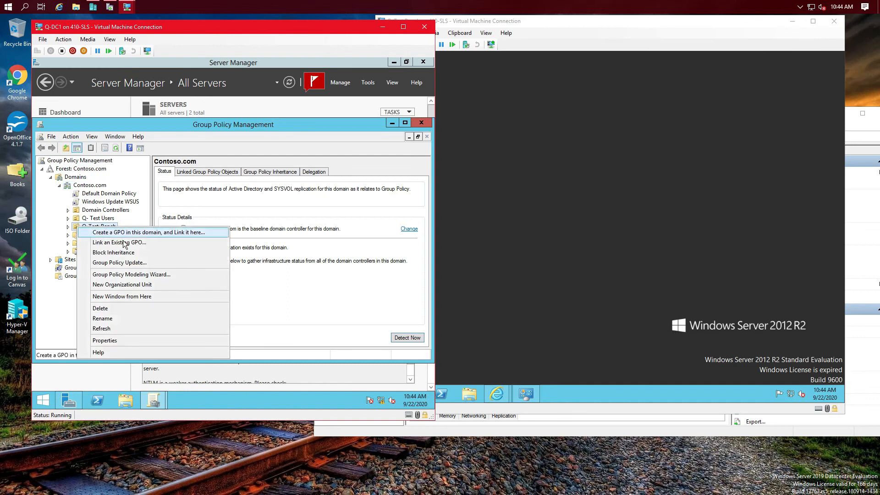
pyautogui.click(140, 233)
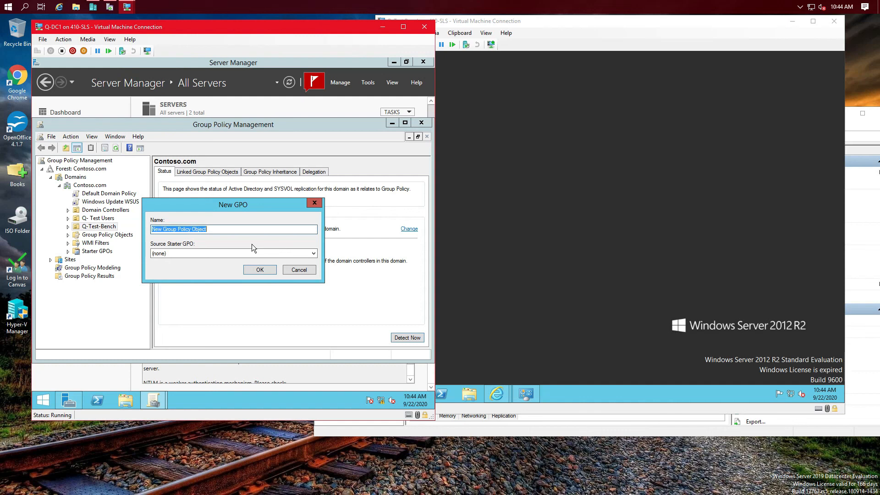
pyautogui.write('Secure th')
pyautogui.click(273, 270)
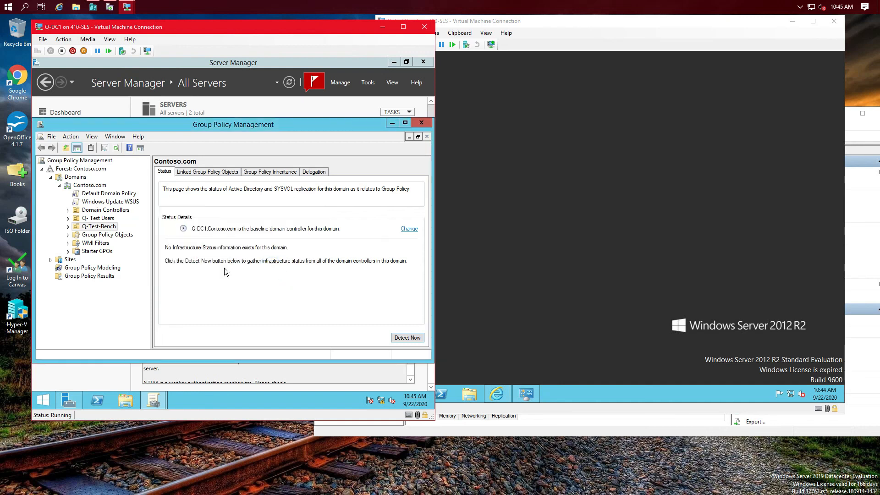
# Step: Edit the Secure This GPO and browse to User Configuration > Policies > Administrative Templates > Desktop
pyautogui.click(67, 227)
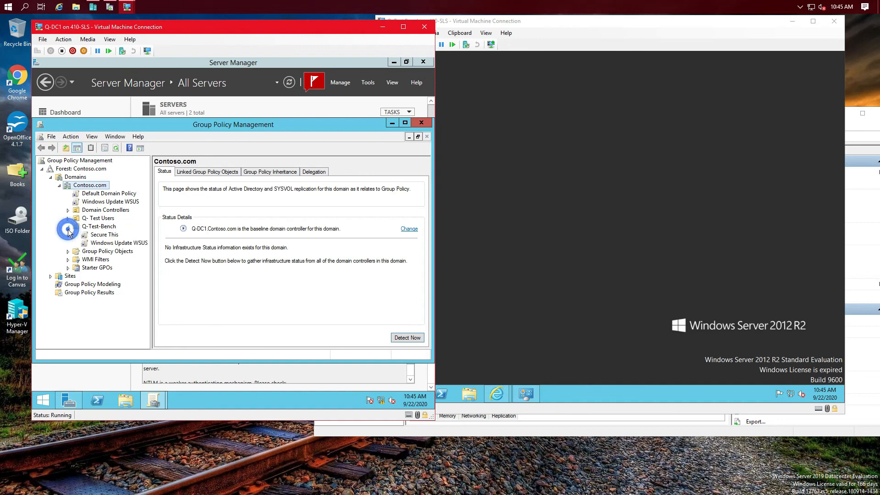
pyautogui.rightClick(95, 237)
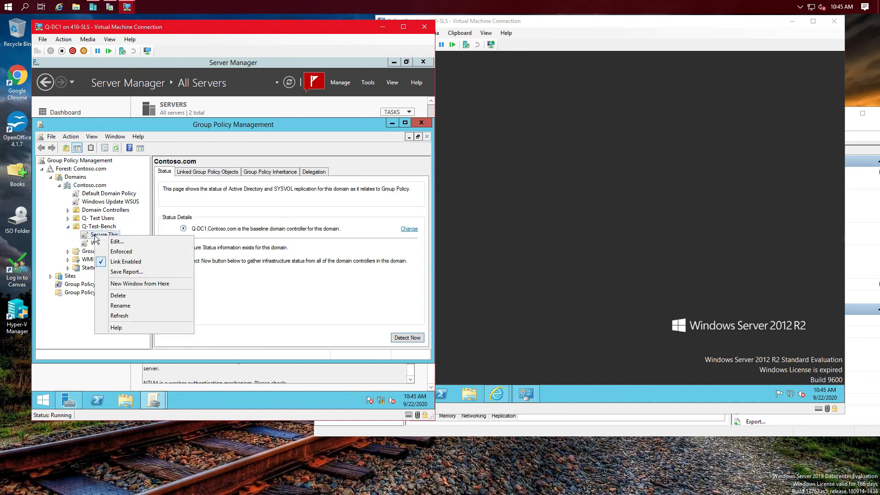
pyautogui.click(122, 241)
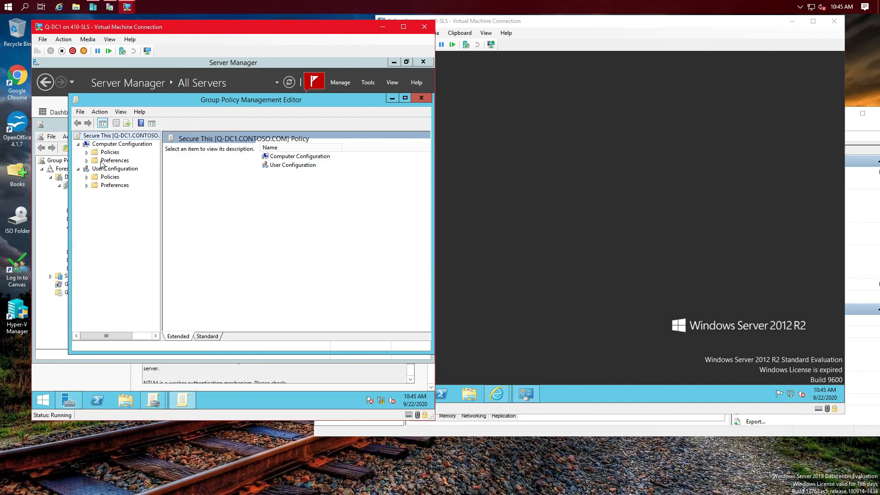
pyautogui.click(102, 187)
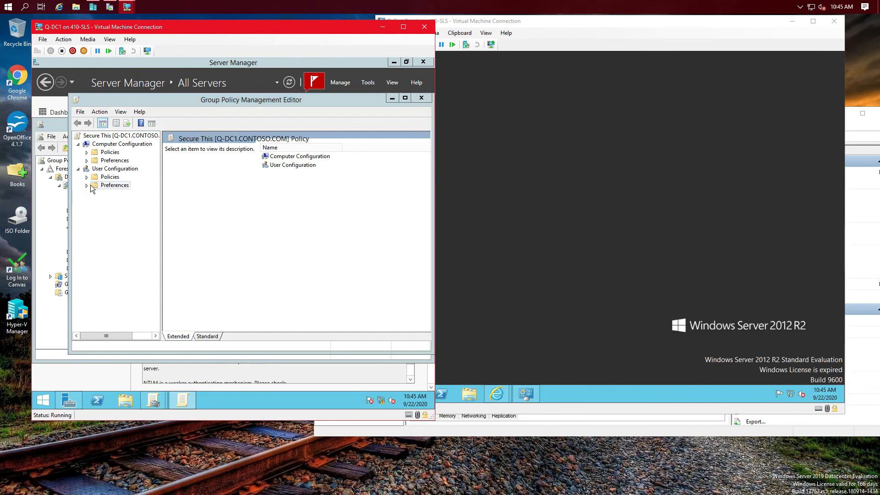
pyautogui.click(87, 177)
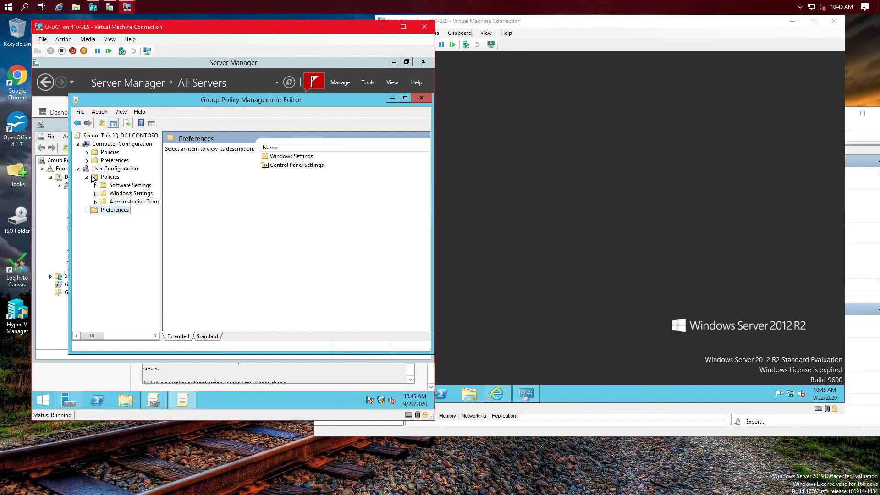
pyautogui.click(95, 202)
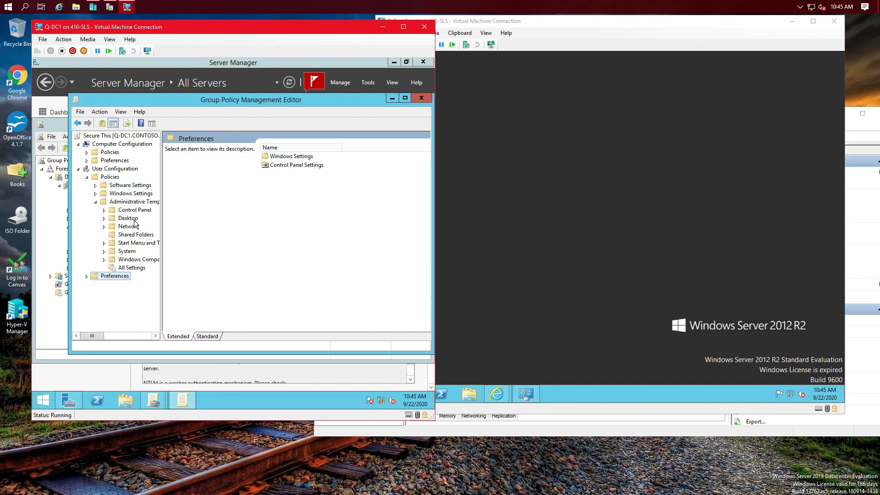
pyautogui.click(104, 218)
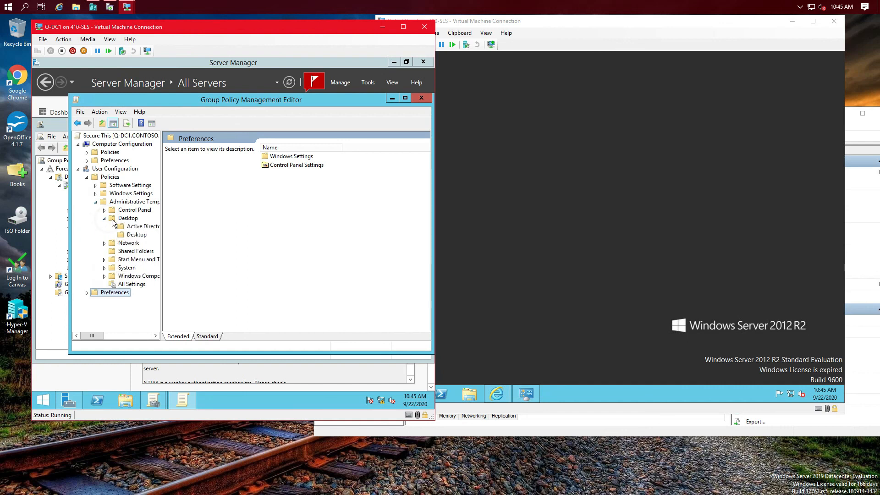
pyautogui.click(133, 235)
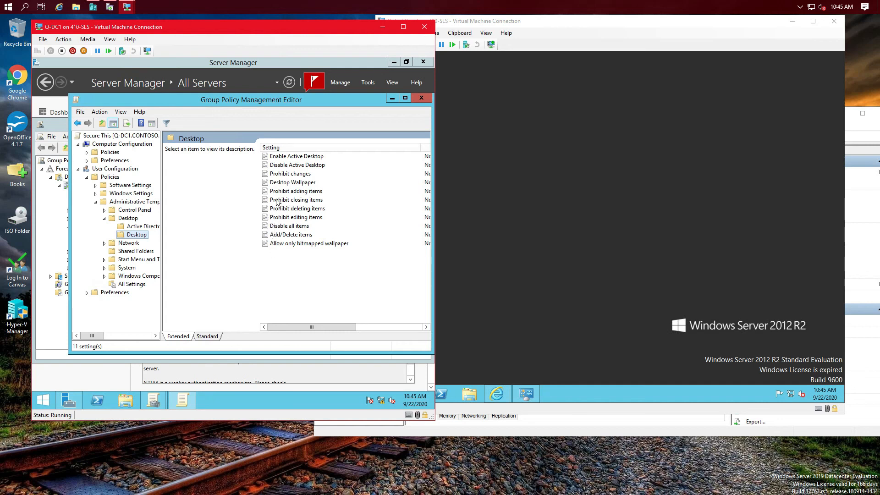
# Step: Set the Disable Active Desktop policy to Enabled, then select the Prohibit changes setting
pyautogui.click(268, 165)
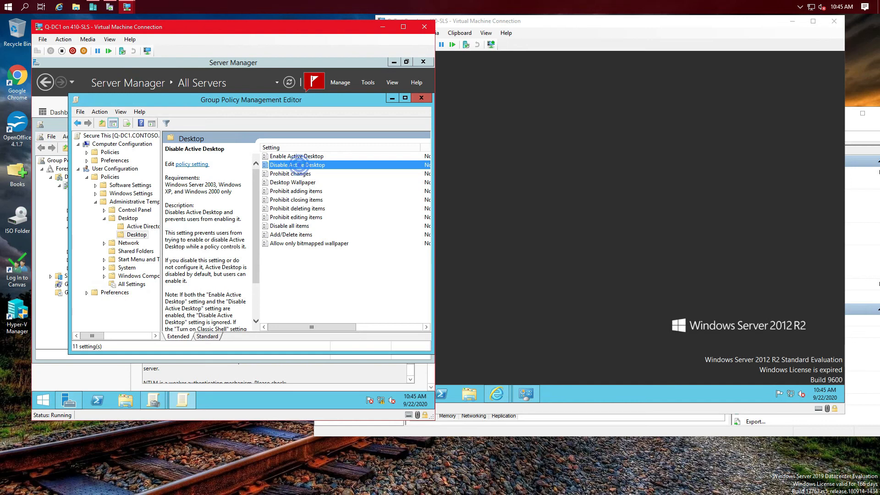
pyautogui.doubleClick(300, 166)
pyautogui.click(112, 186)
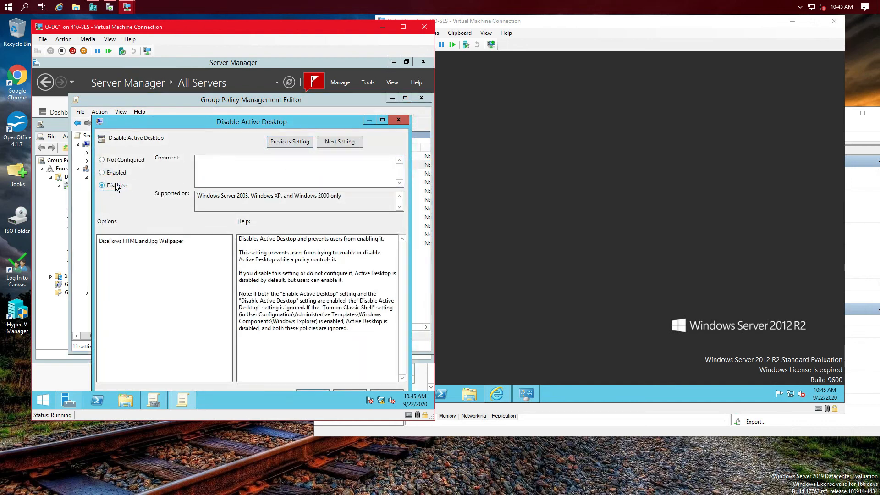
pyautogui.click(112, 173)
pyautogui.click(403, 26)
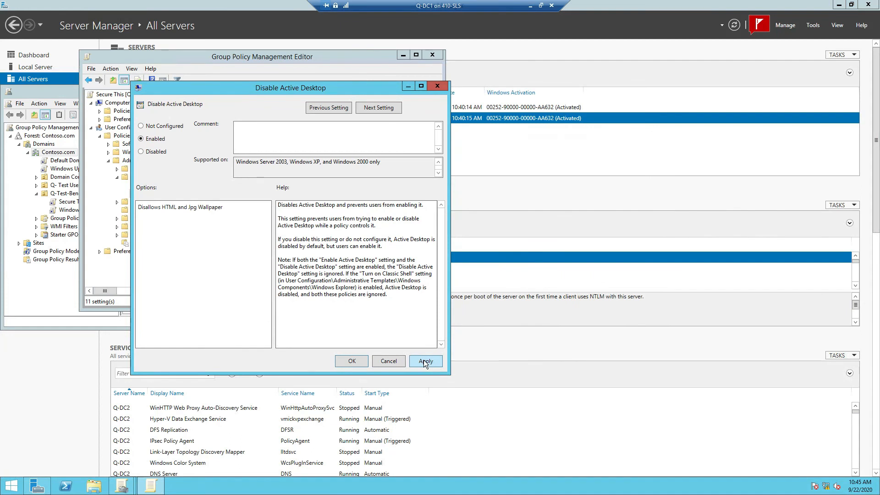
pyautogui.click(423, 360)
pyautogui.click(357, 361)
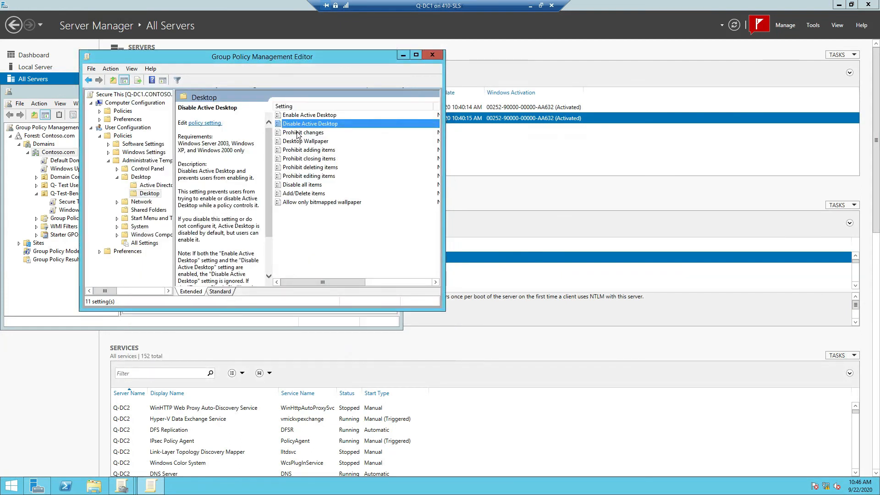
pyautogui.click(300, 133)
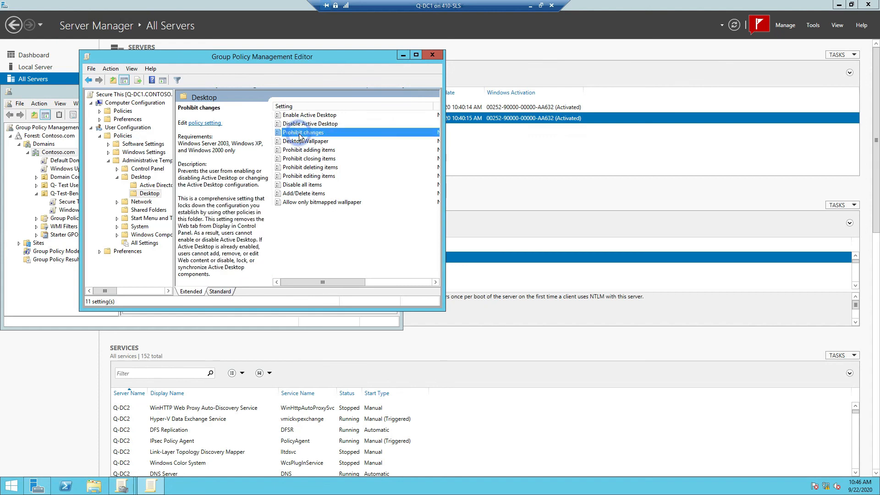
# Step: Set the Prohibit changes policy to Enabled and apply it
pyautogui.rightClick(298, 135)
pyautogui.click(316, 139)
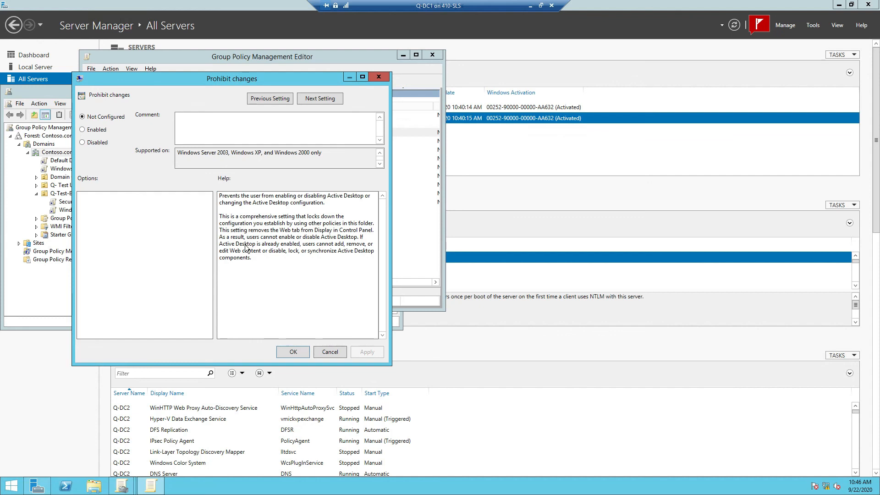
pyautogui.click(94, 130)
pyautogui.click(370, 352)
pyautogui.click(293, 353)
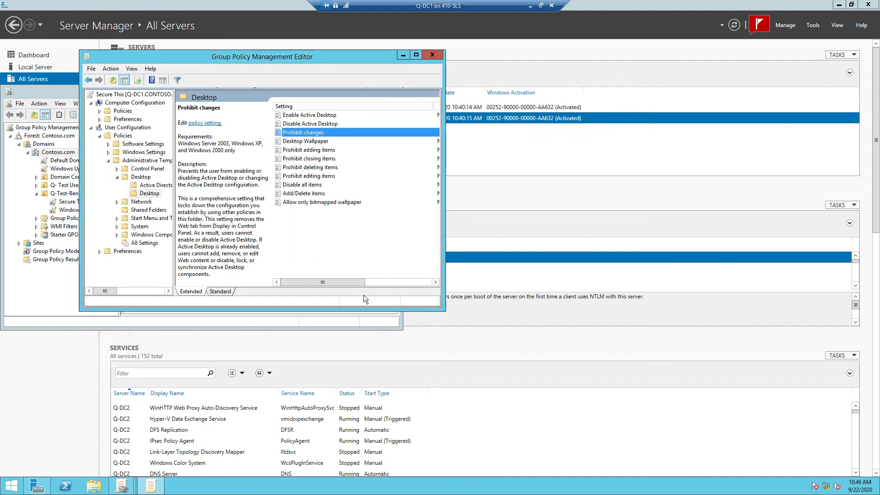
# Step: Set the Desktop Wallpaper policy to Enabled and ready the Wallpaper Name field
pyautogui.click(310, 142)
pyautogui.rightClick(311, 142)
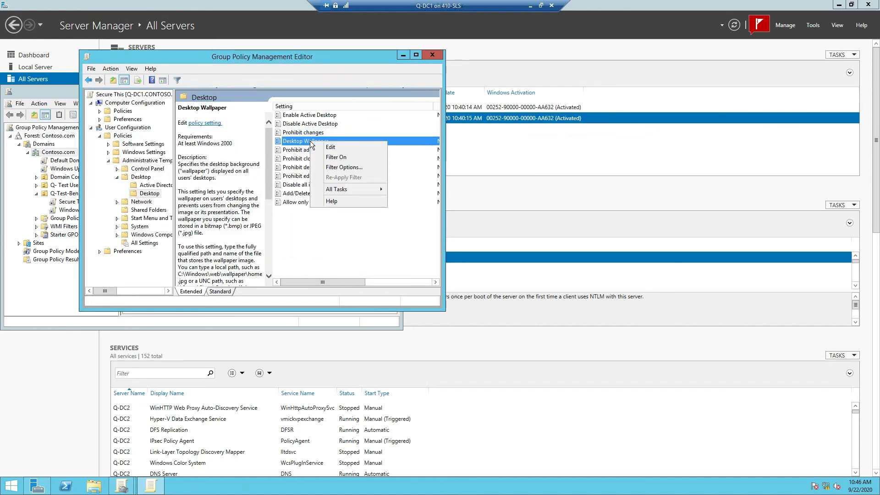
pyautogui.click(320, 146)
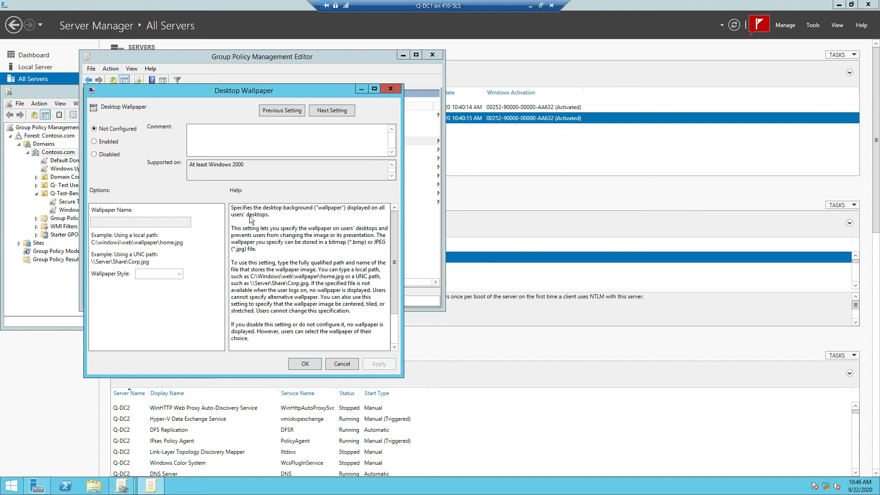
pyautogui.click(94, 143)
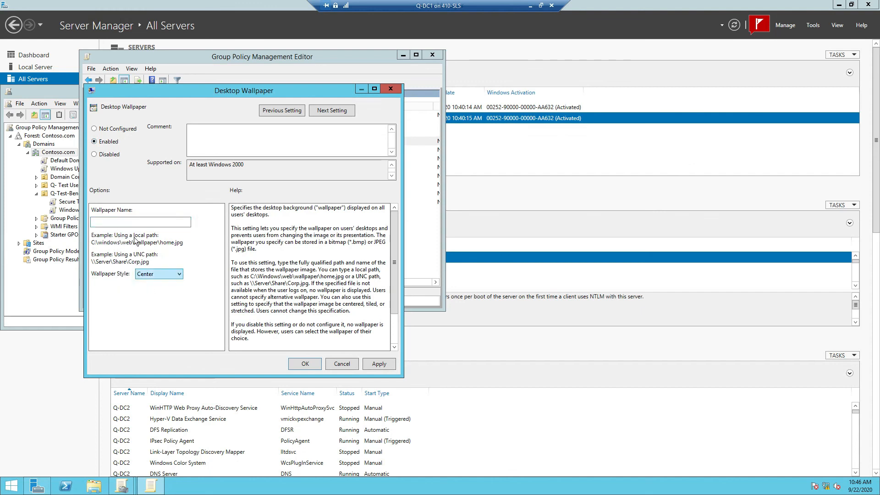
pyautogui.click(127, 224)
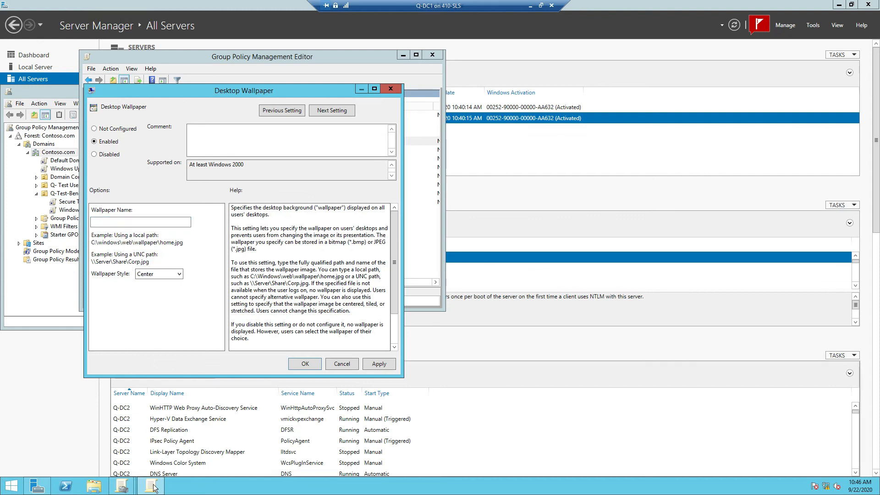
# Step: Search the Start screen for 'paint' and launch Paint with a blank canvas
pyautogui.click(12, 485)
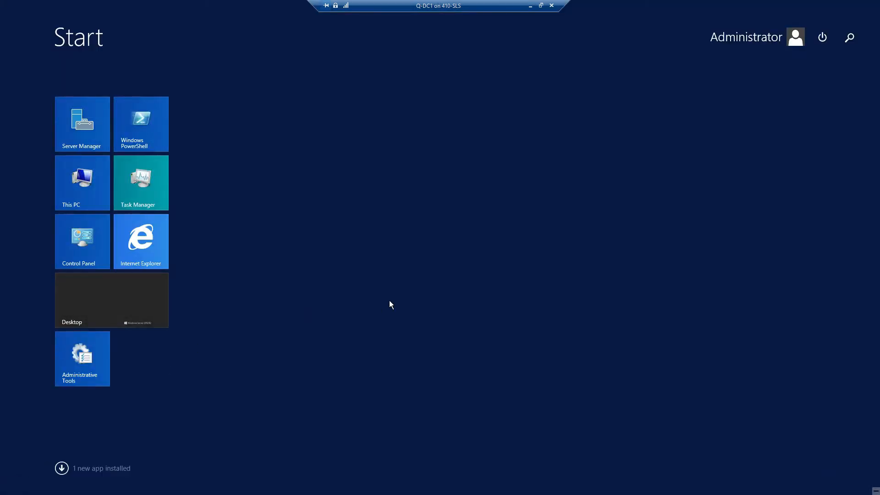
pyautogui.write('paint')
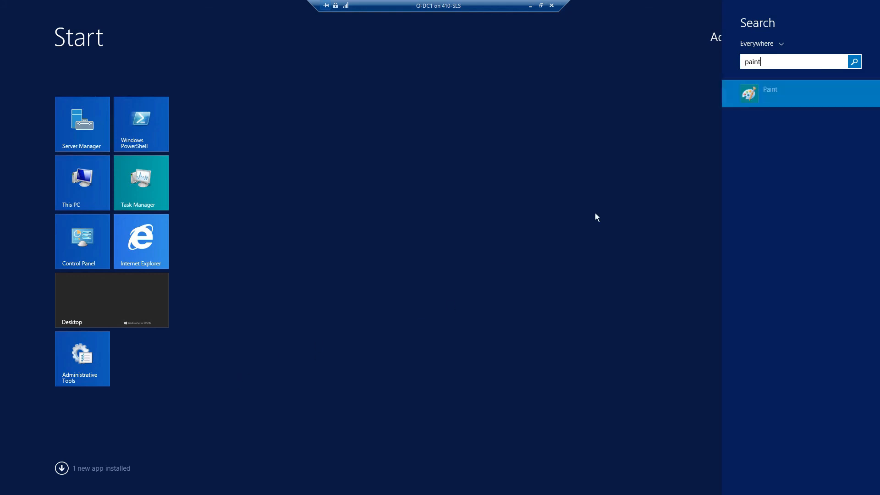
pyautogui.click(752, 94)
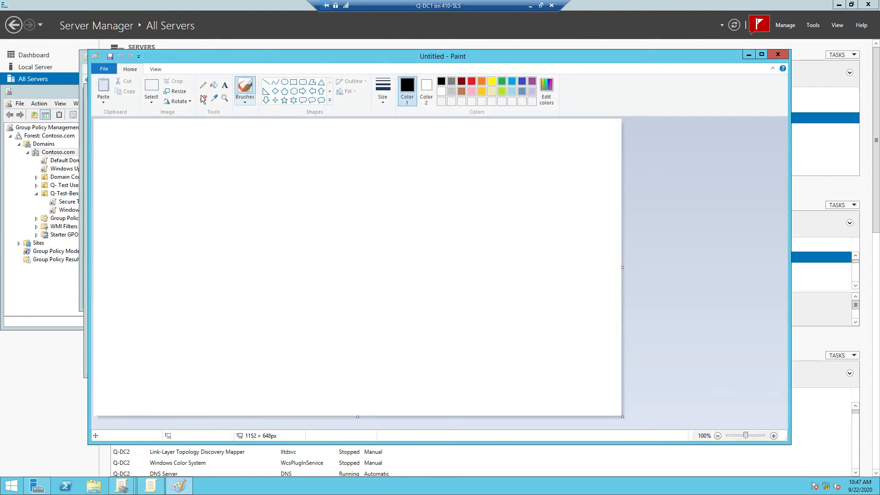
# Step: Draw a large text box on the canvas and set the text size to 72
pyautogui.click(226, 86)
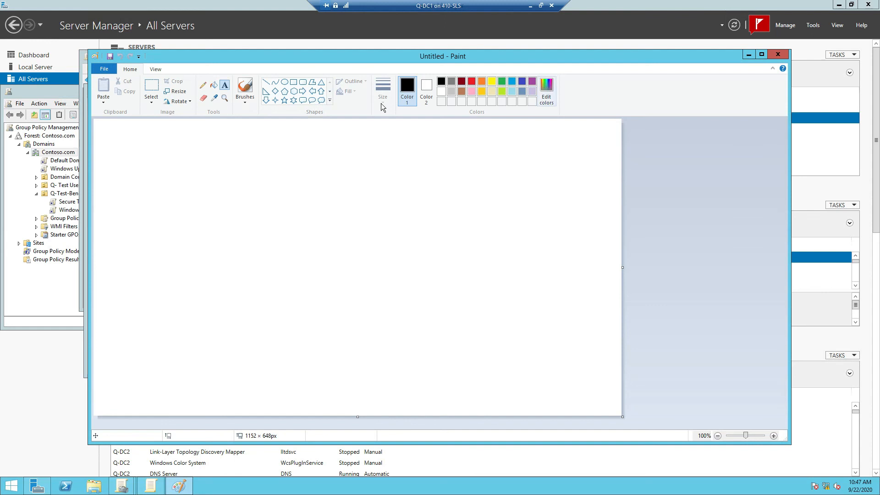
pyautogui.click(170, 200)
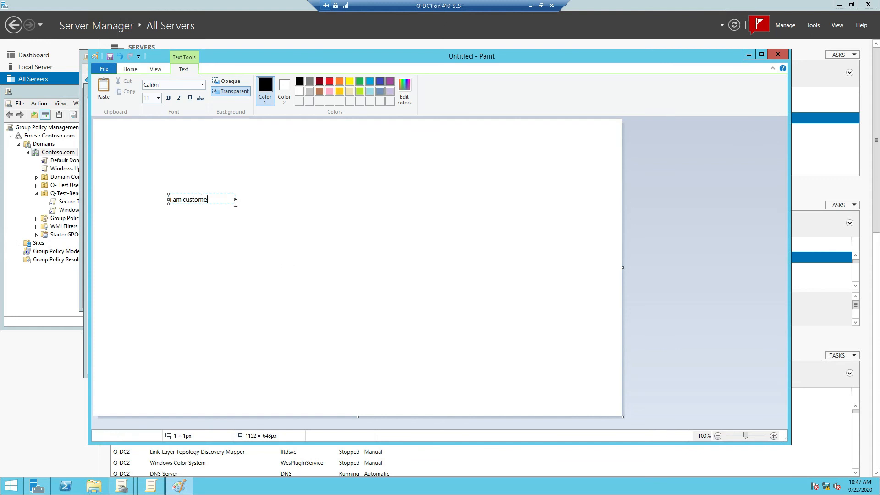
pyautogui.moveTo(241, 214); pyautogui.dragTo(606, 387)
pyautogui.click(158, 97)
pyautogui.click(149, 222)
pyautogui.moveTo(227, 204); pyautogui.dragTo(158, 196)
pyautogui.click(158, 98)
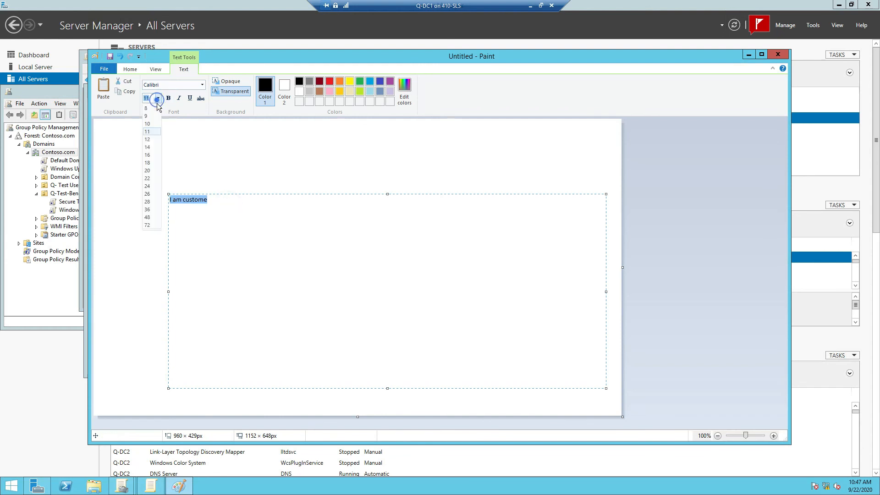
pyautogui.click(148, 224)
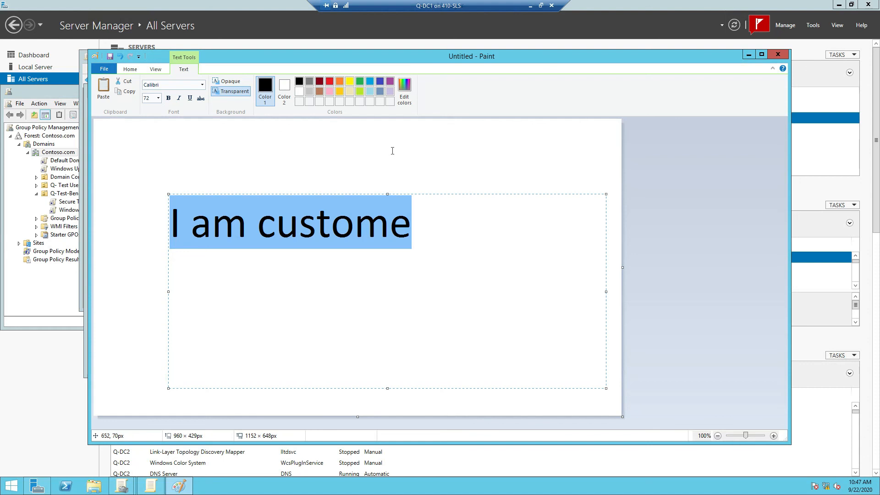
# Step: Edit the text box so it reads 'I am Me!'
pyautogui.click(358, 234)
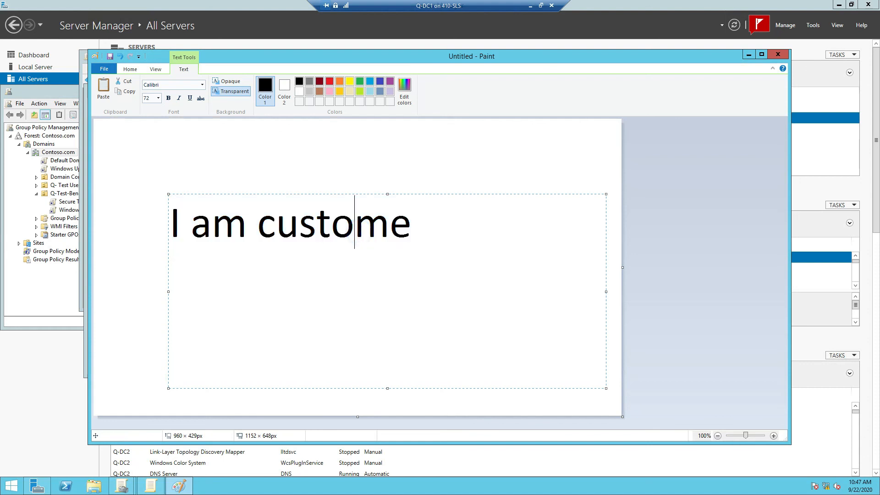
pyautogui.press('BackSpace')
pyautogui.write('u')
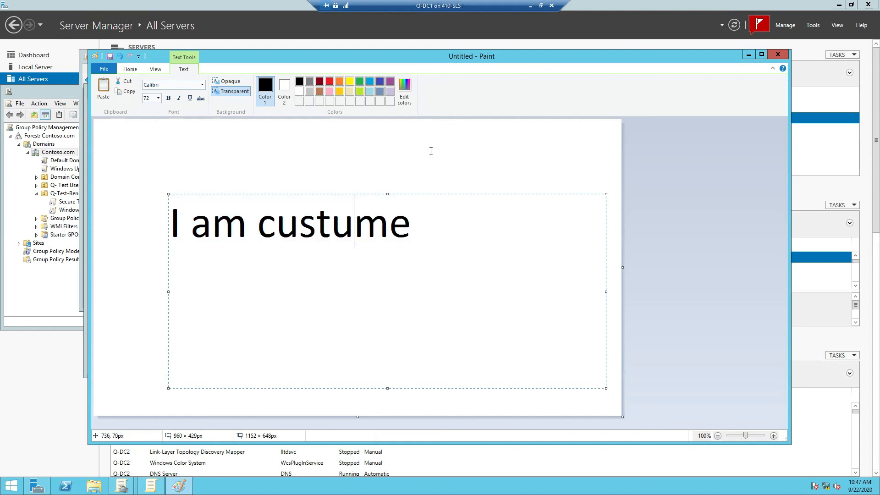
pyautogui.click(424, 230)
pyautogui.press('BackSpace')
pyautogui.press('BackSpace')
pyautogui.press('BackSpace')
pyautogui.press('BackSpace')
pyautogui.press('BackSpace')
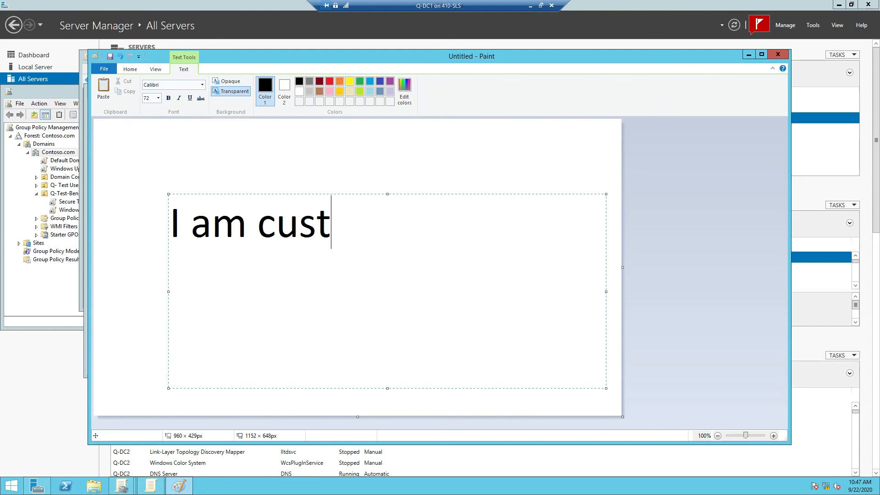
pyautogui.press('BackSpace')
pyautogui.press('BackSpace')
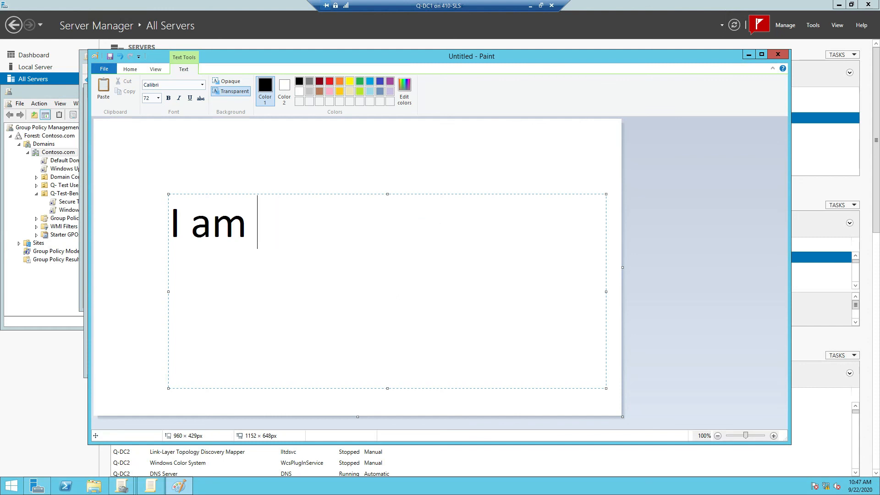
pyautogui.write('Me!')
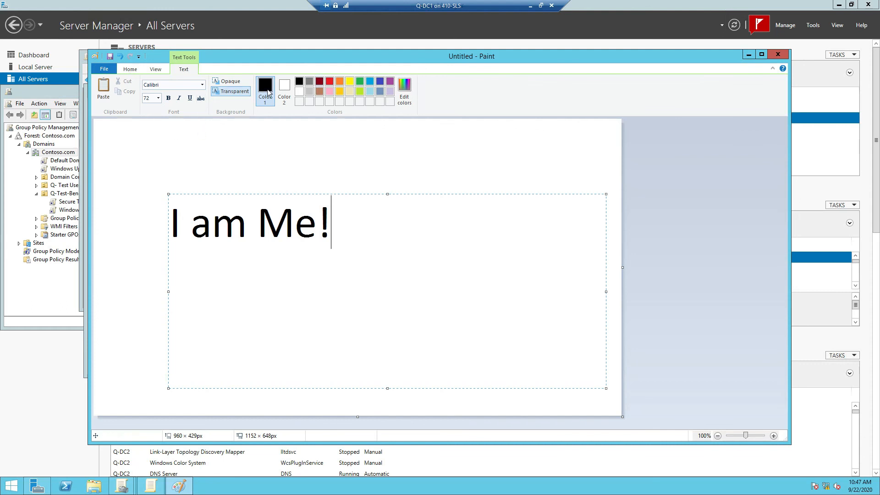
# Step: Fill the canvas background with green and bring up the save dialog
pyautogui.click(135, 72)
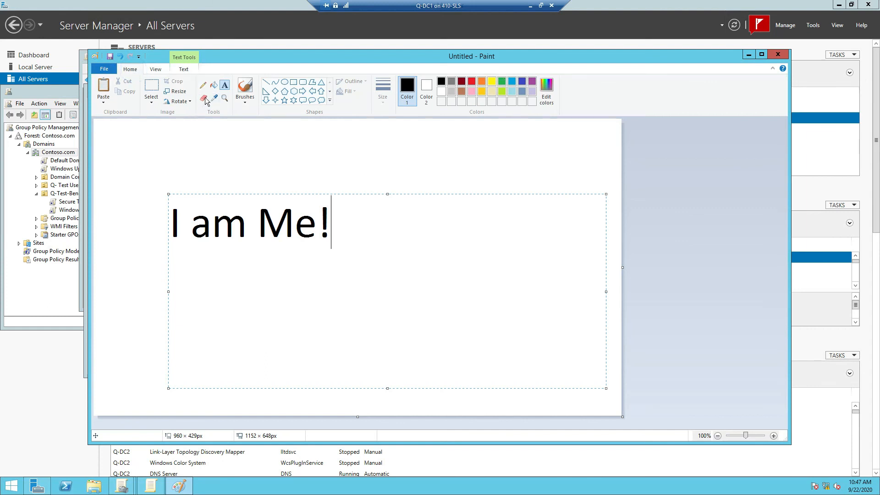
pyautogui.click(214, 85)
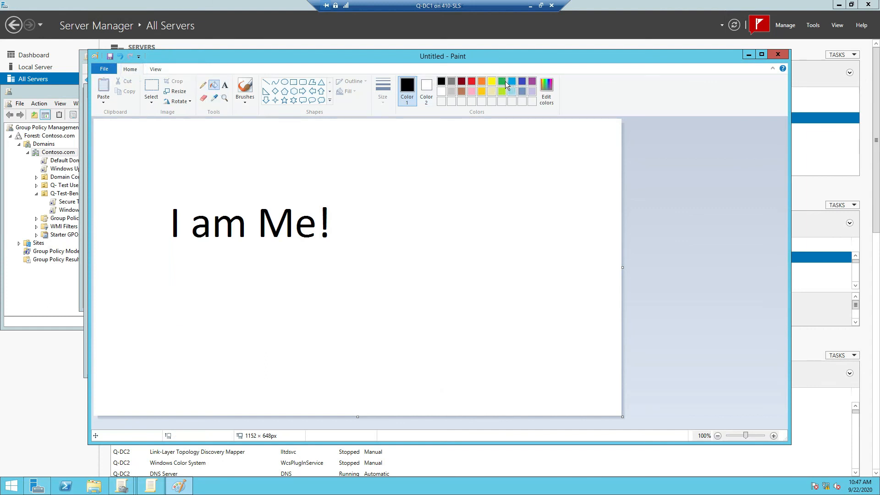
pyautogui.click(501, 82)
pyautogui.click(465, 140)
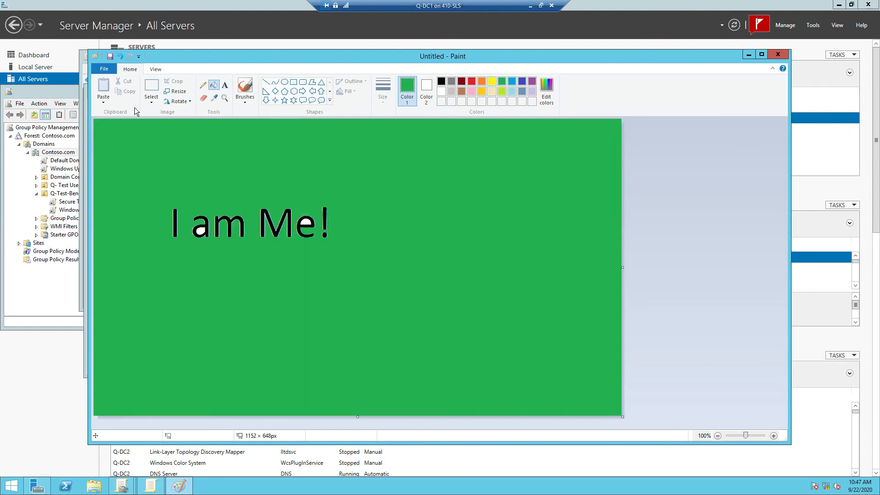
pyautogui.click(110, 56)
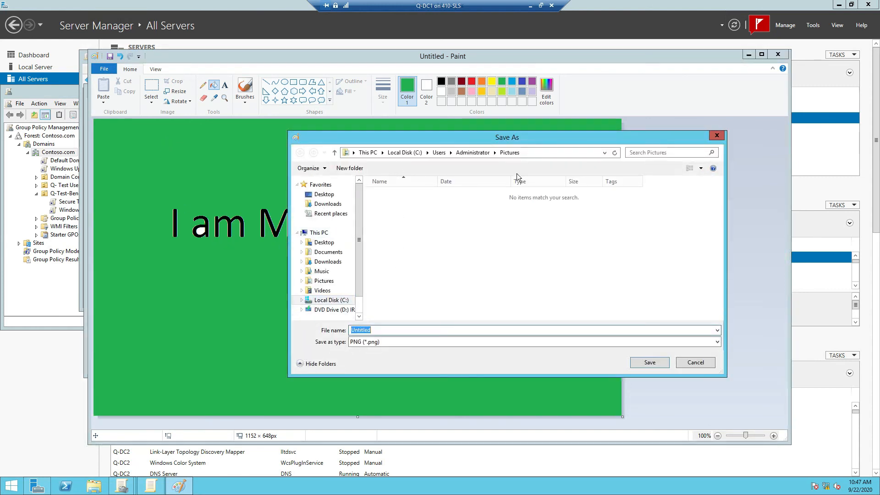
# Step: Create and open a 'Public Desktops' folder in C:\Users\Public
pyautogui.click(331, 300)
pyautogui.doubleClick(395, 224)
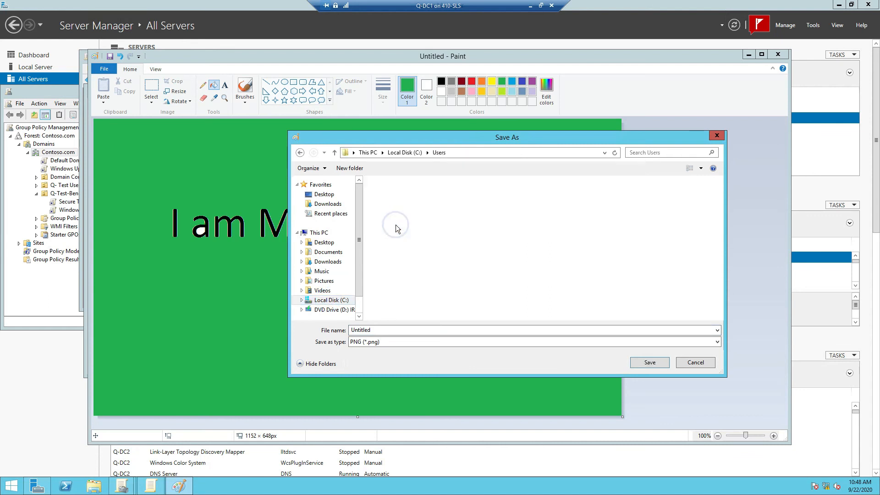
pyautogui.doubleClick(388, 204)
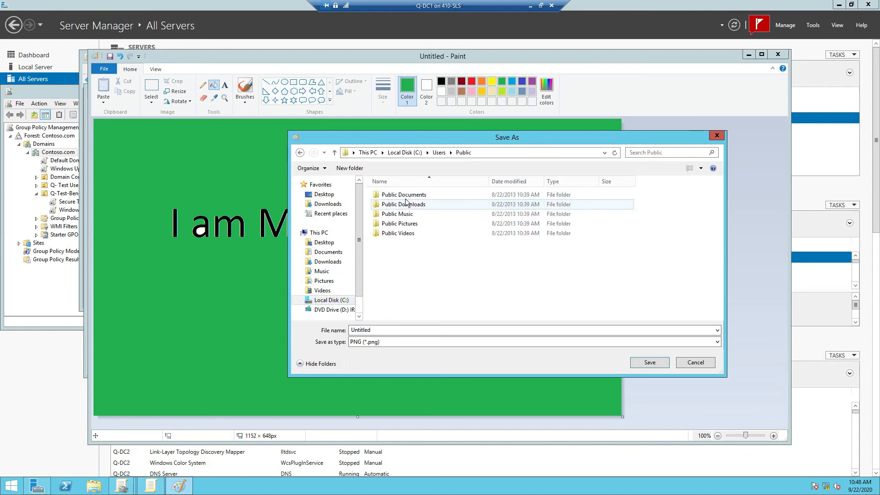
pyautogui.rightClick(401, 248)
pyautogui.moveTo(439, 332)
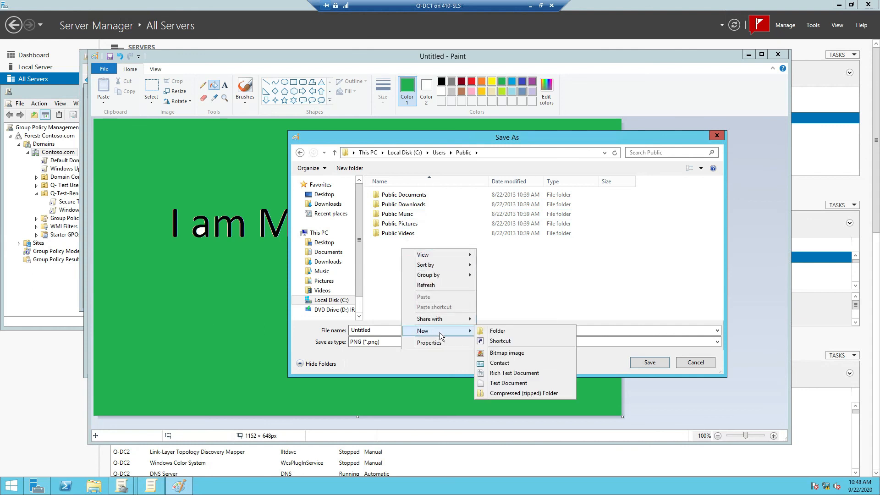
pyautogui.click(491, 331)
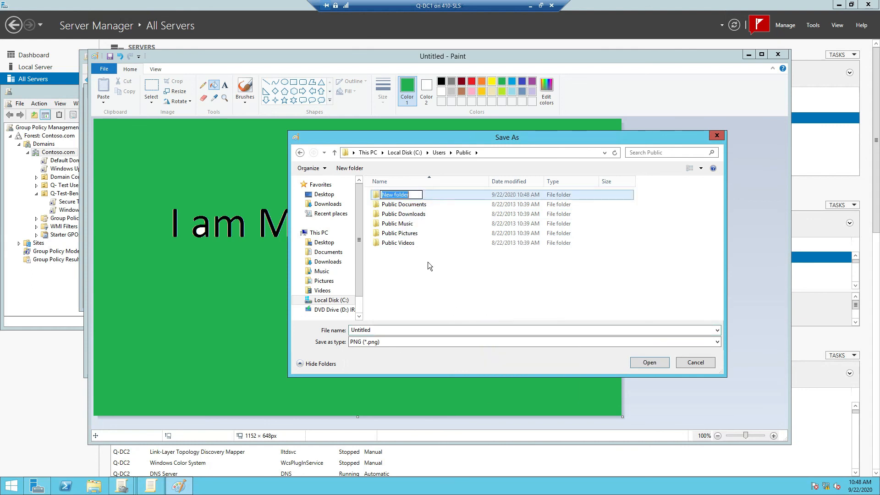
pyautogui.write('De')
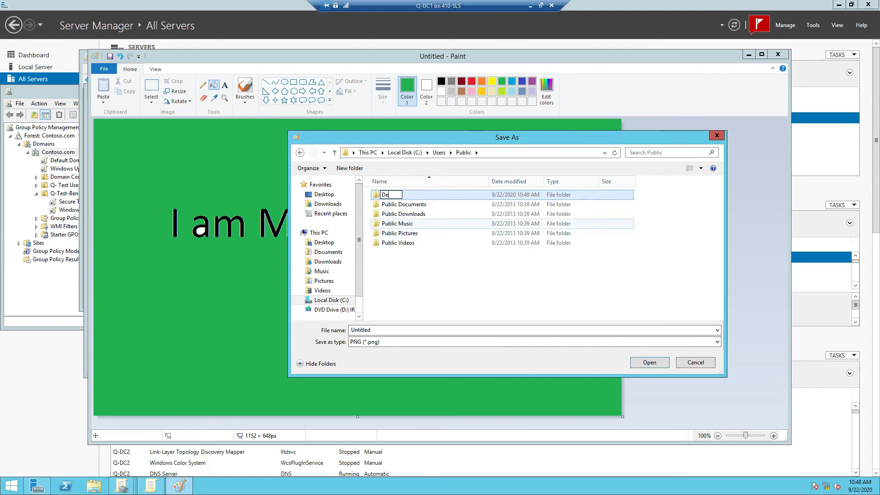
pyautogui.write('sktops')
pyautogui.press('Left')
pyautogui.press('Left')
pyautogui.press('Left')
pyautogui.press('Left')
pyautogui.press('Left')
pyautogui.write('Public')
pyautogui.click(447, 286)
pyautogui.click(403, 195)
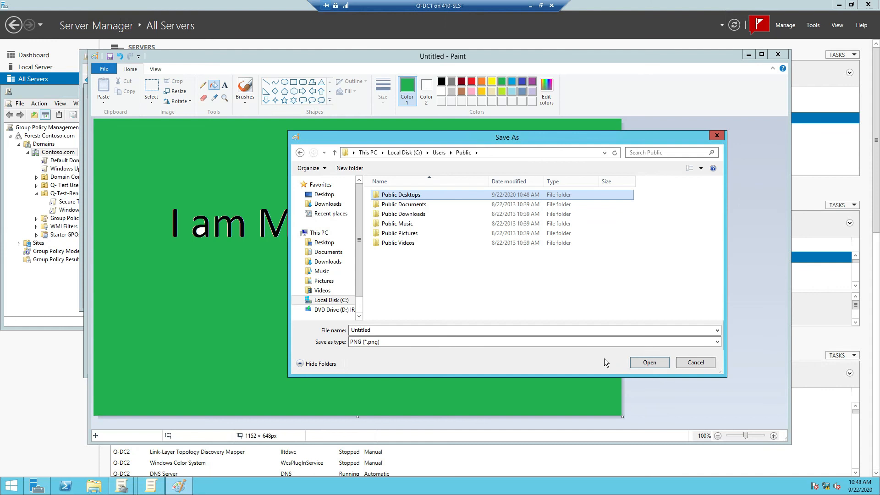
pyautogui.click(641, 364)
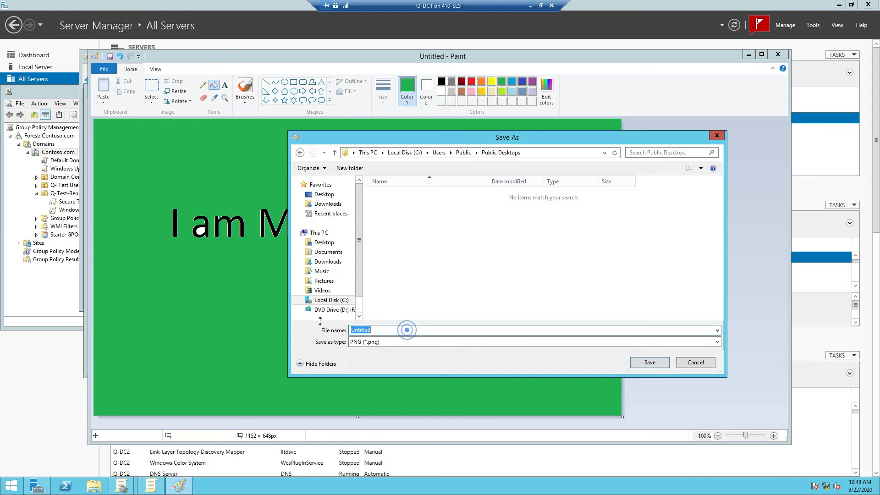
# Step: Save the image as BK in 256 Color Bitmap format, accepting the colour-loss warning
pyautogui.write('BK')
pyautogui.click(402, 343)
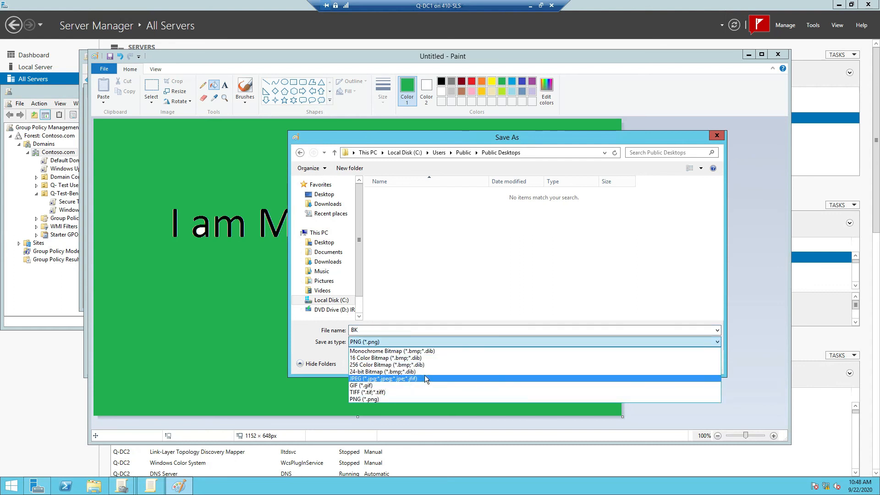
pyautogui.click(402, 365)
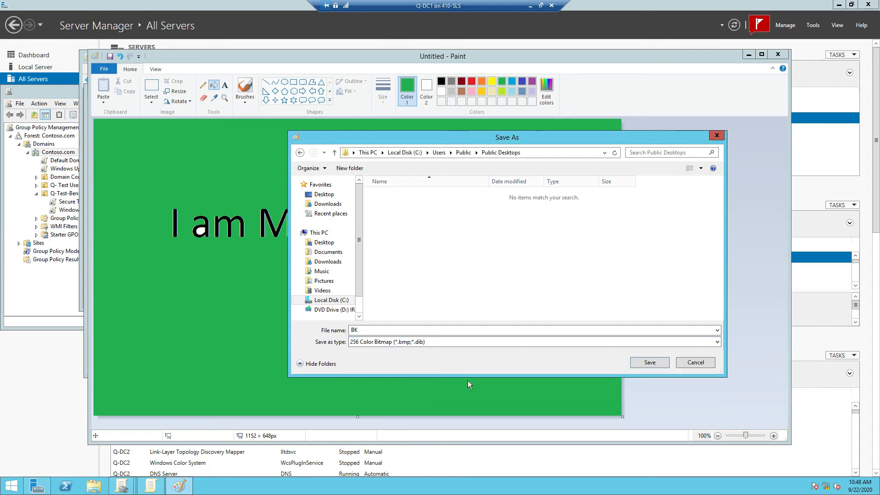
pyautogui.click(647, 361)
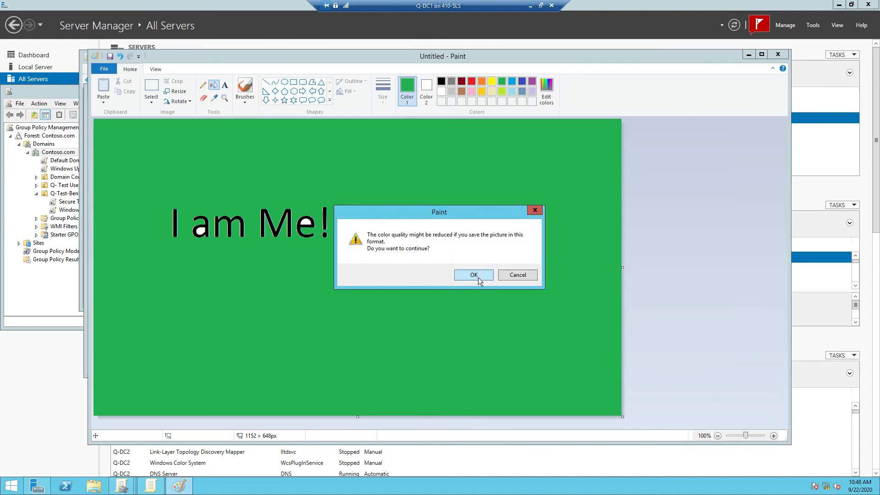
pyautogui.click(473, 275)
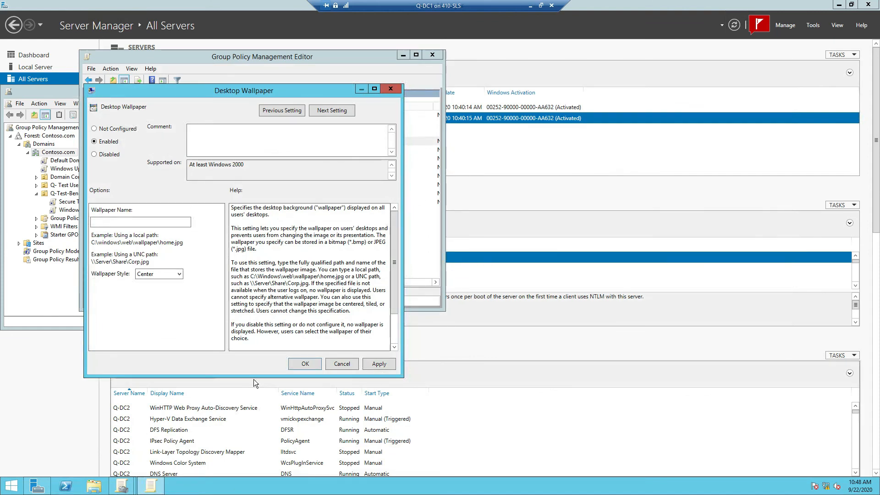
# Step: Search Start for \\q-dc1 and open that network location
pyautogui.press('super')
pyautogui.write('\\\\q-dc1')
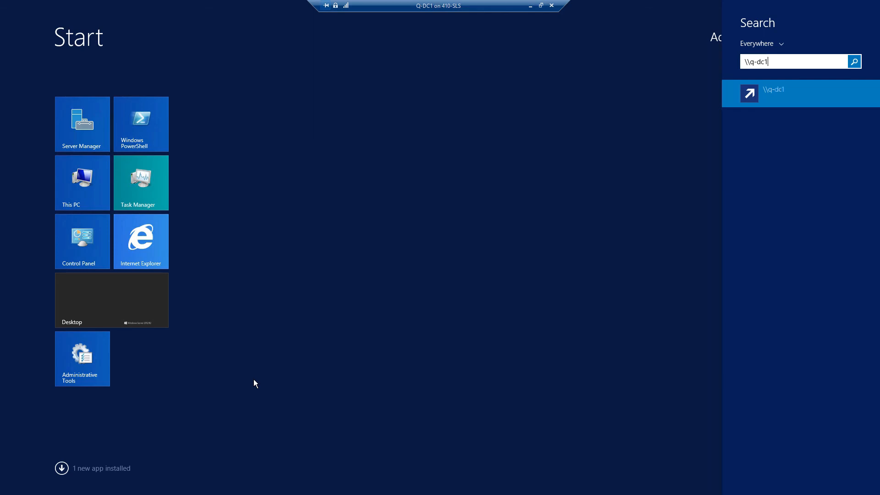
pyautogui.press('Return')
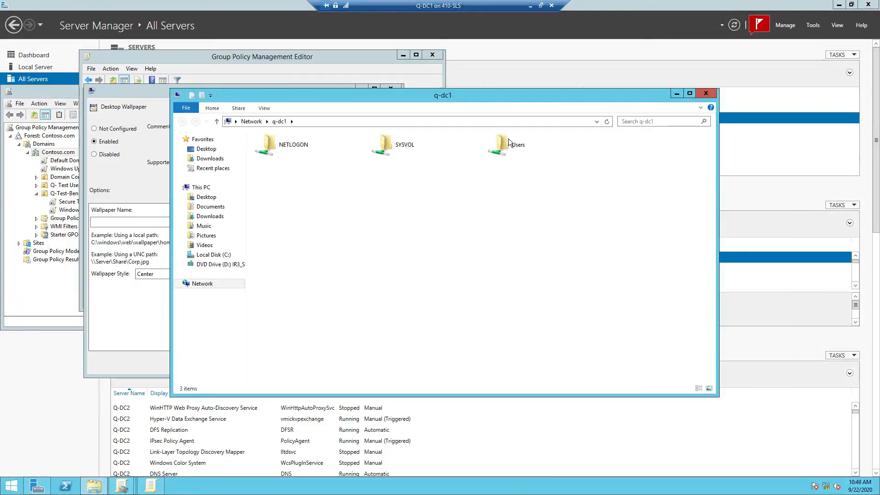
# Step: Copy BK's folder location from its Properties in Users > Public > Public Desktops on q-dc1
pyautogui.doubleClick(509, 143)
pyautogui.doubleClick(307, 162)
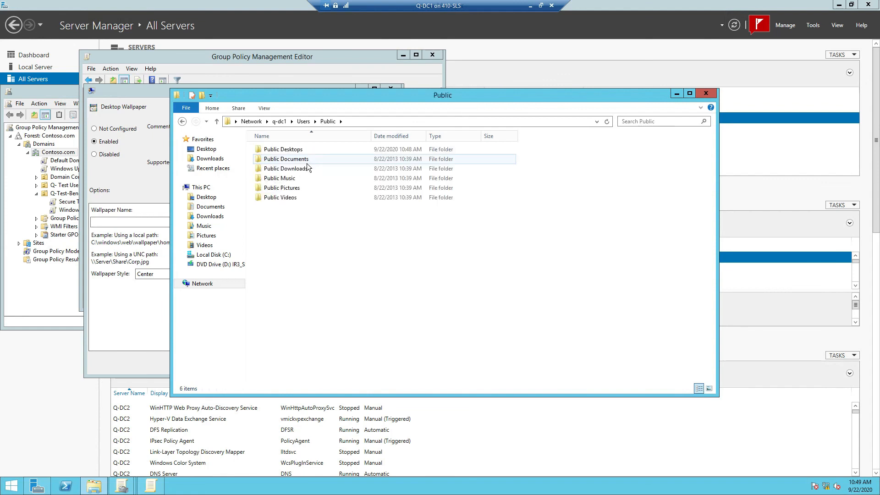
pyautogui.doubleClick(299, 150)
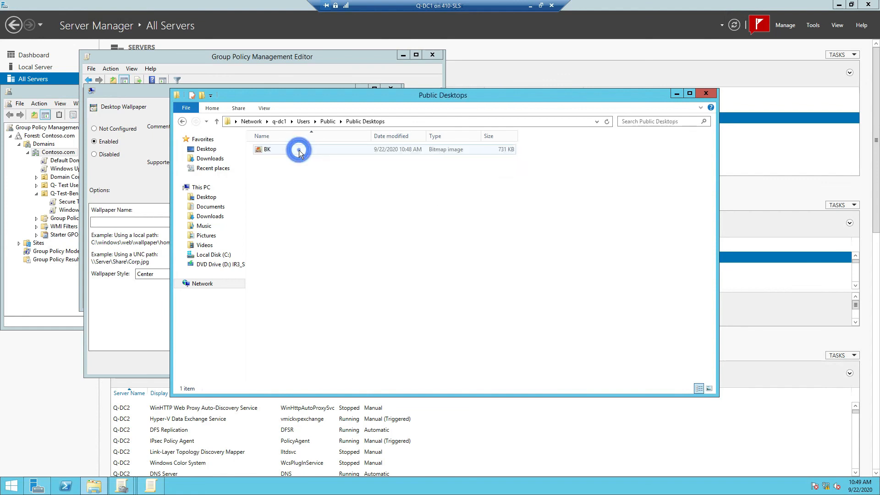
pyautogui.click(327, 149)
pyautogui.rightClick(327, 150)
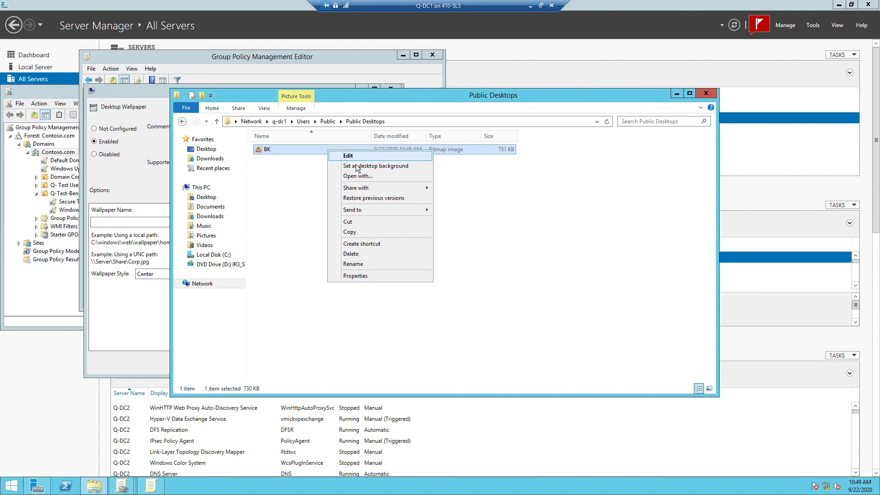
pyautogui.click(353, 276)
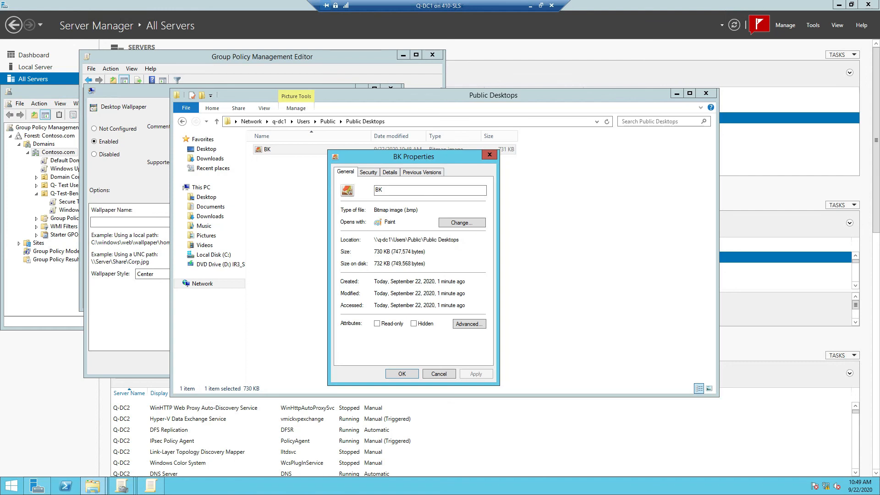
pyautogui.moveTo(461, 240); pyautogui.dragTo(376, 240)
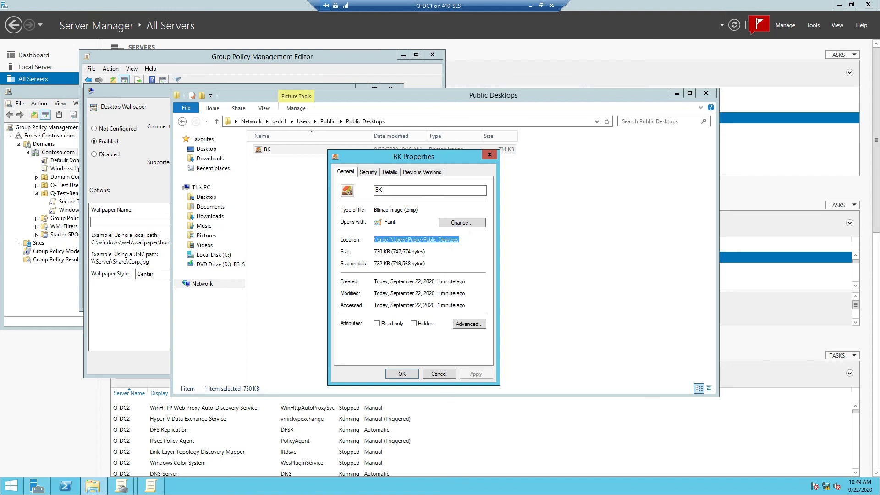
pyautogui.rightClick(378, 243)
pyautogui.click(393, 266)
# Step: Turn on file name extensions so the file shows as BK.bmp
pyautogui.click(305, 202)
pyautogui.click(265, 109)
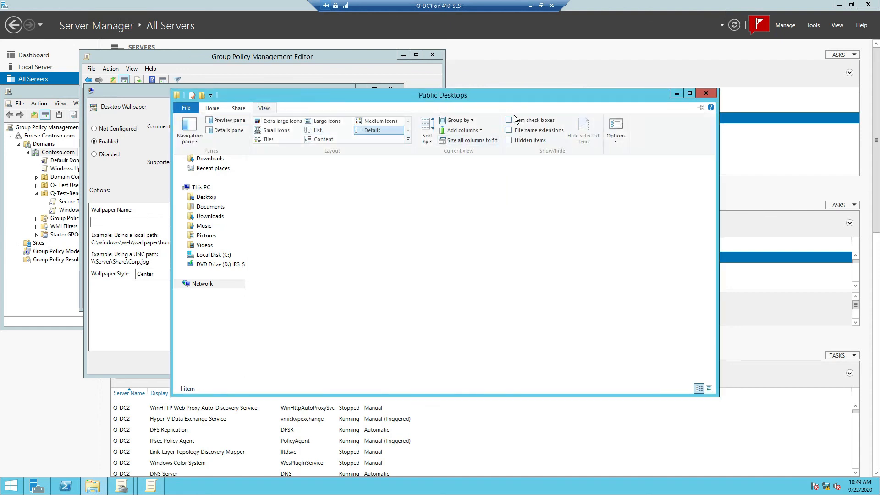
pyautogui.click(508, 130)
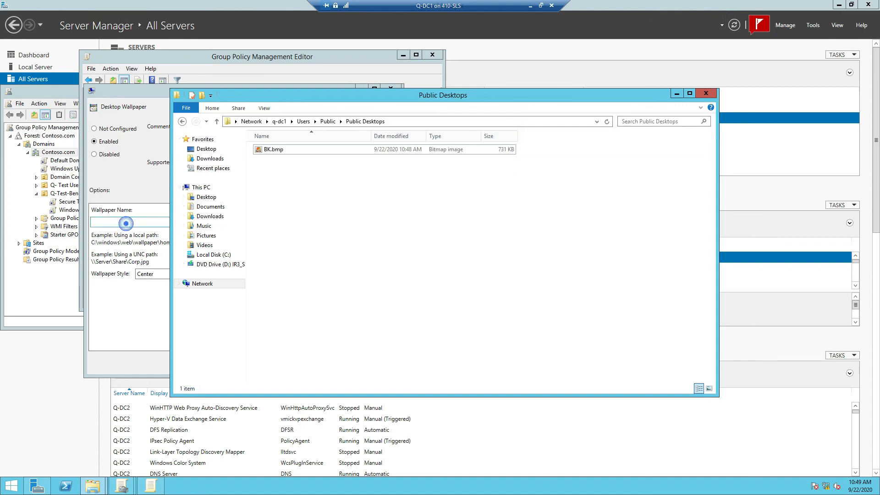
pyautogui.rightClick(128, 224)
# Step: Set Wallpaper Name to \\q-dc1\Users\Public\Public Desktops\bk.bmp with Stretch style, then apply
pyautogui.click(148, 263)
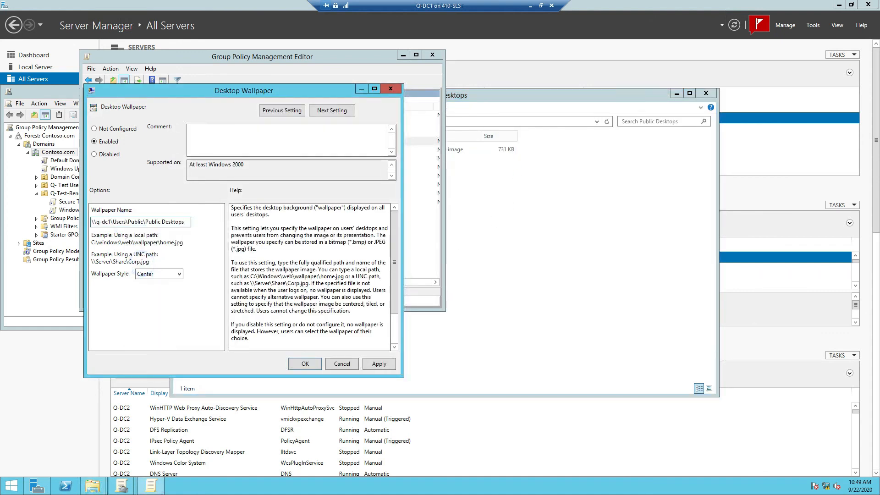
pyautogui.write('\\bk')
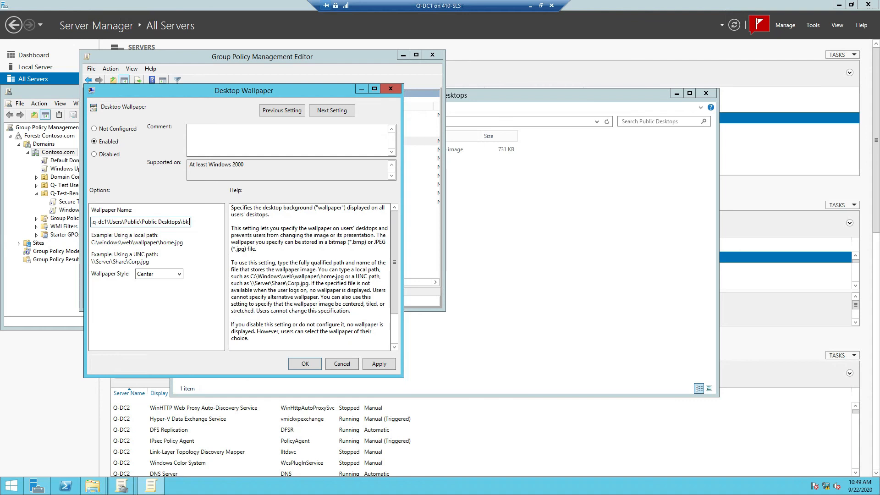
pyautogui.write('.bmp')
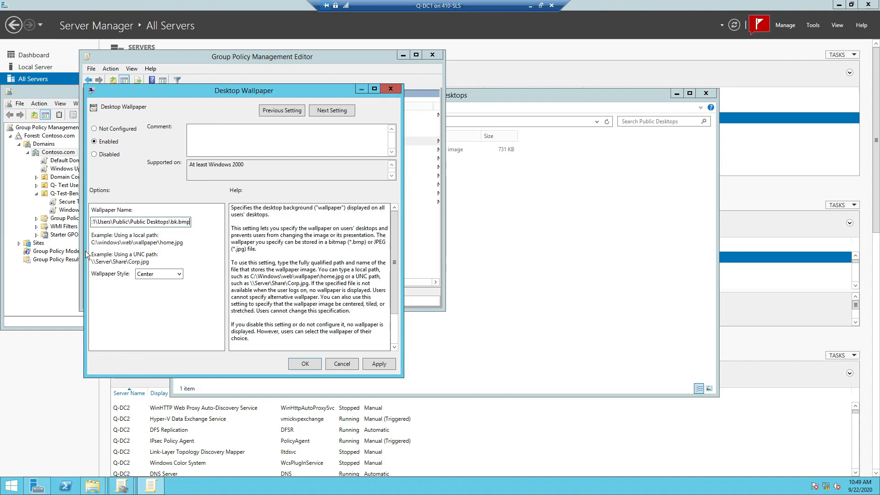
pyautogui.click(182, 274)
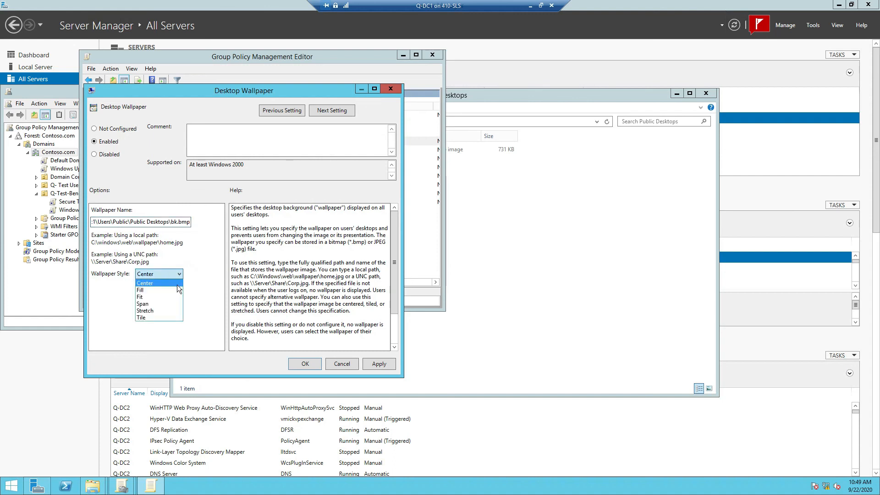
pyautogui.click(155, 312)
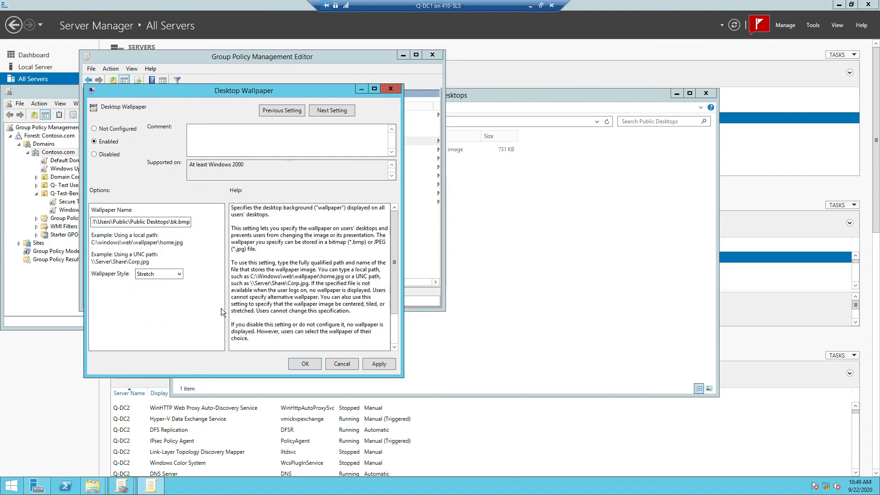
pyautogui.click(389, 368)
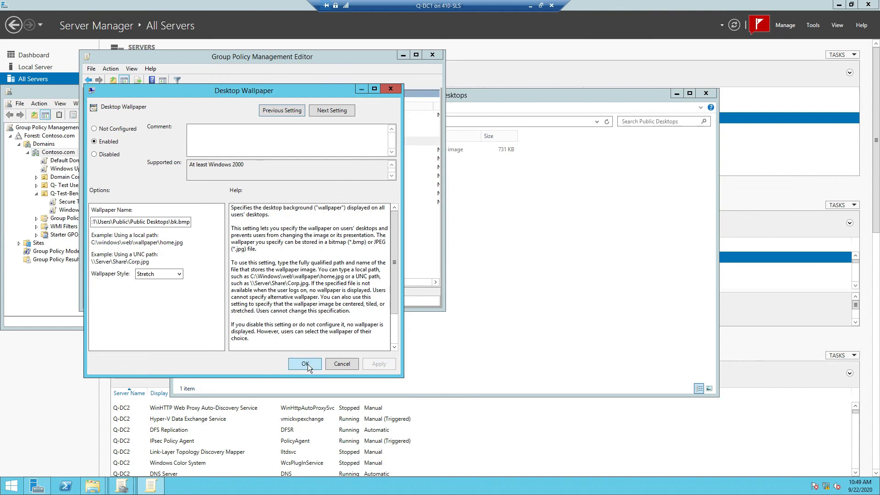
pyautogui.click(307, 366)
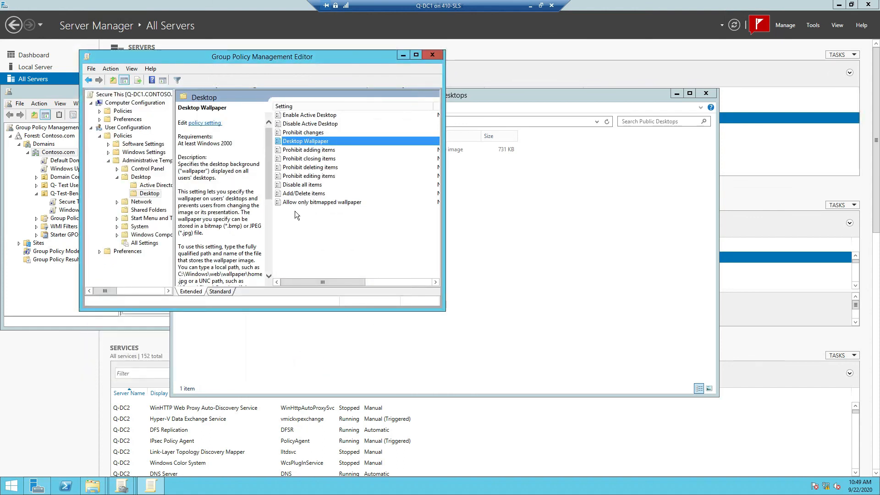
# Step: Close the policy editor, Explorer and BK Properties, minimise Server Manager and the Q-DC1 session
pyautogui.click(431, 55)
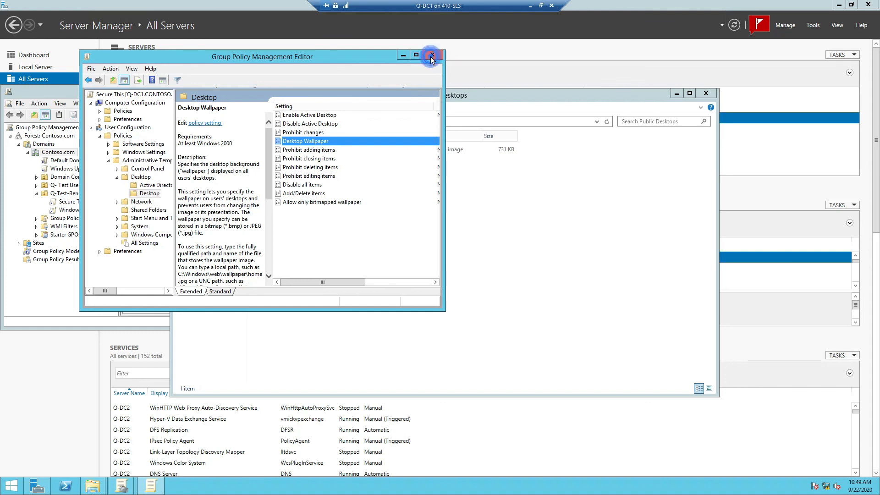
pyautogui.click(709, 93)
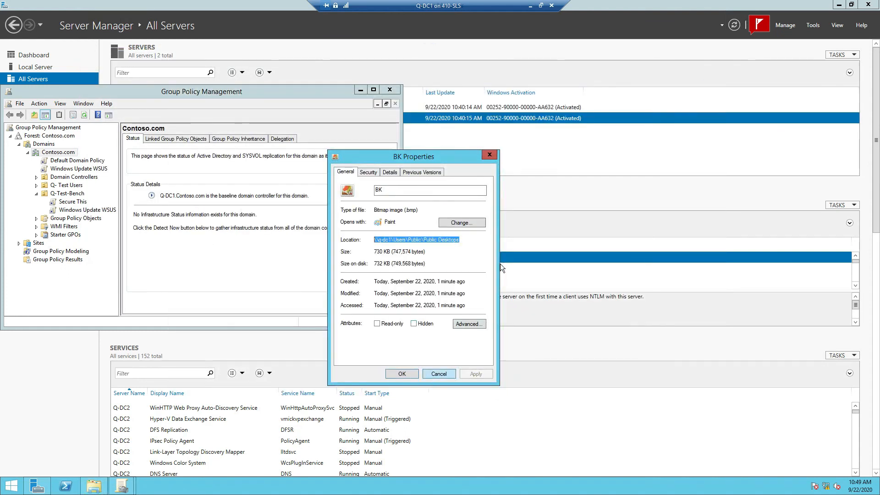
pyautogui.click(490, 154)
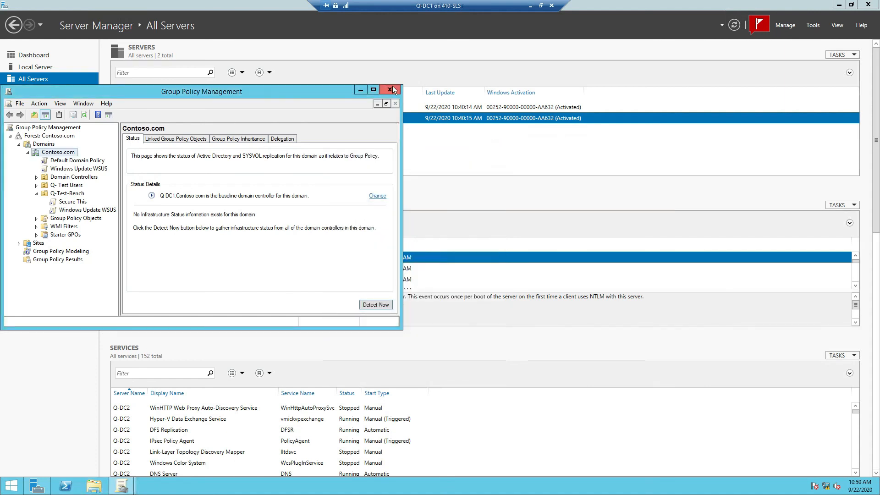
pyautogui.click(393, 87)
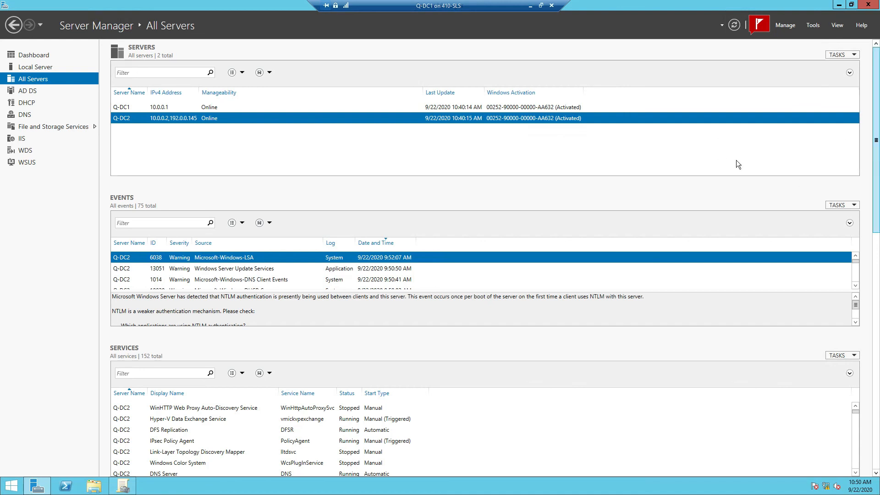
pyautogui.click(837, 6)
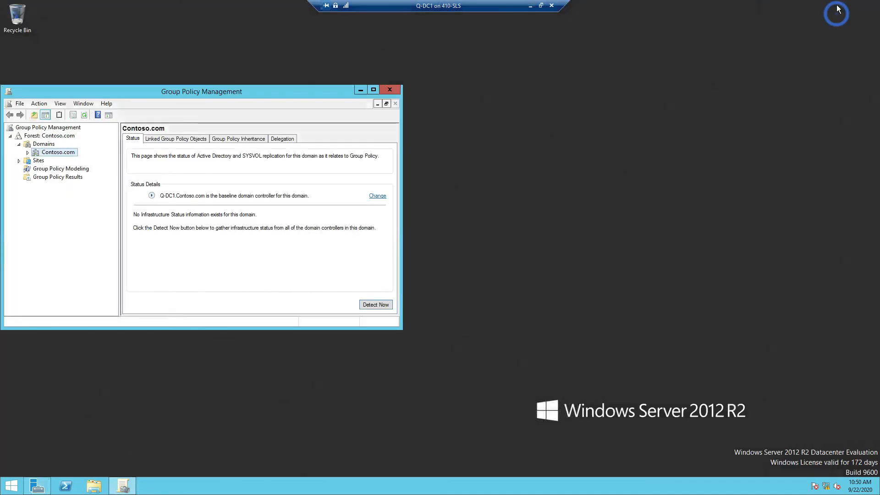
pyautogui.moveTo(202, 89); pyautogui.dragTo(357, 84)
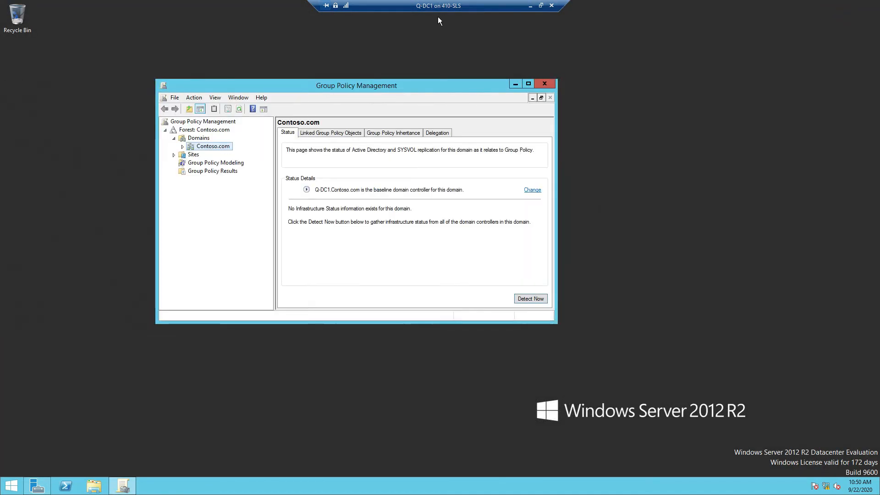
pyautogui.click(532, 7)
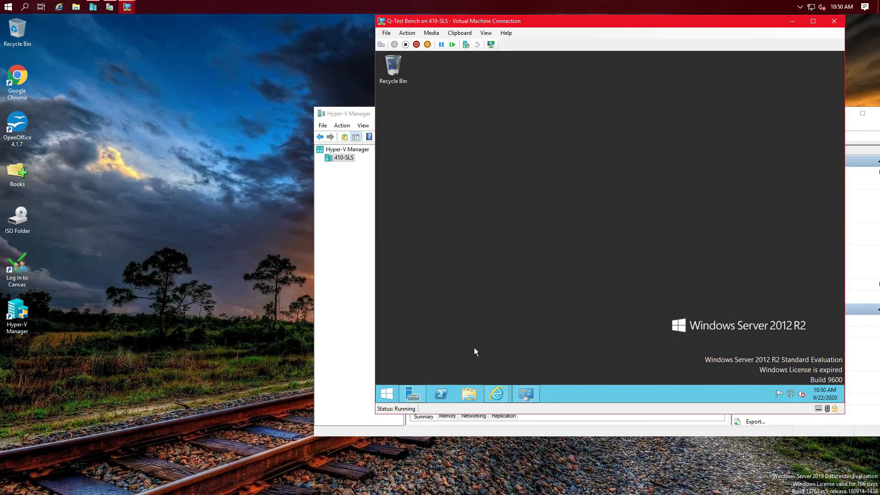
# Step: Run gpupdate /force in PowerShell on the test VM, then close the console
pyautogui.click(441, 395)
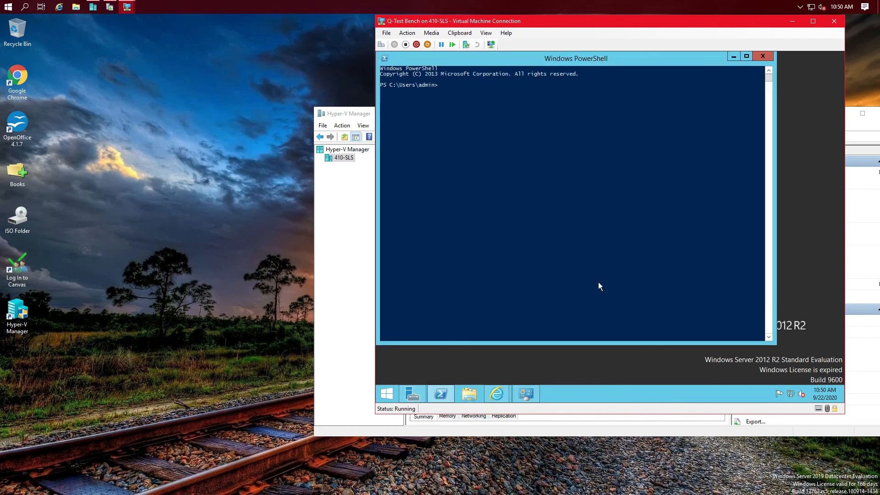
pyautogui.click(594, 126)
pyautogui.write('gpupdate /force')
pyautogui.press('Return')
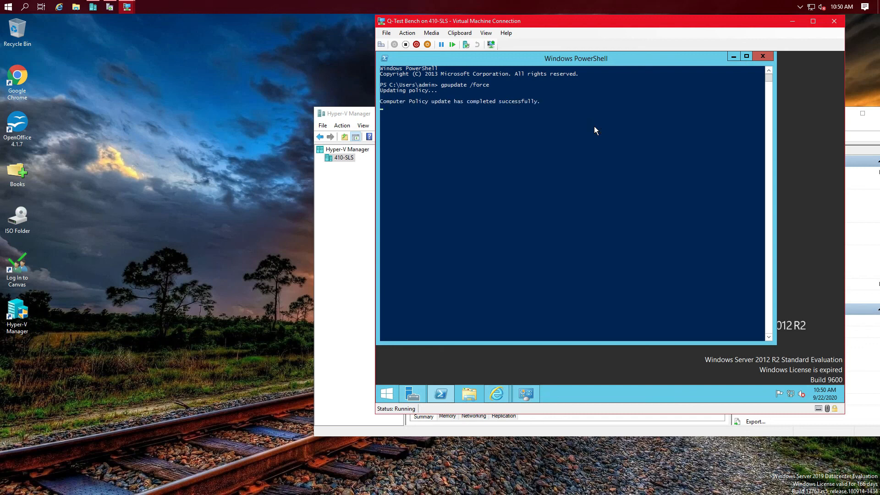
pyautogui.click(765, 59)
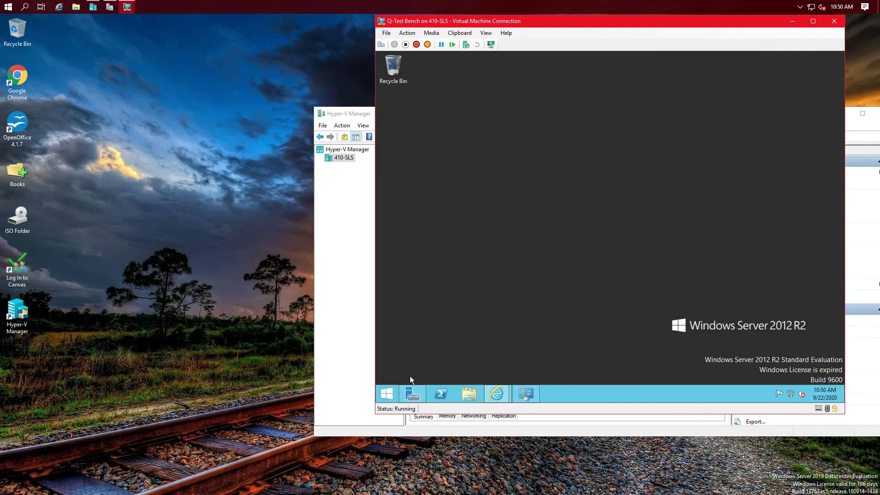
# Step: Restart the Q-Test Bench VM from the power-user menu with reason Other (Unplanned)
pyautogui.rightClick(391, 396)
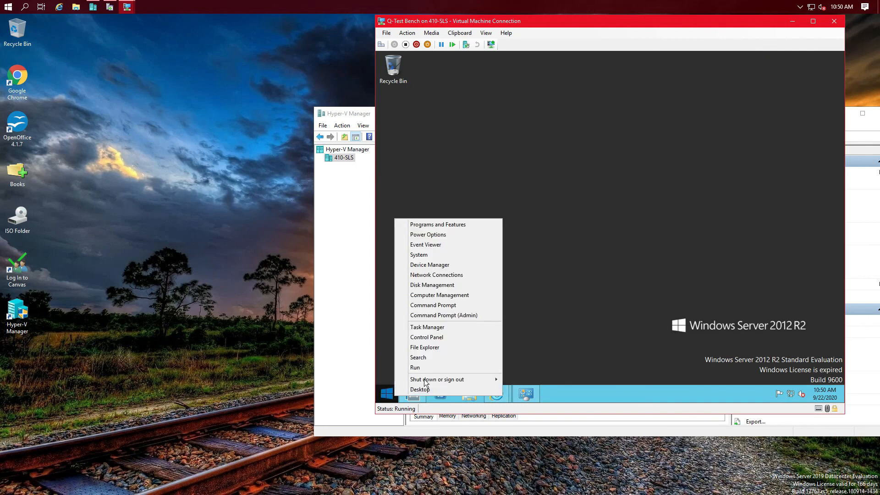
pyautogui.moveTo(424, 379)
pyautogui.click(513, 369)
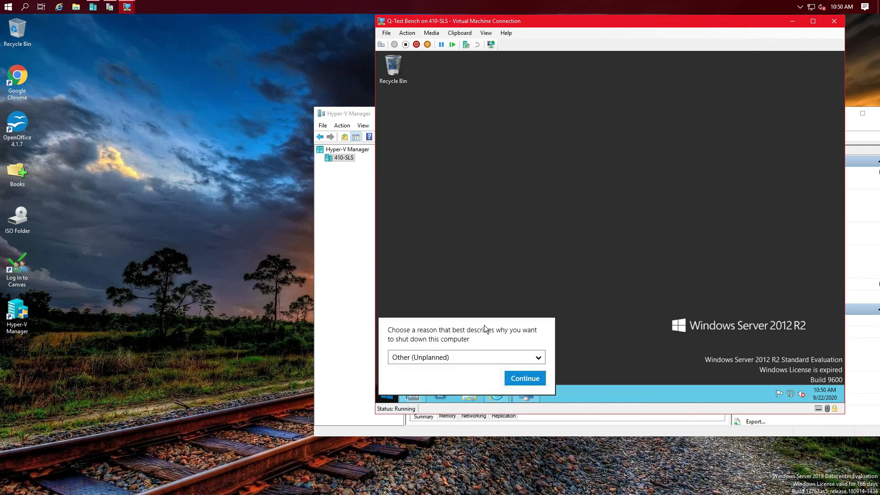
pyautogui.click(531, 378)
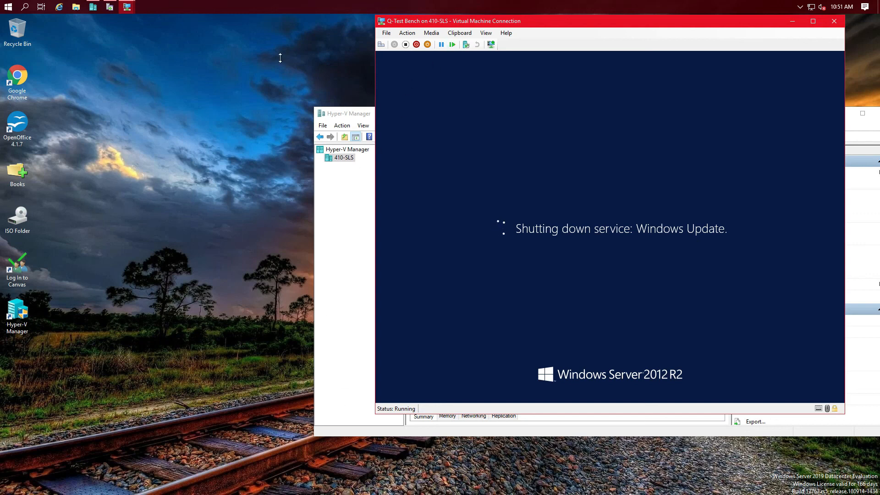
# Step: Switch to the Q-DC1 session and refresh the Q-Test-Bench OU under Contoso.com
pyautogui.click(128, 7)
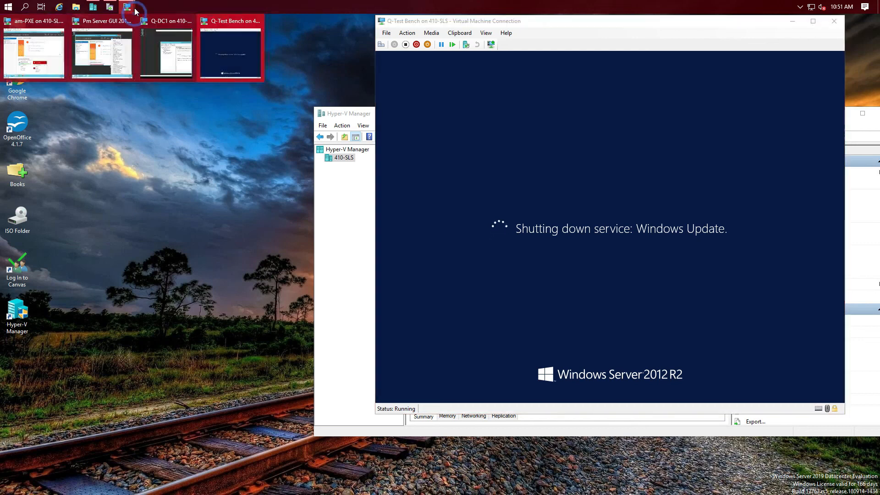
pyautogui.click(164, 54)
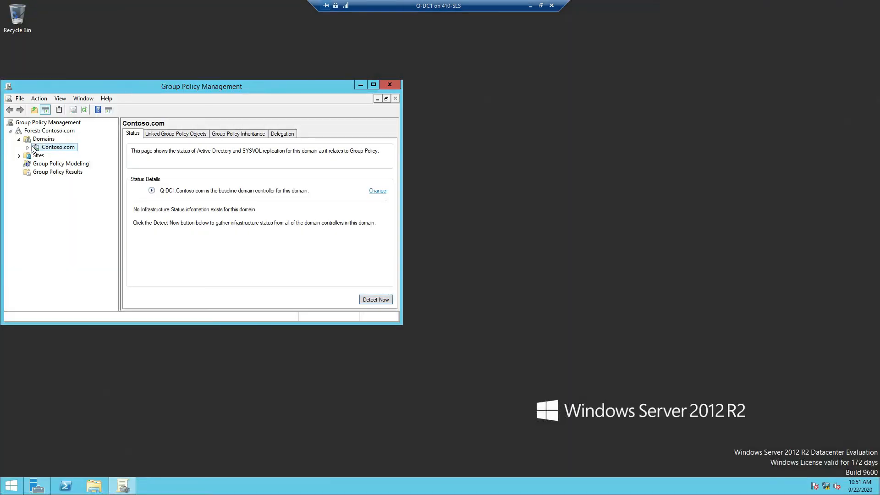
pyautogui.click(128, 486)
pyautogui.click(132, 489)
pyautogui.click(28, 148)
pyautogui.doubleClick(55, 188)
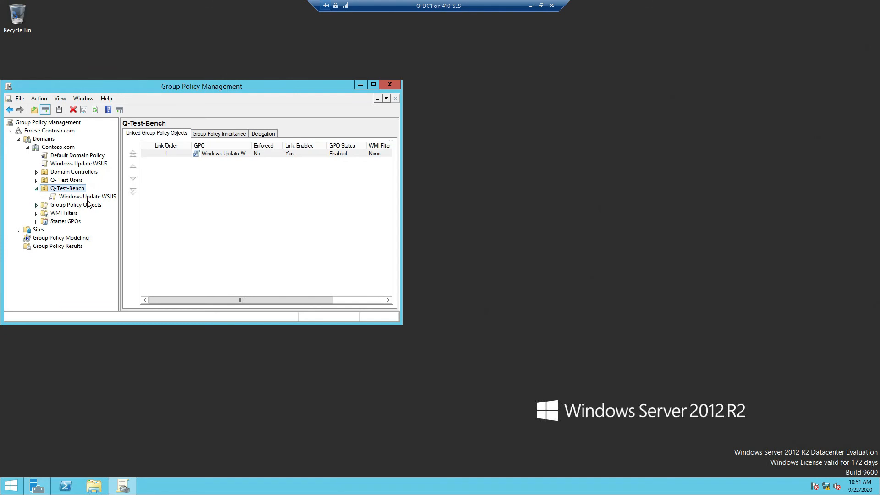
pyautogui.rightClick(72, 189)
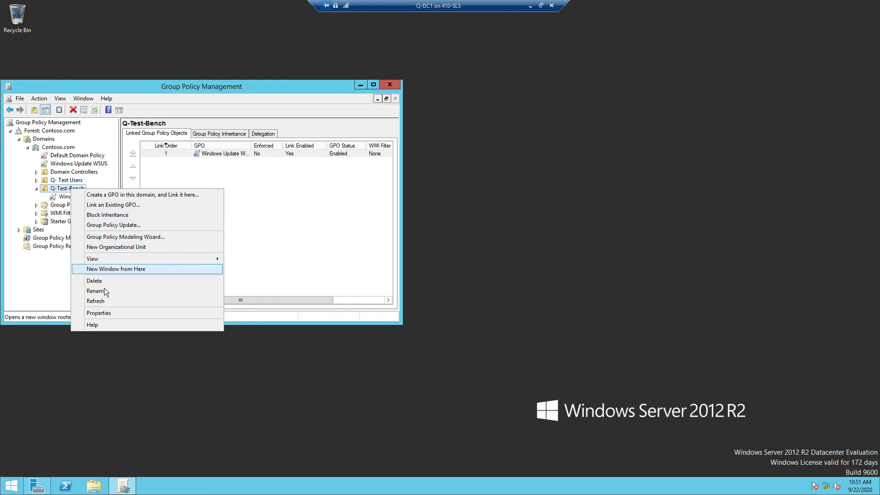
pyautogui.click(96, 301)
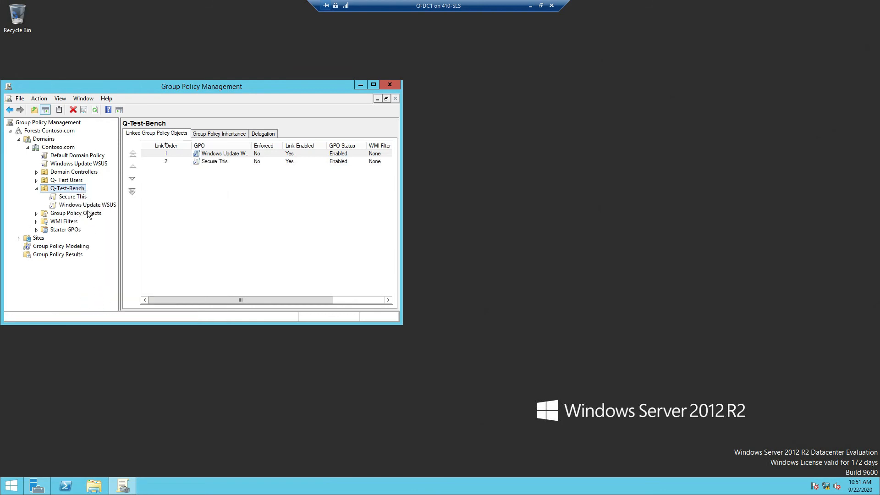
# Step: Set the Secure This link on Q-Test-Bench to Enforced and minimise the remote session
pyautogui.click(70, 198)
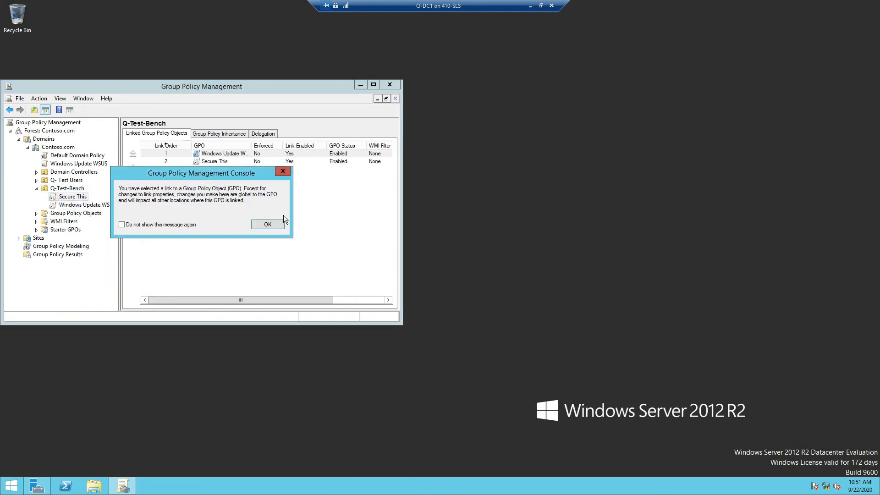
pyautogui.click(267, 225)
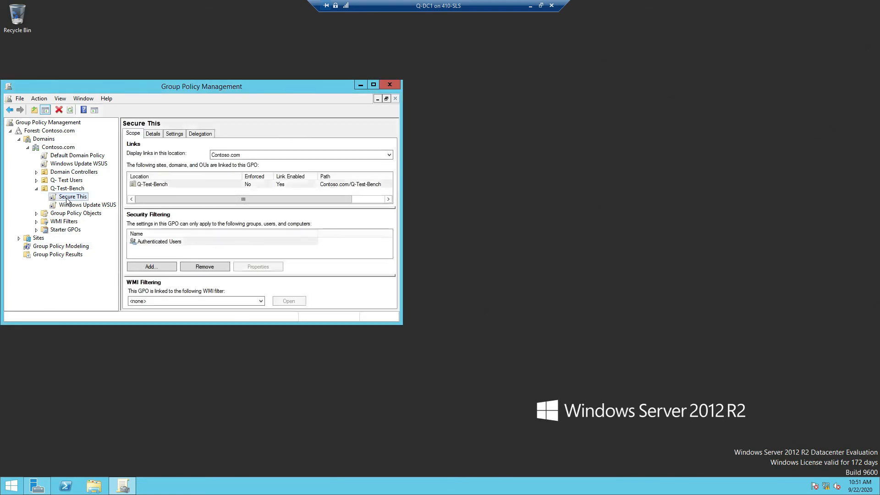
pyautogui.rightClick(67, 200)
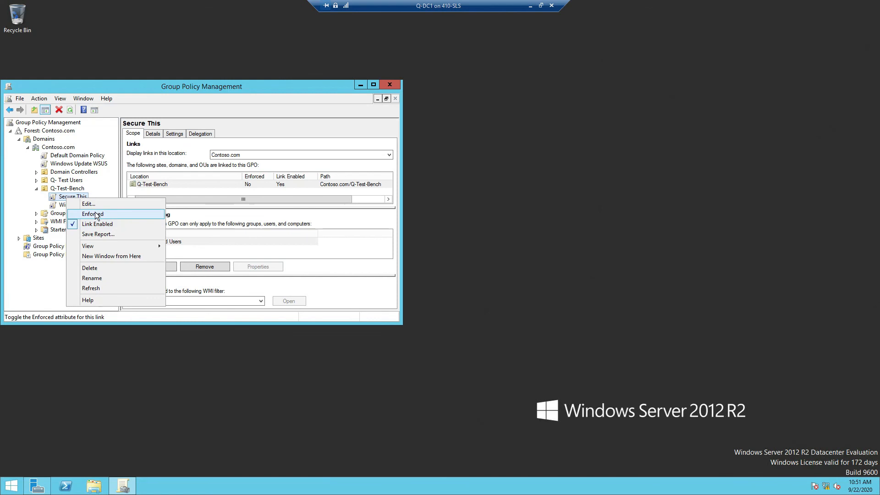
pyautogui.click(97, 213)
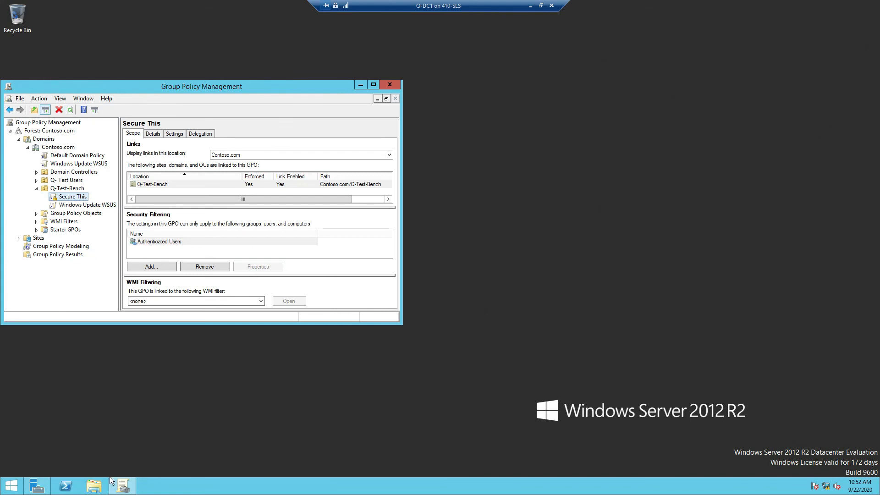
pyautogui.click(530, 7)
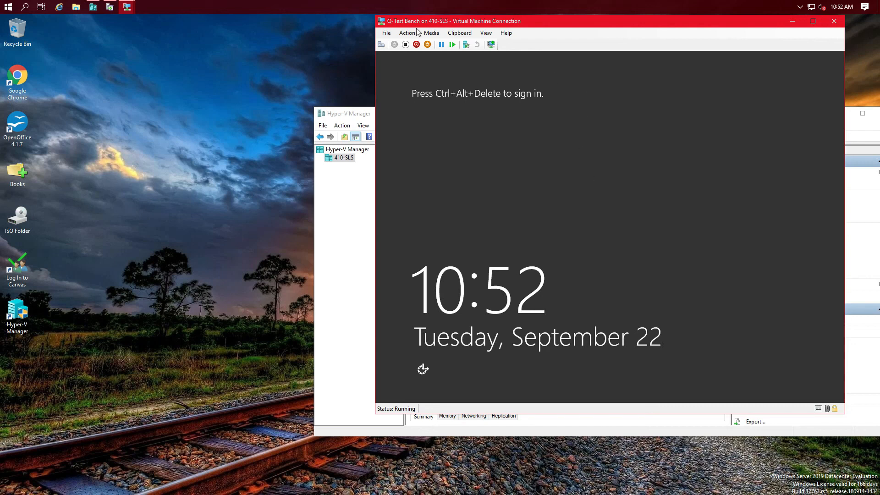
# Step: Sign in to the Q-Test Bench VM as Admin with the account password
pyautogui.click(381, 45)
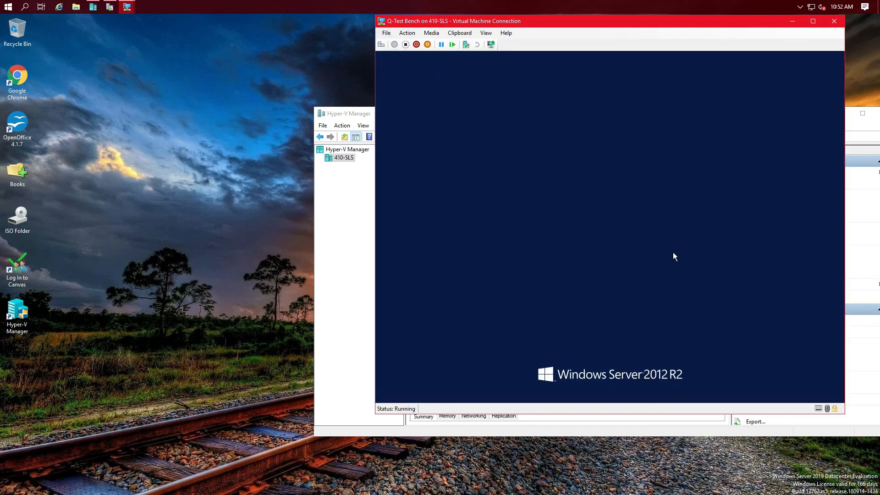
pyautogui.click(644, 173)
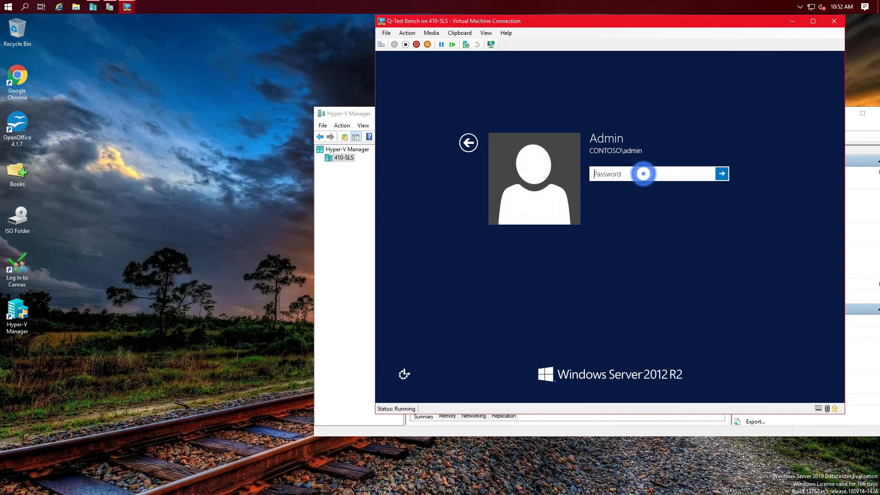
pyautogui.write('•••')
pyautogui.press('BackSpace')
pyautogui.press('BackSpace')
pyautogui.press('BackSpace')
pyautogui.write('•••••••••')
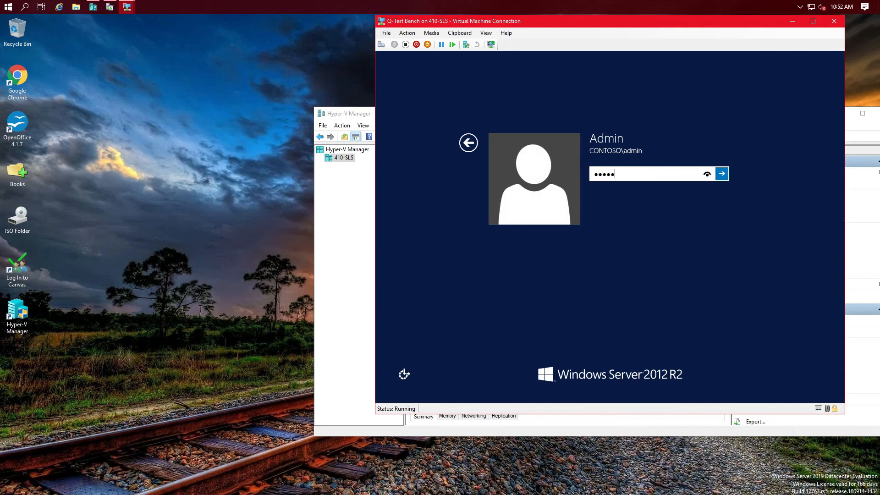
pyautogui.press('BackSpace')
pyautogui.press('BackSpace')
pyautogui.press('BackSpace')
pyautogui.press('BackSpace')
pyautogui.press('BackSpace')
pyautogui.press('BackSpace')
pyautogui.press('BackSpace')
pyautogui.press('BackSpace')
pyautogui.press('BackSpace')
pyautogui.write('•••••••••')
pyautogui.press('Return')
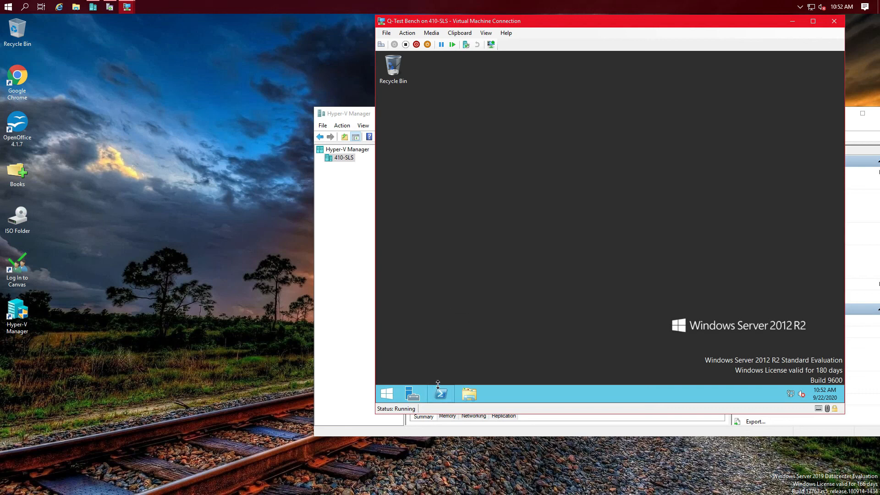
# Step: View the Screen resolution settings, close them, and sign Admin out
pyautogui.rightClick(497, 351)
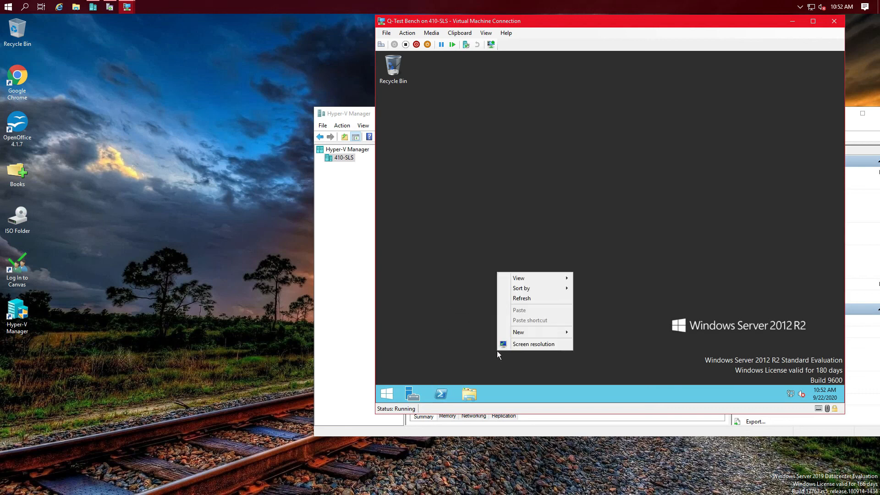
pyautogui.click(538, 344)
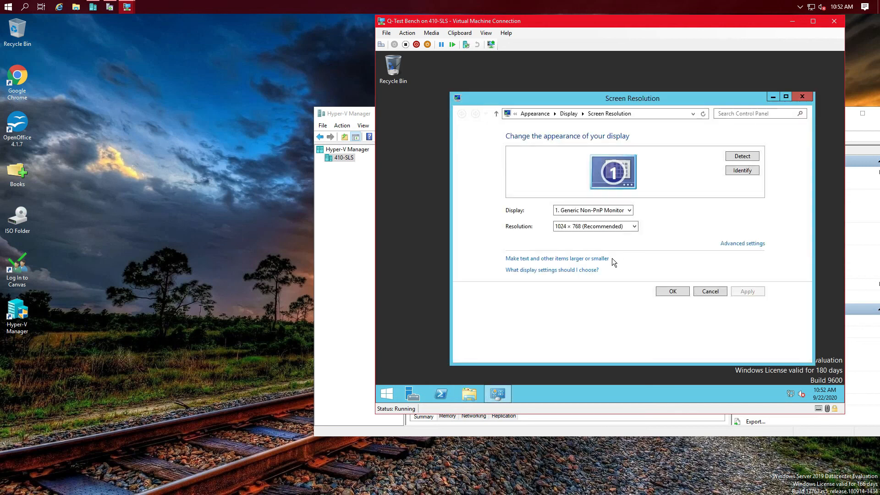
pyautogui.click(809, 97)
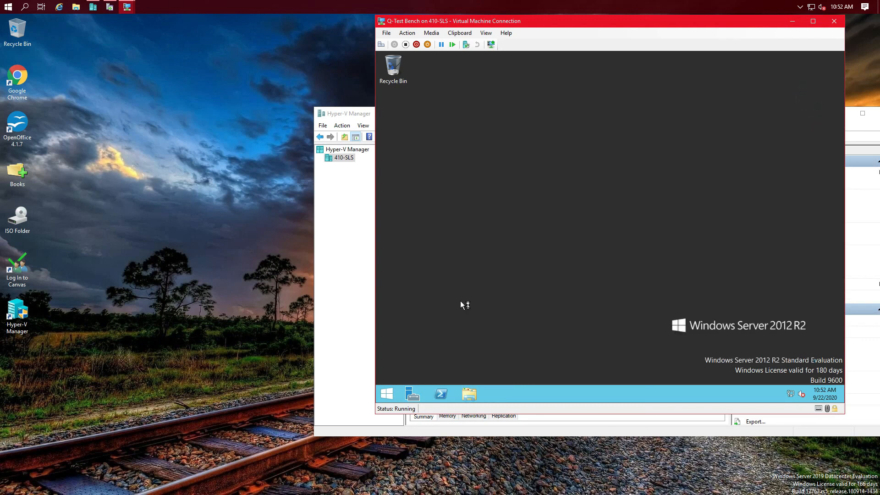
pyautogui.click(385, 395)
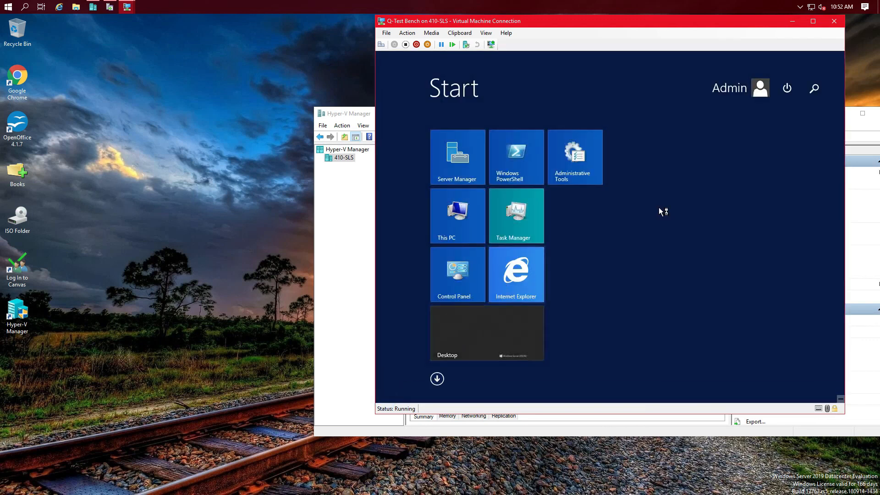
pyautogui.click(758, 93)
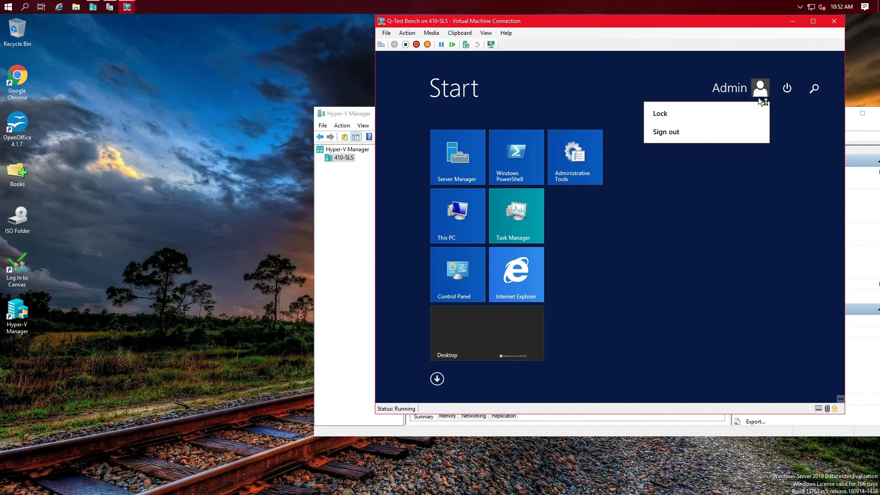
pyautogui.click(674, 133)
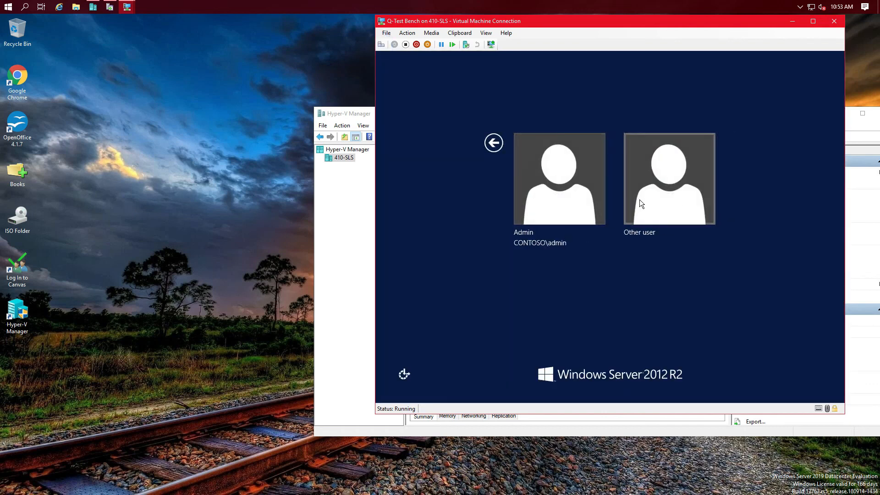
# Step: Sign in to the Q-Test Bench VM as another CONTOSO domain user with that user's password
pyautogui.click(639, 200)
pyautogui.write('jane')
pyautogui.press('Tab')
pyautogui.write('Pa$$w0rd1')
pyautogui.press('BackSpace')
pyautogui.press('BackSpace')
pyautogui.press('BackSpace')
pyautogui.press('BackSpace')
pyautogui.press('BackSpace')
pyautogui.press('BackSpace')
pyautogui.press('BackSpace')
pyautogui.press('BackSpace')
pyautogui.press('BackSpace')
pyautogui.write('Pa$$w0rd1')
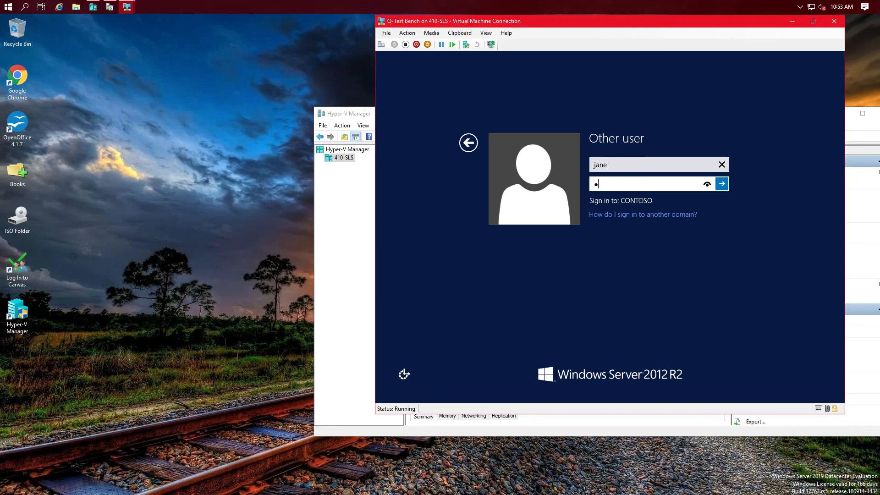
pyautogui.press('Return')
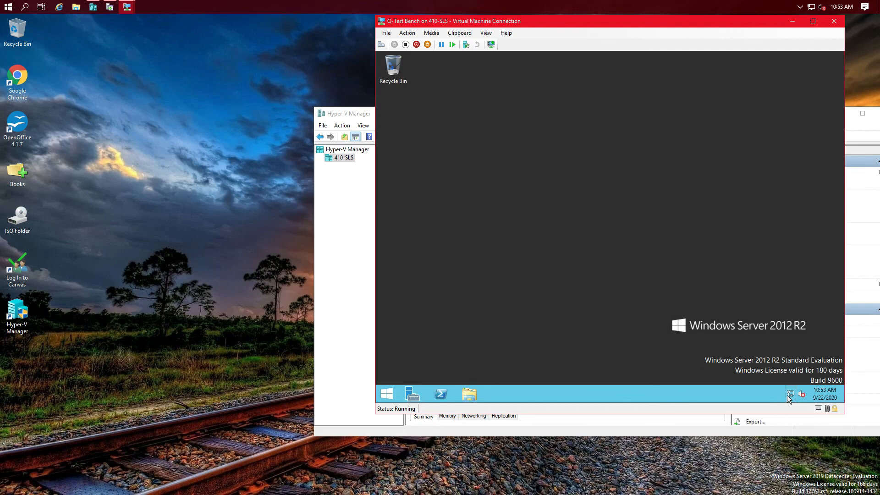
# Step: View the guest desktop's Screen Resolution settings, then close them
pyautogui.moveTo(788, 399)
pyautogui.rightClick(488, 307)
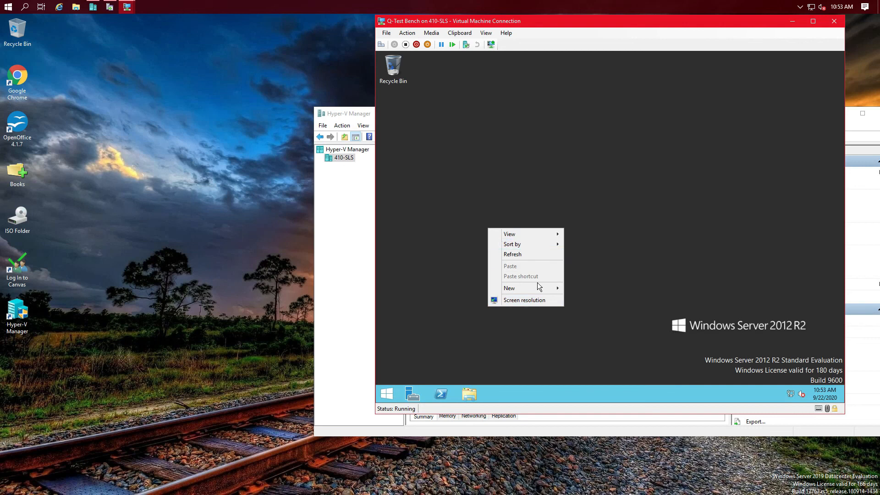
pyautogui.click(521, 302)
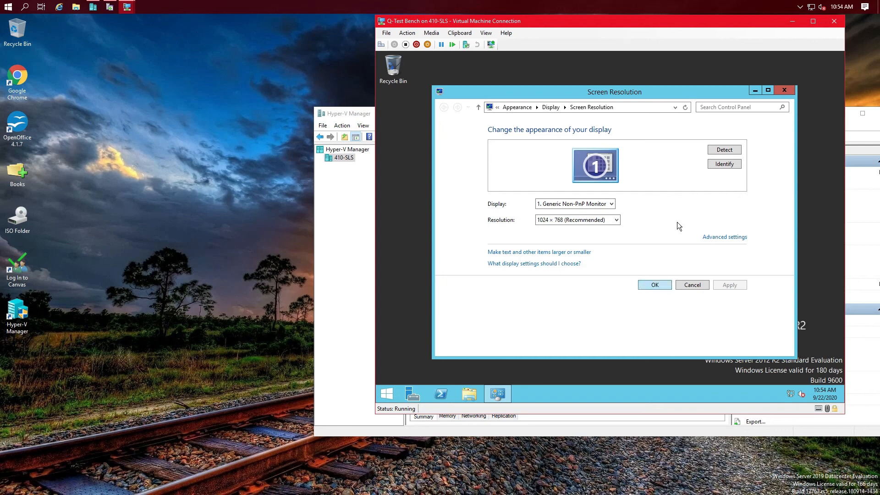
pyautogui.click(783, 91)
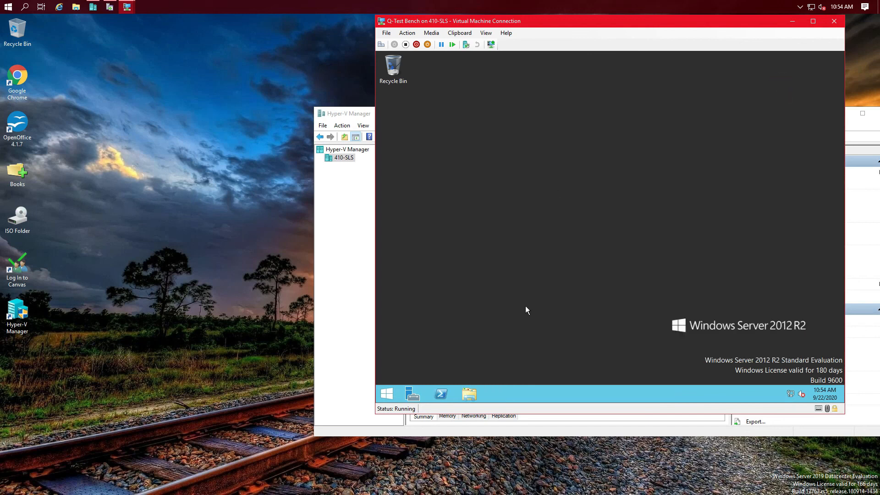
# Step: Move the VM Connection window left and down, bringing Hyper-V Manager's Q-DC1 actions into view
pyautogui.rightClick(428, 306)
pyautogui.click(442, 342)
pyautogui.rightClick(636, 260)
pyautogui.click(570, 238)
pyautogui.moveTo(741, 22); pyautogui.dragTo(636, 68)
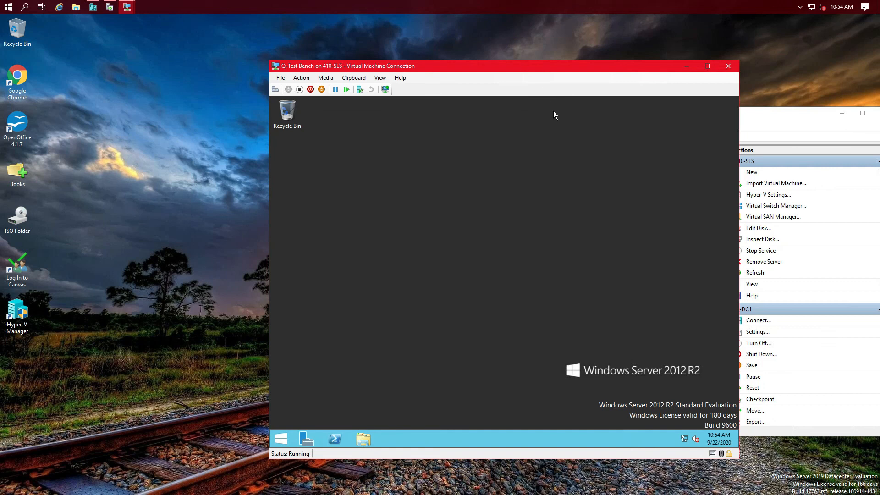
pyautogui.click(547, 12)
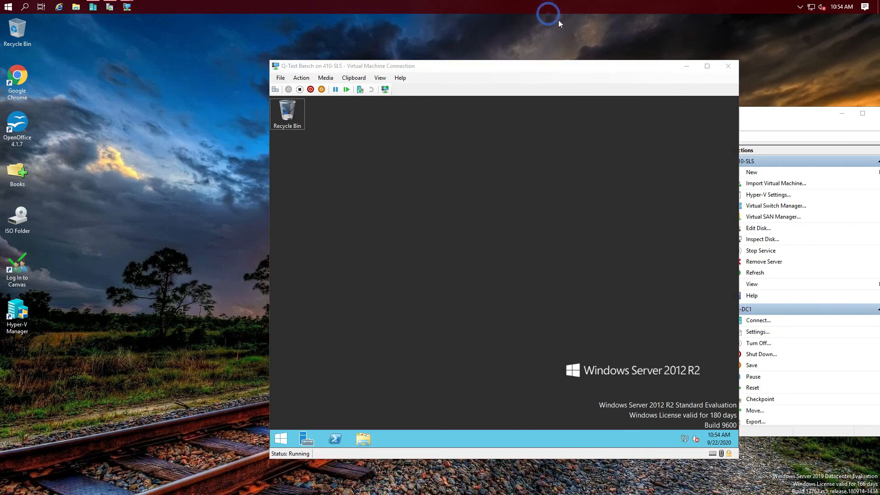